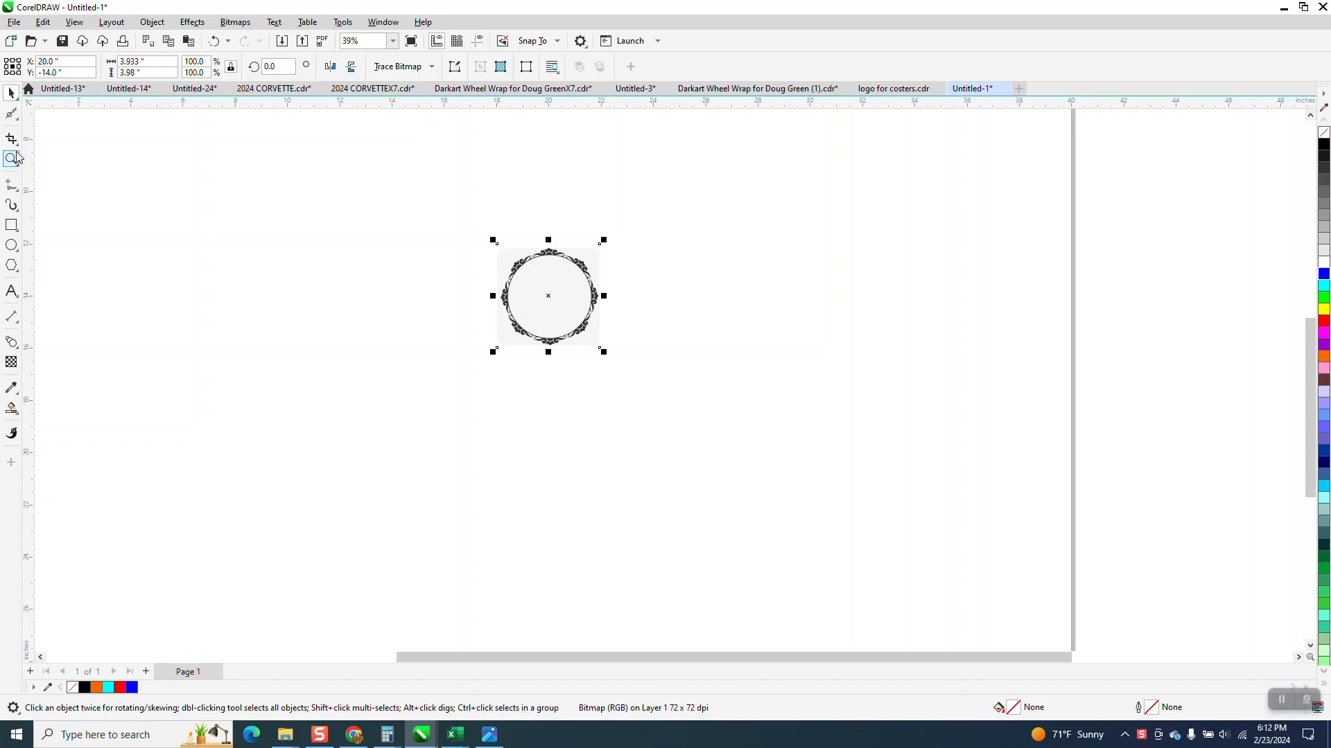
# Step: Draw a red circle about 3.07 inches across to match the frame's inner ring, and move it beside the bitmap
pyautogui.moveTo(429, 218); pyautogui.dragTo(808, 416)
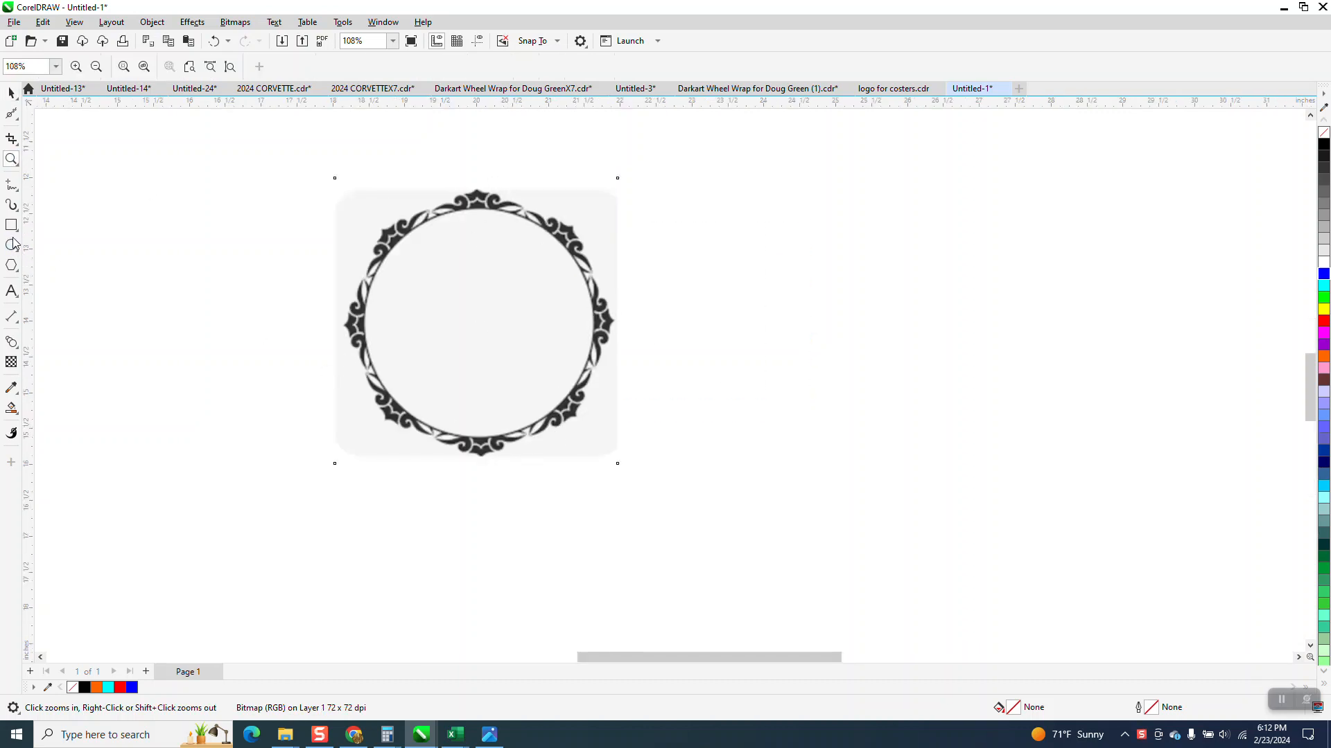
pyautogui.moveTo(986, 255); pyautogui.dragTo(735, 483)
pyautogui.press('p')
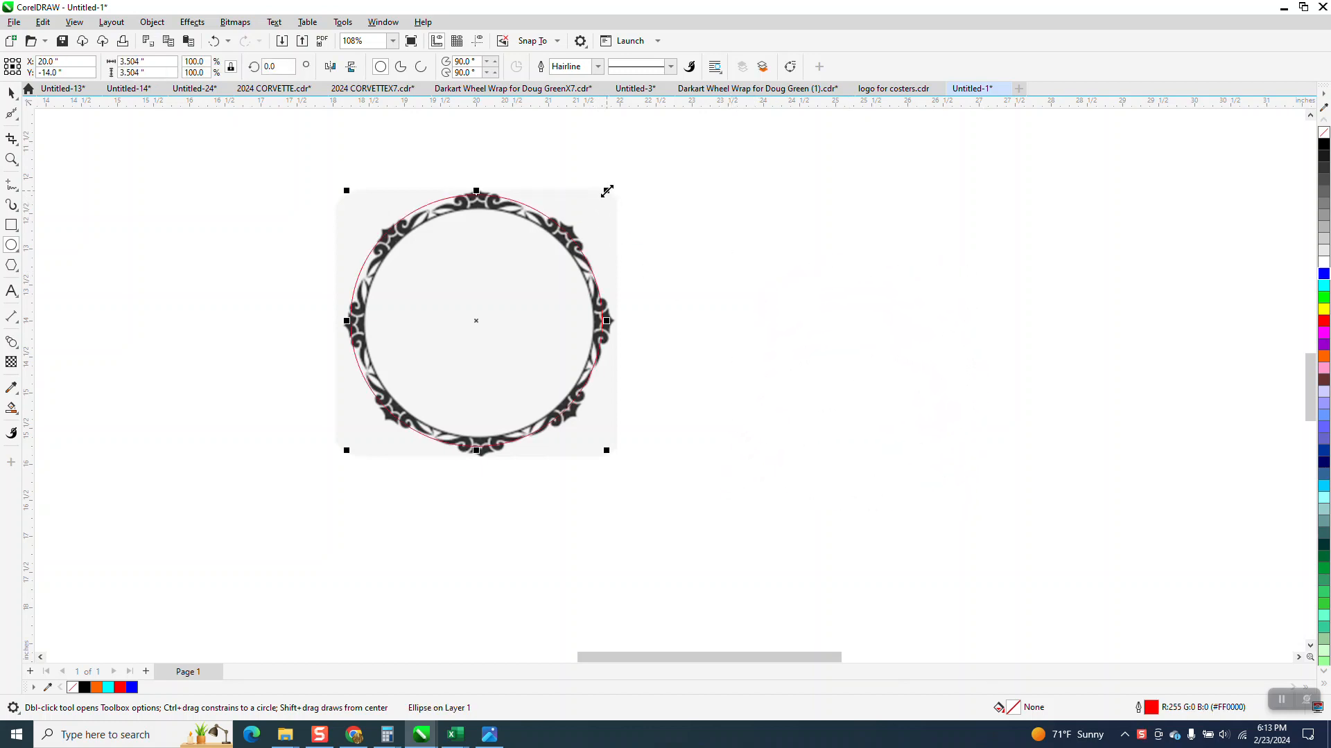
pyautogui.moveTo(607, 191); pyautogui.dragTo(599, 207)
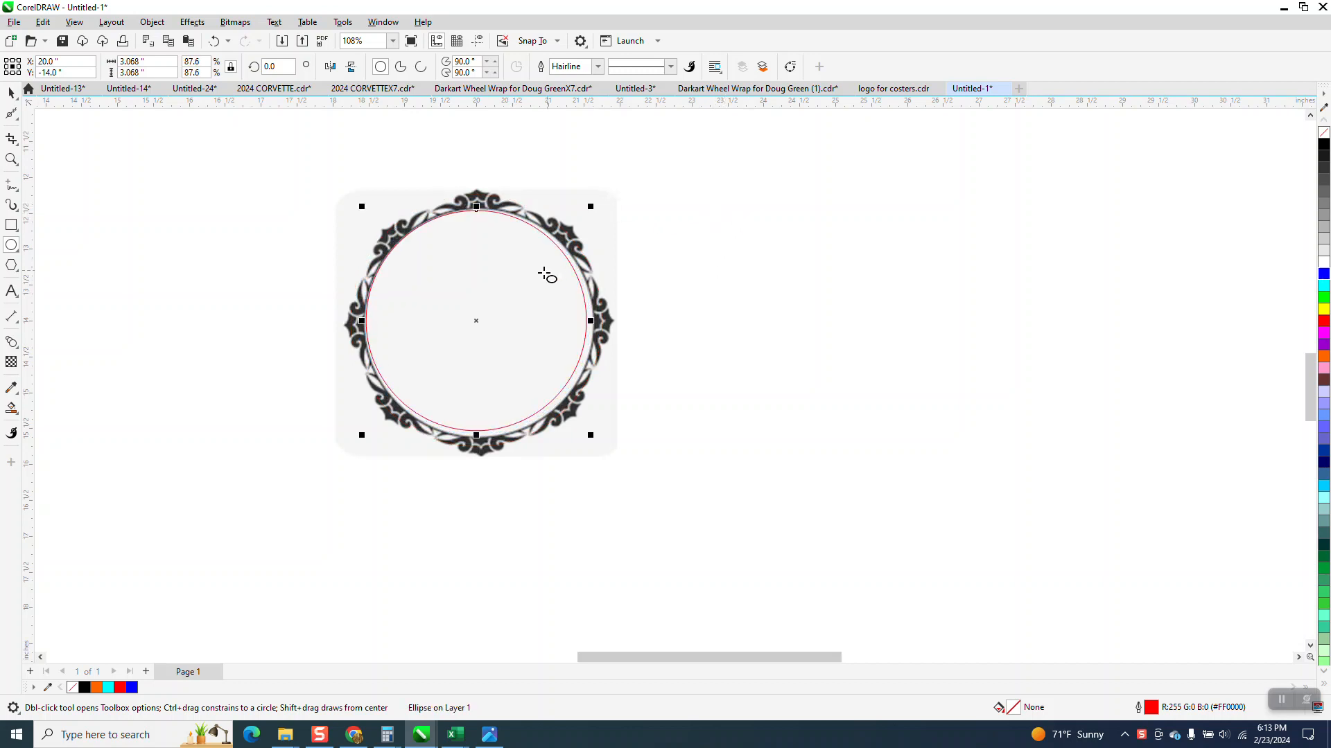
pyautogui.click(12, 93)
pyautogui.moveTo(475, 329); pyautogui.dragTo(824, 338)
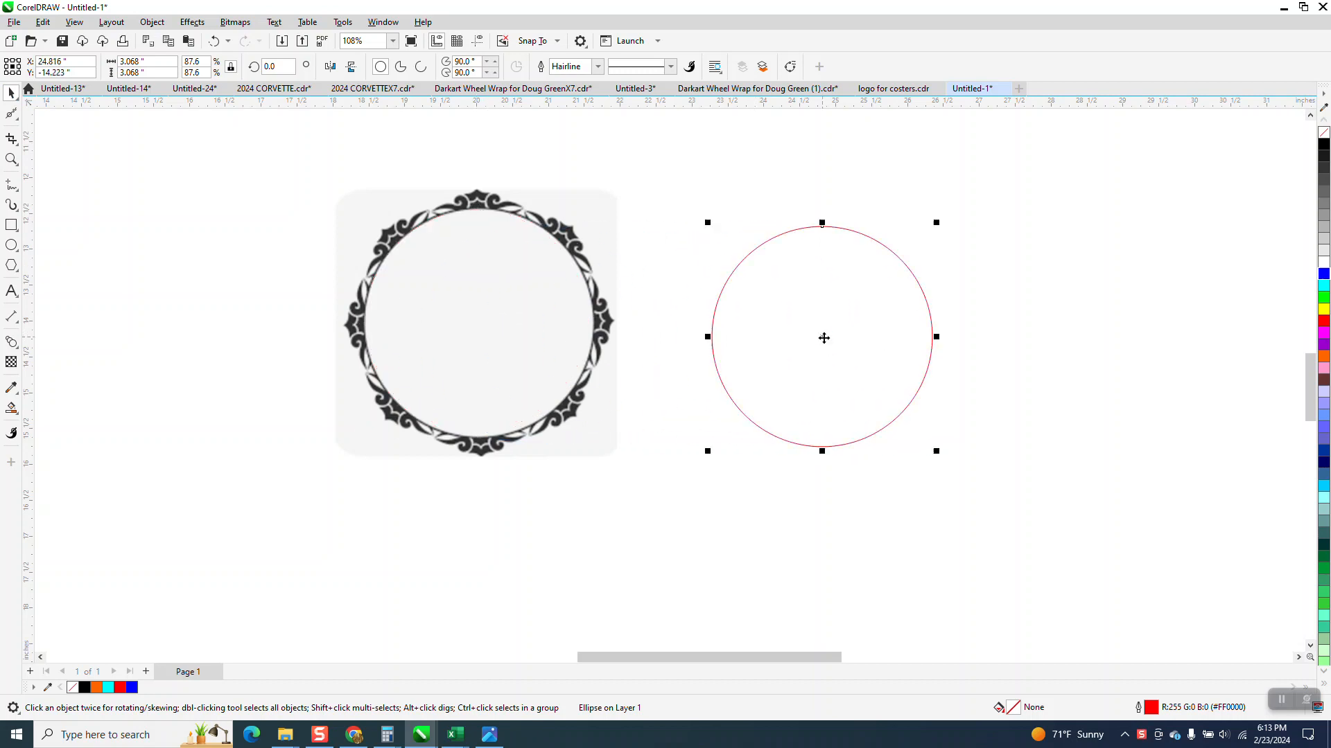
# Step: Crop the round frame bitmap to the single ornament at the top of the ring, about 1.35 by 0.56 inches
pyautogui.click(577, 275)
pyautogui.click(11, 159)
pyautogui.moveTo(339, 178); pyautogui.dragTo(610, 310)
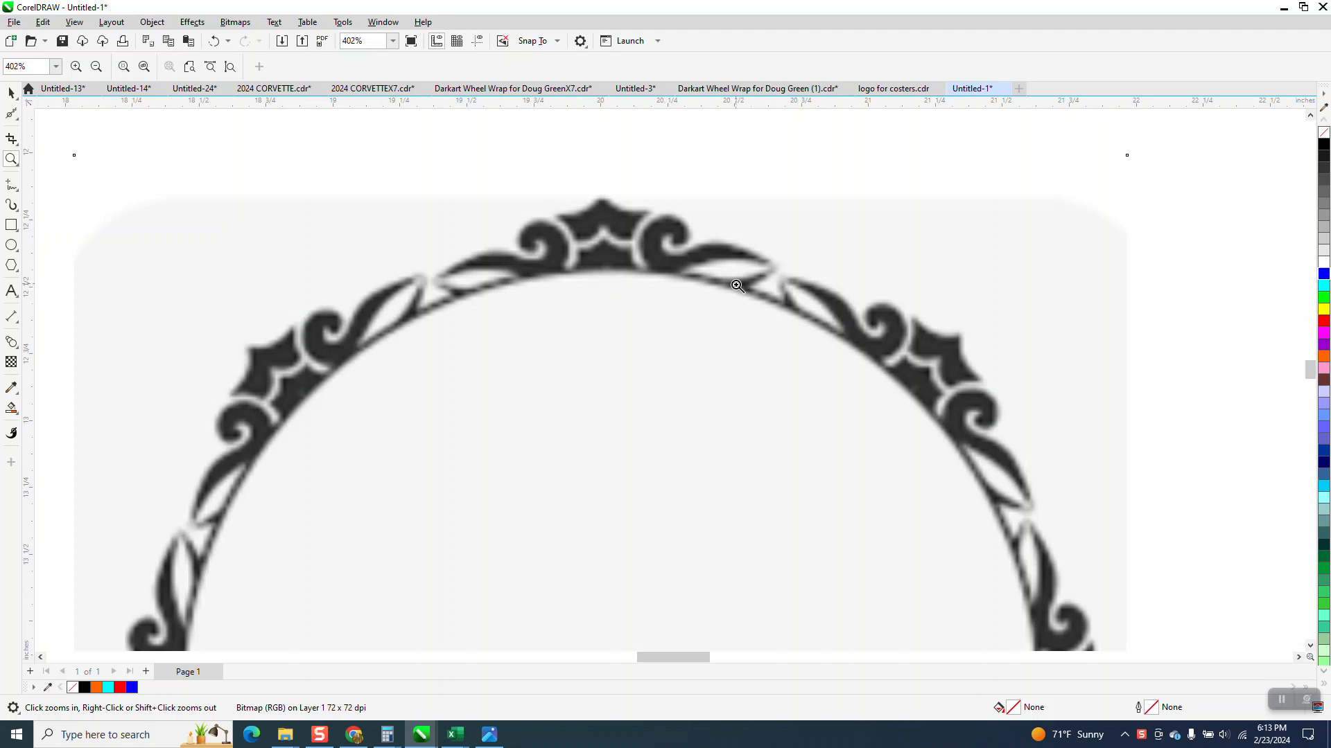
pyautogui.rightClick(657, 201)
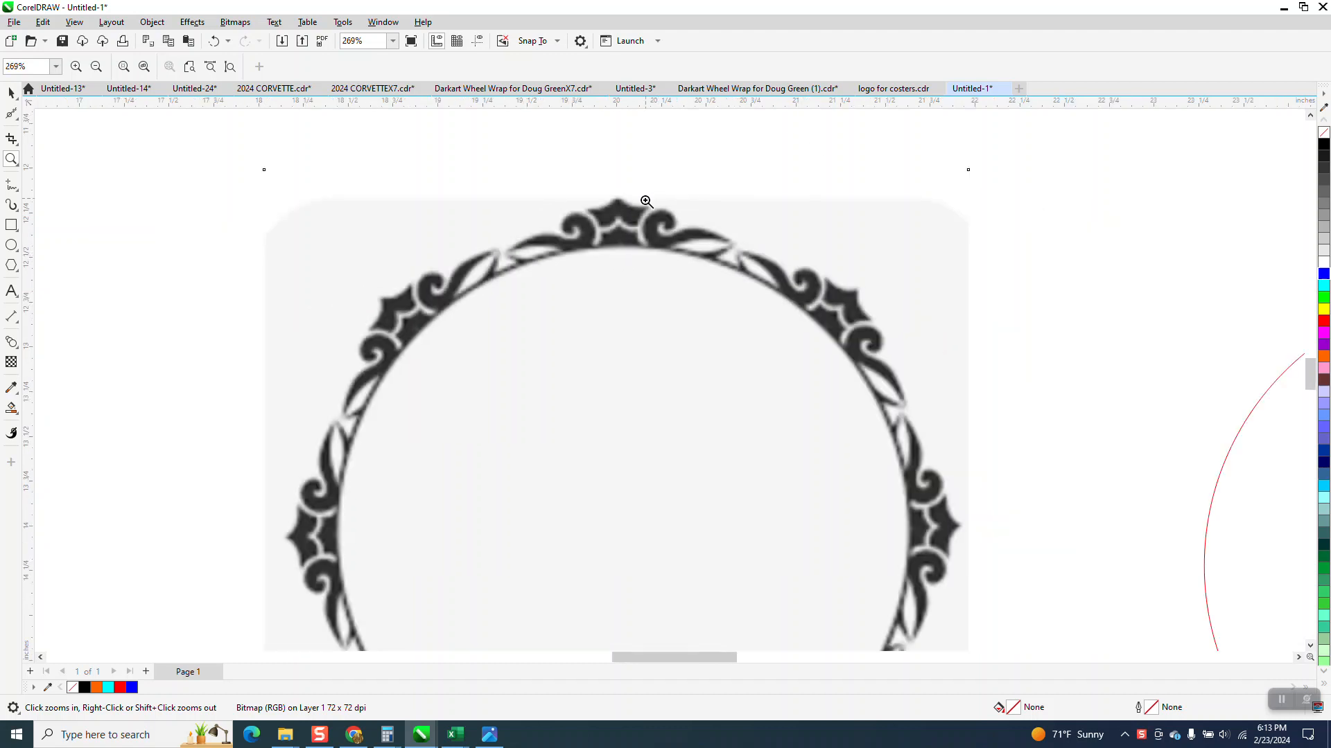
pyautogui.rightClick(648, 208)
pyautogui.click(11, 92)
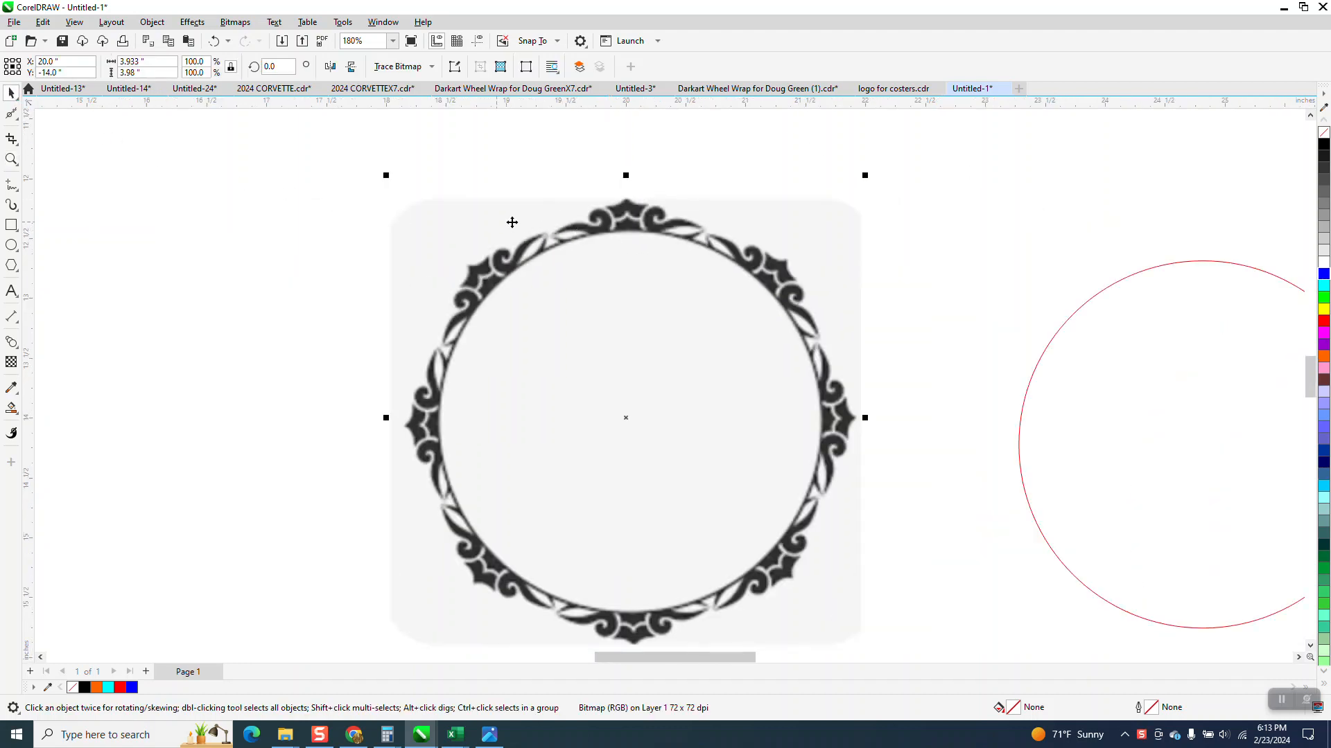
pyautogui.click(18, 144)
pyautogui.click(53, 140)
pyautogui.moveTo(541, 193); pyautogui.dragTo(710, 259)
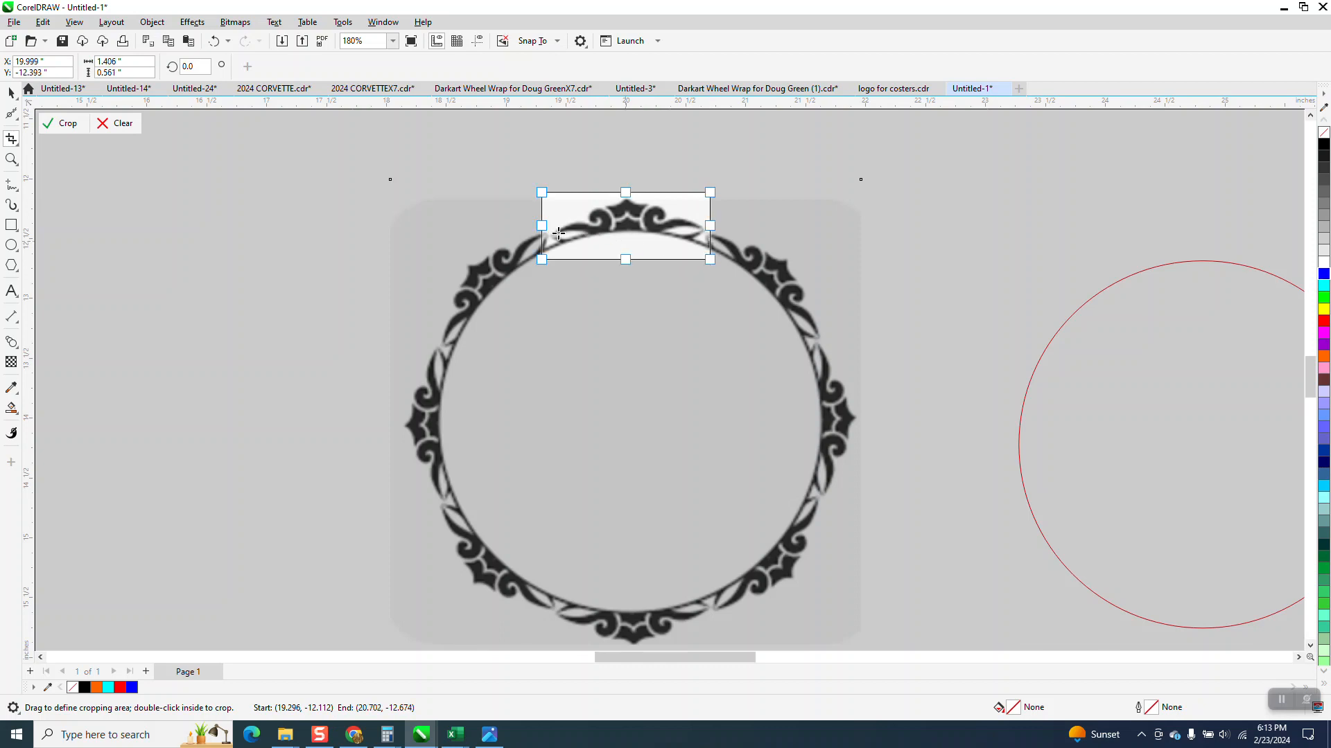
pyautogui.moveTo(541, 225); pyautogui.dragTo(548, 225)
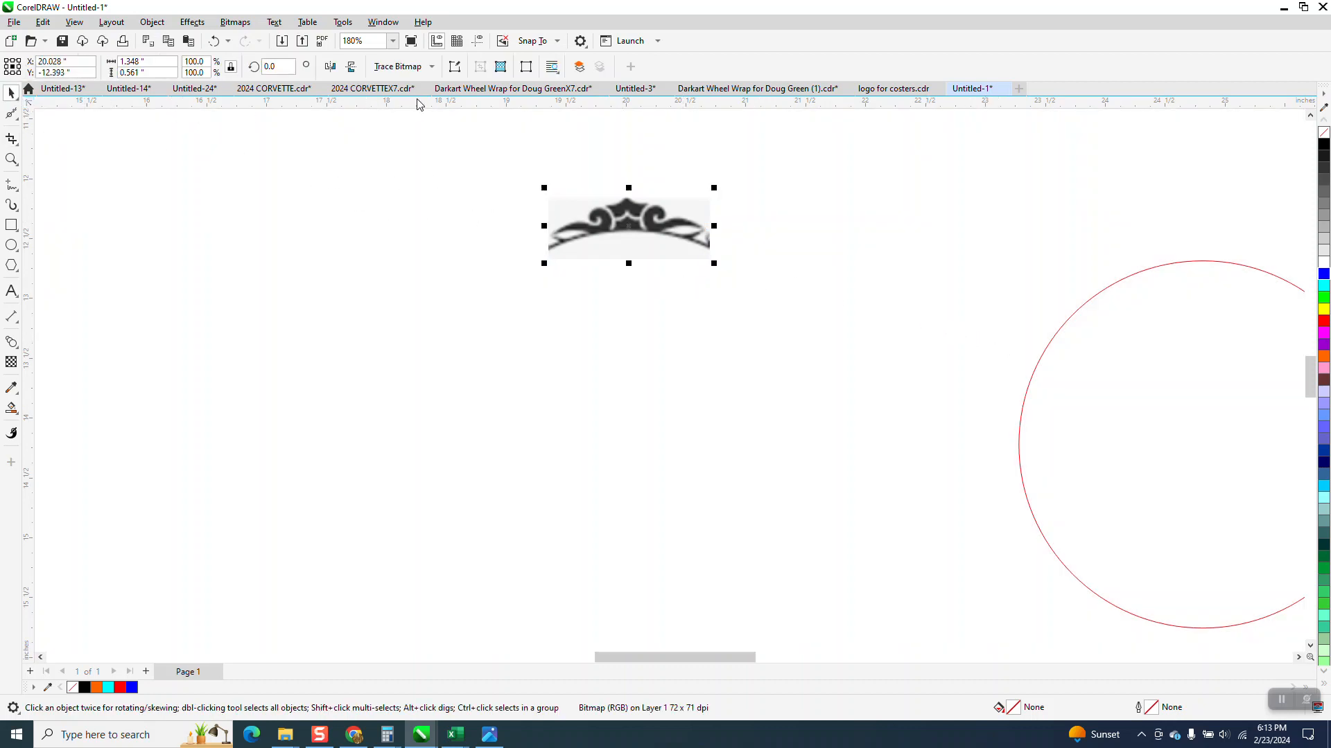
# Step: Try an Outline Trace of the cropped ornament with the Clipart image type
pyautogui.click(432, 67)
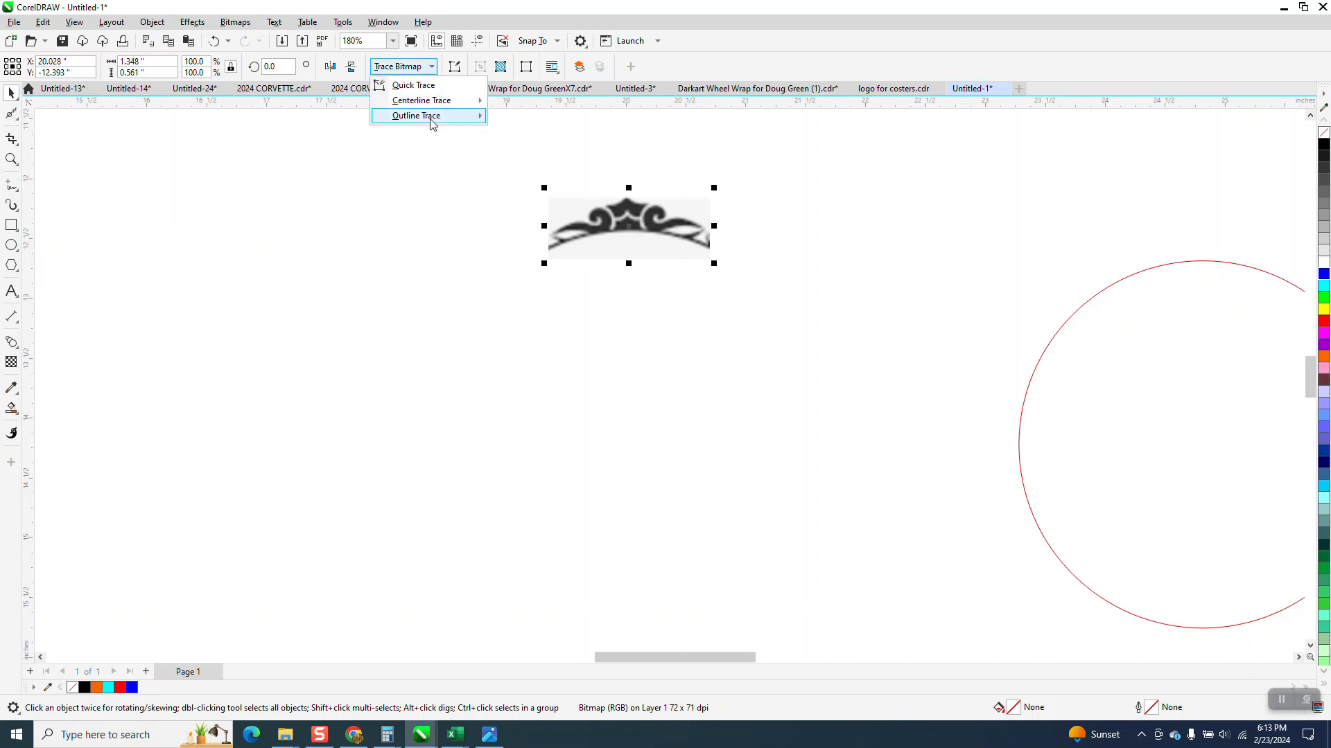
pyautogui.moveTo(431, 122)
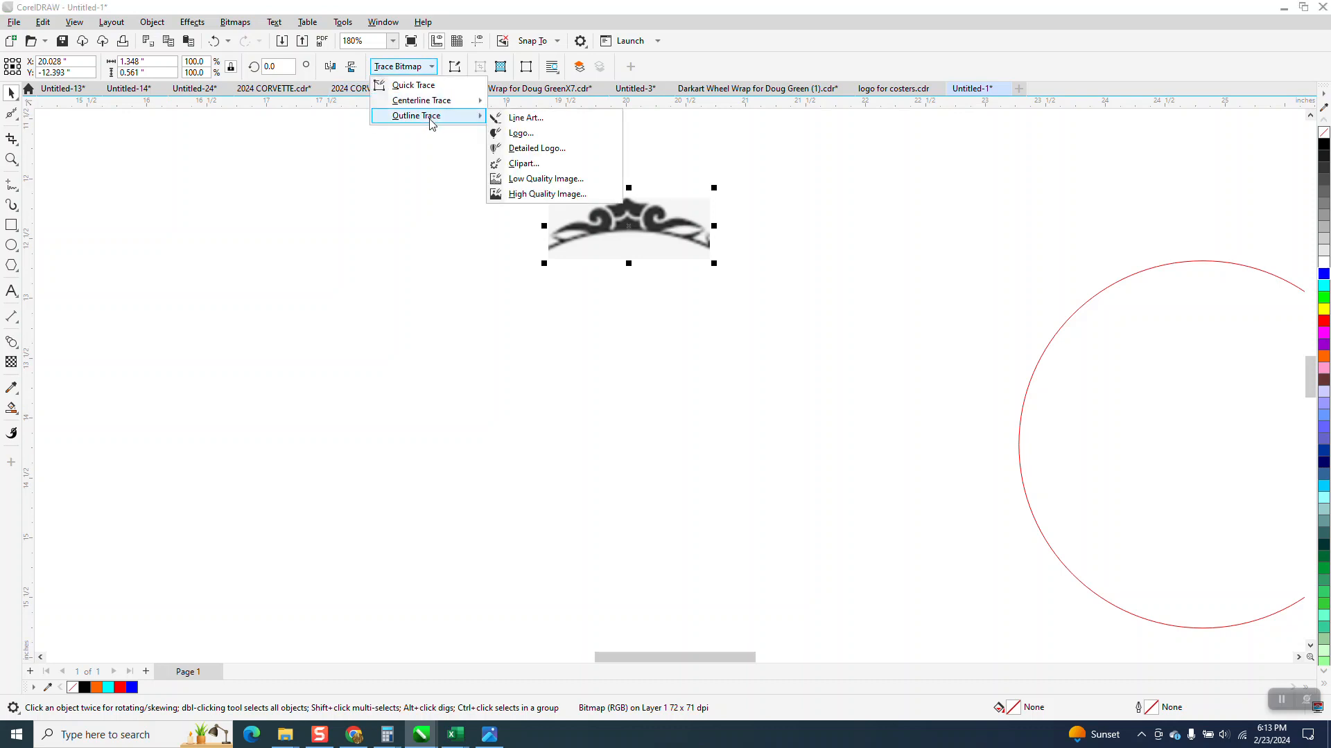
pyautogui.click(521, 163)
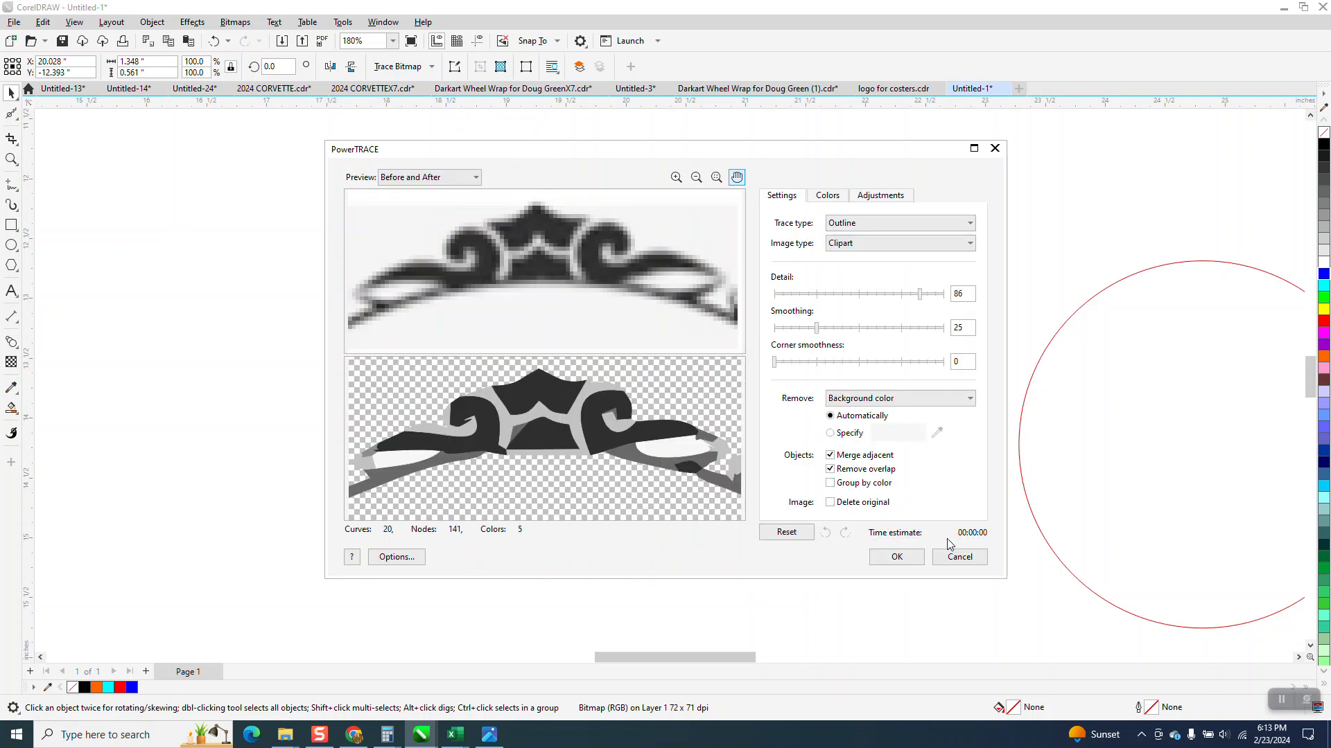
pyautogui.click(960, 557)
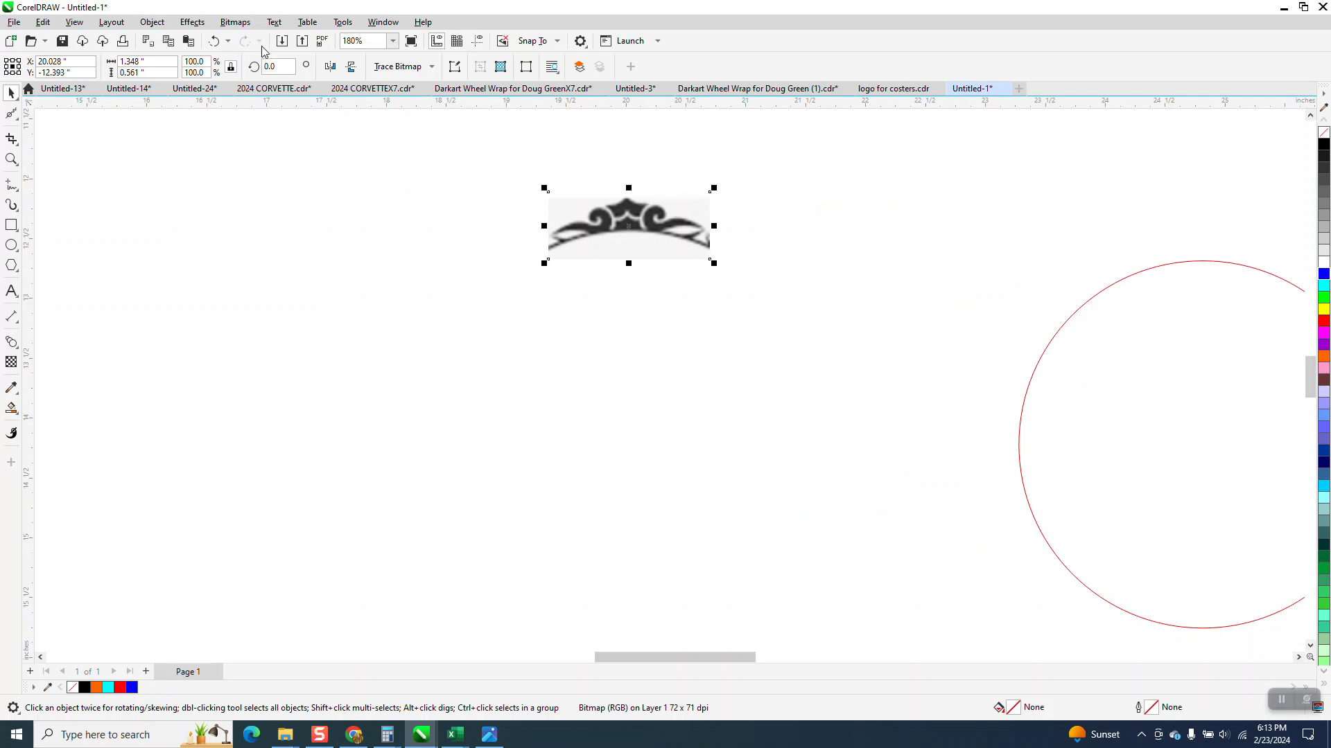
# Step: Try an Outline Trace of the cropped ornament with the Low quality image type
pyautogui.click(432, 67)
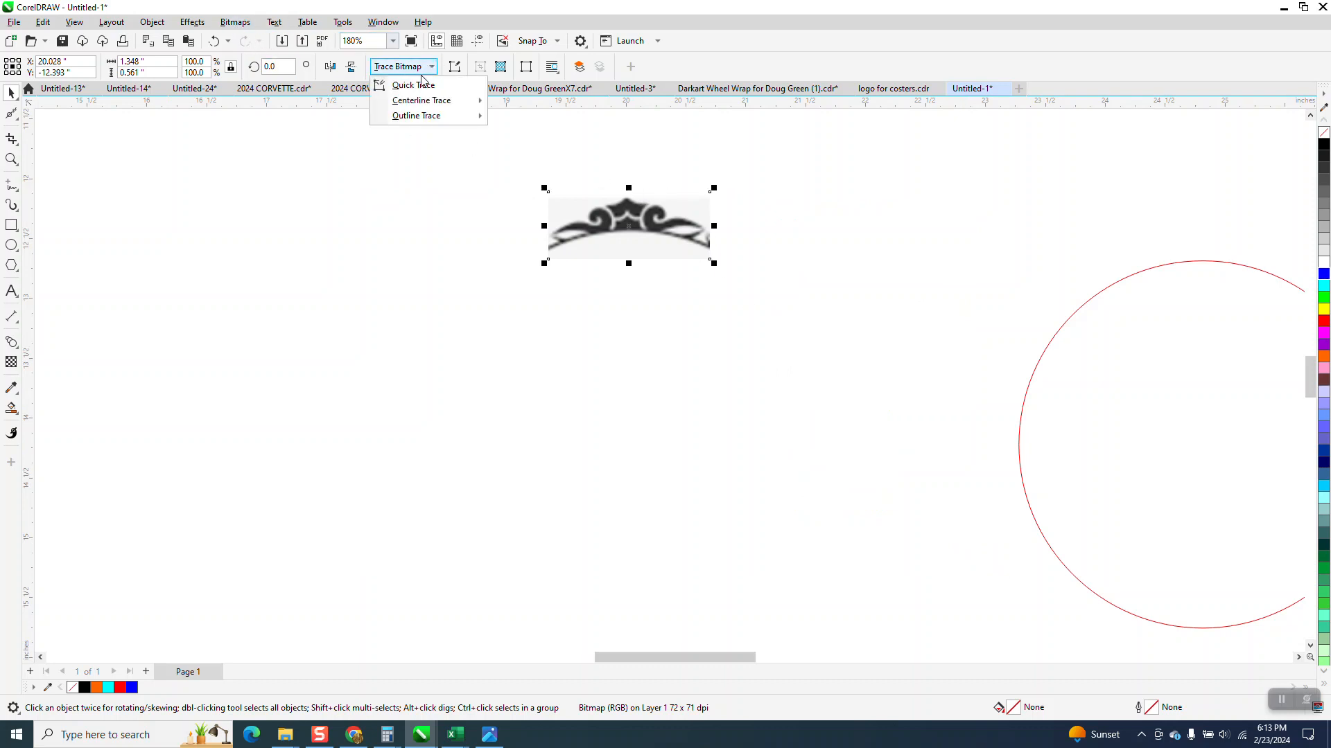
pyautogui.moveTo(424, 116)
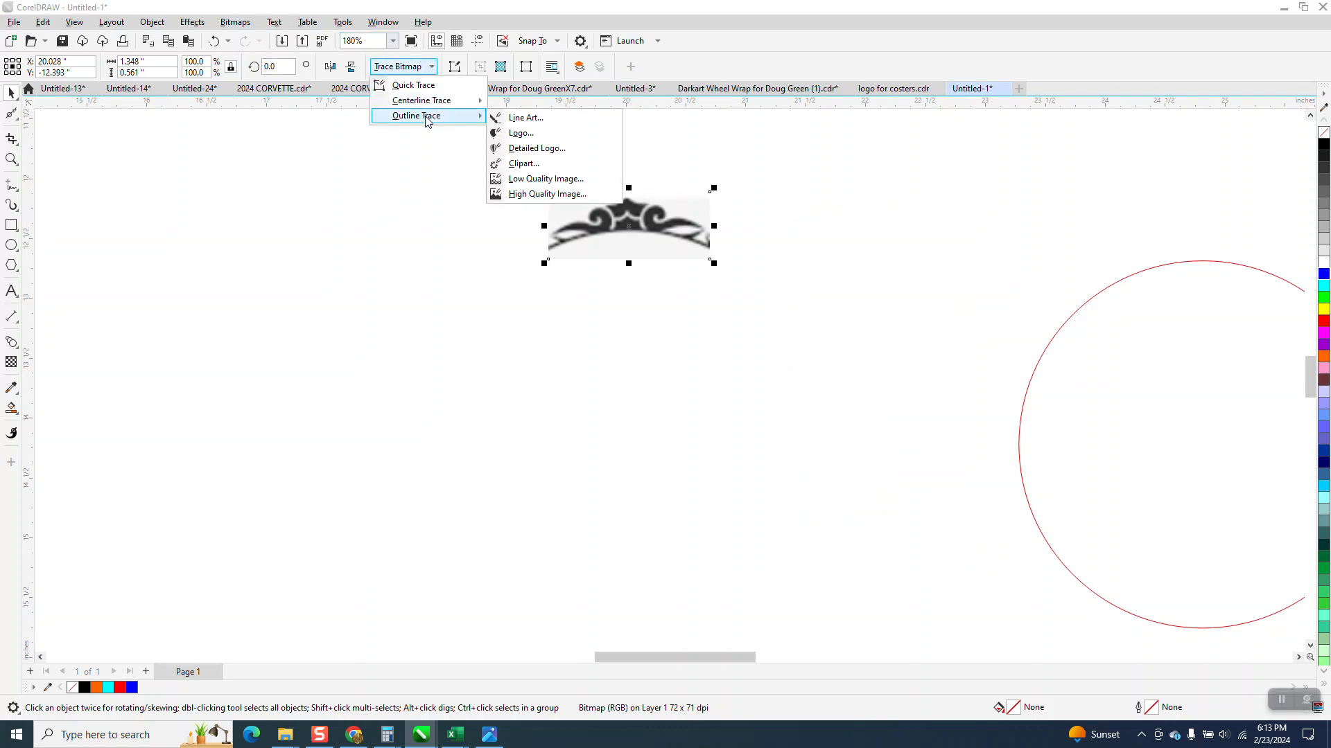
pyautogui.click(548, 179)
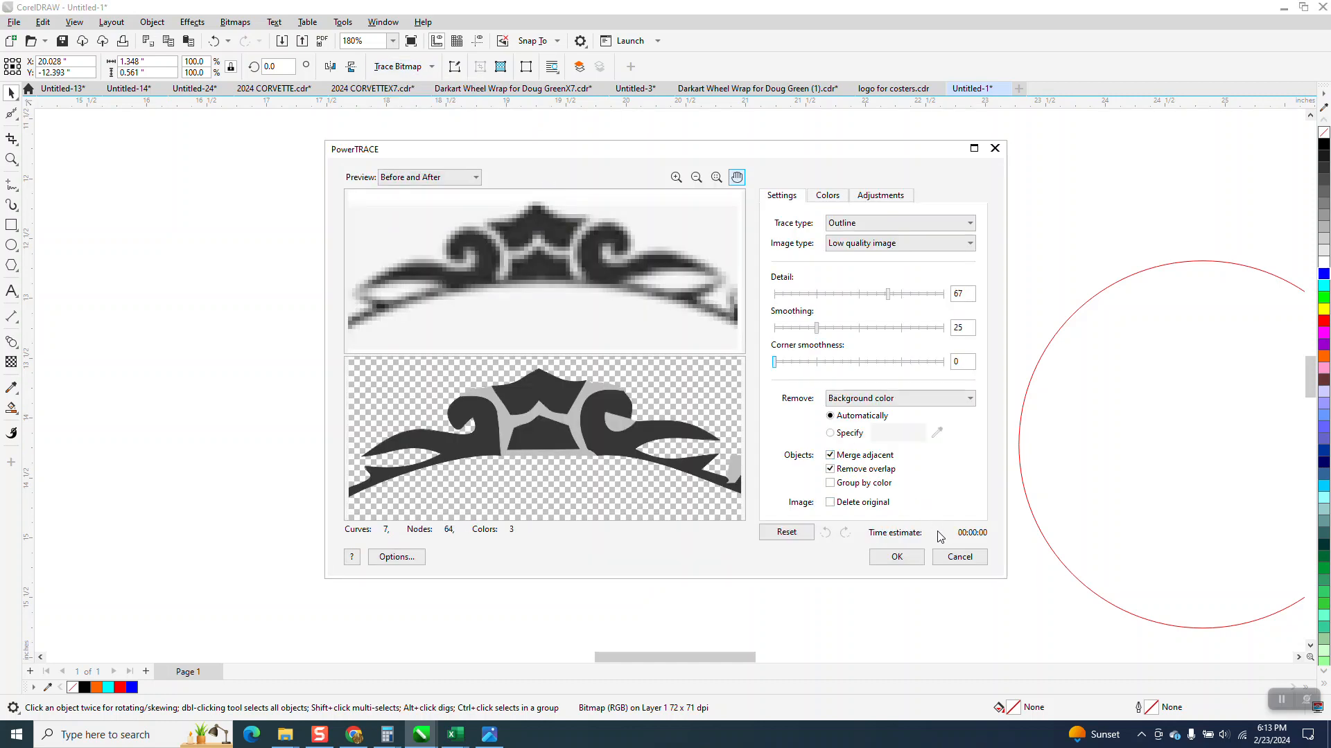
pyautogui.click(959, 557)
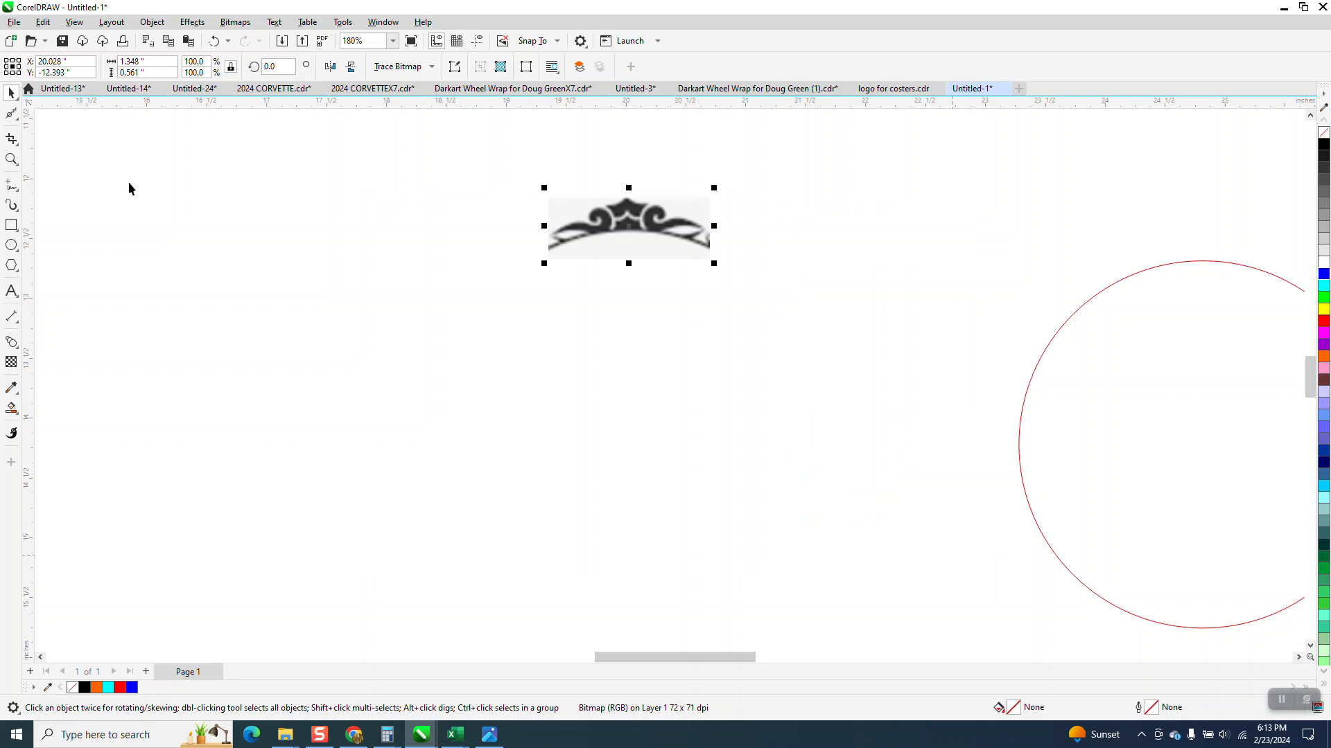
# Step: Trace the right half of the ornament's upper crown shape with 3-Point Curve segments, from its lower right corner up to the peak
pyautogui.click(9, 161)
pyautogui.moveTo(509, 186); pyautogui.dragTo(799, 319)
pyautogui.click(14, 164)
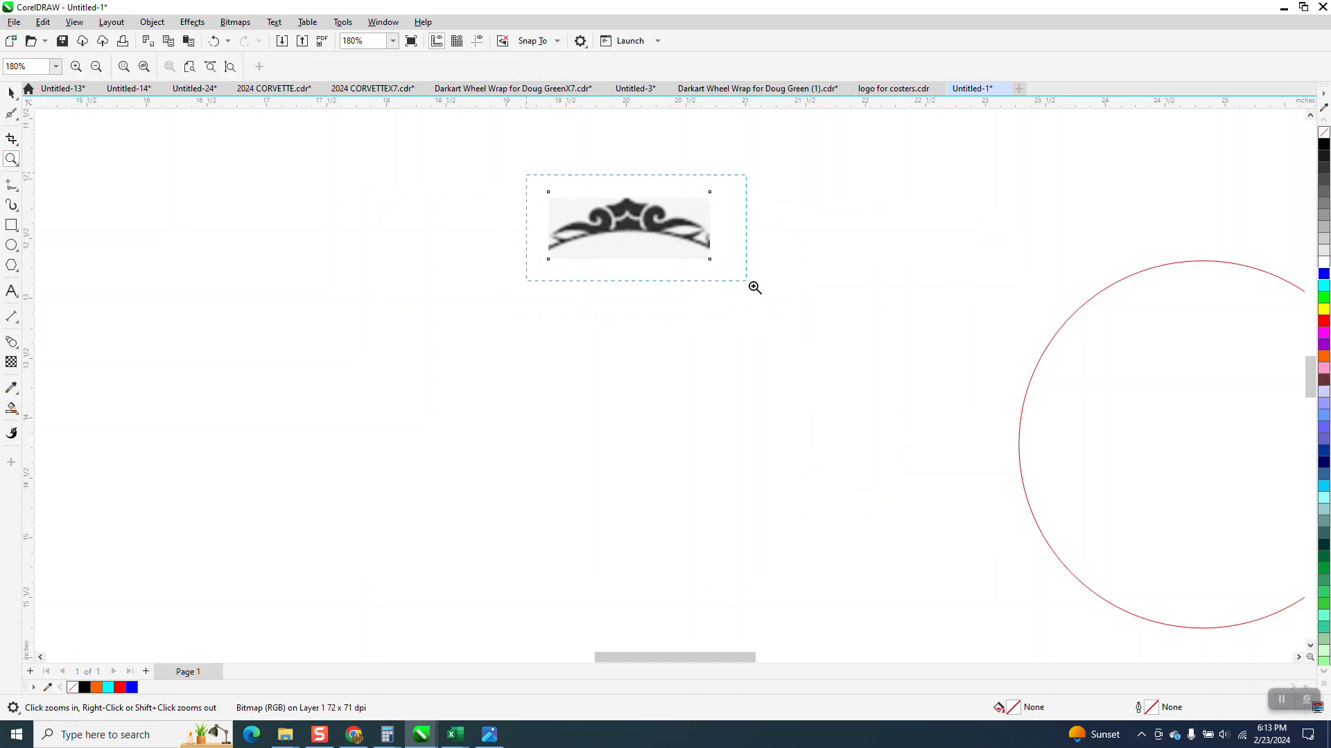
pyautogui.moveTo(741, 277); pyautogui.dragTo(740, 278)
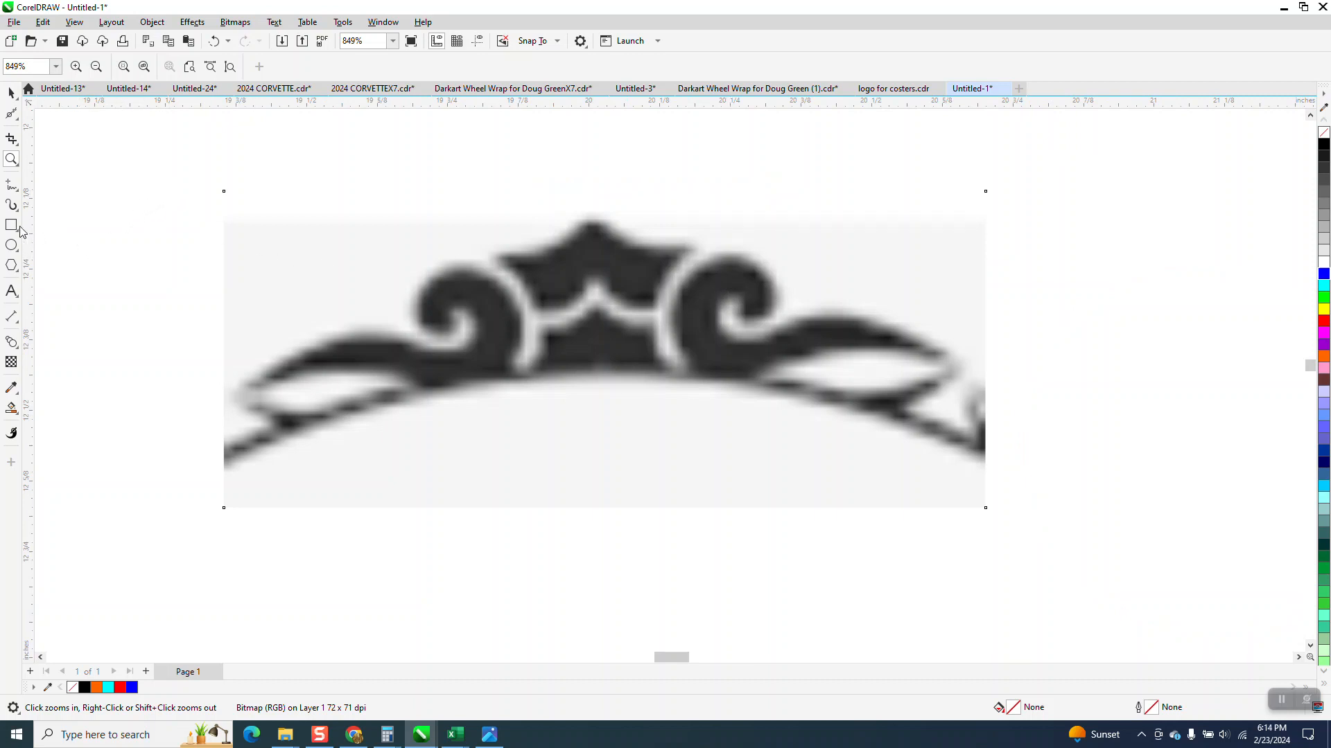
pyautogui.click(20, 196)
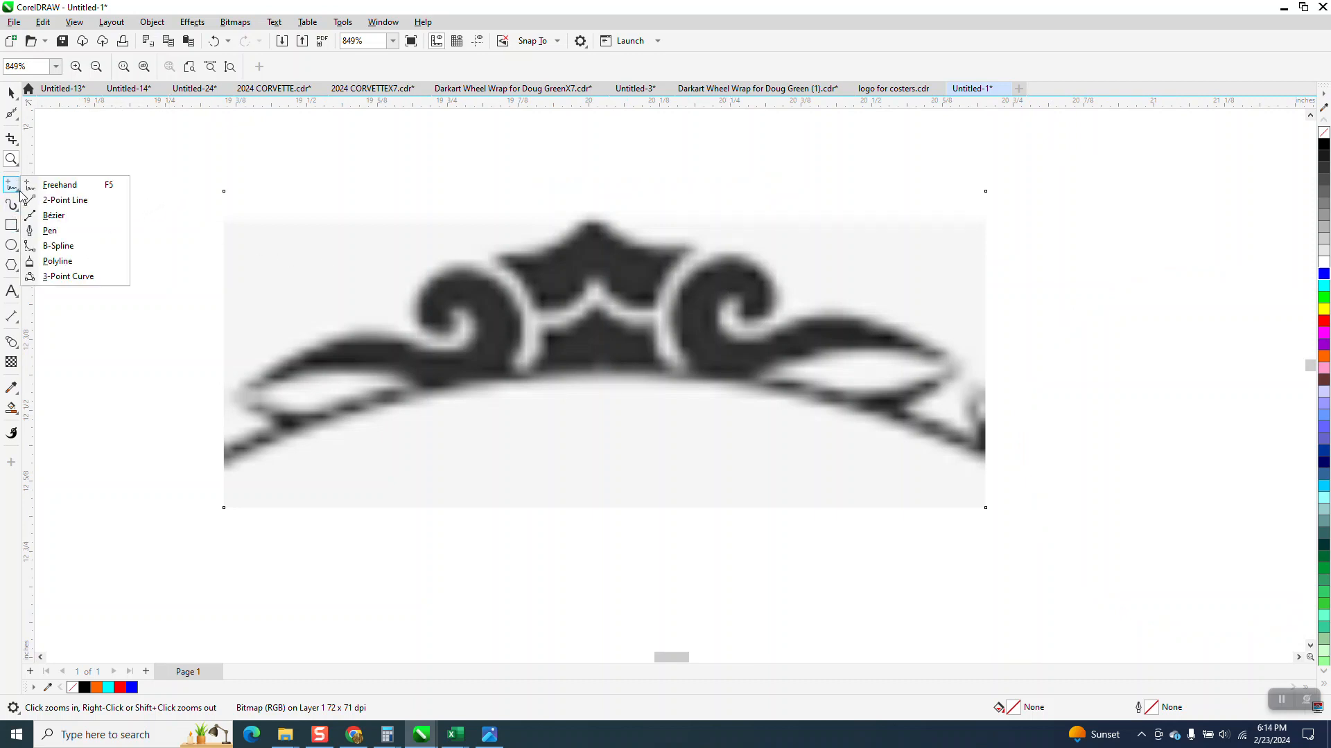
pyautogui.click(69, 276)
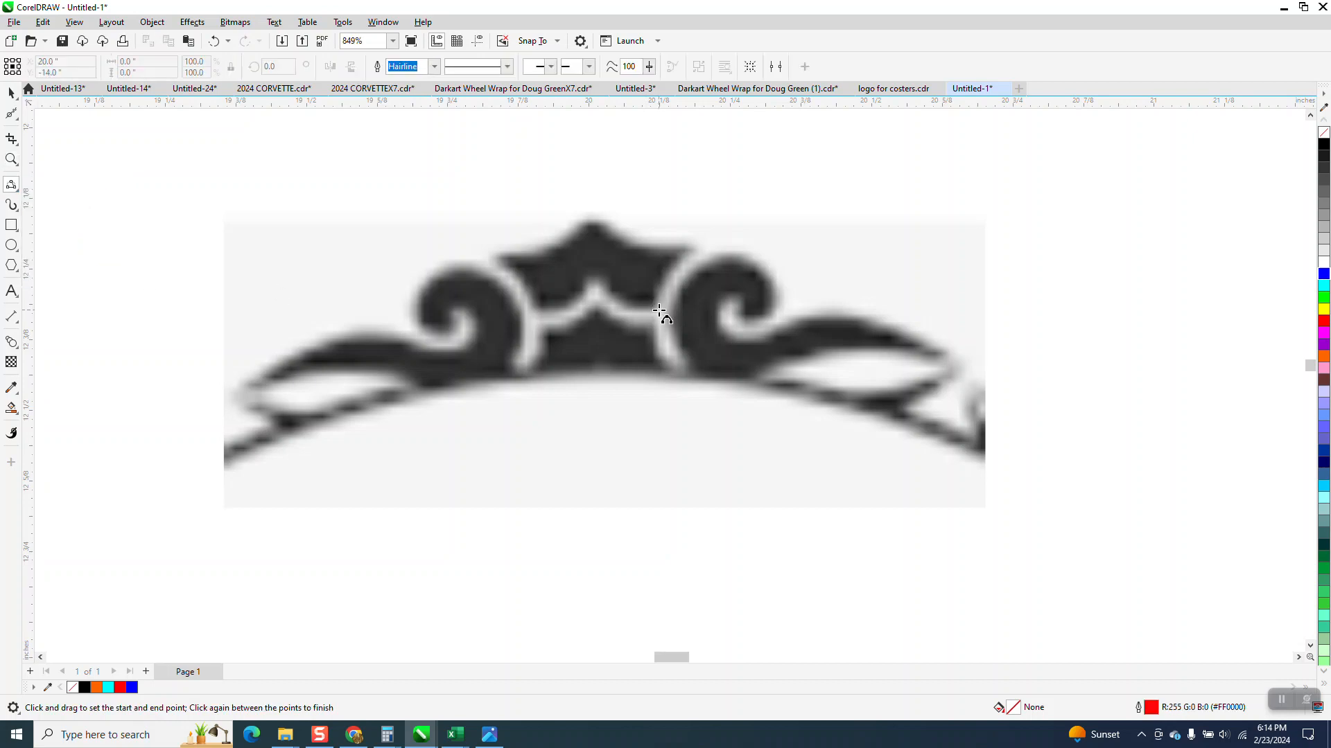
pyautogui.moveTo(655, 314); pyautogui.dragTo(692, 251)
pyautogui.click(679, 265)
pyautogui.moveTo(693, 251); pyautogui.dragTo(594, 216)
pyautogui.click(634, 246)
pyautogui.click(608, 216)
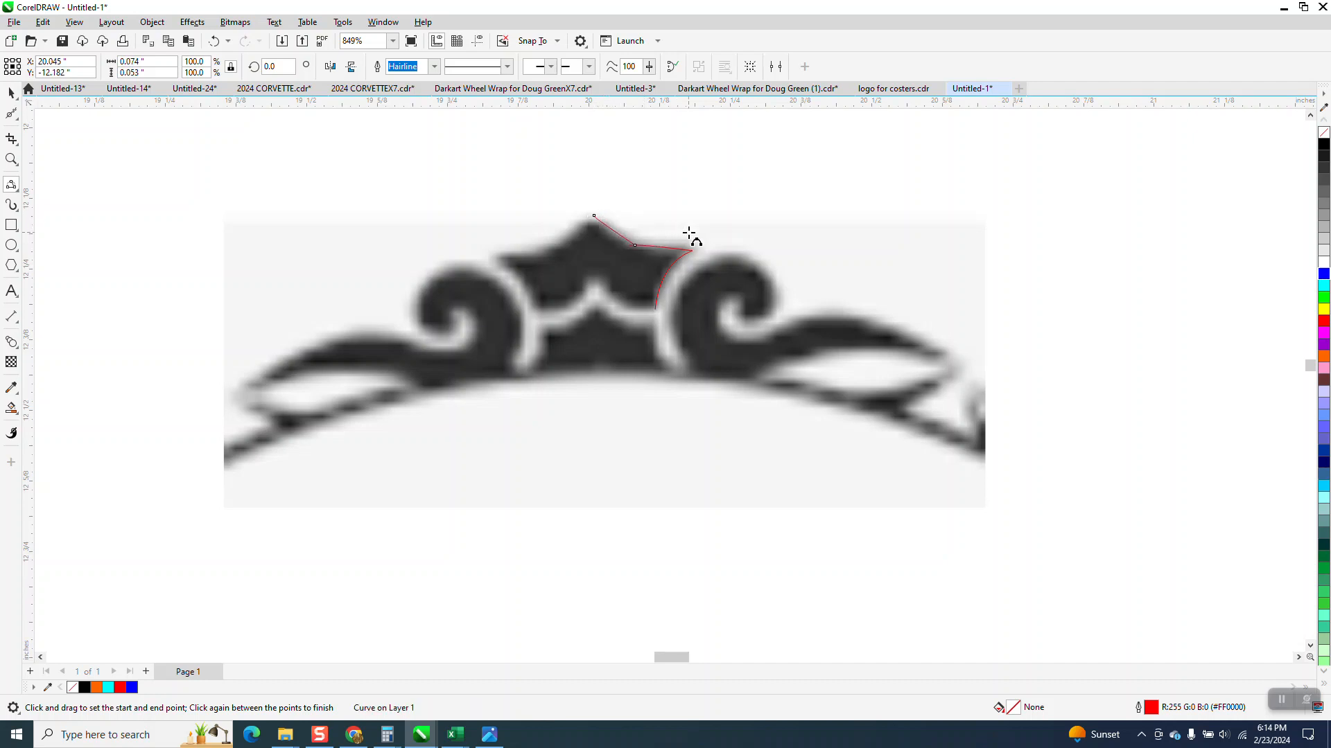
# Step: Trace the right side and curved upper right edge of the ornament's lower centre piece with the 3-Point Curve tool
pyautogui.click(12, 139)
pyautogui.click(12, 159)
pyautogui.moveTo(438, 208); pyautogui.dragTo(859, 445)
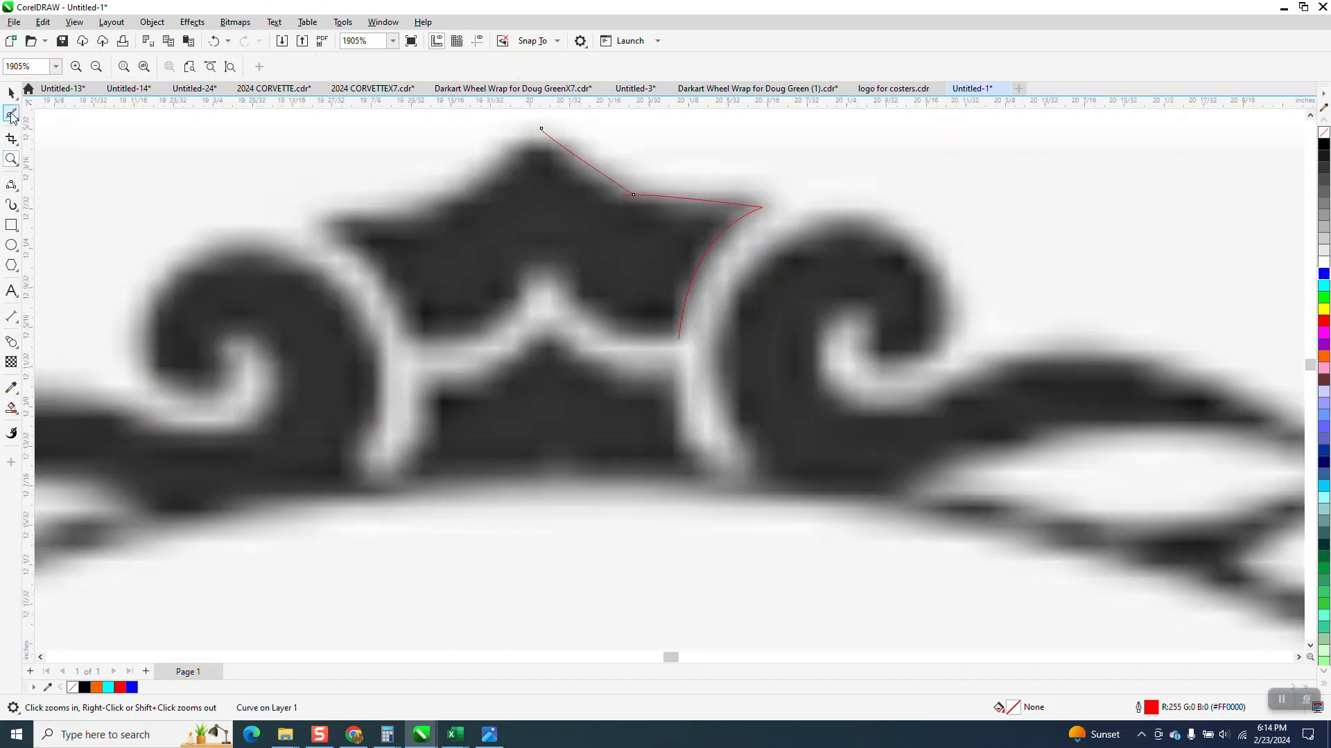
pyautogui.click(16, 188)
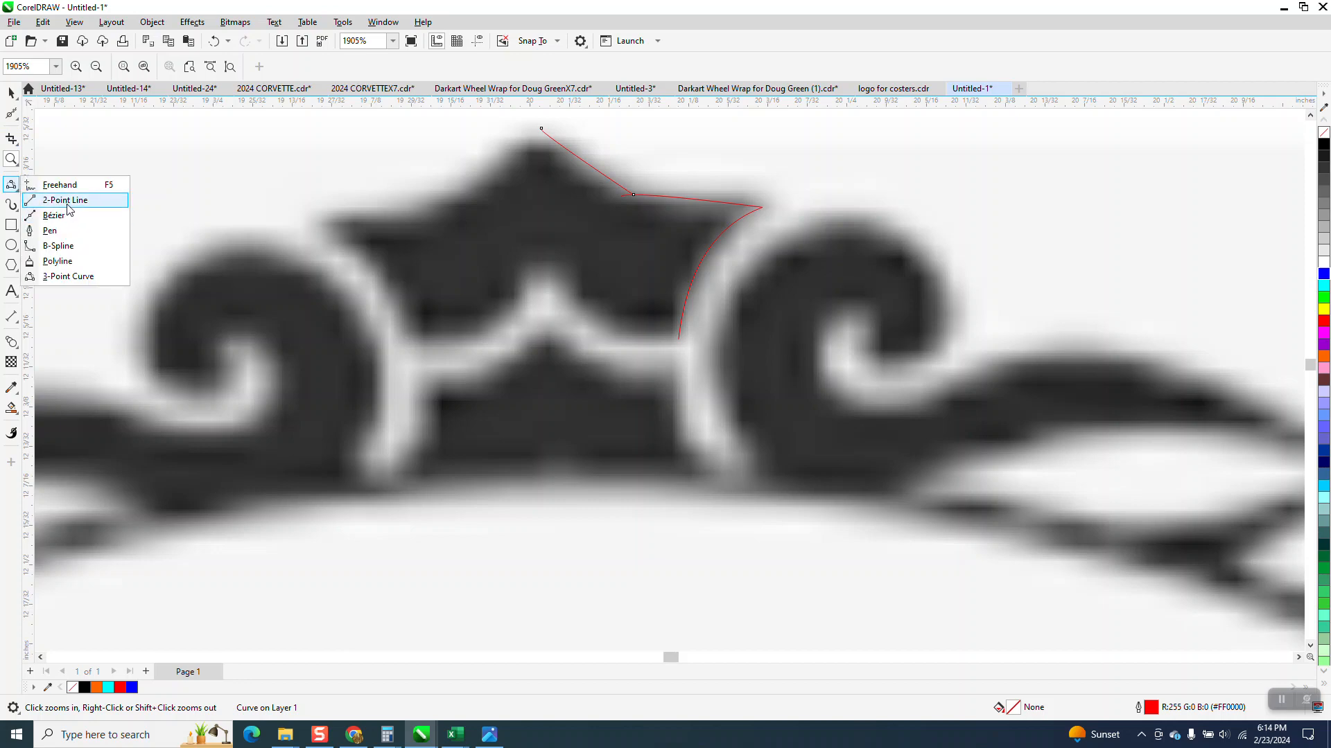
pyautogui.click(67, 277)
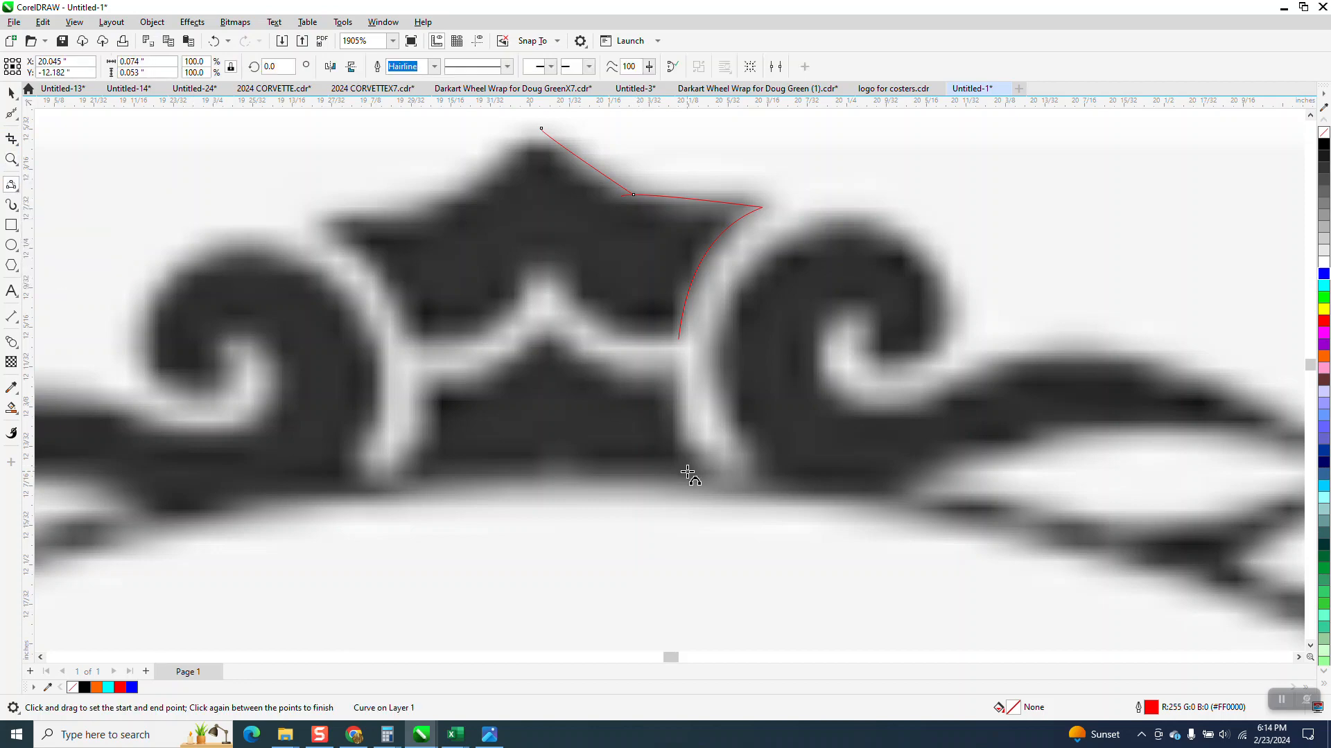
pyautogui.moveTo(711, 475); pyautogui.dragTo(553, 329)
pyautogui.click(682, 451)
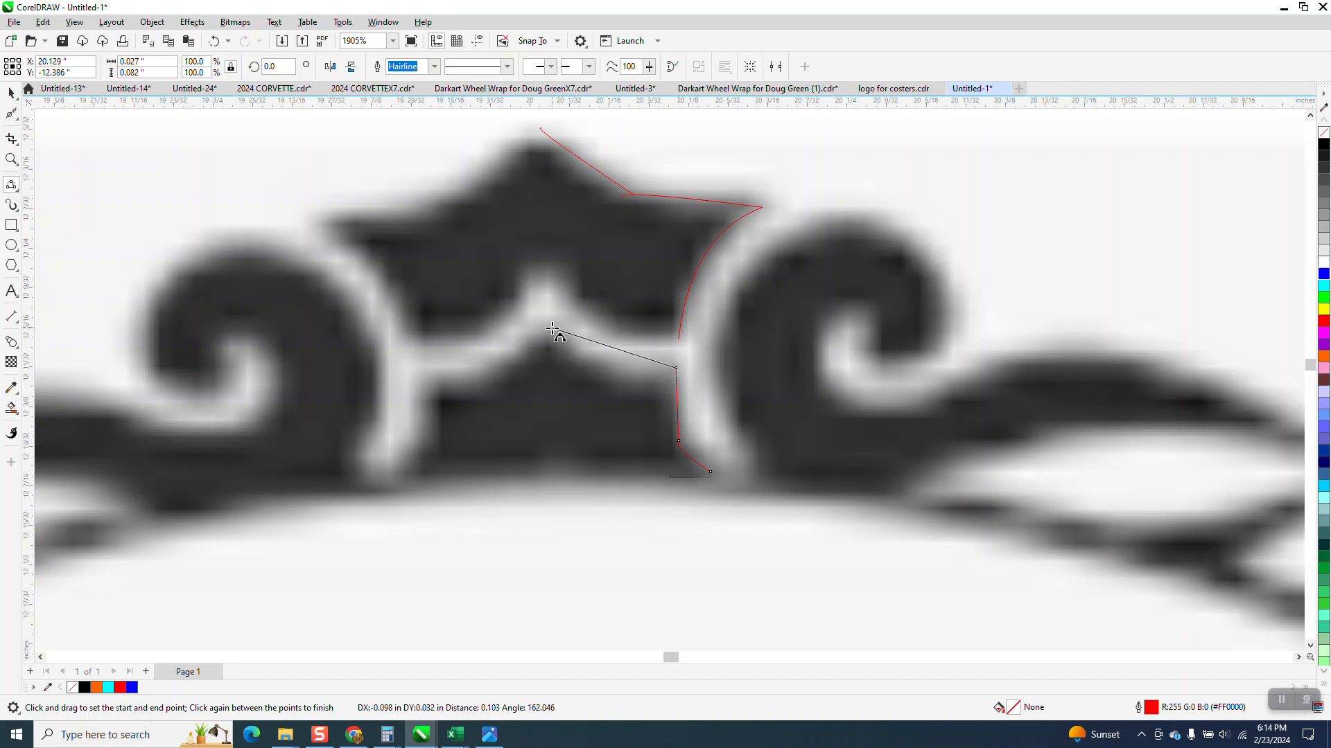
pyautogui.click(625, 380)
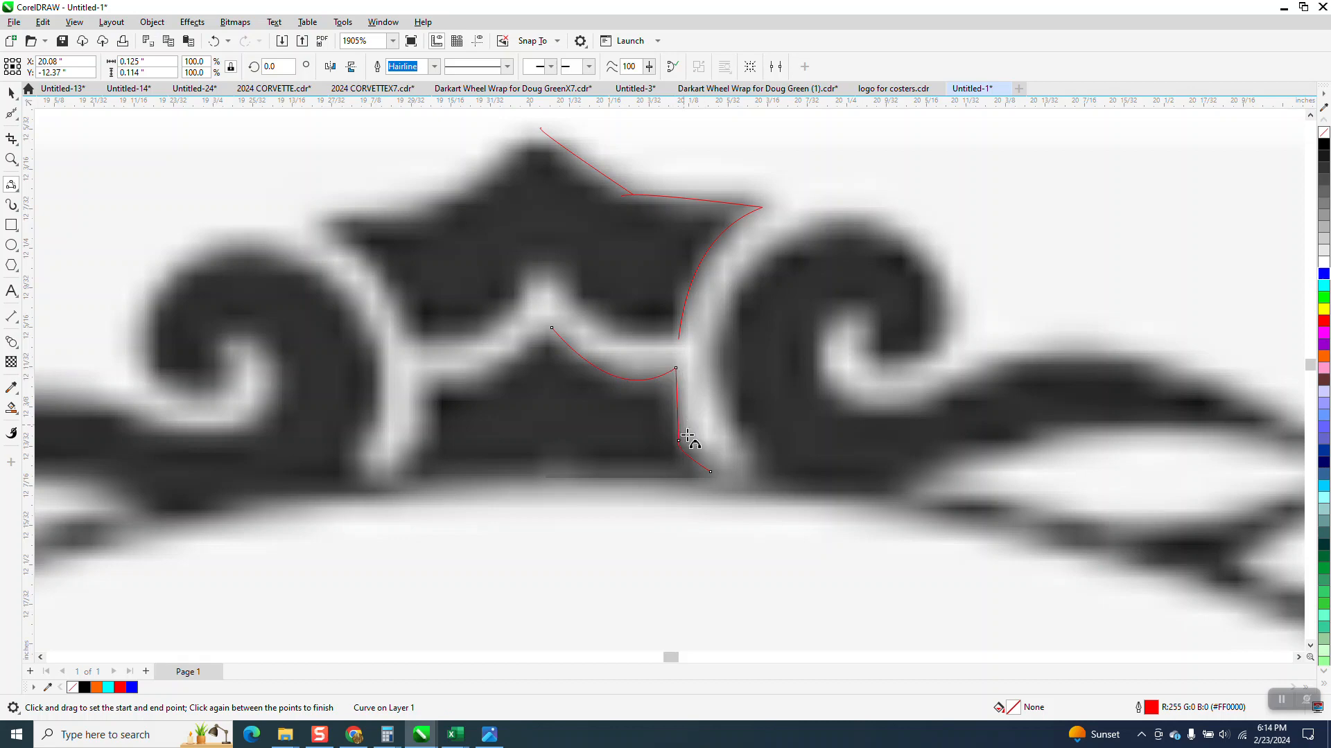
# Step: Trace the right scroll's tip, outer curl and inner side down to the base with connected 3-Point Curve segments
pyautogui.scroll(-2, 725, 425)
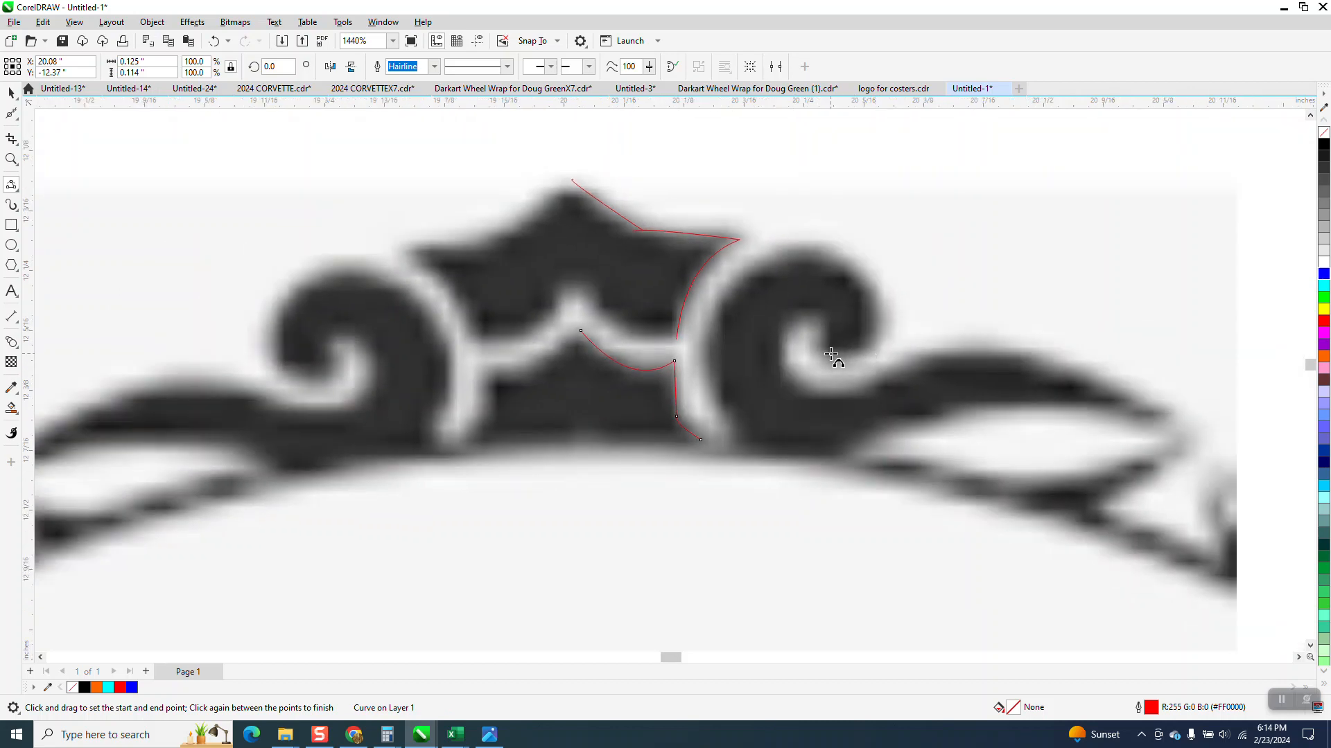
pyautogui.moveTo(823, 354); pyautogui.dragTo(874, 347)
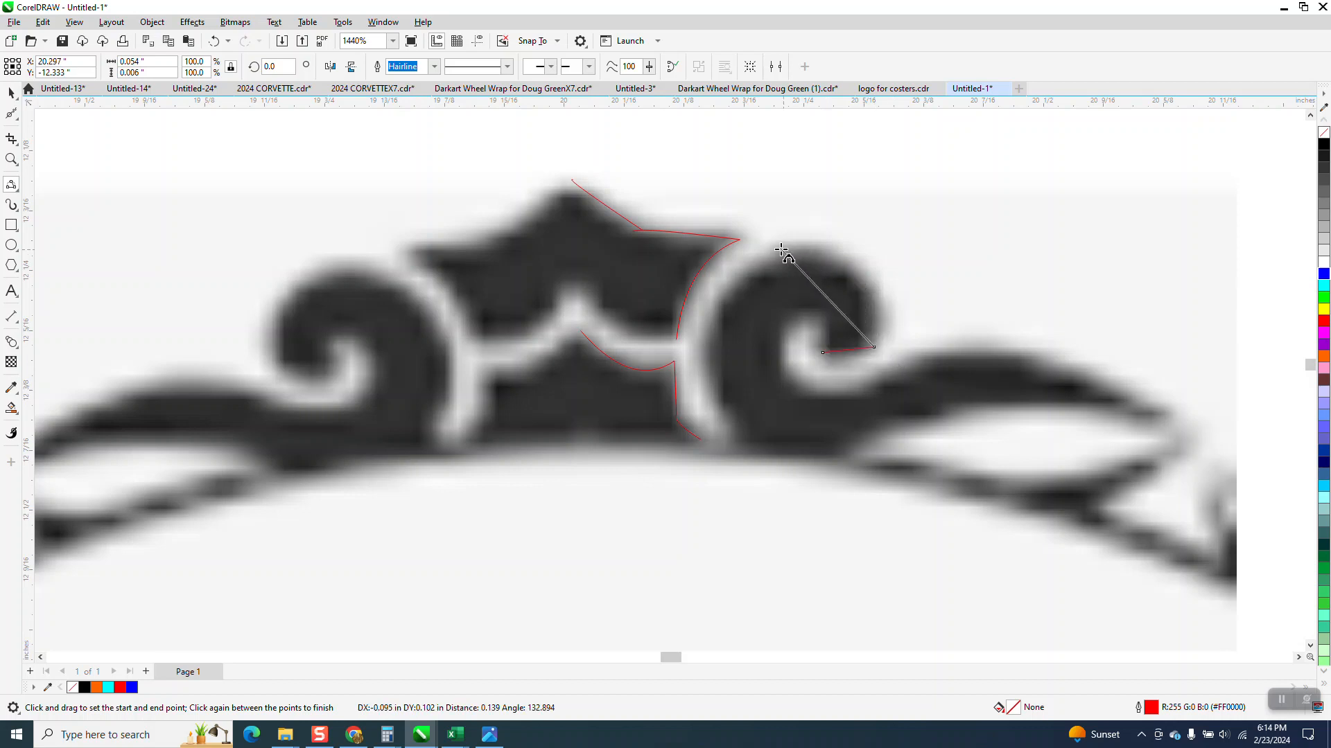
pyautogui.moveTo(779, 246); pyautogui.dragTo(779, 246)
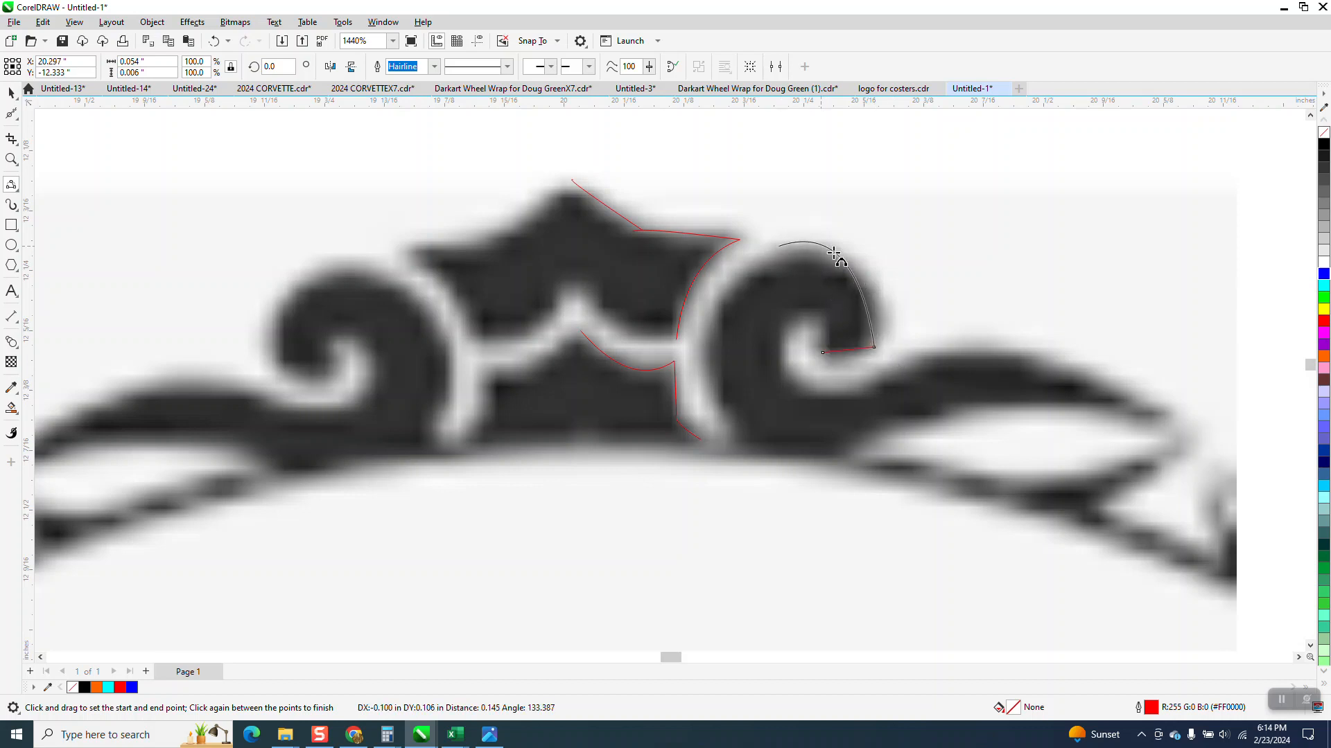
pyautogui.click(863, 268)
pyautogui.moveTo(778, 247); pyautogui.dragTo(756, 454)
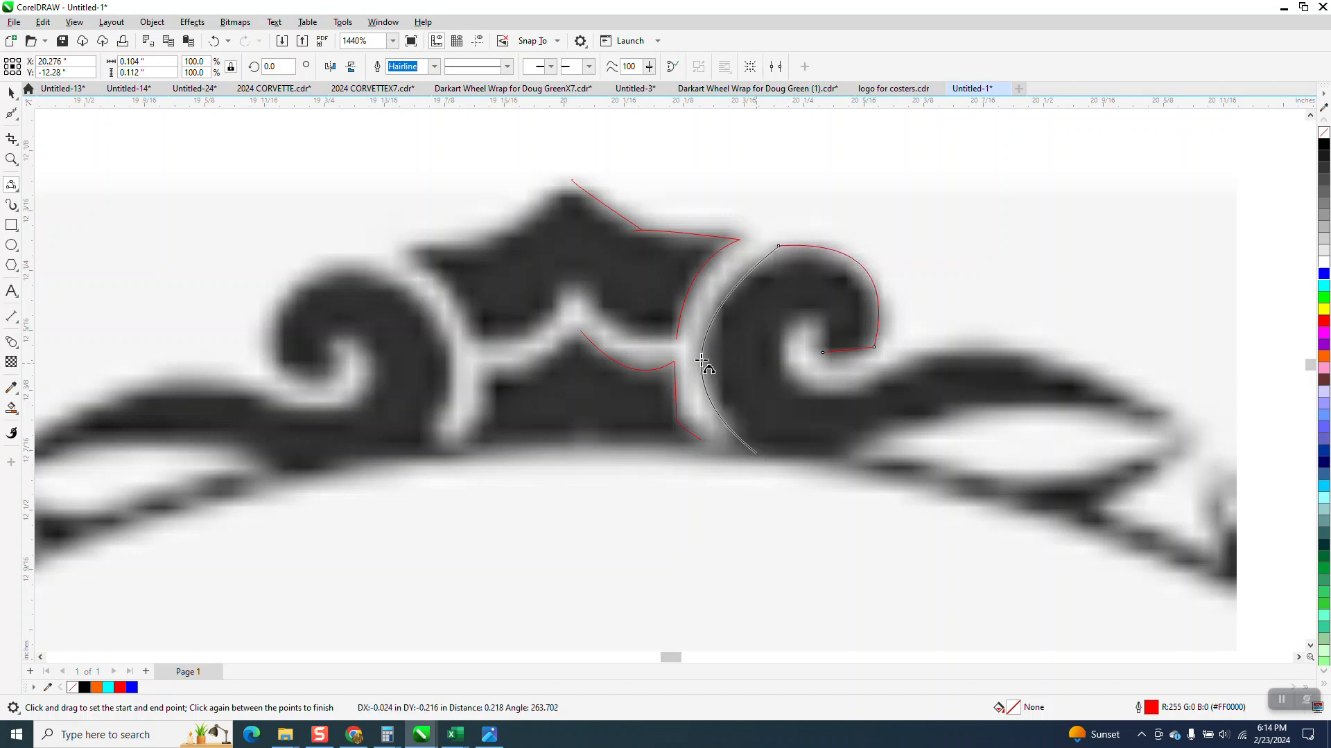
pyautogui.click(704, 327)
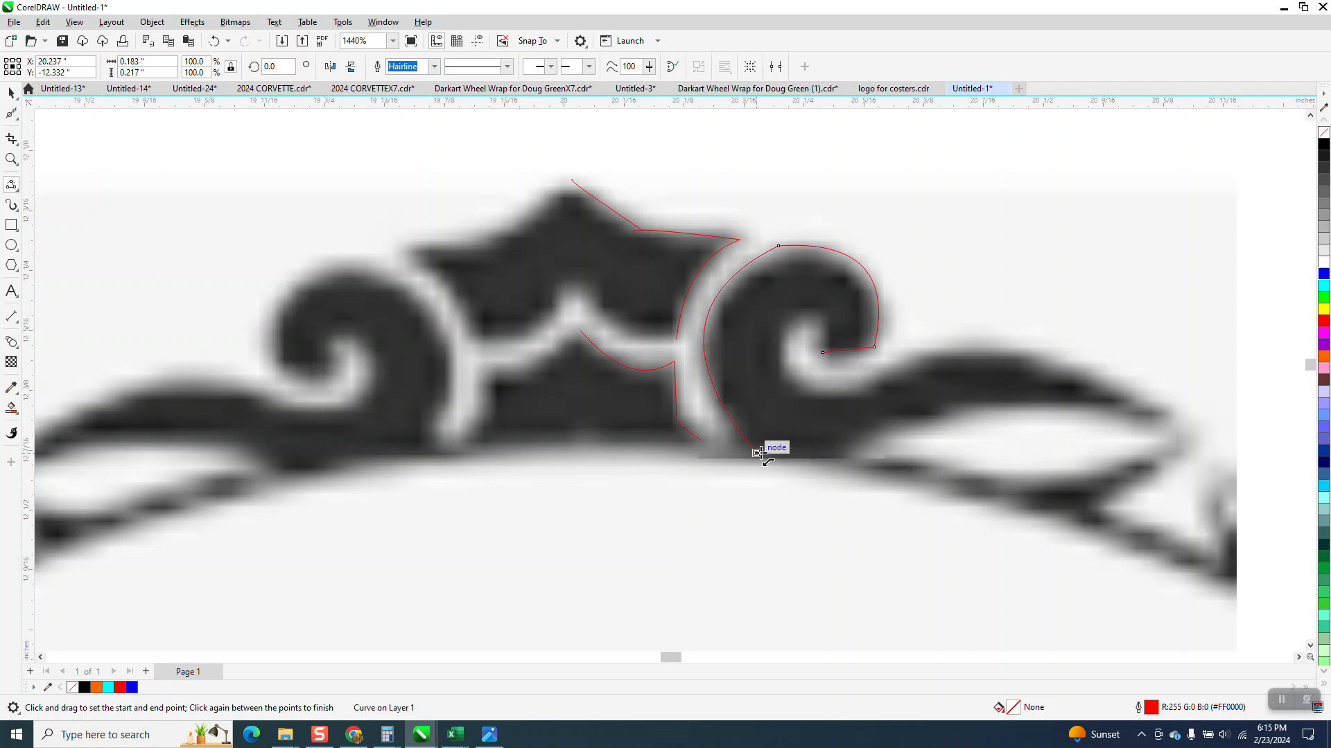
# Step: Continue the scroll outline along the base and around the lower and upper edges of the right leaf
pyautogui.moveTo(756, 453); pyautogui.dragTo(1147, 428)
pyautogui.click(1002, 404)
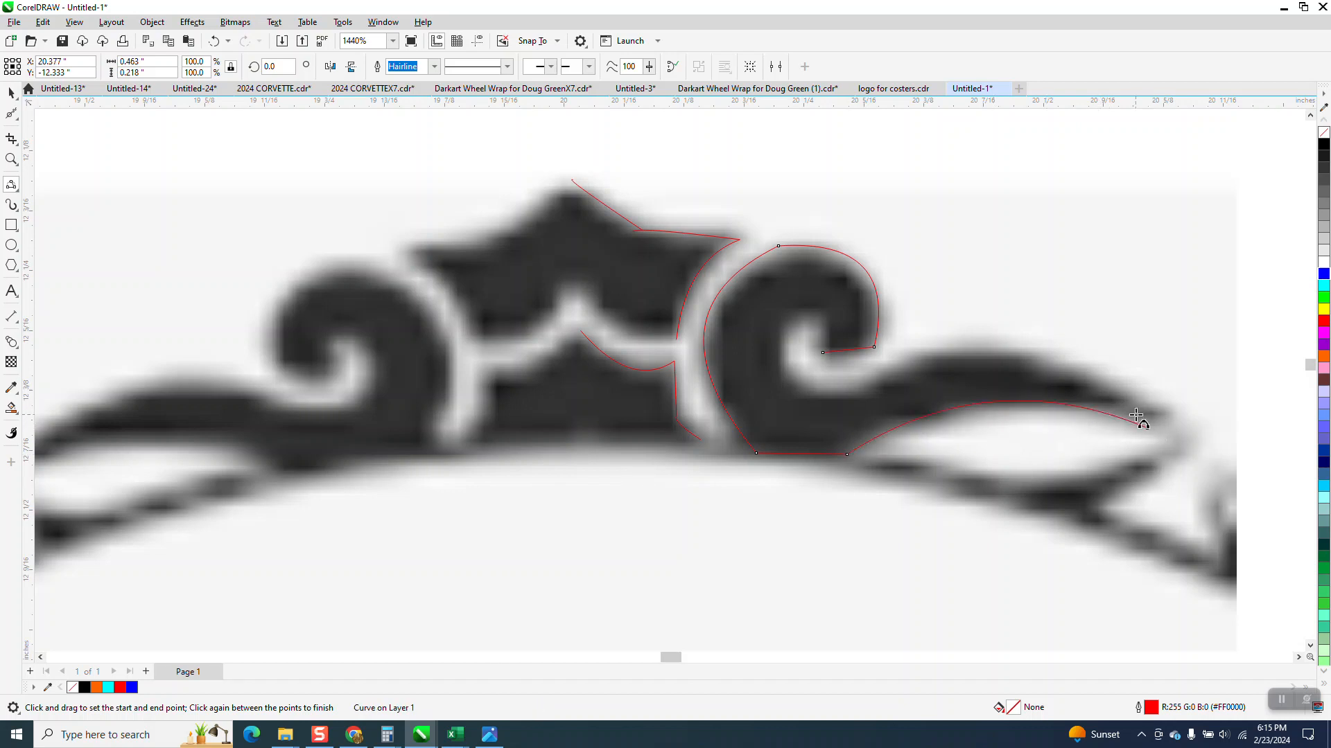
pyautogui.moveTo(1147, 428); pyautogui.dragTo(874, 367)
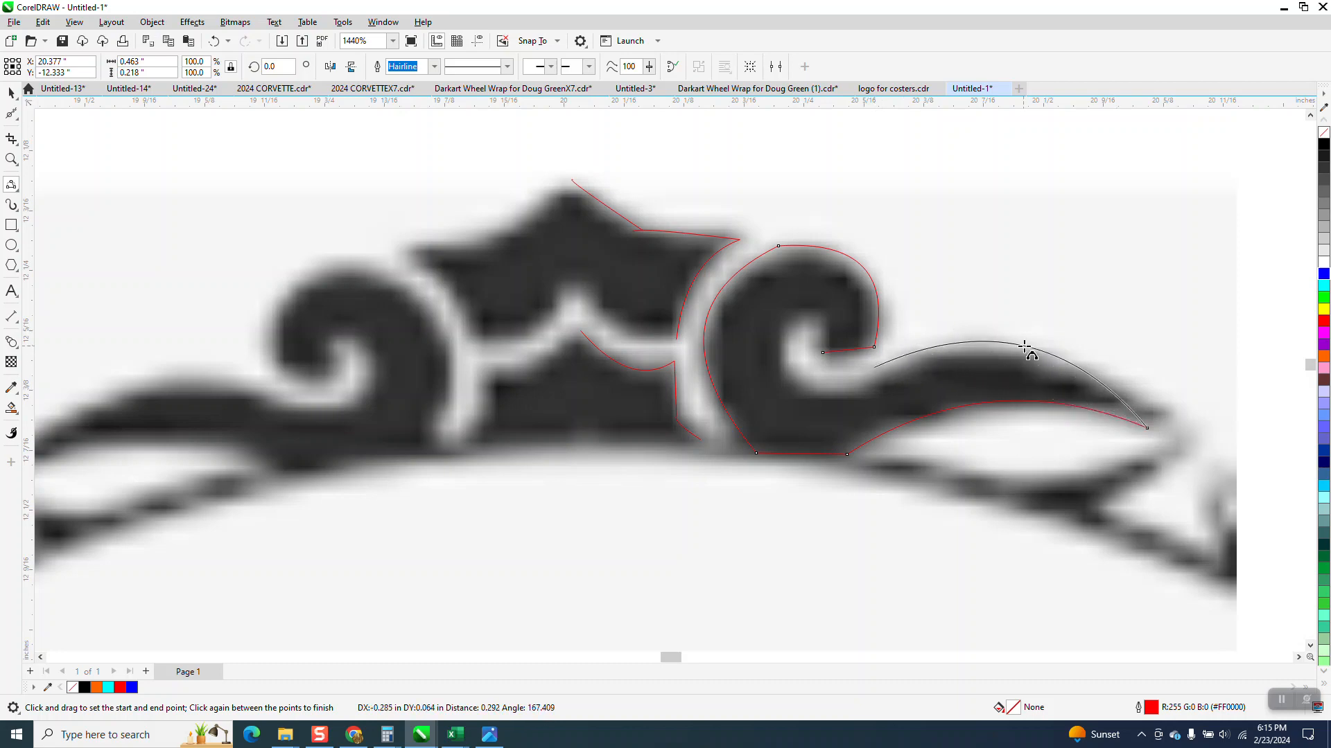
pyautogui.click(1054, 363)
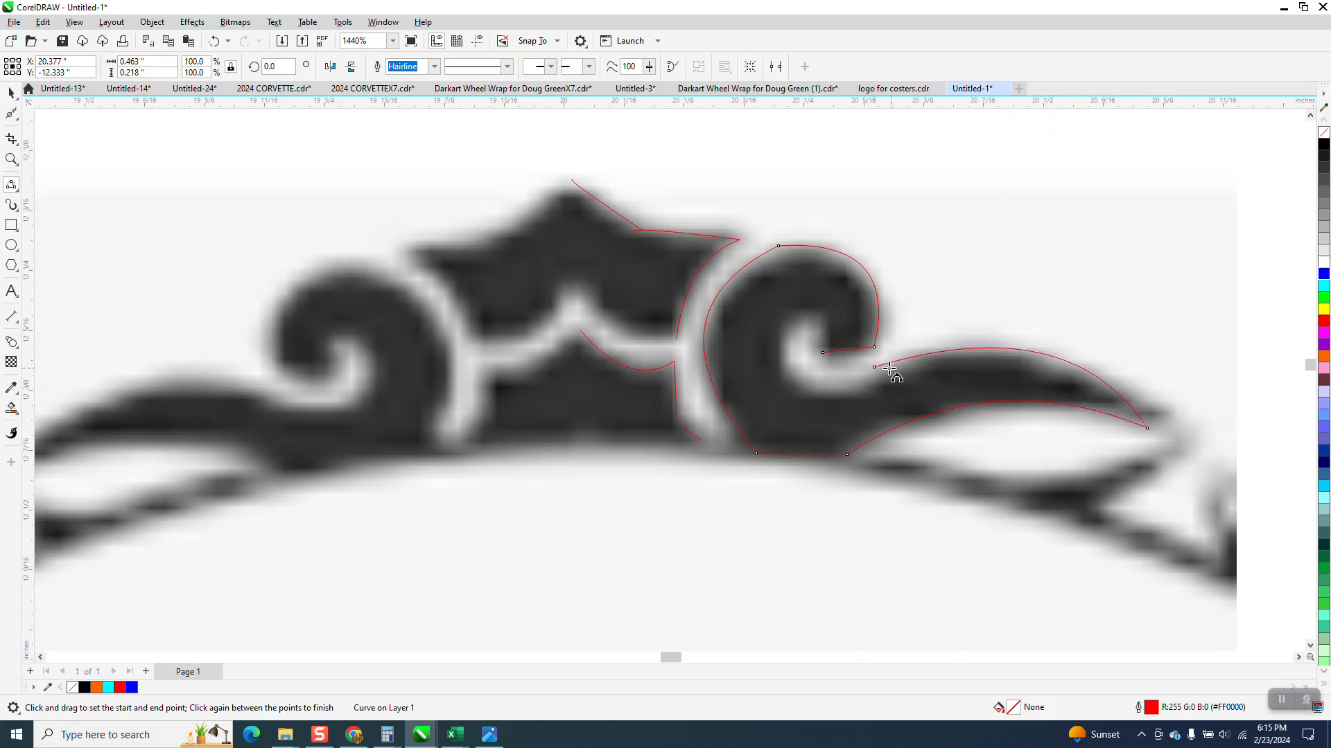
# Step: Trace the scroll's inner curl with 3-Point Curve segments, closing the scroll and leaf outline
pyautogui.moveTo(874, 367); pyautogui.dragTo(788, 365)
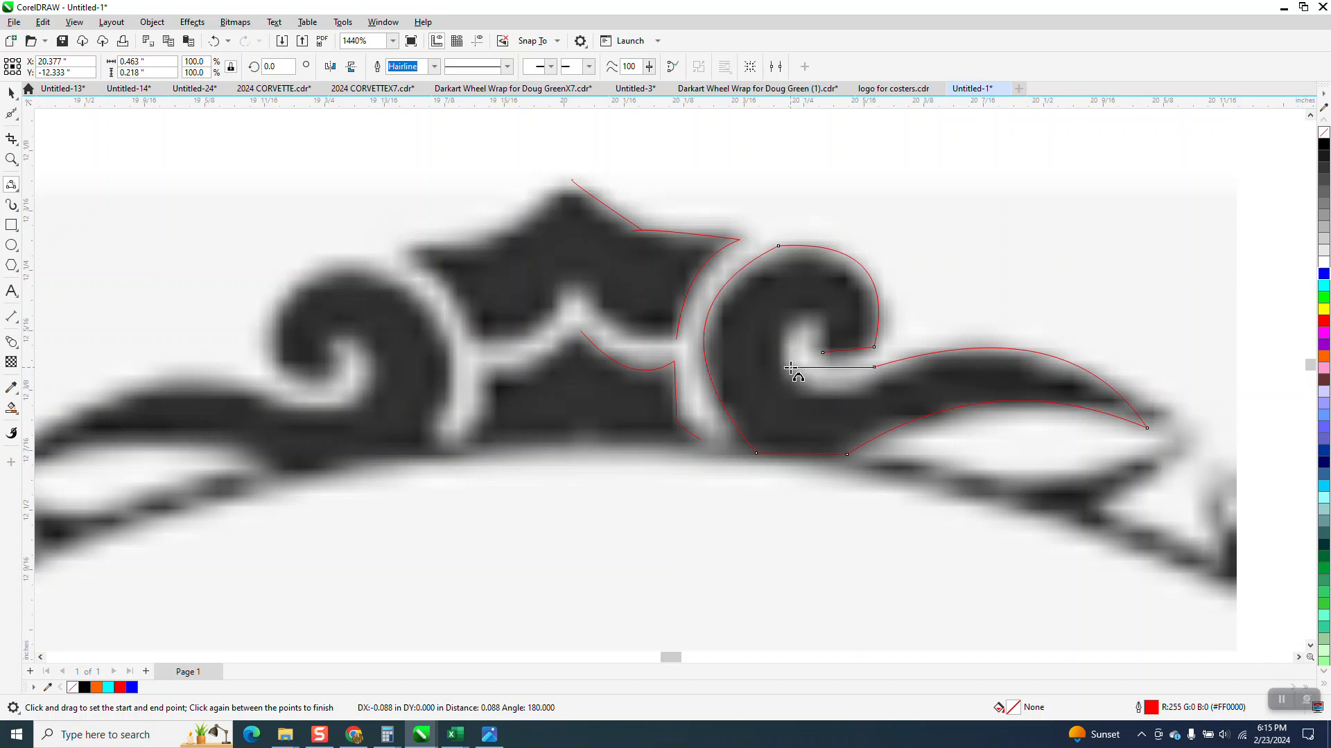
pyautogui.click(830, 390)
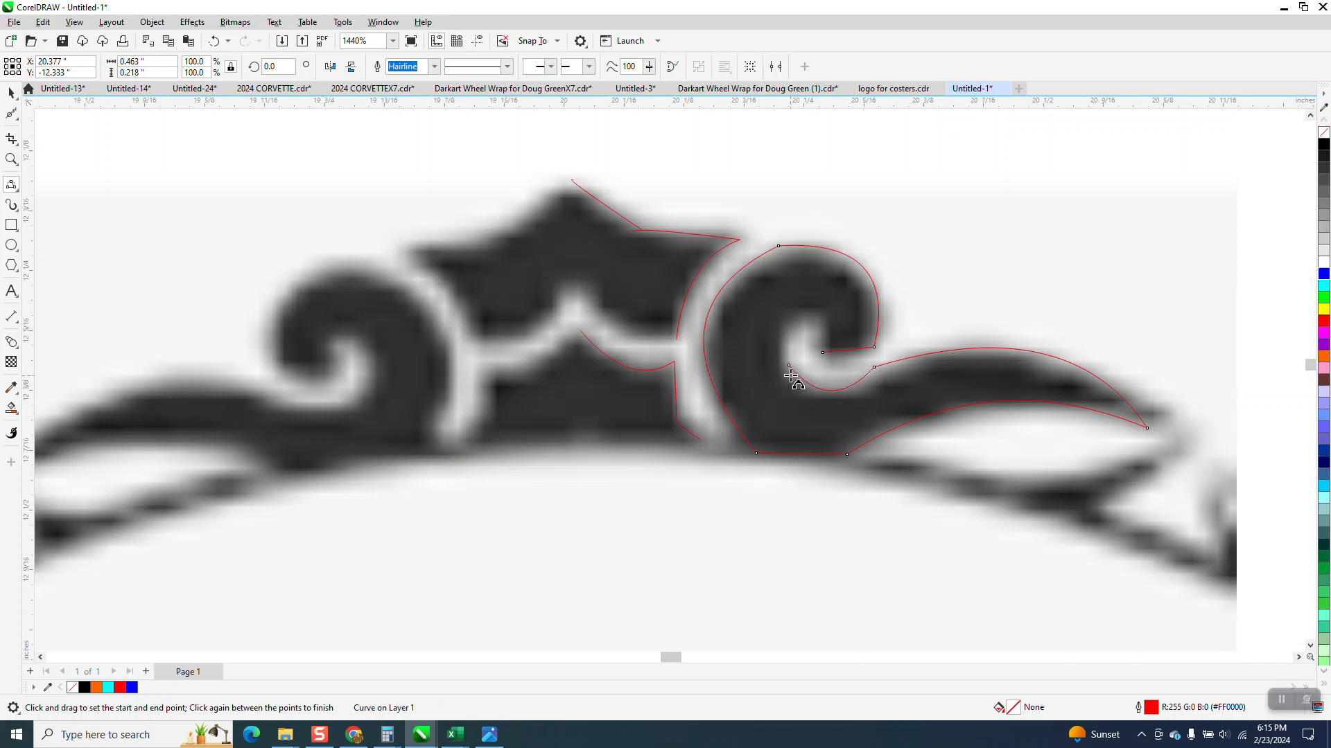
pyautogui.moveTo(789, 365); pyautogui.dragTo(823, 351)
pyautogui.click(803, 315)
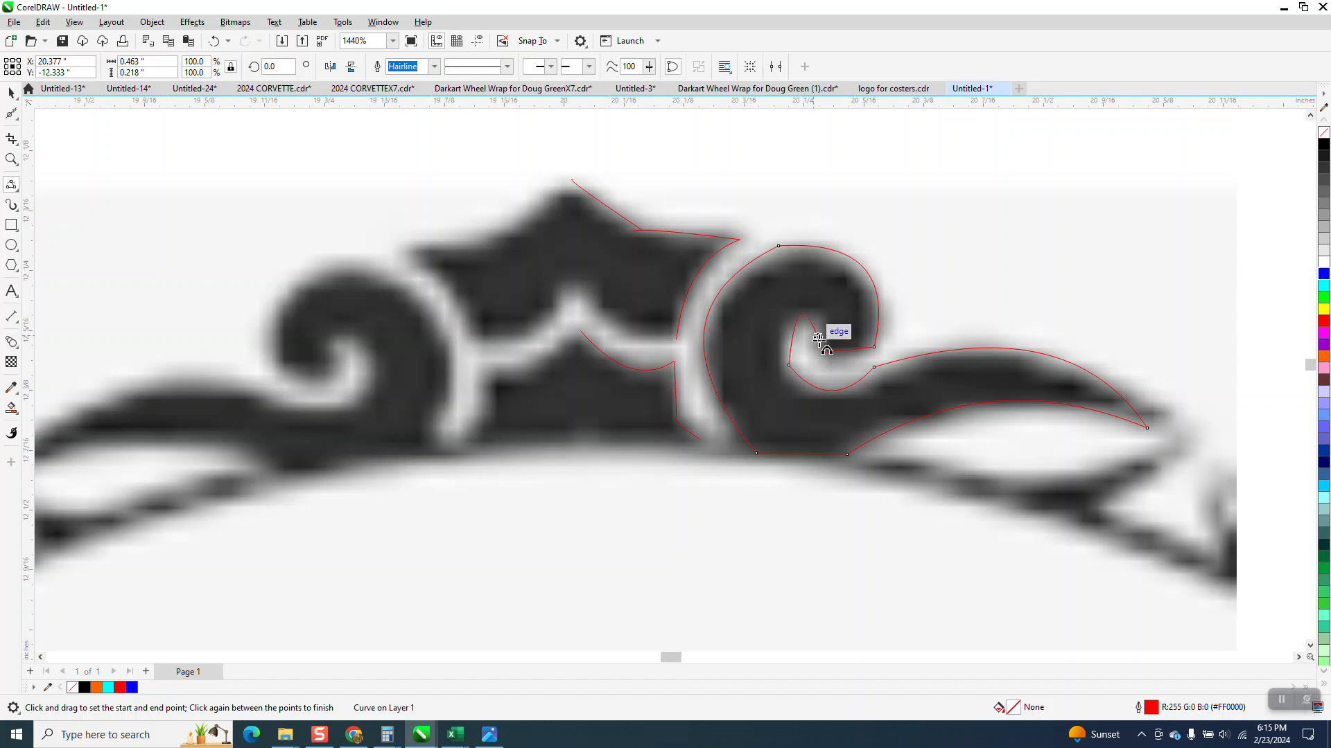
# Step: Trace the small pointed shape beneath the right leaf as a closed outline of three 3-Point Curve segments
pyautogui.scroll(-2, 745, 355)
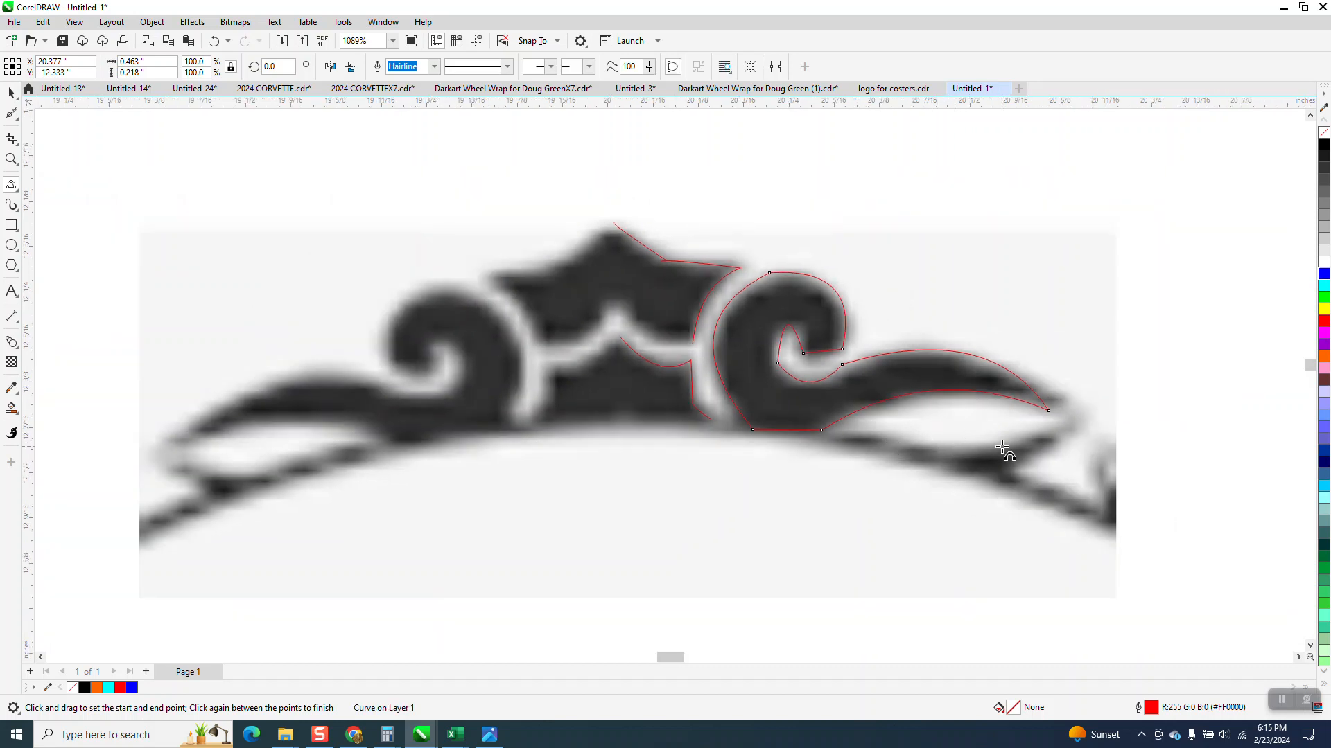
pyautogui.moveTo(940, 444); pyautogui.dragTo(1086, 413)
pyautogui.click(1020, 469)
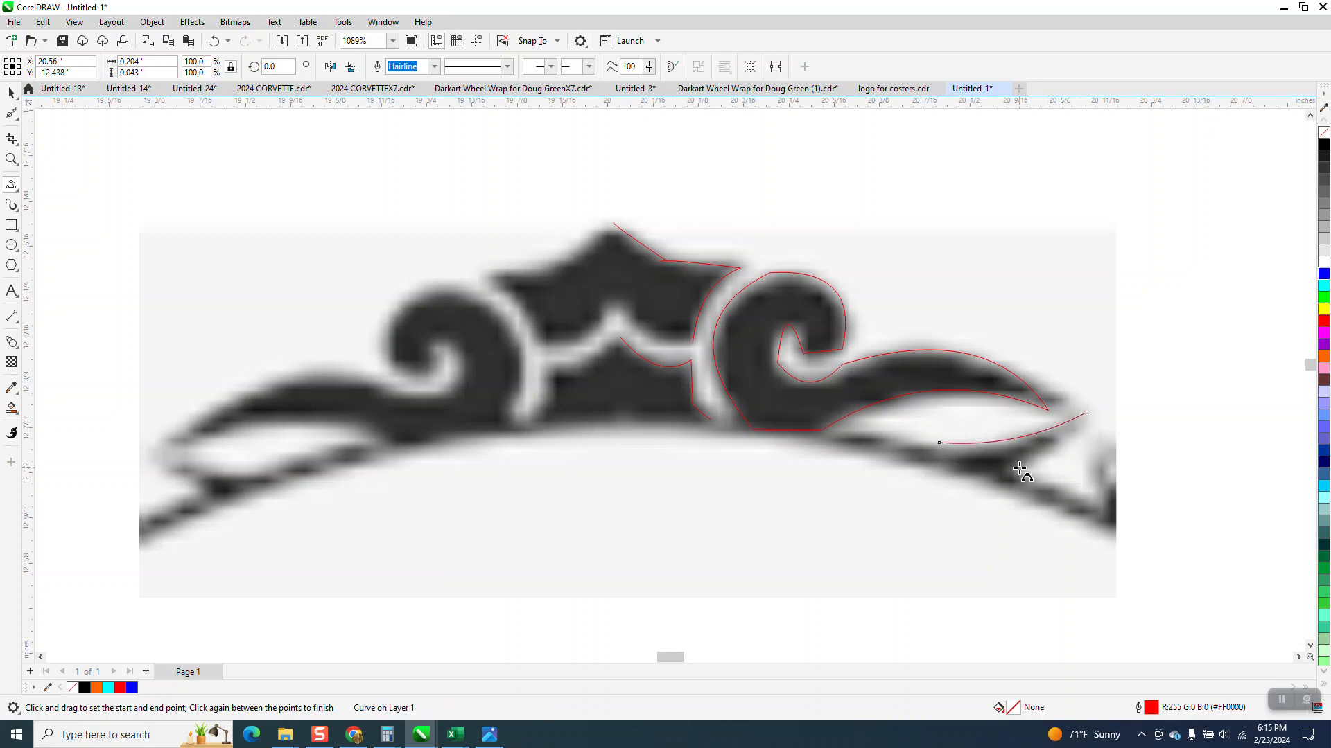
pyautogui.moveTo(1019, 477); pyautogui.dragTo(1087, 414)
pyautogui.click(1022, 476)
pyautogui.moveTo(1018, 476); pyautogui.dragTo(940, 443)
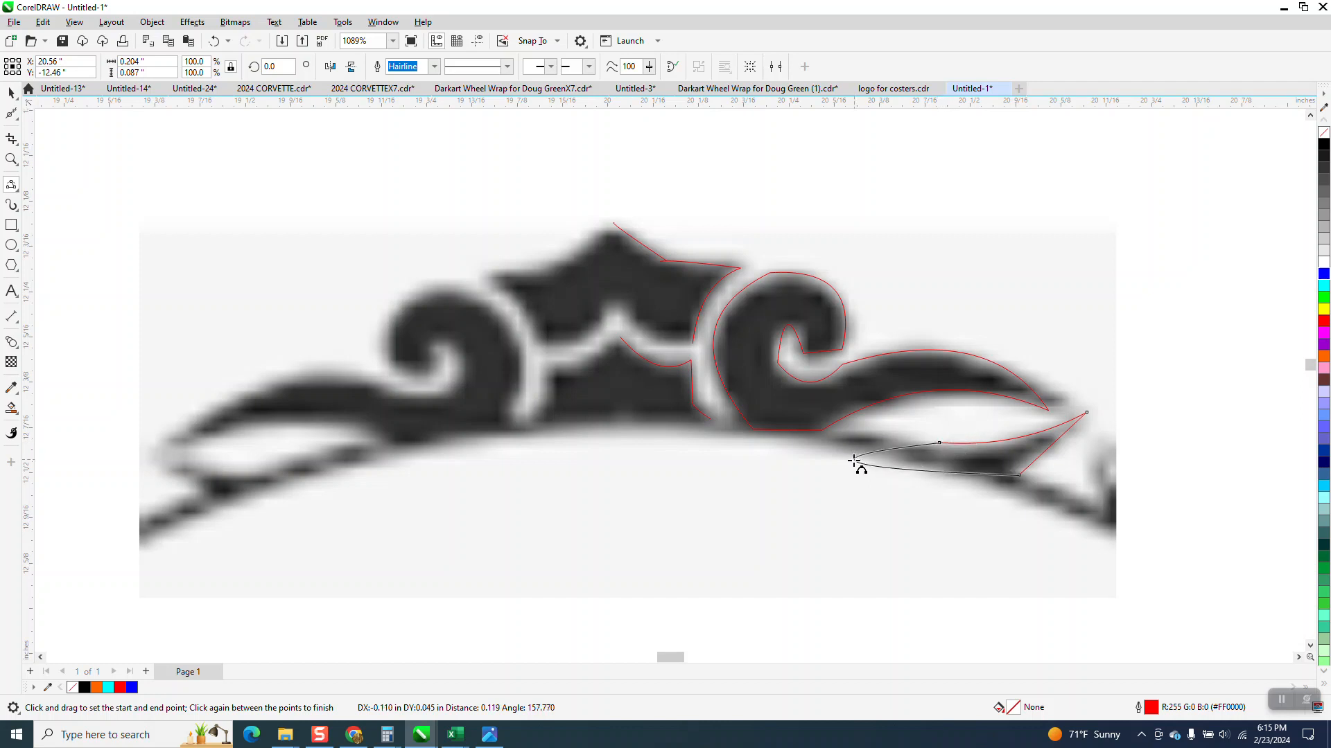
pyautogui.click(966, 454)
# Step: Move the bitmap away from the traced curves to examine them, and undo the move
pyautogui.scroll(-3, 628, 367)
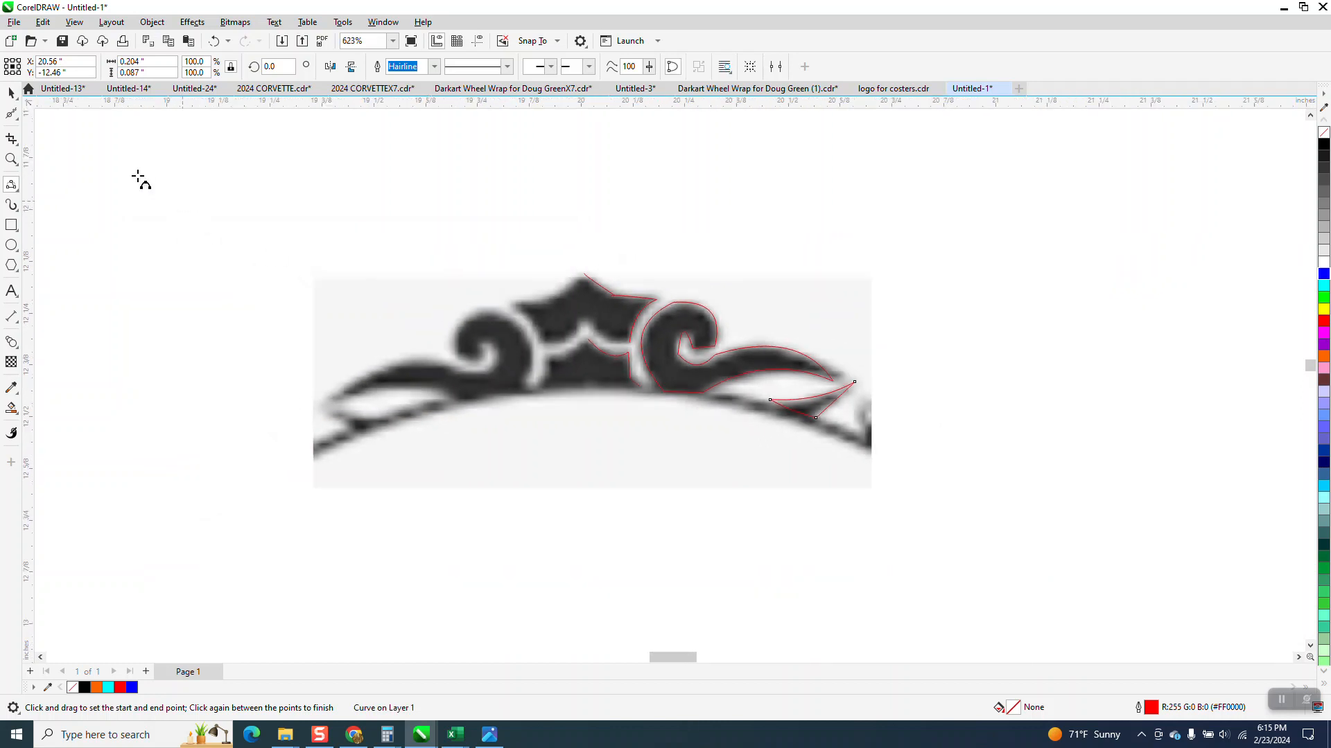
pyautogui.click(11, 92)
pyautogui.click(551, 313)
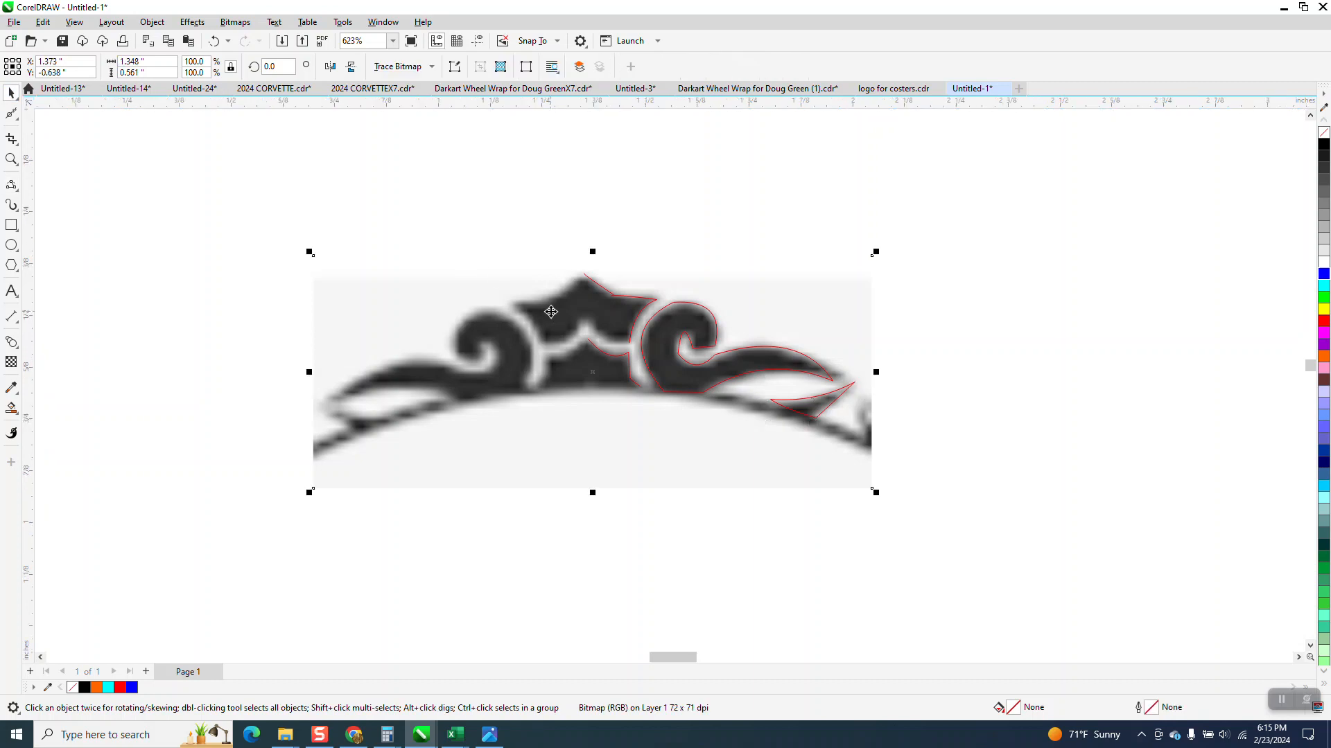
pyautogui.moveTo(551, 313); pyautogui.dragTo(1083, 195)
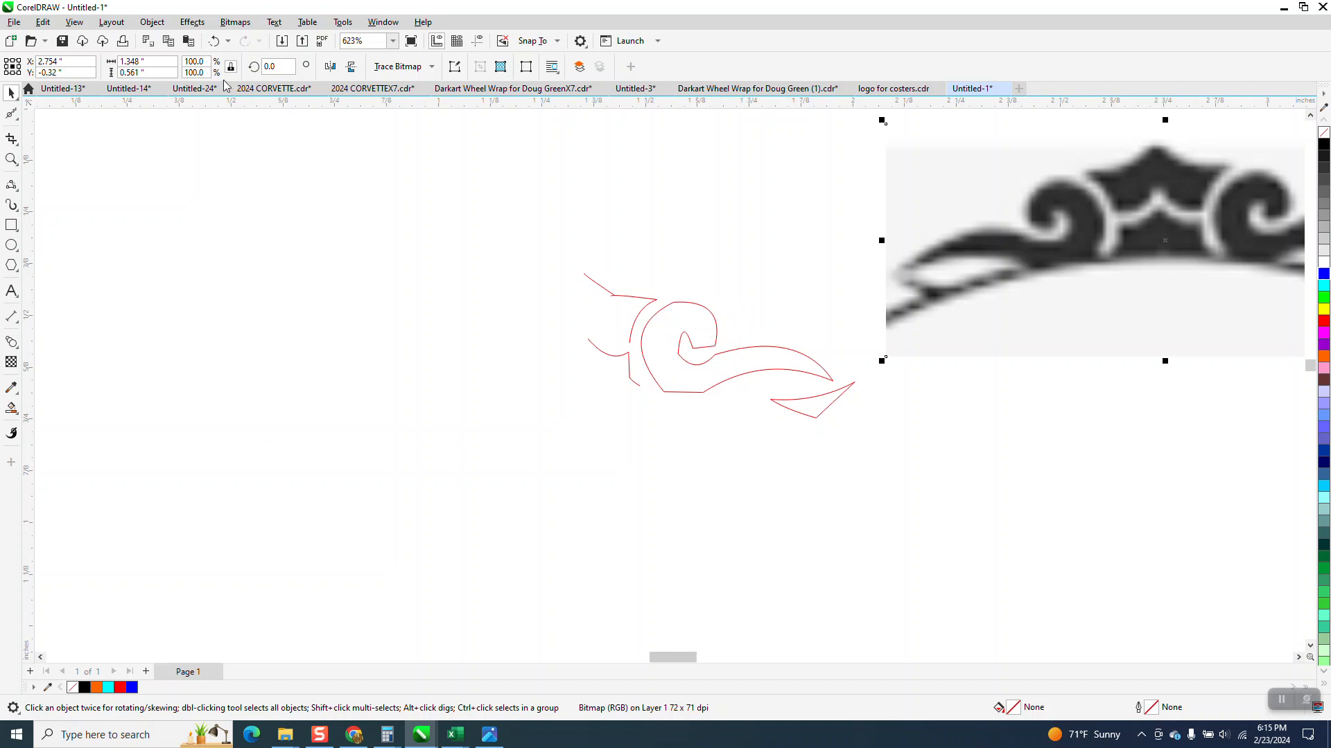
pyautogui.click(213, 42)
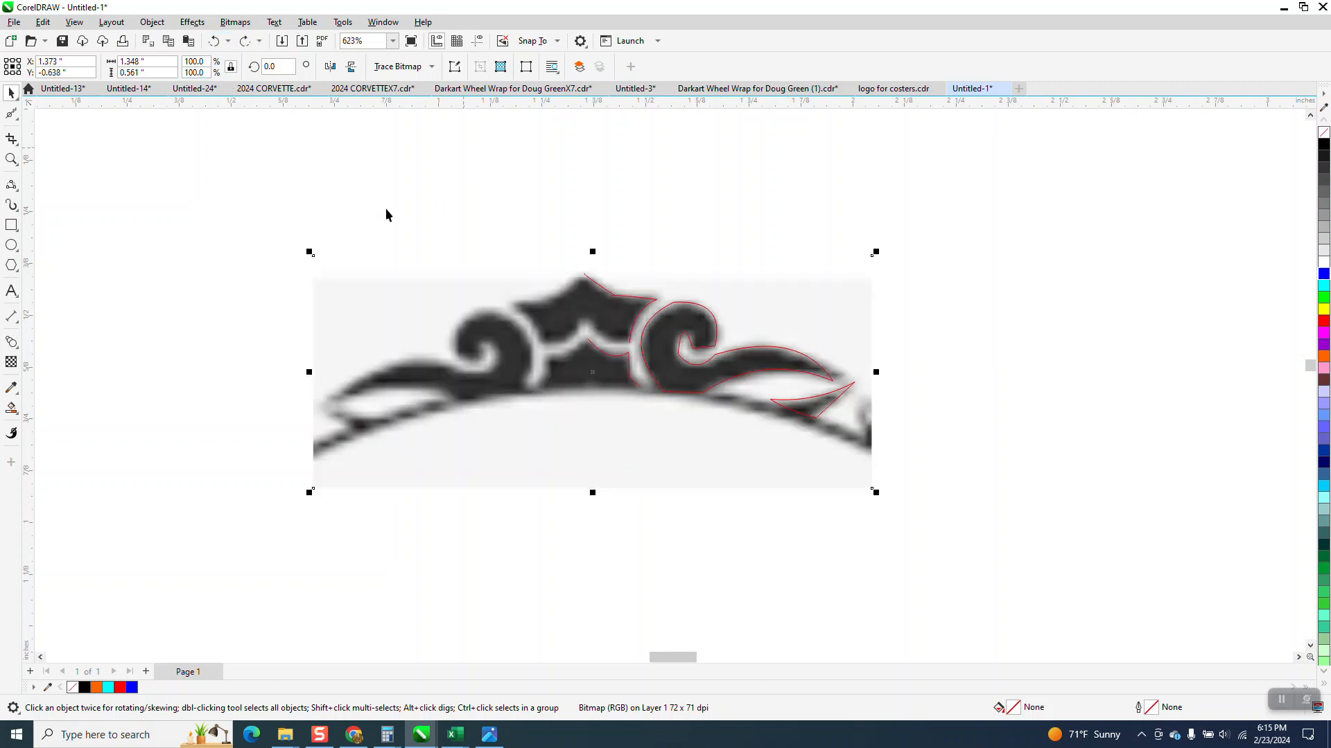
# Step: Trace the crown's lower right edge and the curve up to its central notch with the 3-Point Curve tool
pyautogui.moveTo(529, 254); pyautogui.dragTo(762, 434)
pyautogui.click(11, 159)
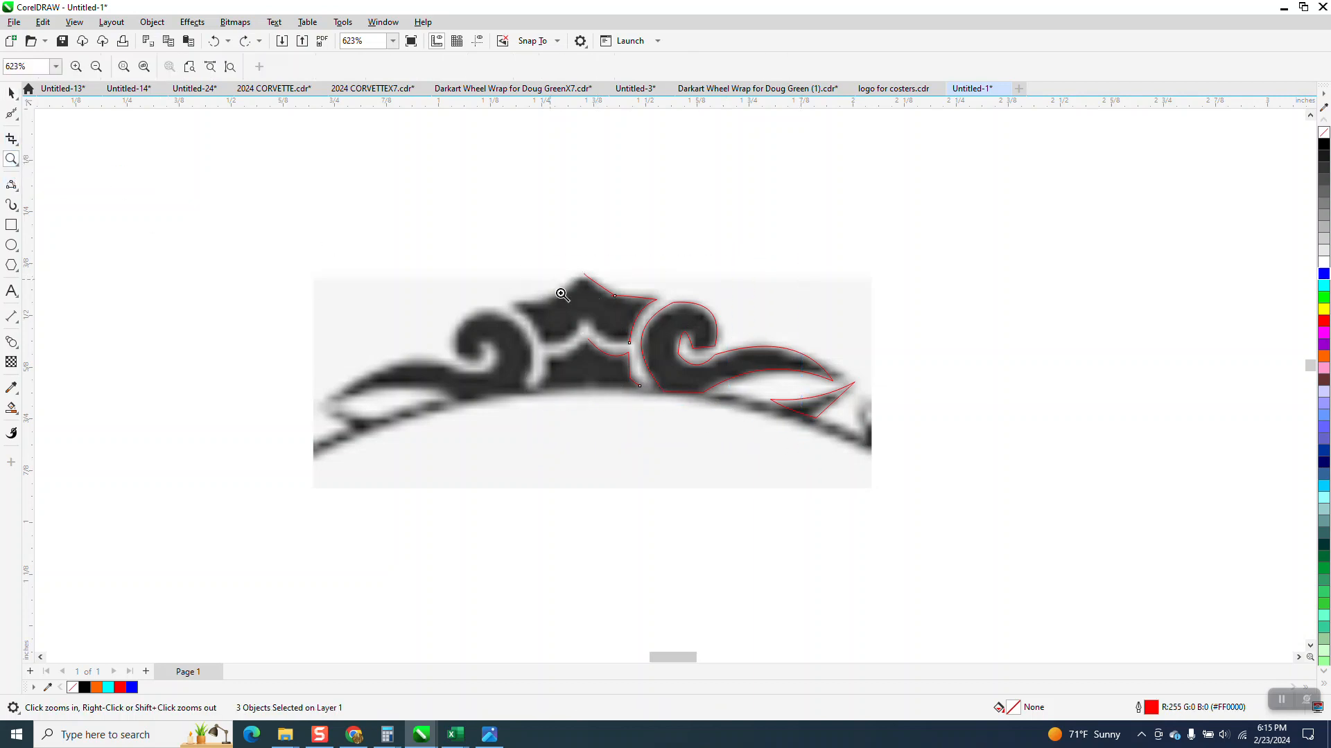
pyautogui.moveTo(562, 295); pyautogui.dragTo(859, 433)
pyautogui.click(20, 194)
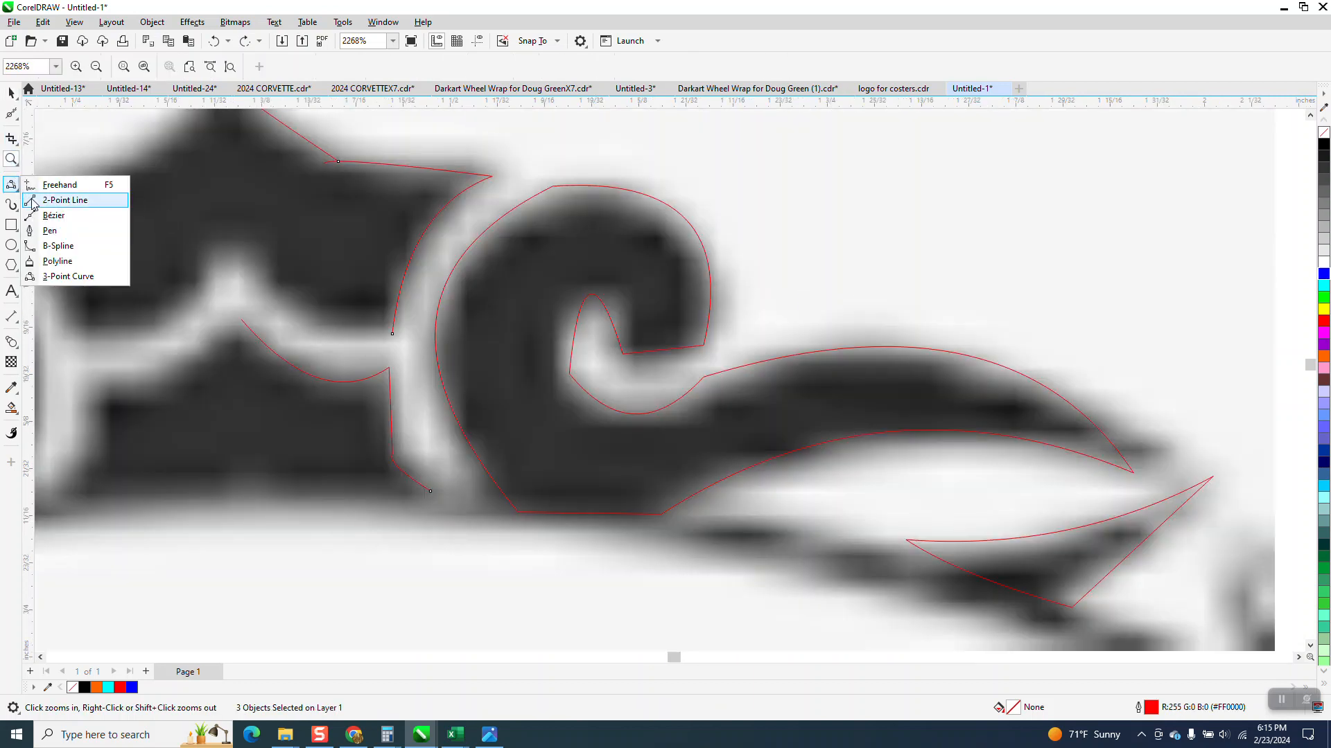
pyautogui.click(63, 277)
pyautogui.moveTo(399, 334); pyautogui.dragTo(231, 240)
pyautogui.click(295, 330)
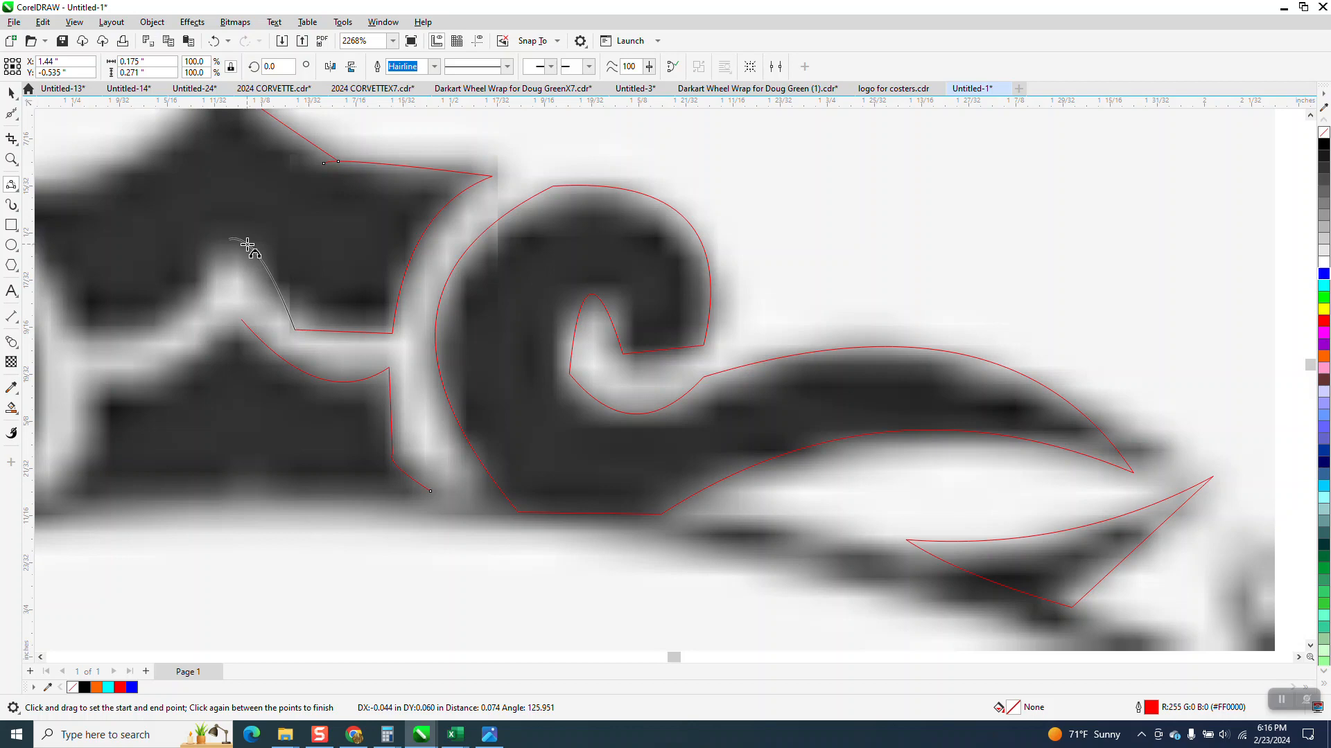
pyautogui.click(251, 251)
pyautogui.scroll(-2, 574, 346)
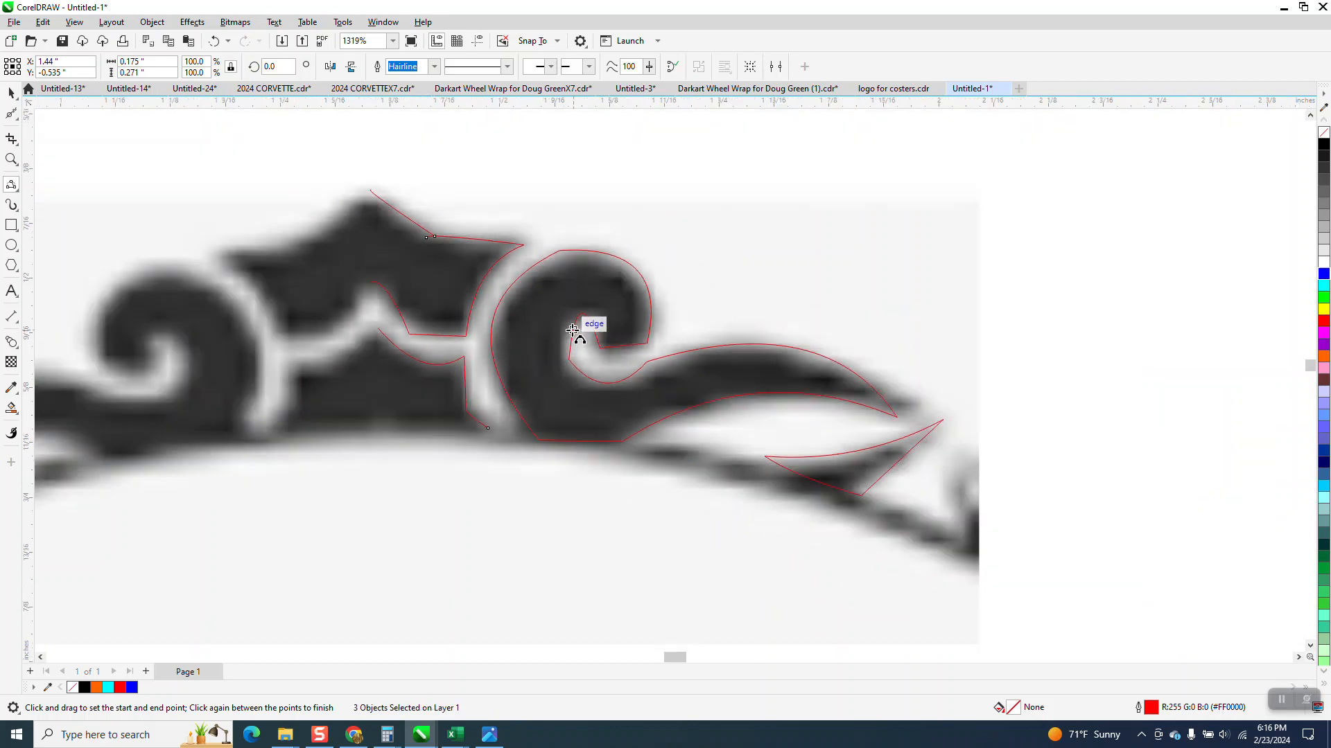
# Step: Move the reference bitmap up and to the right, clear of the traced curves
pyautogui.click(11, 92)
pyautogui.scroll(-1, 596, 303)
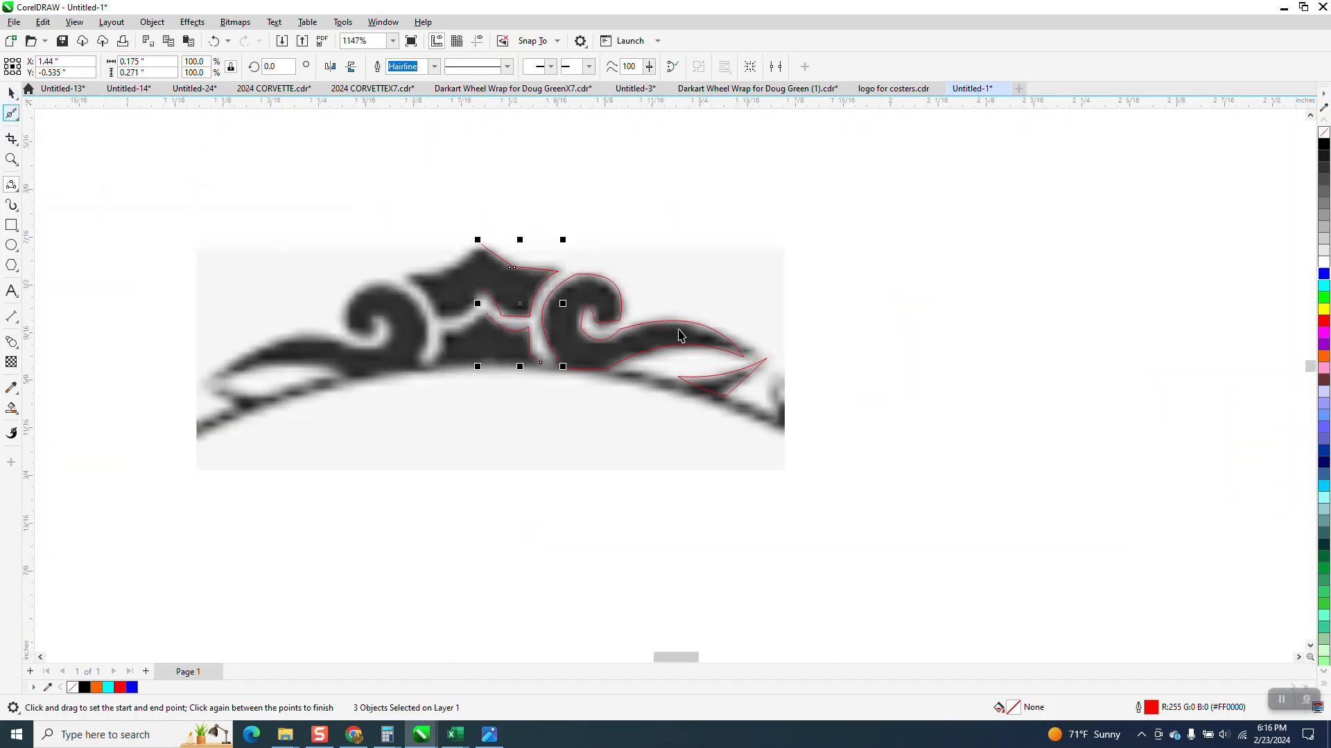
pyautogui.moveTo(749, 302); pyautogui.dragTo(1310, 329)
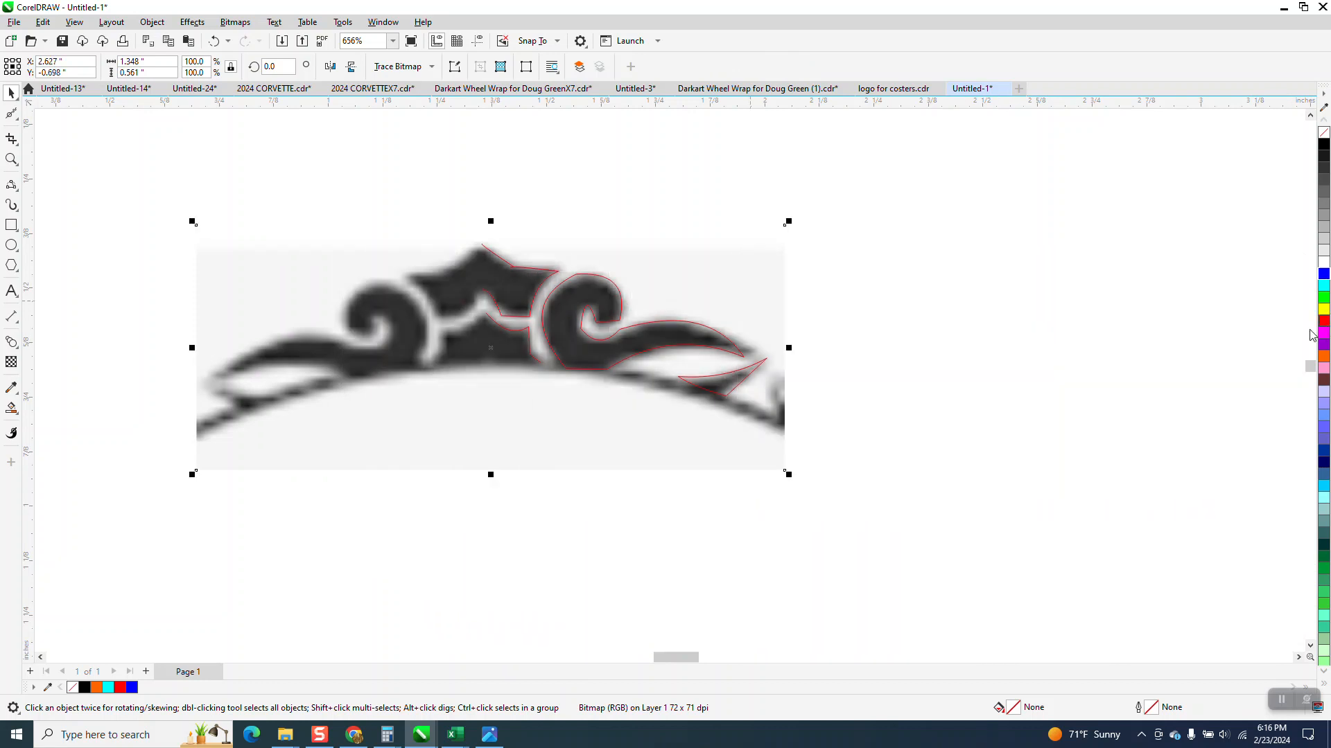
pyautogui.scroll(-1, 957, 329)
pyautogui.moveTo(1193, 193); pyautogui.dragTo(955, 269)
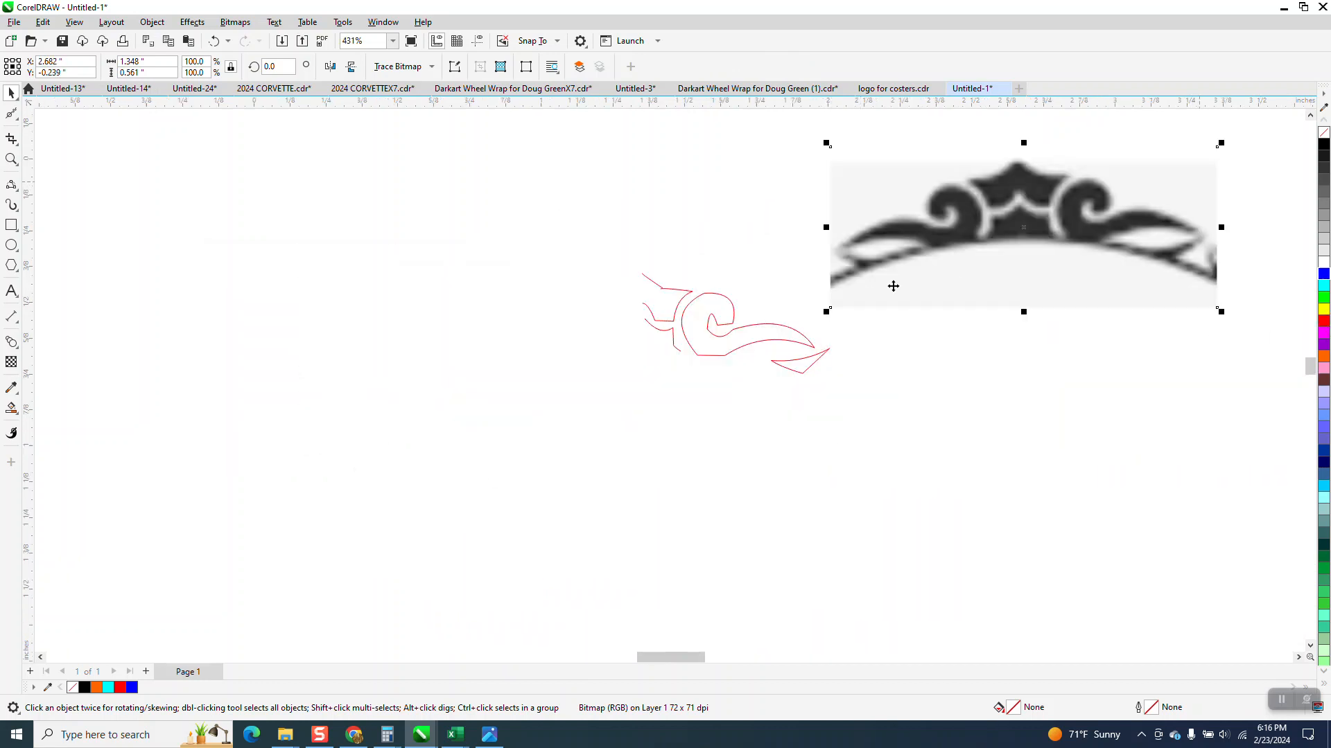
# Step: Select the five traced curves and smooth the scroll and crown corners using the Smooth tool with a 0.1" nib size
pyautogui.moveTo(587, 248); pyautogui.dragTo(860, 410)
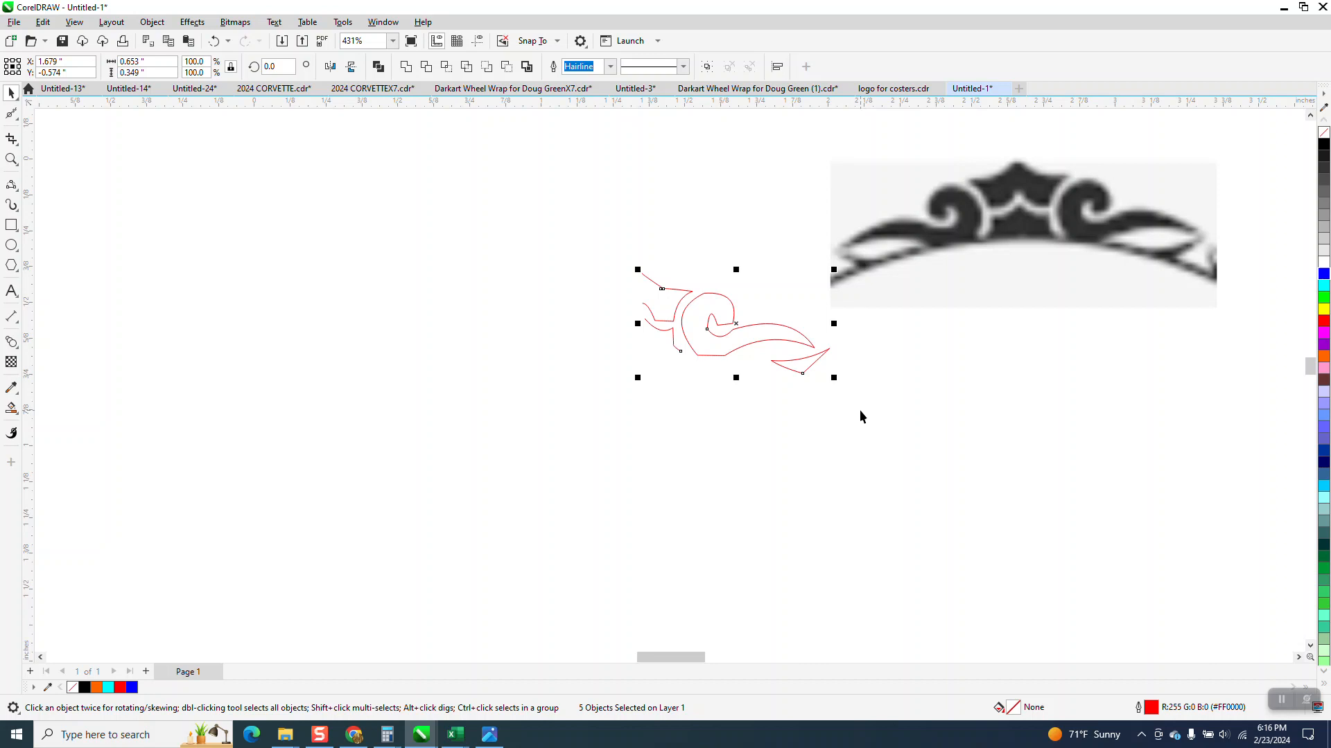
pyautogui.click(11, 159)
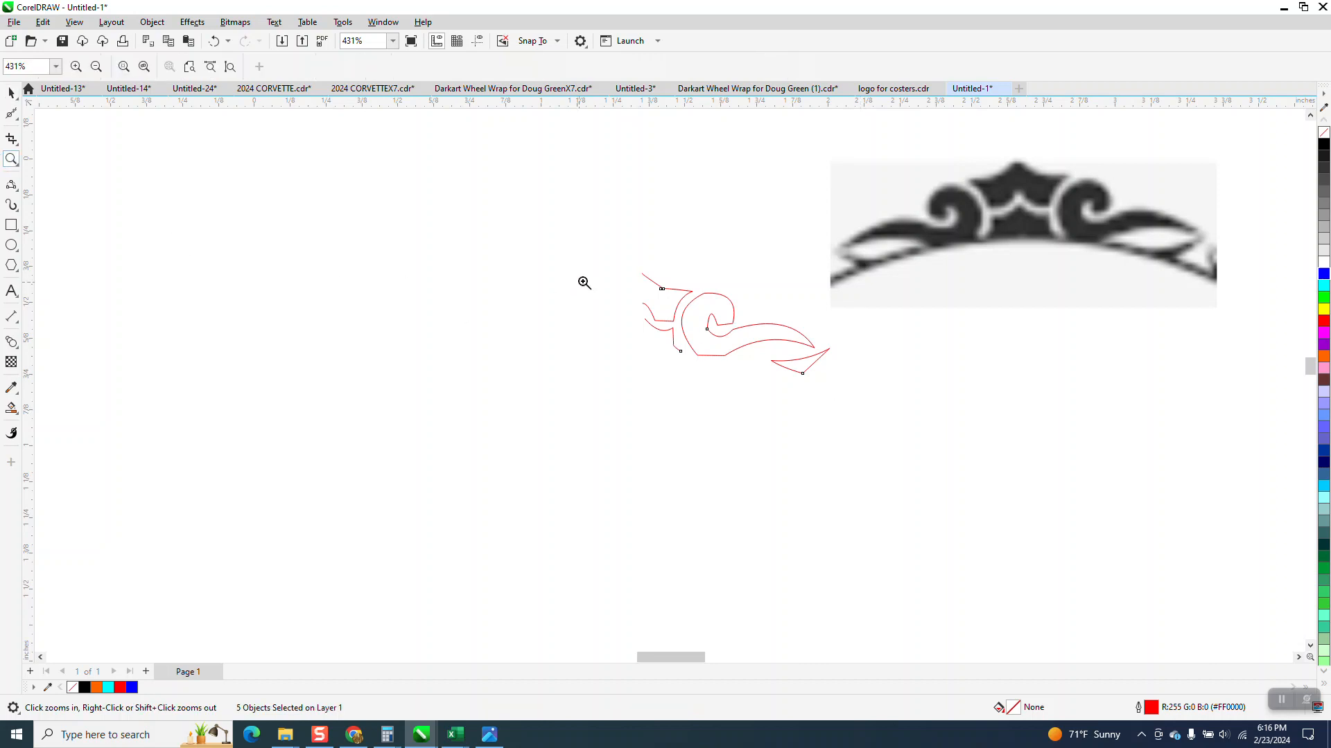
pyautogui.moveTo(867, 411); pyautogui.dragTo(867, 412)
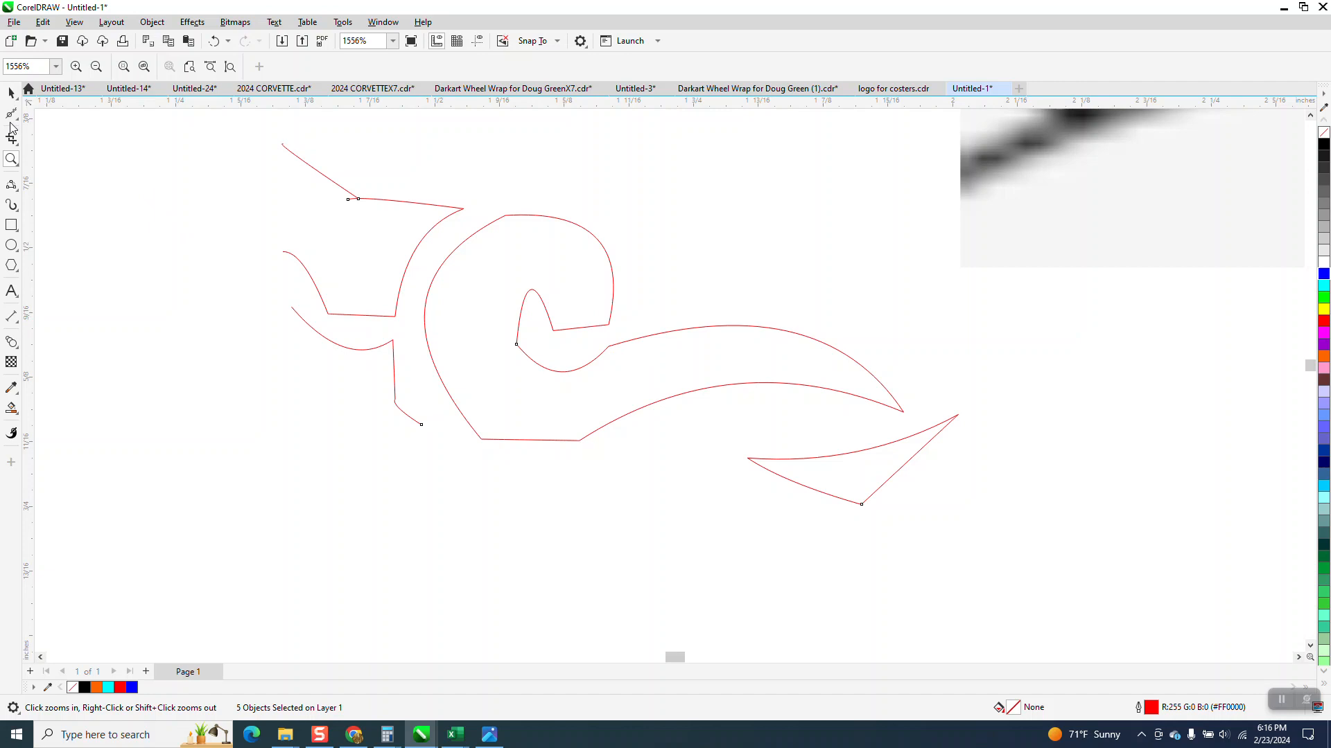
pyautogui.click(13, 119)
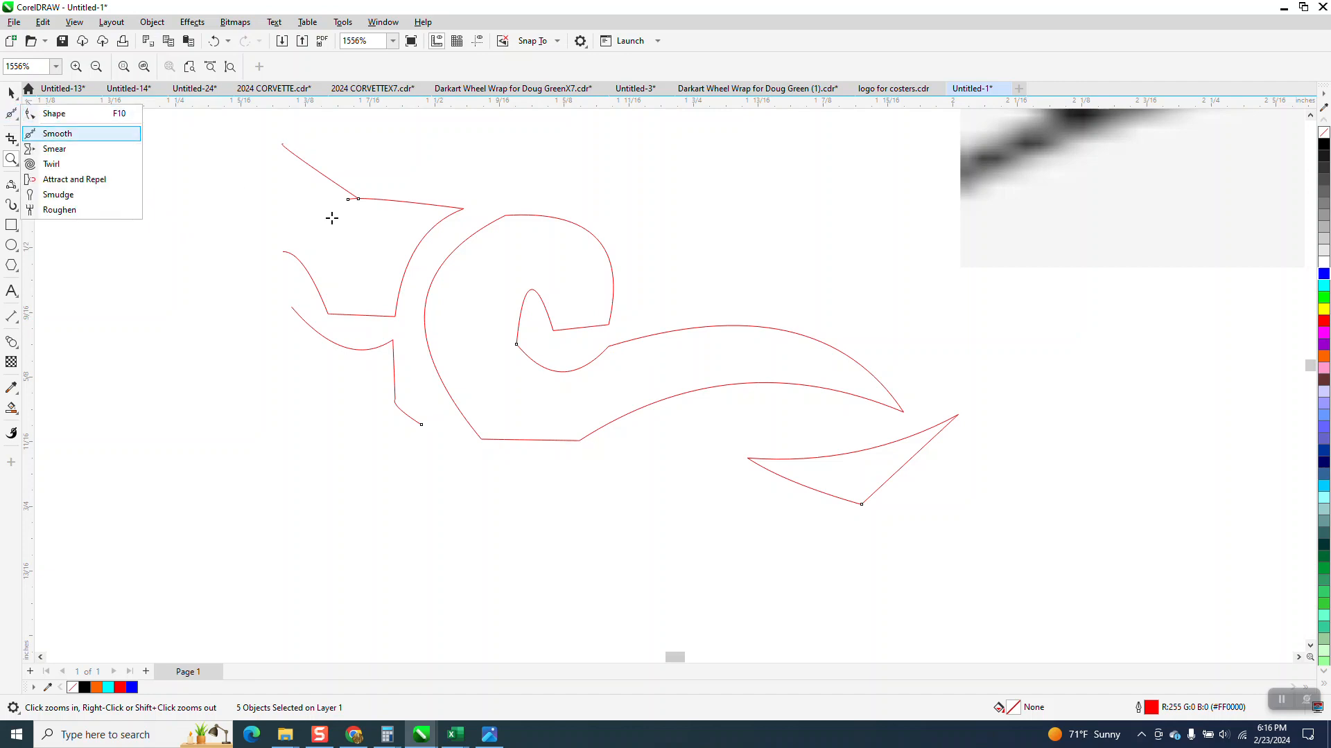
pyautogui.click(58, 134)
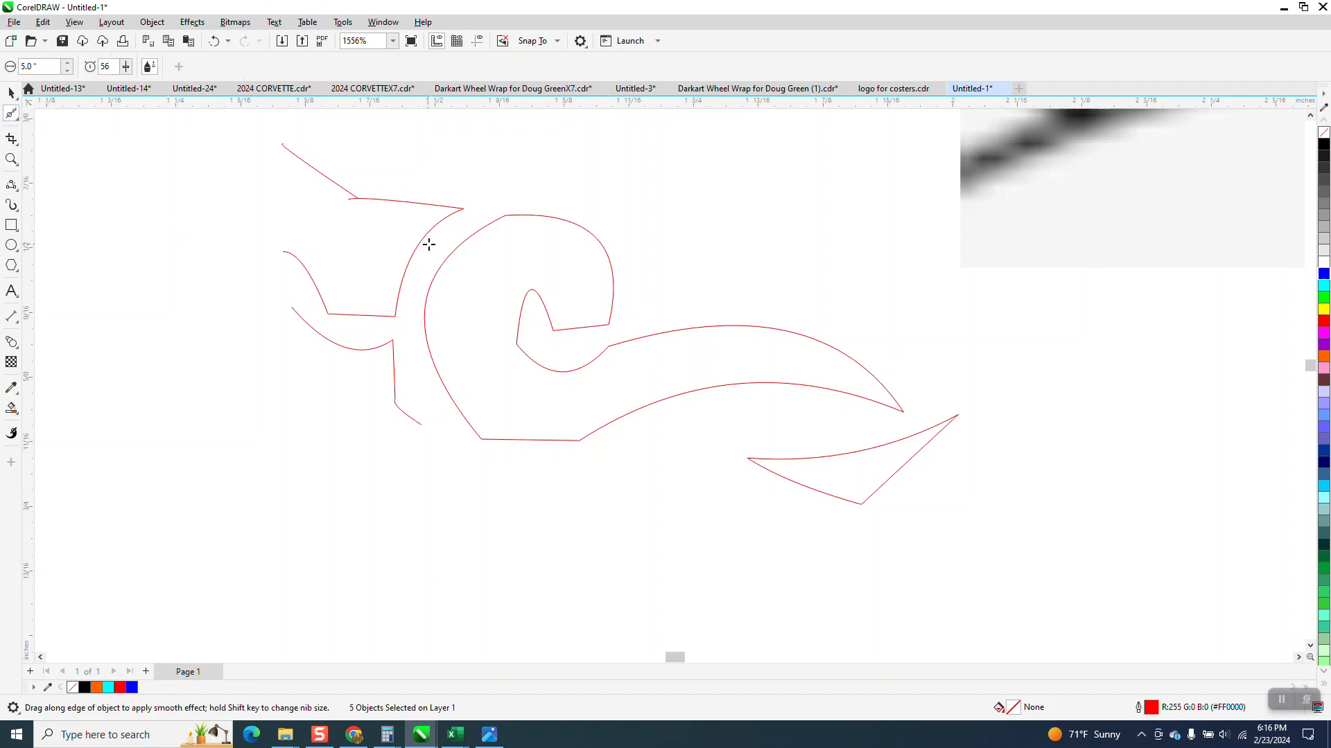
pyautogui.doubleClick(40, 65)
pyautogui.write('0.1')
pyautogui.press('Return')
pyautogui.moveTo(610, 299)
pyautogui.mouseDown()
pyautogui.moveTo(585, 229)
pyautogui.moveTo(496, 220)
pyautogui.moveTo(517, 217)
pyautogui.moveTo(443, 334)
pyautogui.moveTo(553, 436)
pyautogui.moveTo(665, 388)
pyautogui.moveTo(858, 402)
pyautogui.moveTo(873, 386)
pyautogui.moveTo(677, 333)
pyautogui.moveTo(603, 360)
pyautogui.moveTo(638, 363)
pyautogui.moveTo(573, 371)
pyautogui.moveTo(520, 330)
pyautogui.moveTo(538, 301)
pyautogui.moveTo(552, 317)
pyautogui.moveTo(520, 297)
pyautogui.mouseUp()
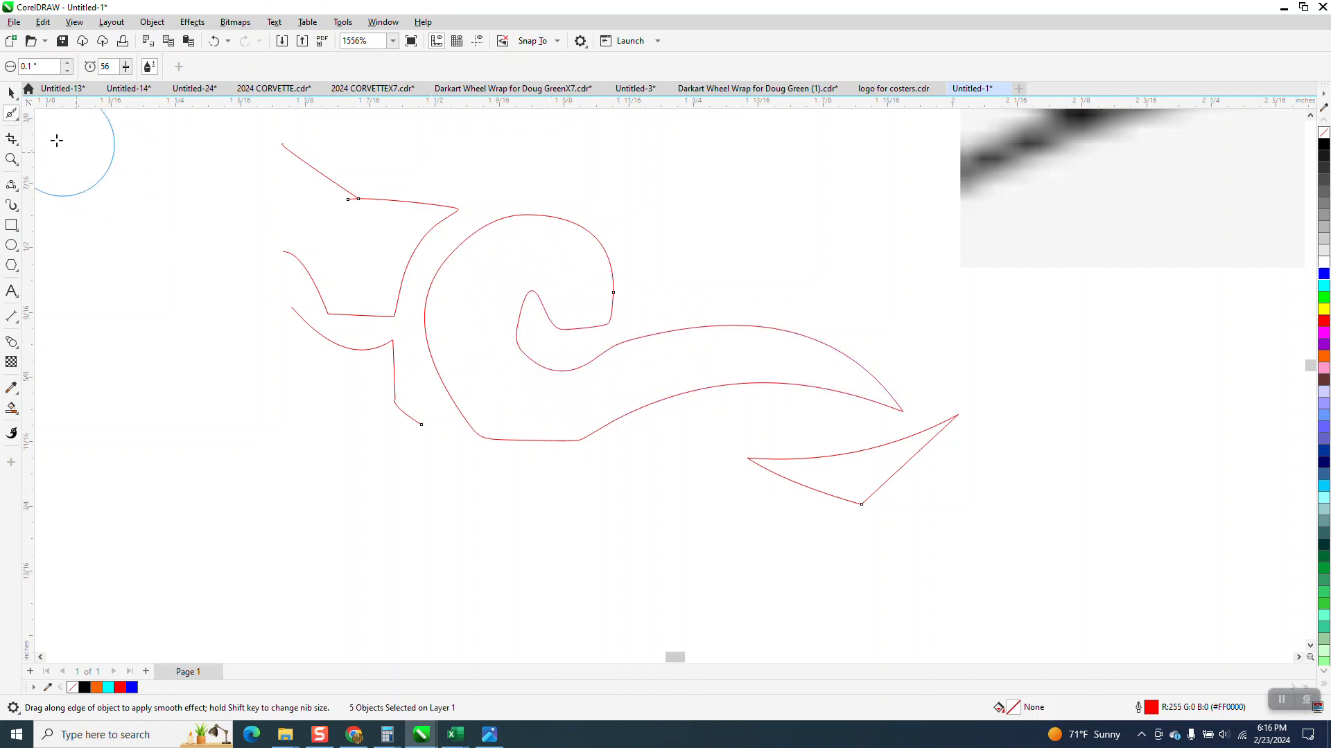
# Step: Delete two extra nodes inside the scroll's curl and reshape its inner curl and outer edge by adjusting node handles
pyautogui.click(17, 119)
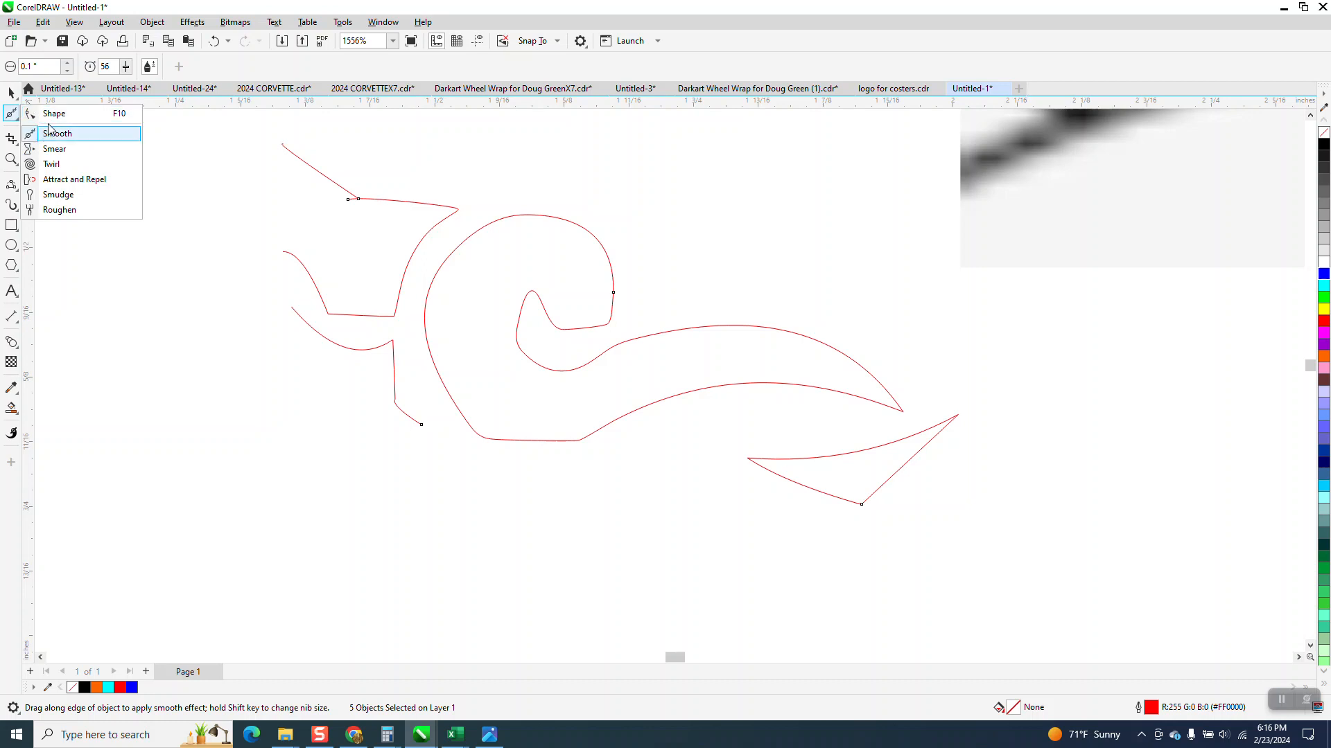
pyautogui.click(45, 110)
pyautogui.click(538, 297)
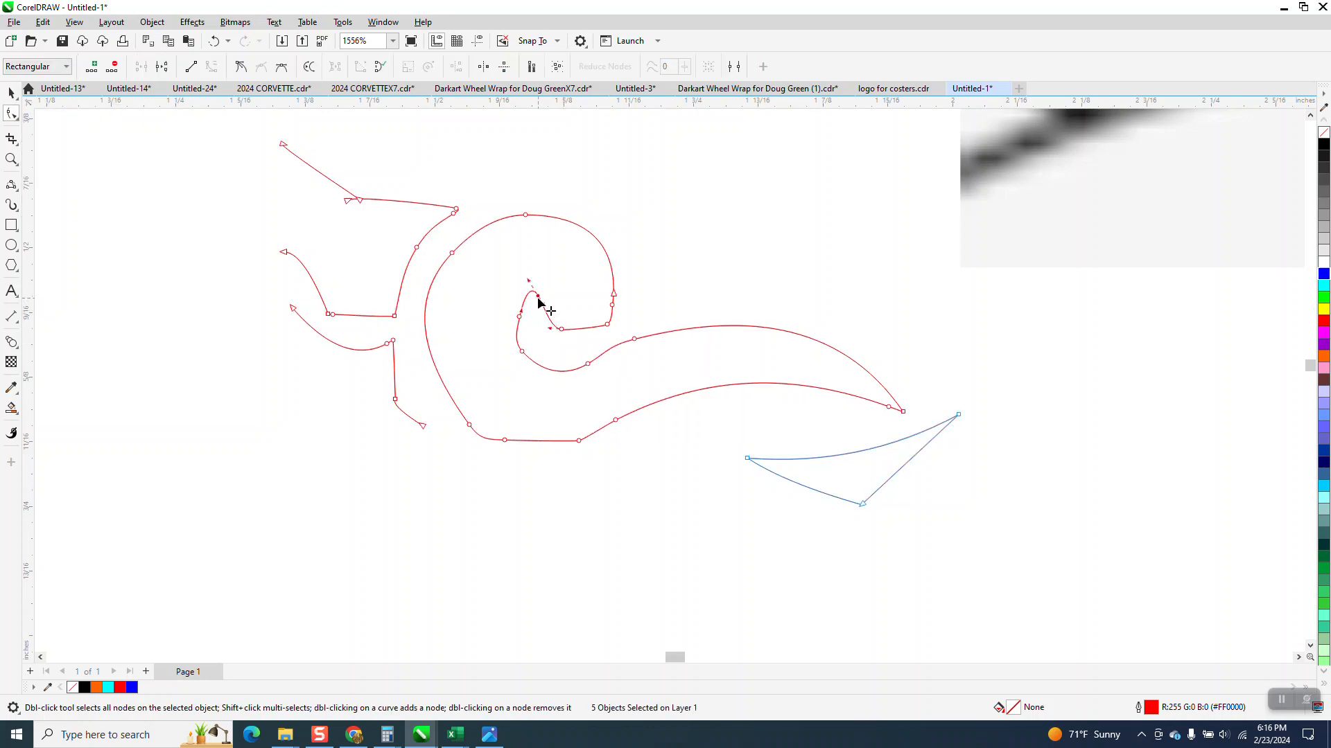
pyautogui.press('Delete')
pyautogui.click(520, 316)
pyautogui.press('Delete')
pyautogui.click(561, 330)
pyautogui.moveTo(556, 331); pyautogui.dragTo(549, 280)
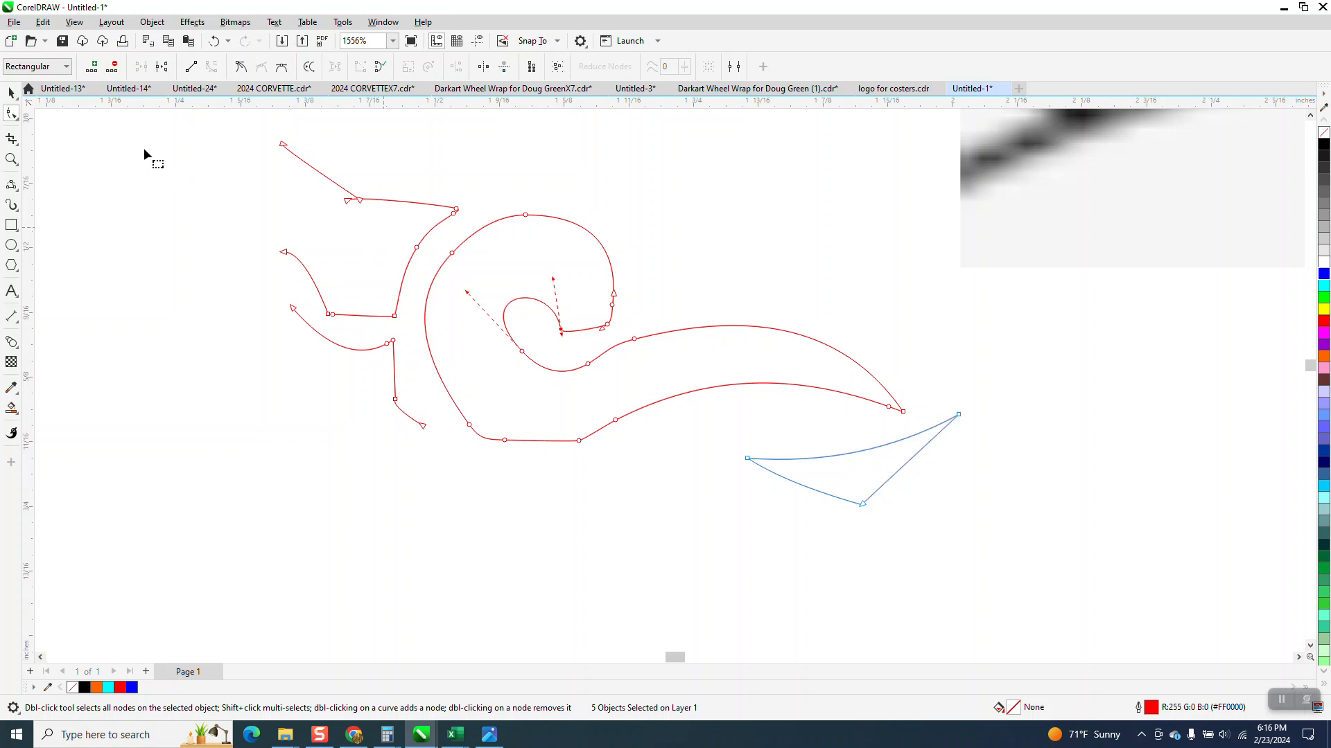
pyautogui.click(452, 255)
pyautogui.moveTo(400, 311); pyautogui.dragTo(410, 322)
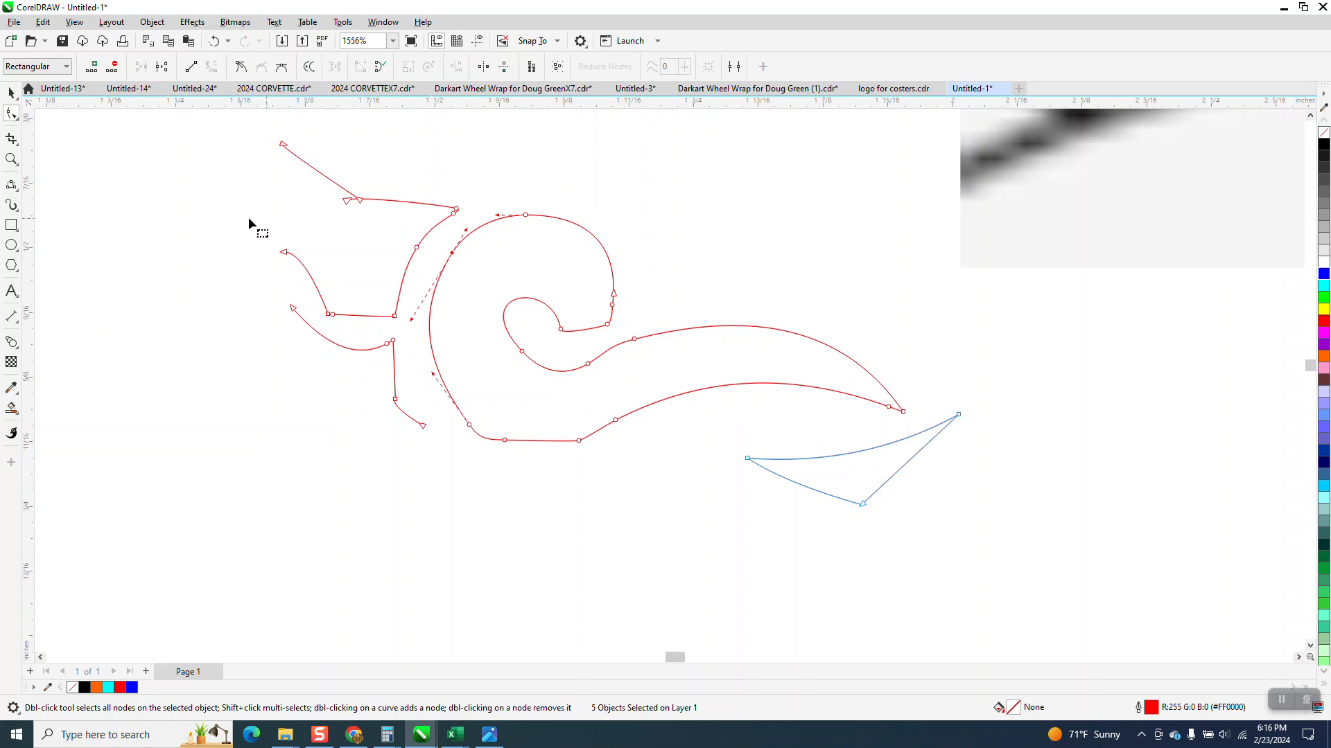
# Step: Try to remove the overhanging line end at the crown's upper edge with Virtual Segment Delete, and undo the deletion
pyautogui.click(11, 92)
pyautogui.scroll(-1, 277, 190)
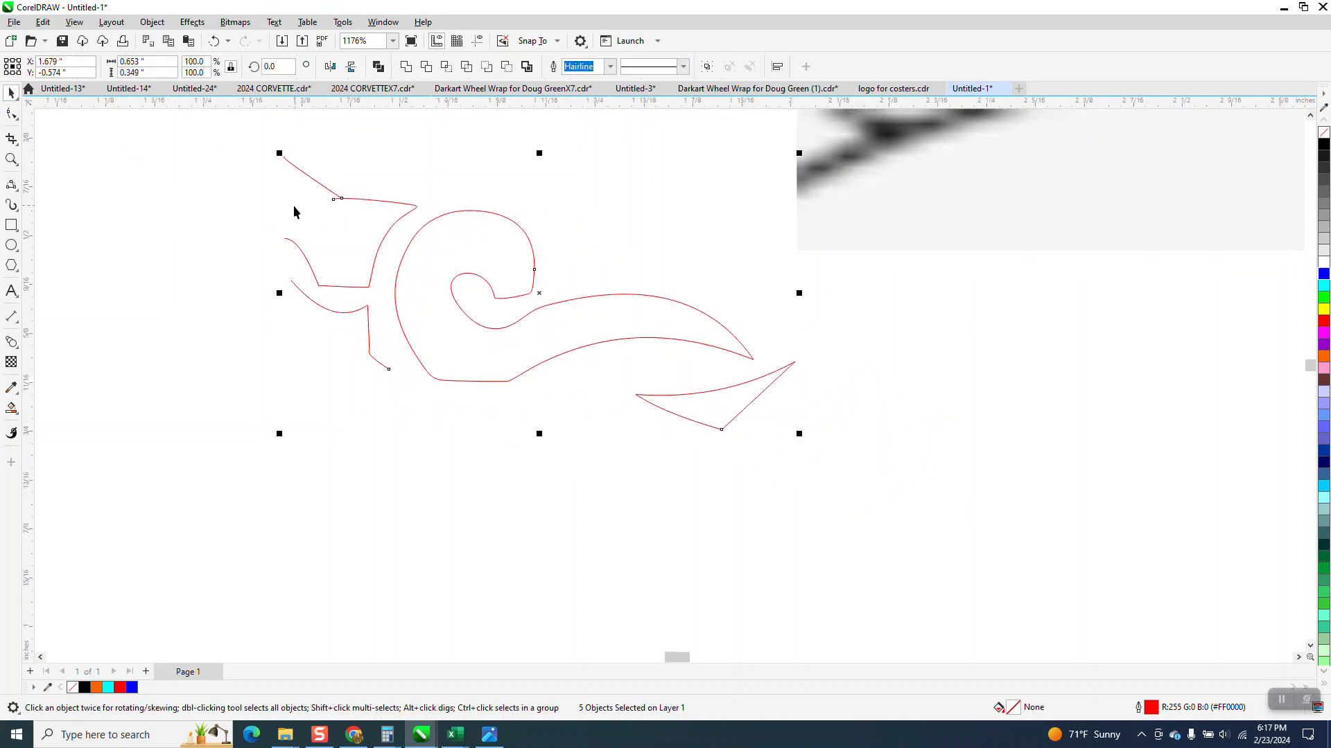
pyautogui.click(11, 159)
pyautogui.moveTo(205, 152); pyautogui.dragTo(419, 248)
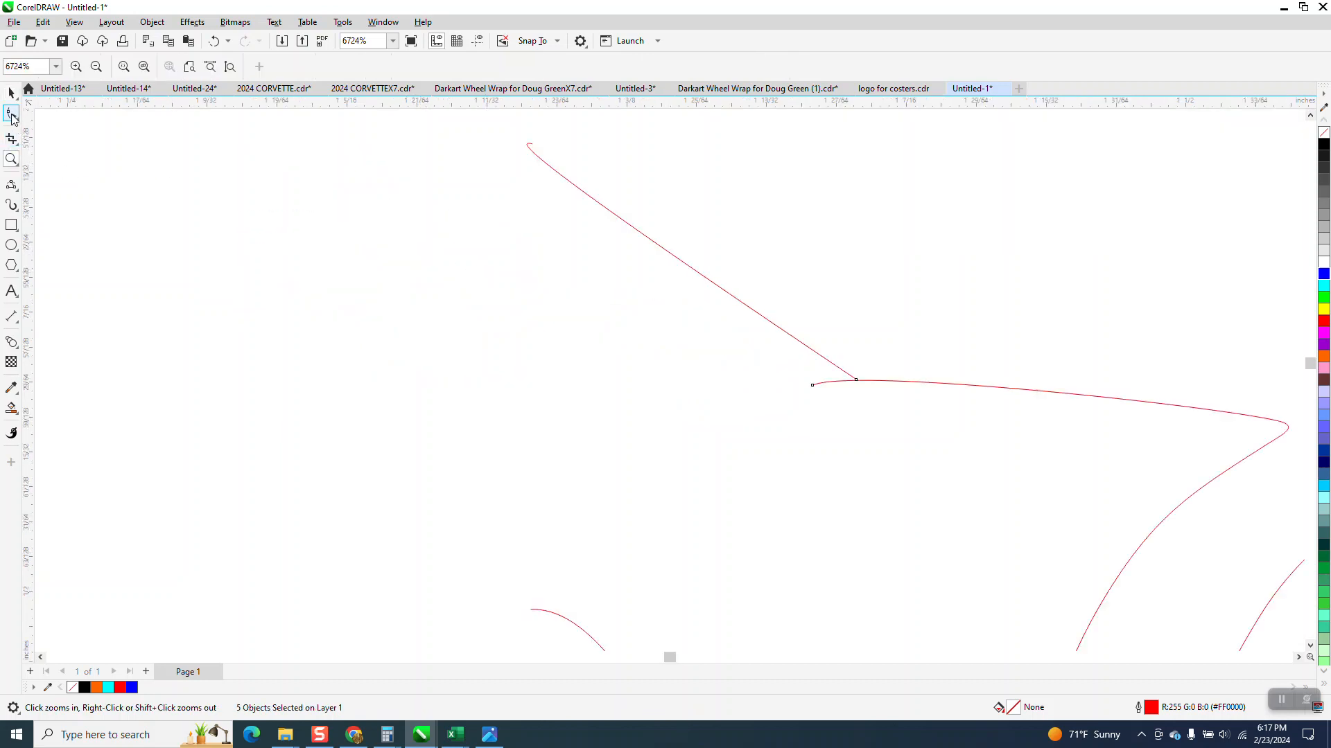
pyautogui.click(18, 145)
pyautogui.click(83, 170)
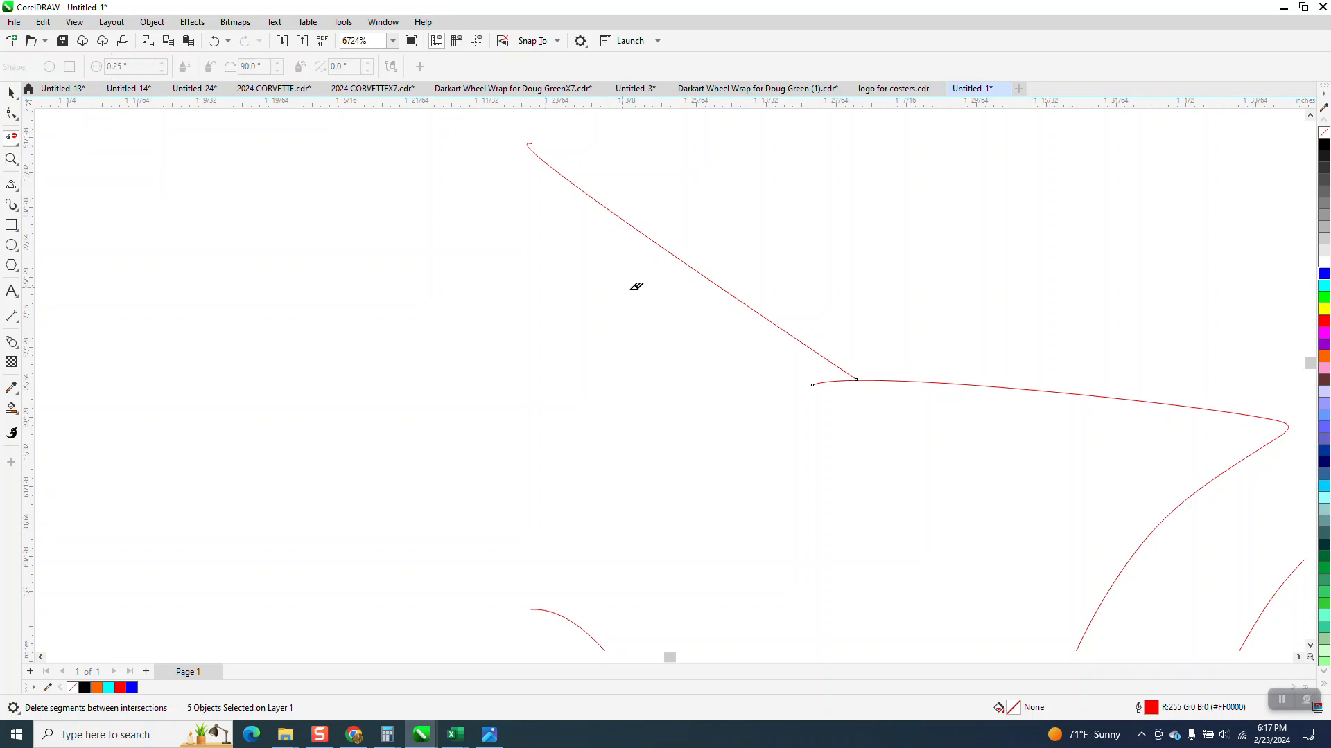
pyautogui.click(822, 382)
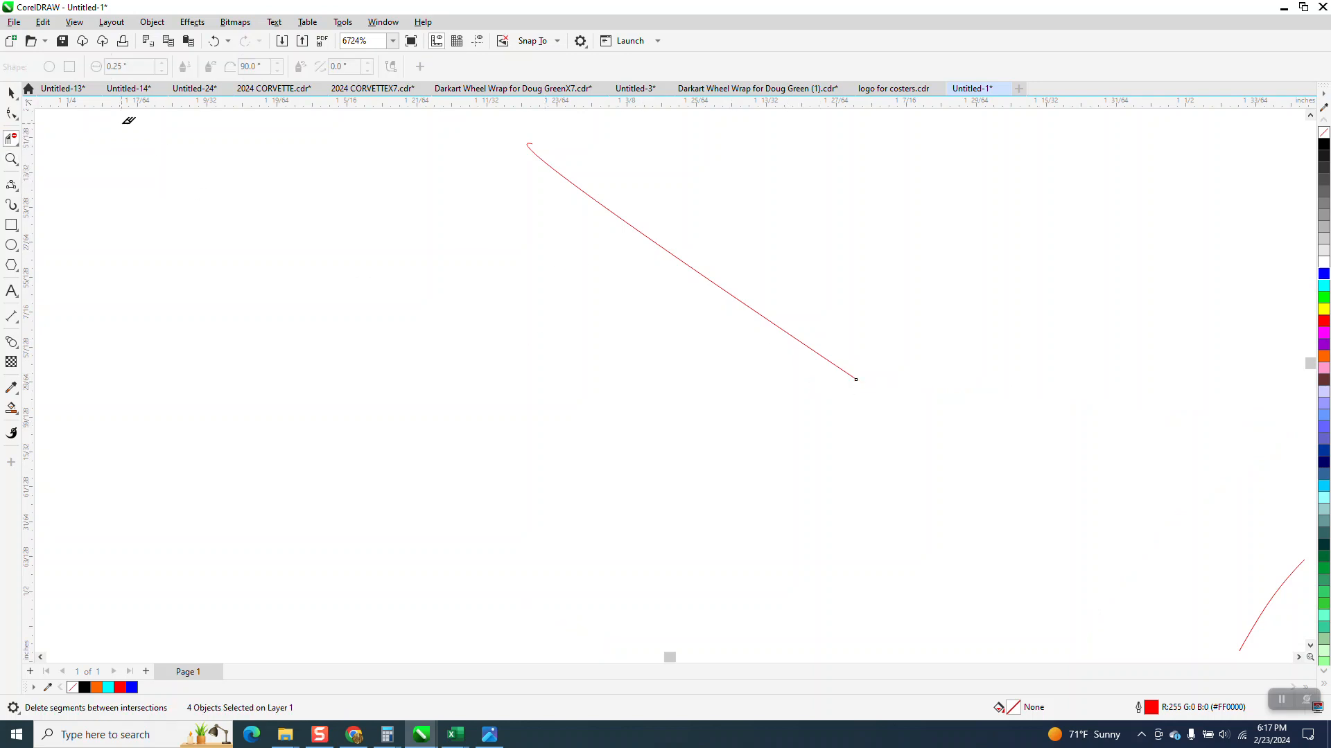
pyautogui.click(214, 40)
# Step: Extend the crown's peak line across its upper edge and trim the overhanging end with Virtual Segment Delete
pyautogui.click(11, 113)
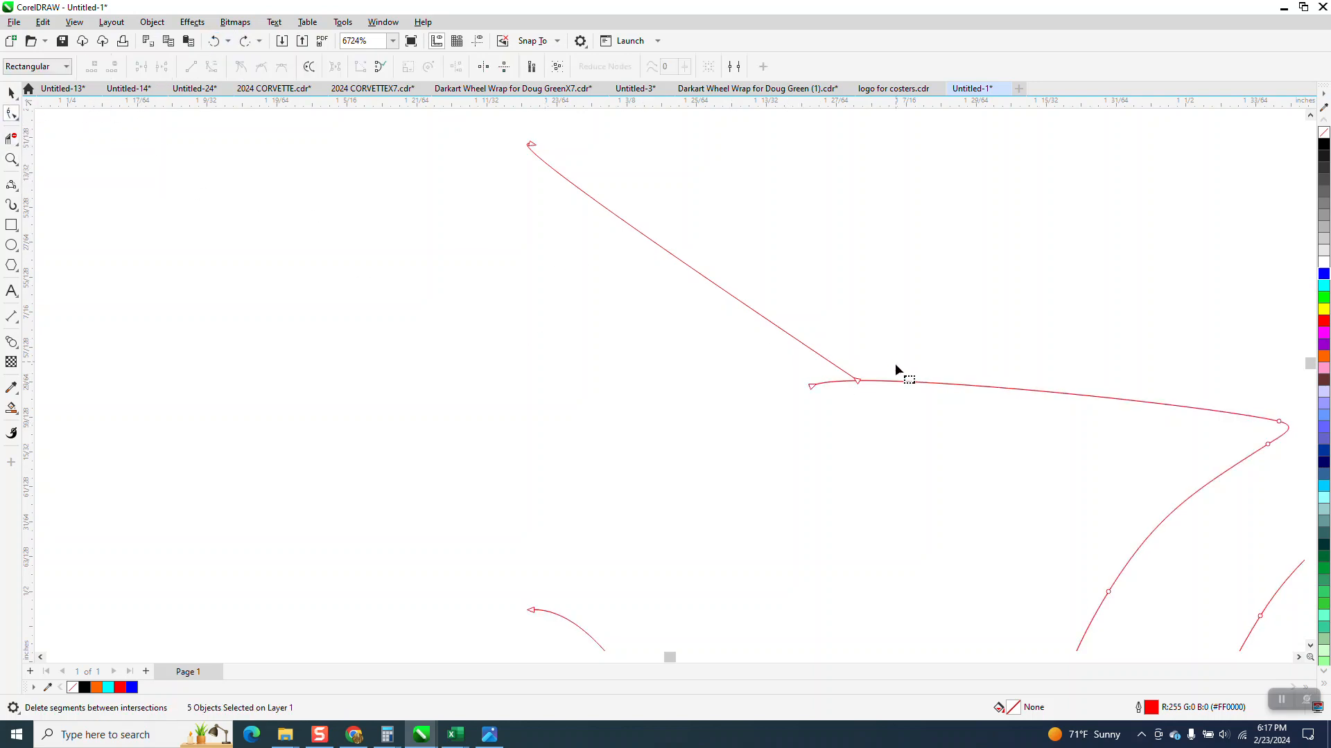
pyautogui.moveTo(858, 383); pyautogui.dragTo(868, 391)
pyautogui.click(11, 138)
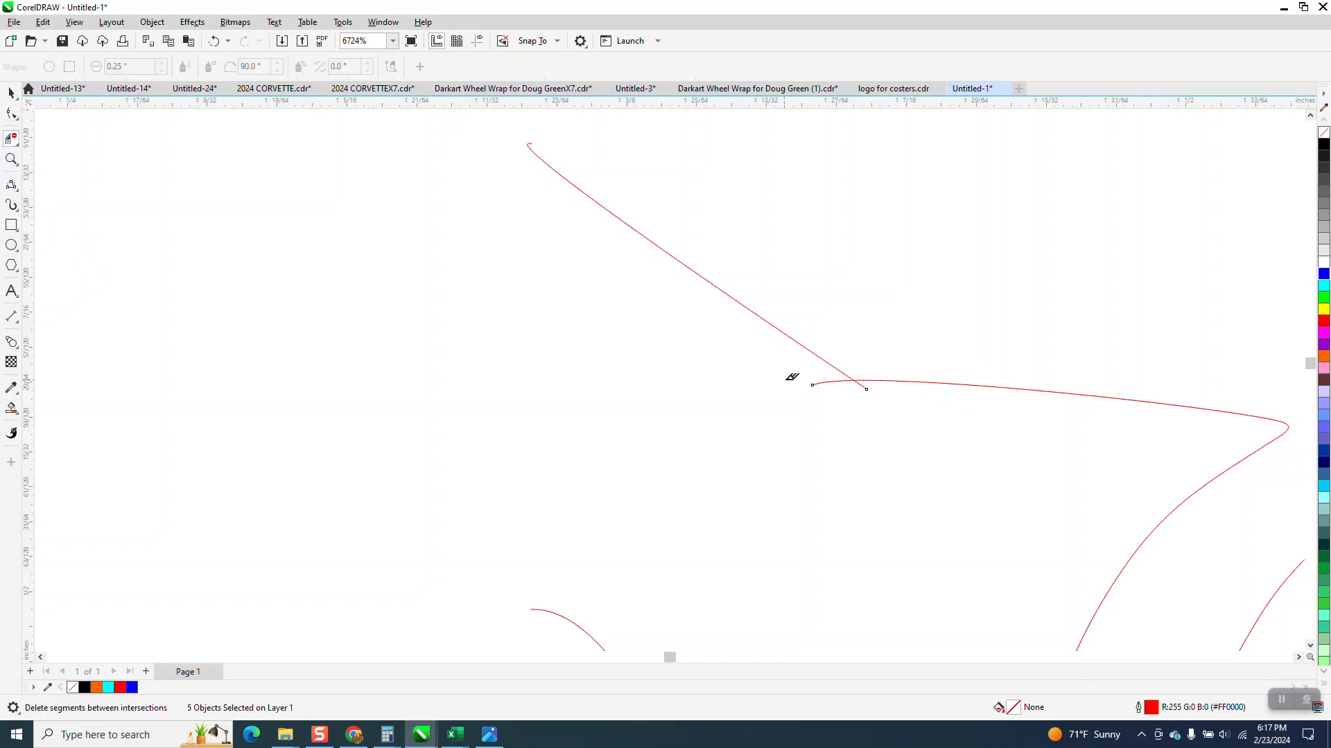
pyautogui.click(813, 386)
pyautogui.scroll(-2, 503, 327)
pyautogui.scroll(-3, 525, 223)
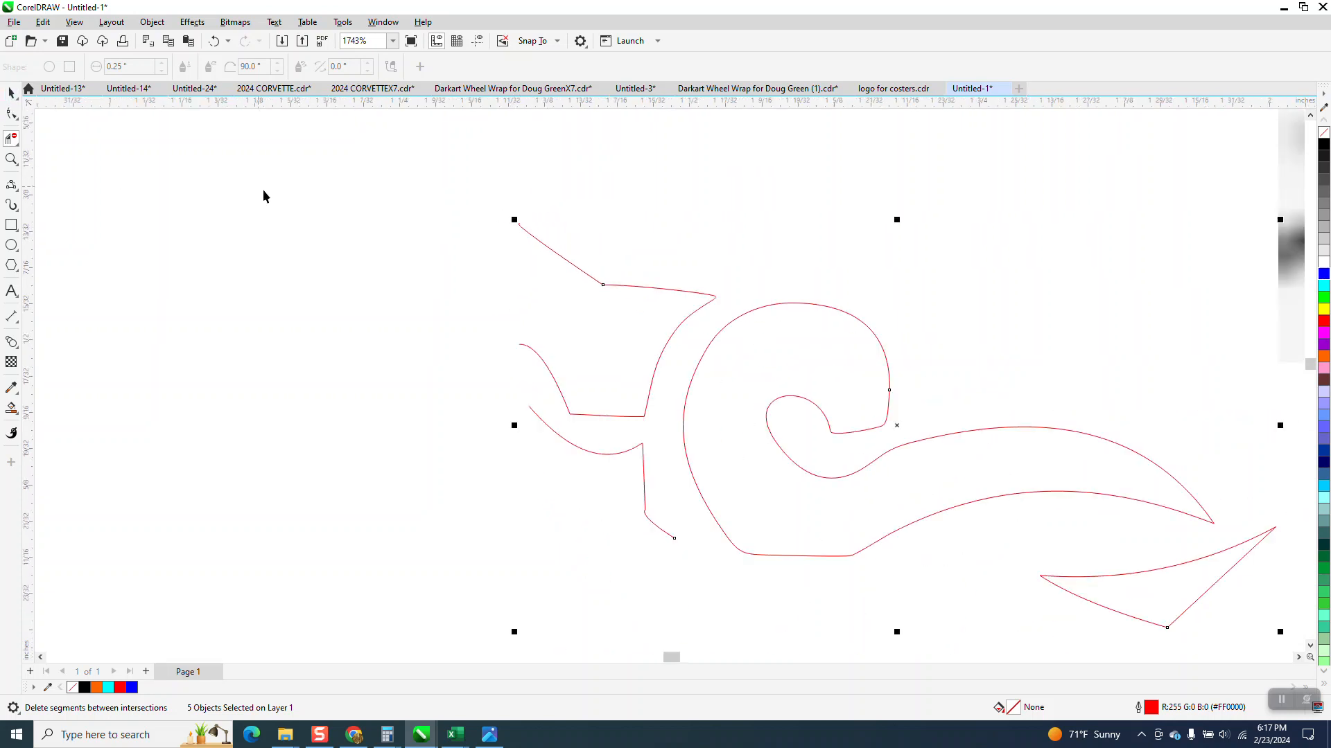
# Step: Group the five traced curves and create a horizontally mirrored copy against their left edge to form the ornament's other half
pyautogui.scroll(-1, 379, 223)
pyautogui.press('space')
pyautogui.moveTo(434, 197); pyautogui.dragTo(1049, 574)
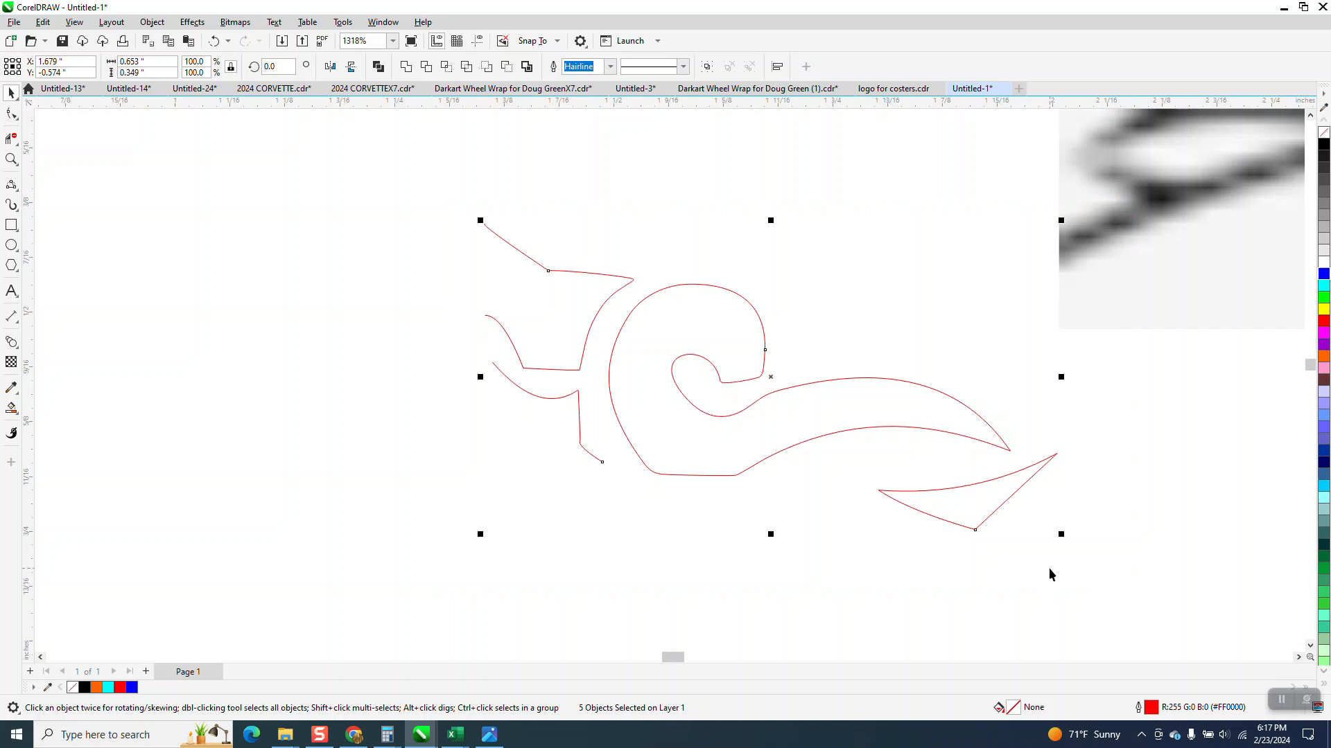
pyautogui.hotkey('ctrl', 'g')
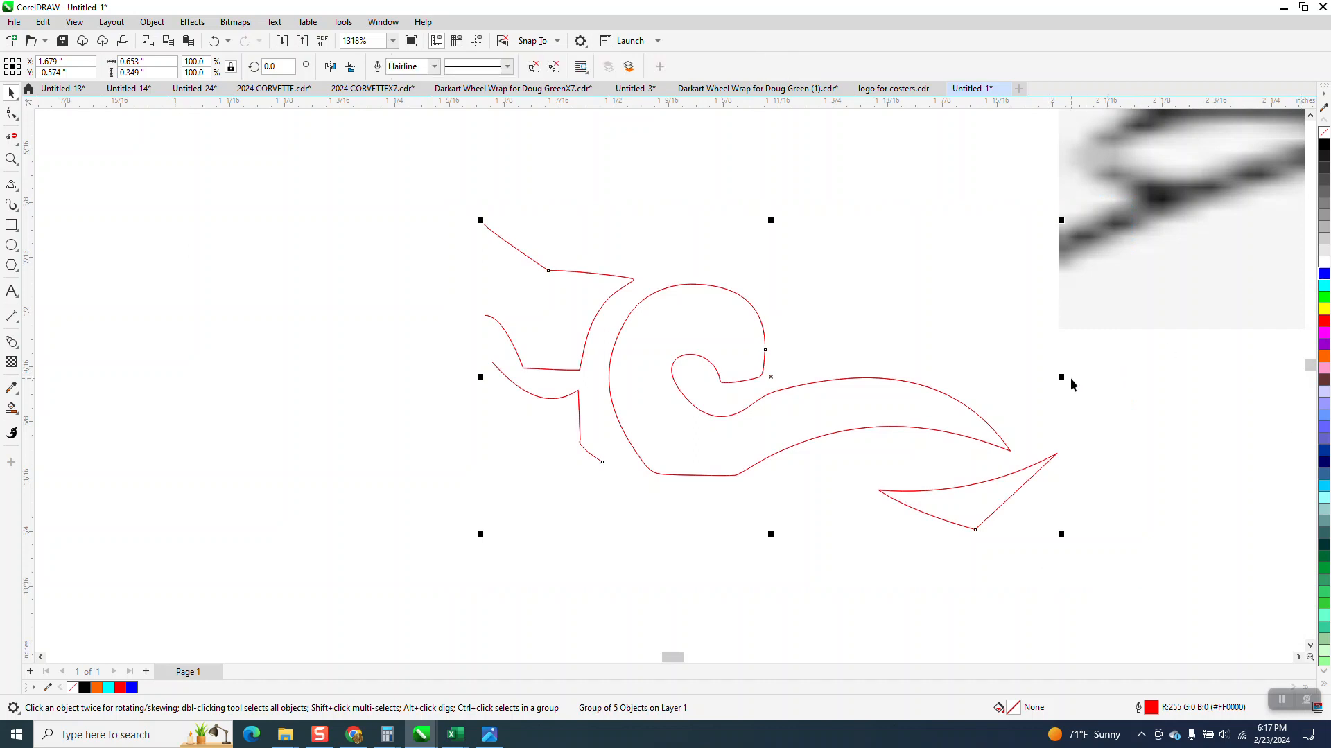
pyautogui.moveTo(1064, 378); pyautogui.dragTo(848, 376)
pyautogui.moveTo(518, 375); pyautogui.dragTo(445, 386)
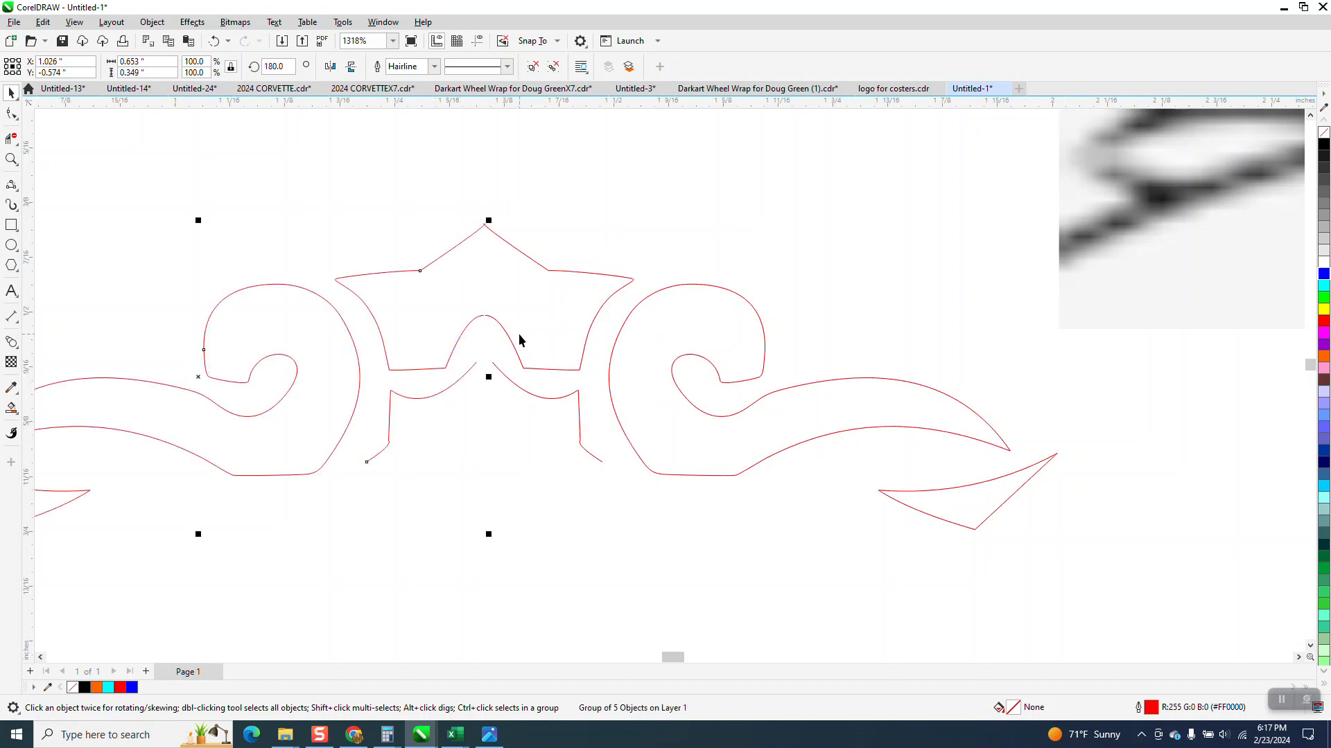
# Step: Ungroup the curves of the ornament's right half so that its lines at the crown's peak can be edited
pyautogui.scroll(-1, 533, 347)
pyautogui.scroll(-2, 552, 433)
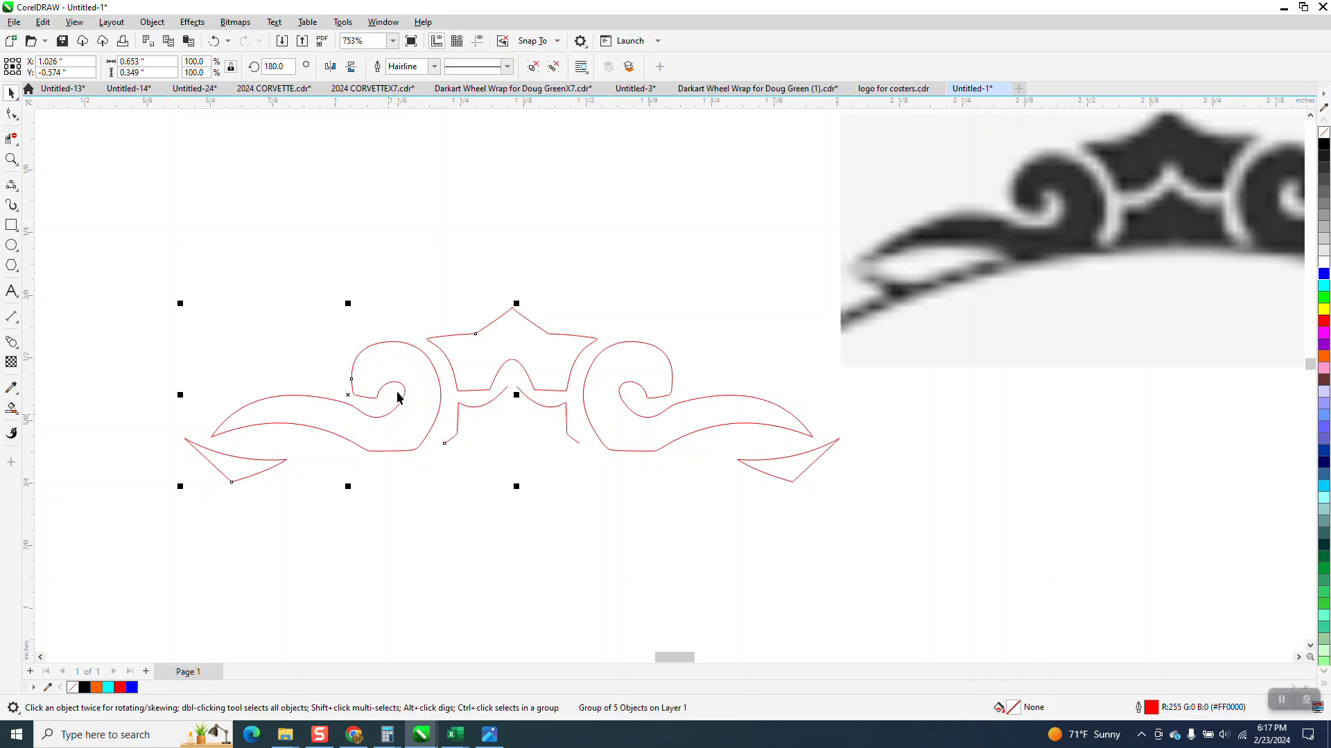
pyautogui.click(11, 159)
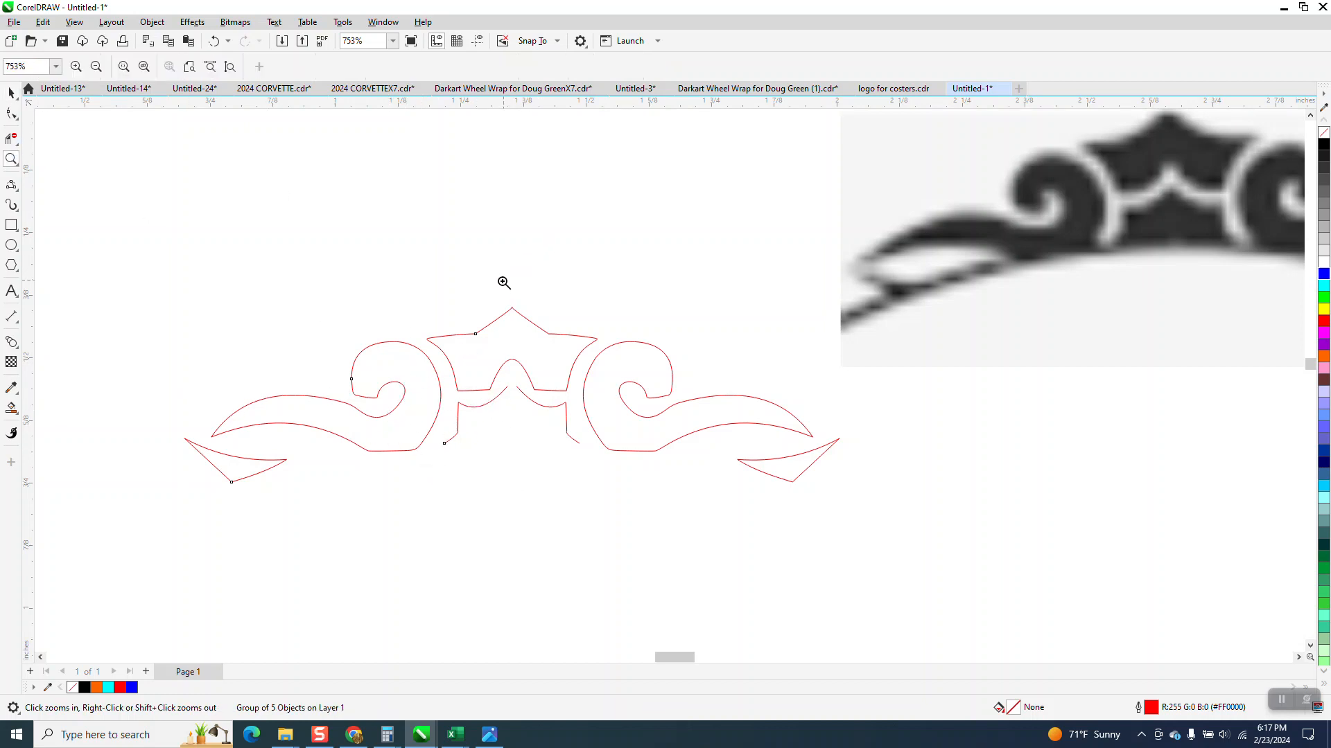
pyautogui.moveTo(502, 283); pyautogui.dragTo(539, 323)
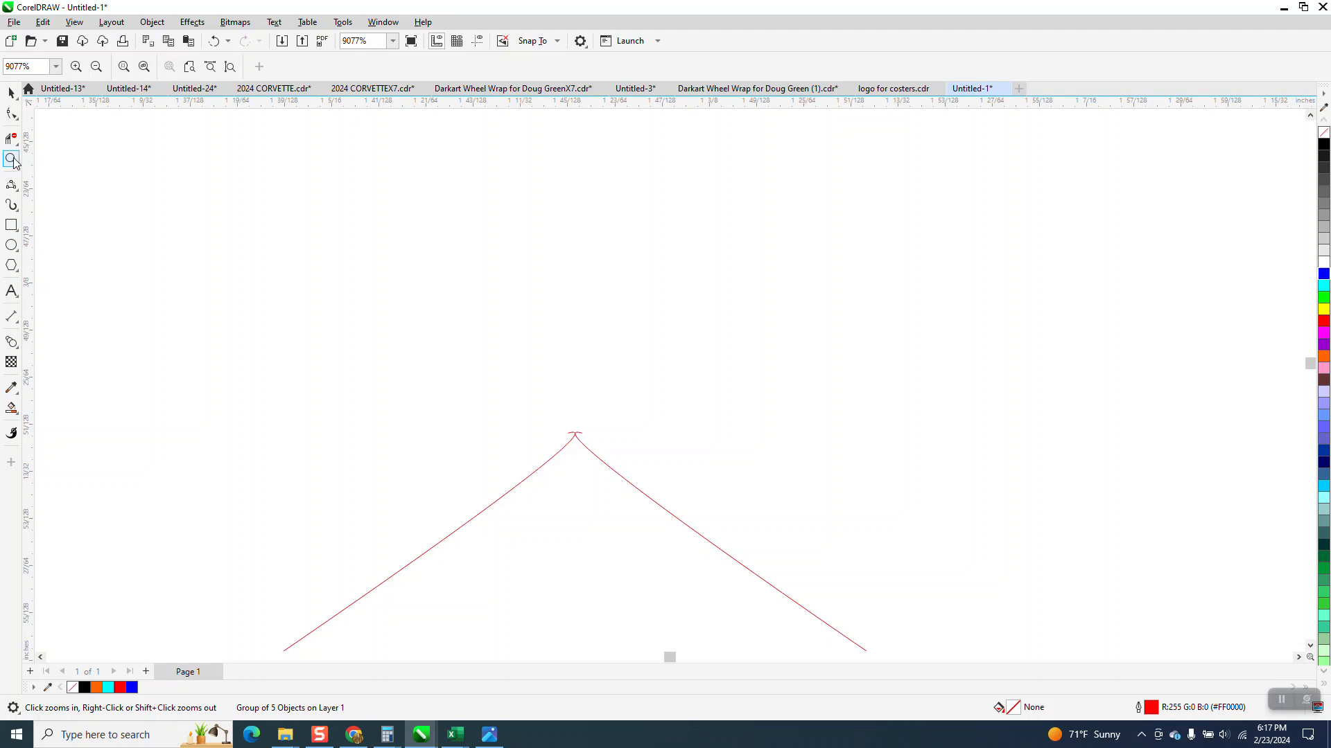
pyautogui.moveTo(647, 461); pyautogui.dragTo(645, 459)
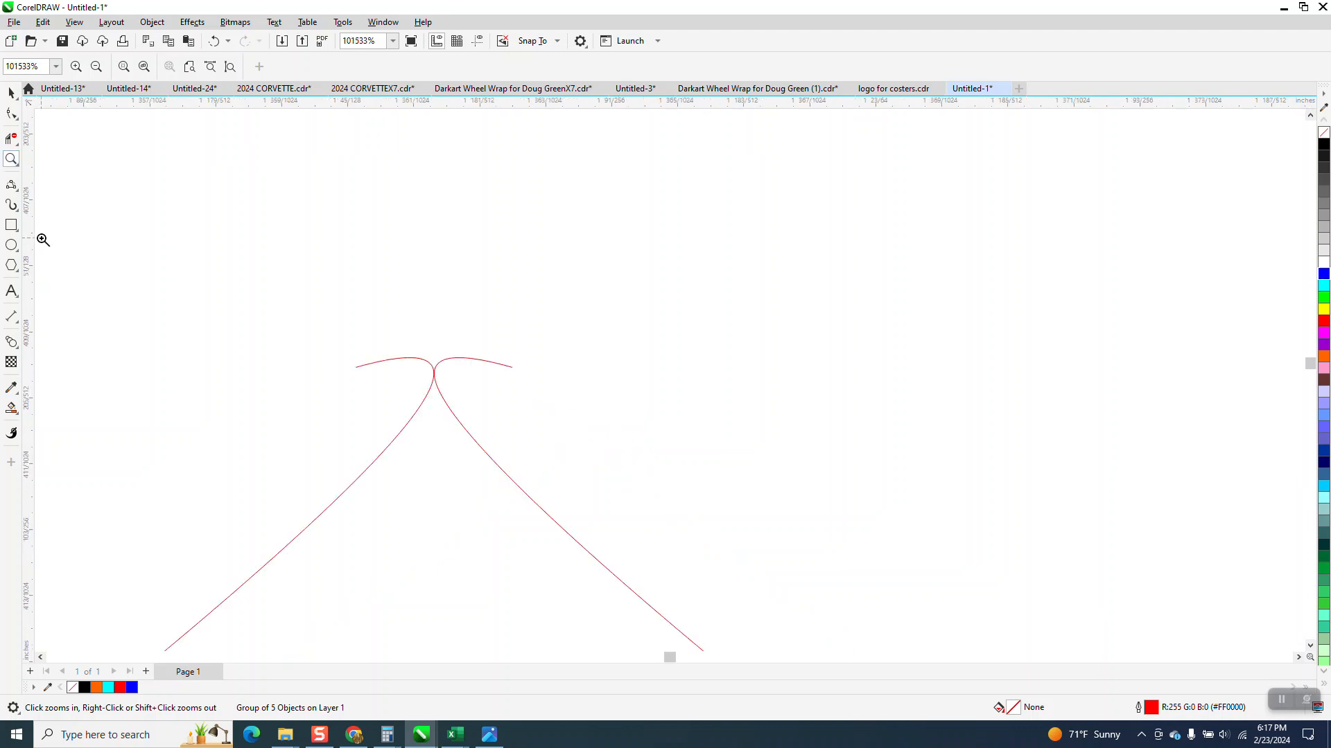
pyautogui.click(19, 120)
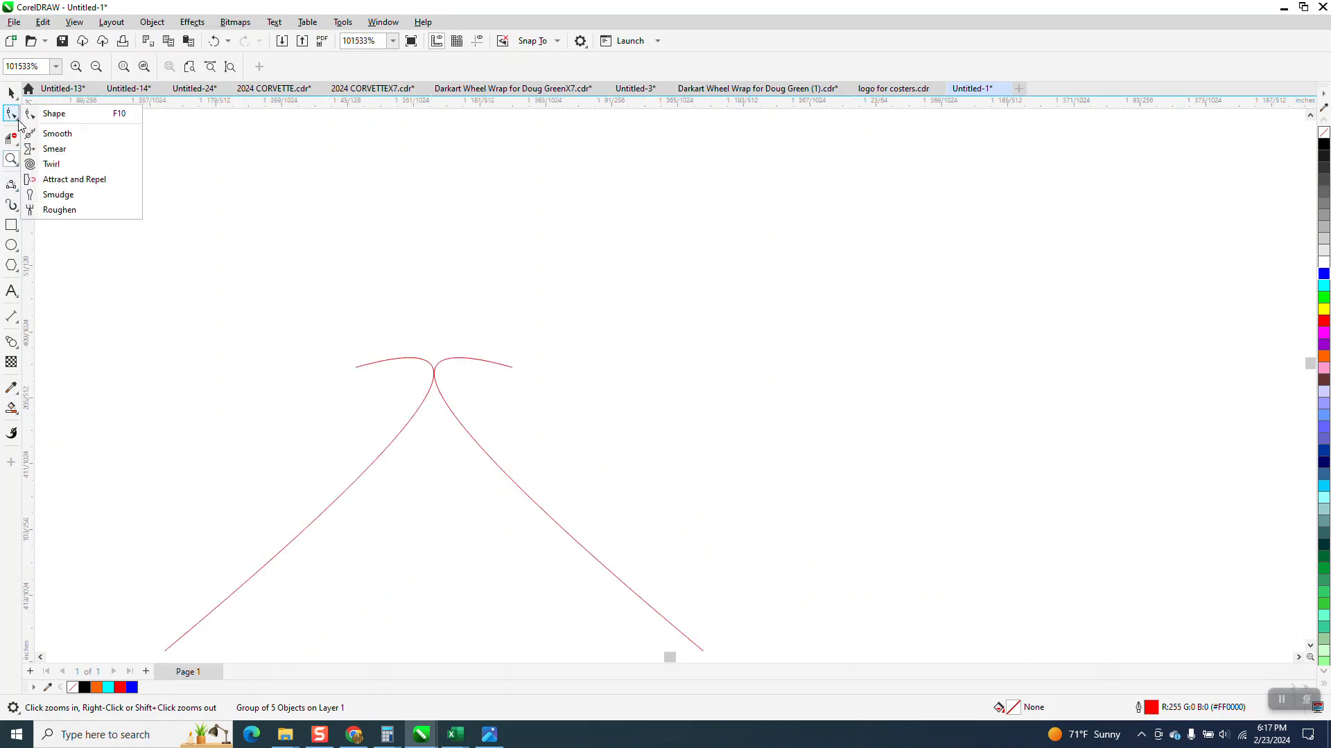
pyautogui.click(54, 114)
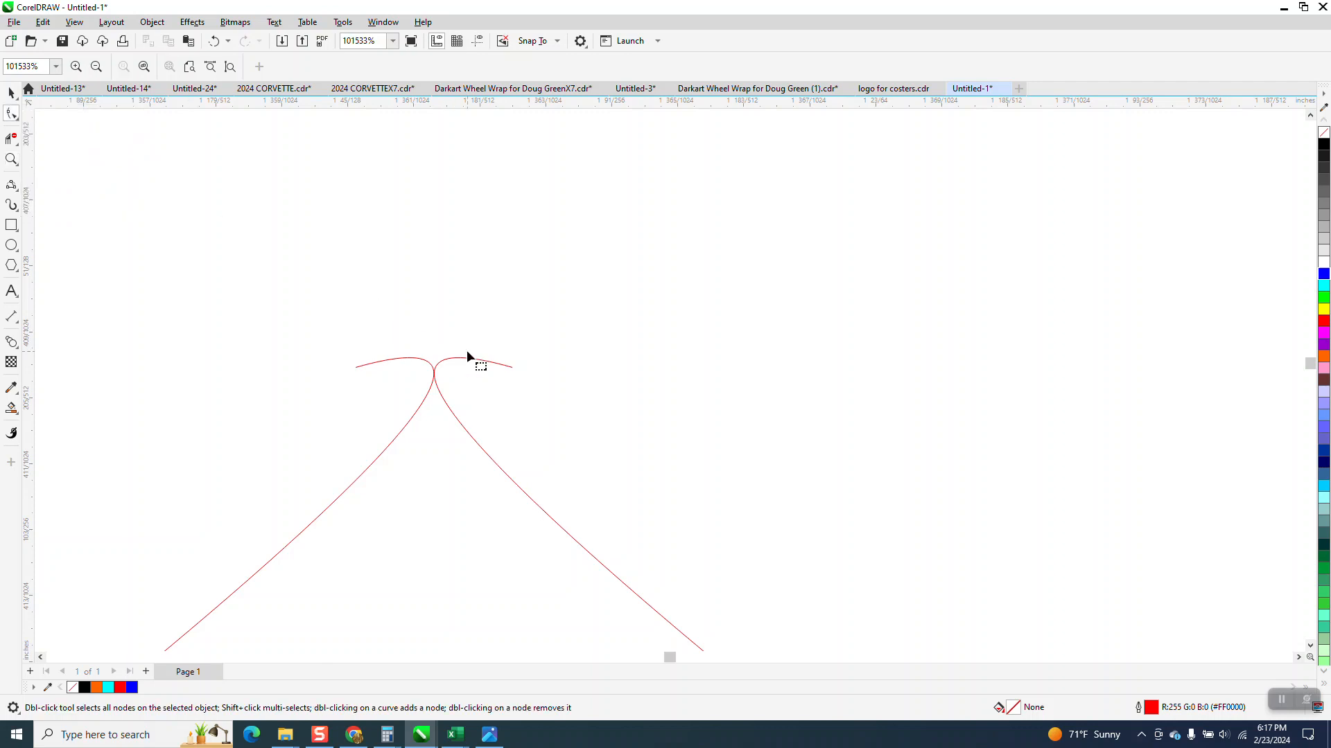
pyautogui.click(11, 92)
pyautogui.click(496, 369)
pyautogui.click(152, 21)
pyautogui.moveTo(191, 258)
pyautogui.click(367, 290)
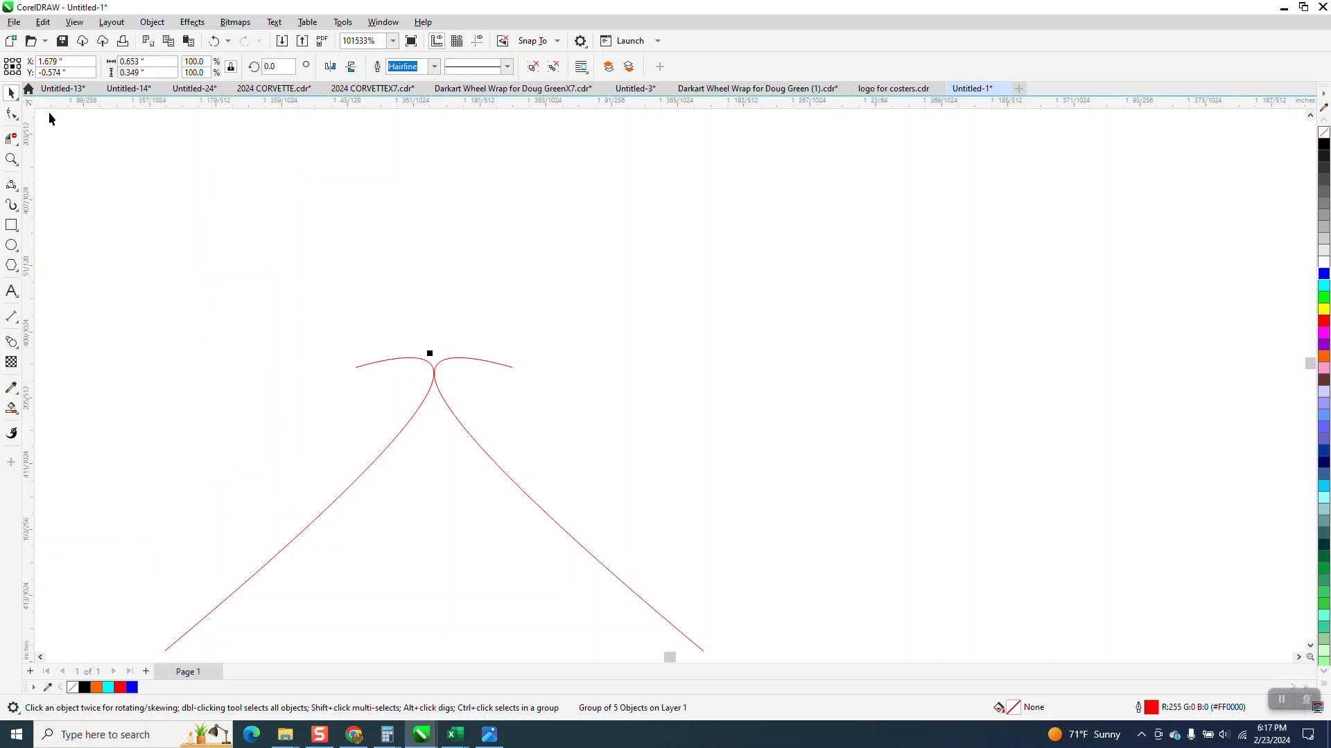
# Step: Shift the right peak line's end node so the crown's lines cross, and trim the overhanging ends with Virtual Segment Delete
pyautogui.click(11, 114)
pyautogui.click(507, 365)
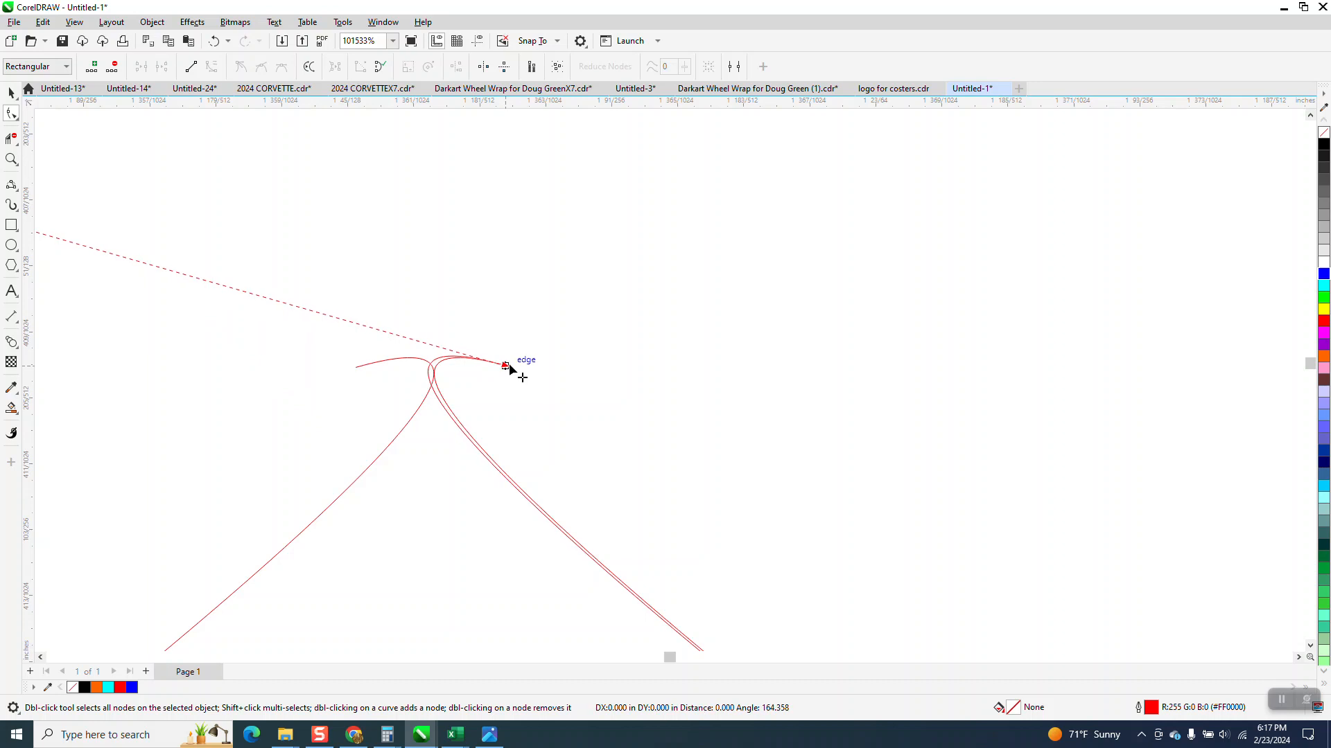
pyautogui.click(356, 368)
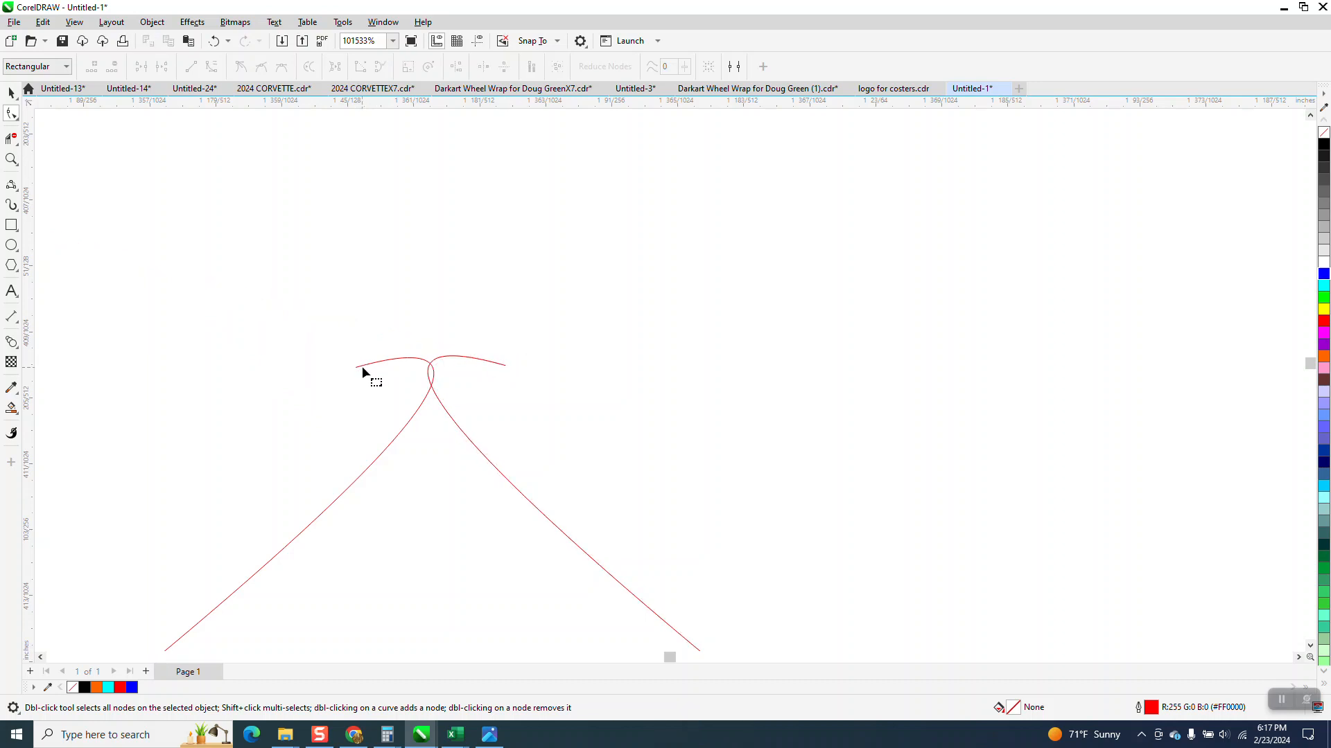
pyautogui.click(11, 139)
pyautogui.moveTo(425, 353); pyautogui.dragTo(481, 370)
# Step: Close the gap atop the crown's inner arch by moving the right curve's end node onto the left curve's end
pyautogui.scroll(-10, 481, 370)
pyautogui.scroll(-3, 488, 273)
pyautogui.click(11, 160)
pyautogui.moveTo(455, 437); pyautogui.dragTo(591, 477)
pyautogui.click(11, 114)
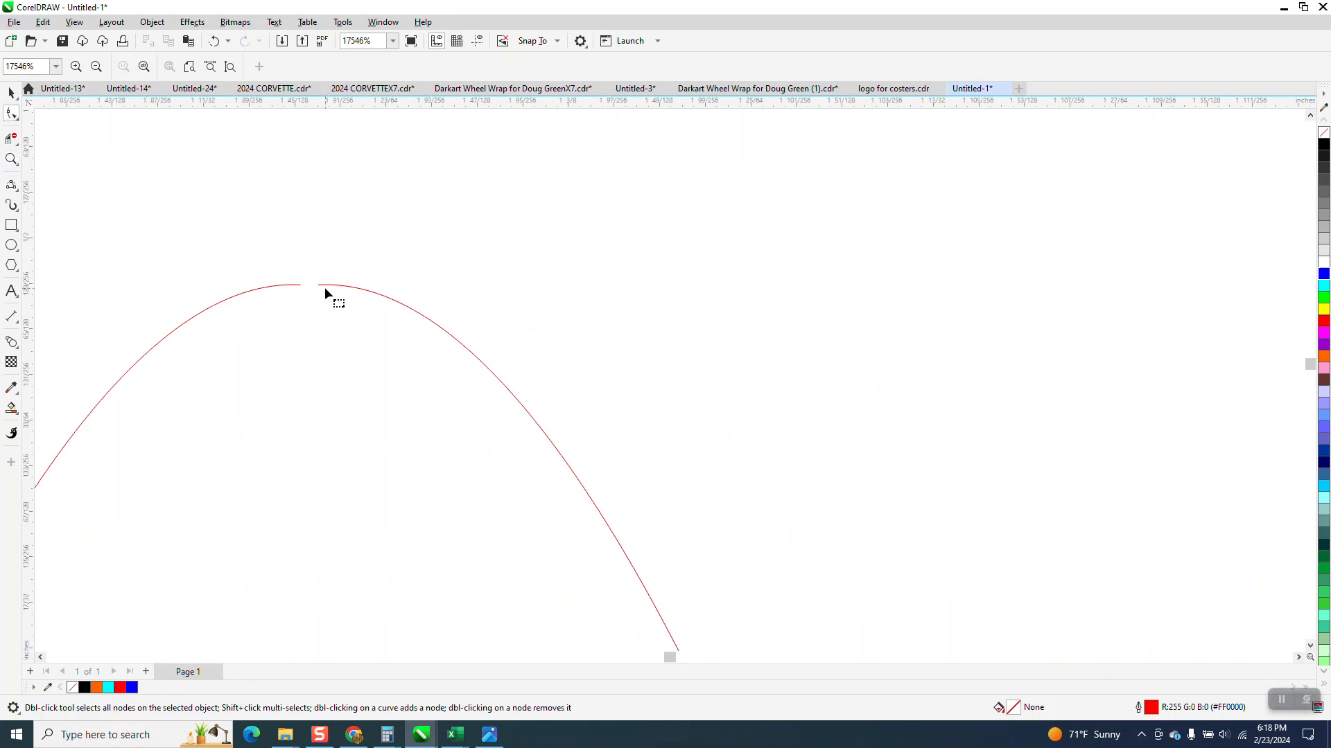
pyautogui.click(318, 285)
pyautogui.moveTo(319, 285); pyautogui.dragTo(306, 284)
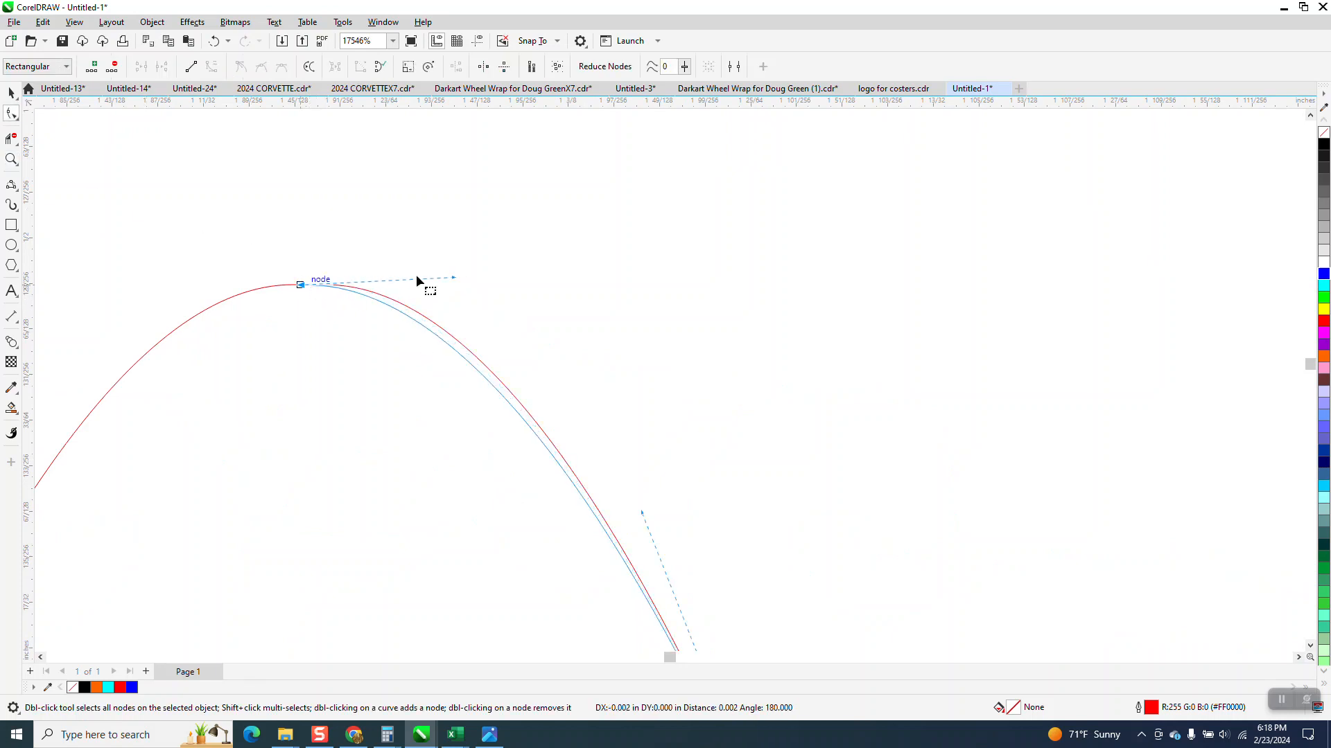
# Step: Extend the upper end of the lower center piece's right curve up to the ornament's centerline
pyautogui.scroll(-3, 472, 269)
pyautogui.click(451, 418)
pyautogui.moveTo(451, 419); pyautogui.dragTo(415, 379)
pyautogui.click(393, 419)
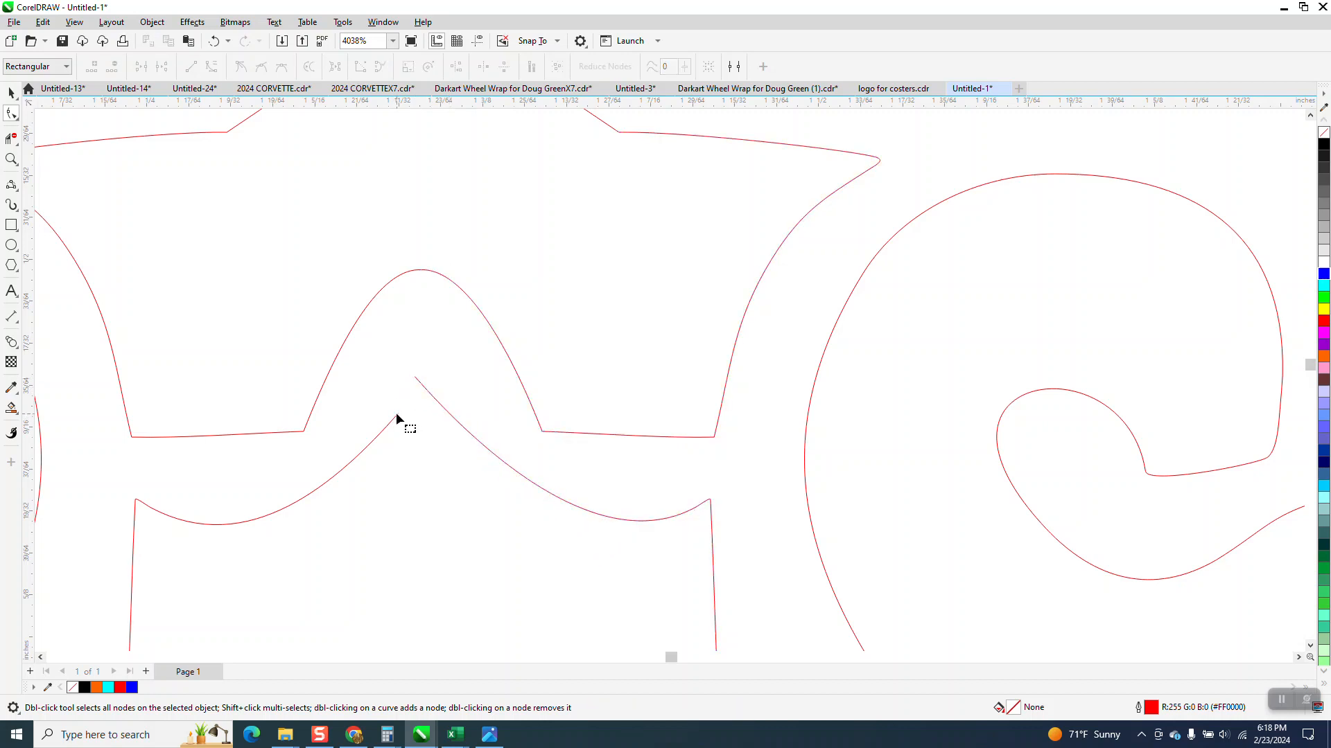
# Step: Ungroup the curves of the ornament's mirrored left half
pyautogui.press('space')
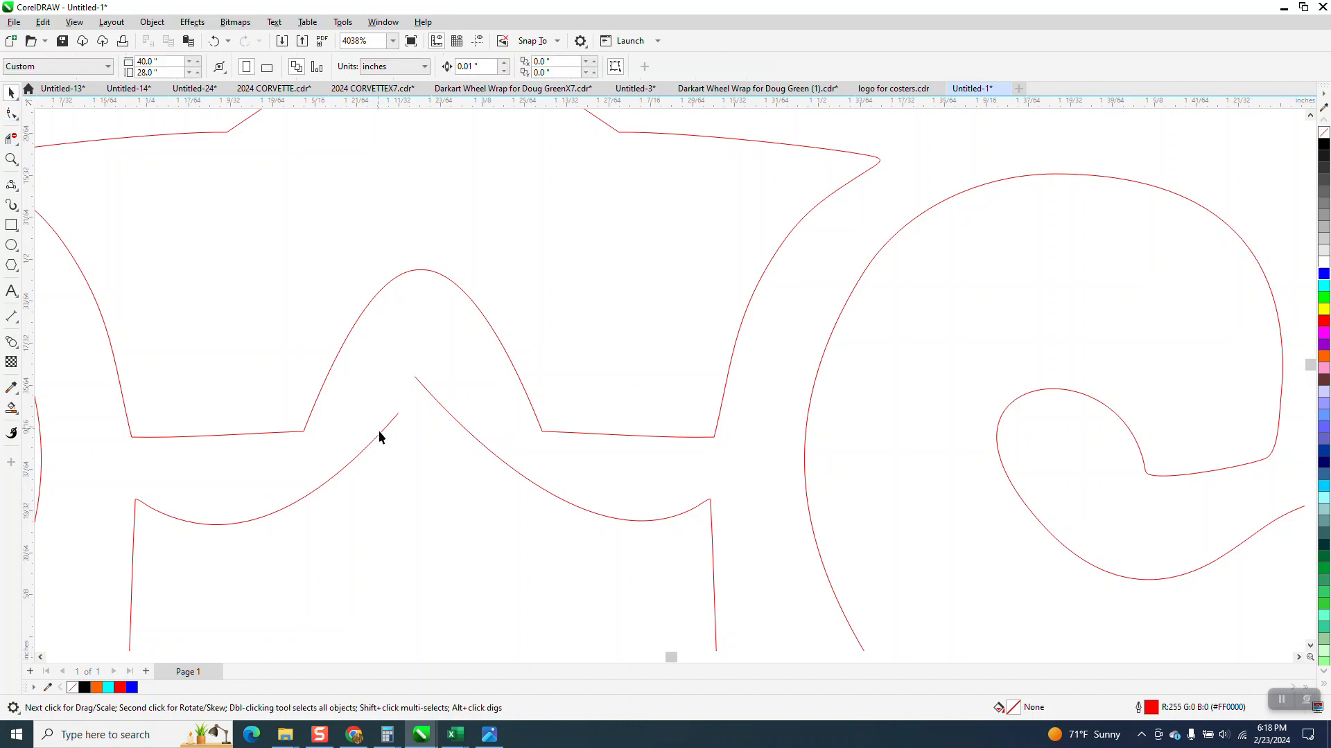
pyautogui.click(380, 434)
pyautogui.click(152, 21)
pyautogui.moveTo(193, 273)
pyautogui.click(355, 288)
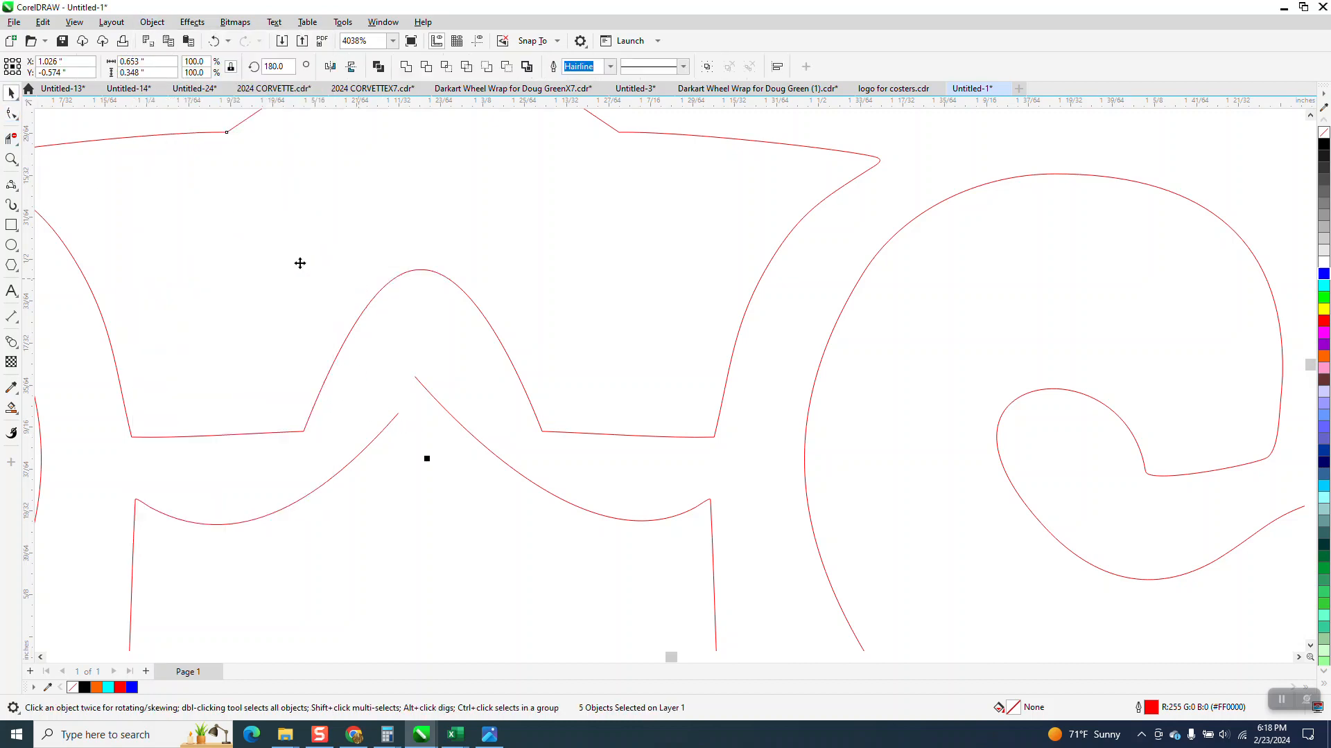
# Step: Extend the lower center piece's left curve to meet the right one, and trim the overhanging tip with Virtual Segment Delete
pyautogui.click(11, 113)
pyautogui.moveTo(399, 415); pyautogui.dragTo(422, 381)
pyautogui.click(11, 138)
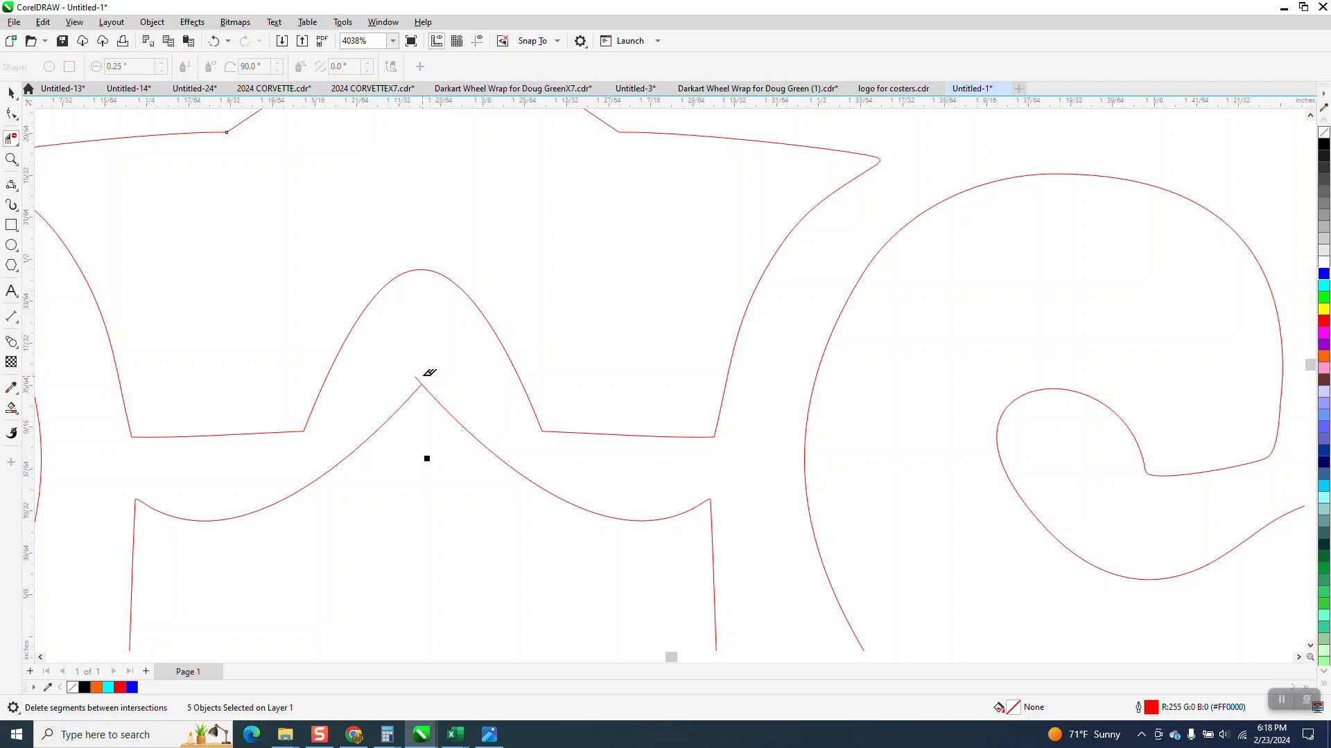
# Step: Extend both bottom ends of the lower center piece outward and down to the level of the scrolls' bases
pyautogui.scroll(-4, 358, 362)
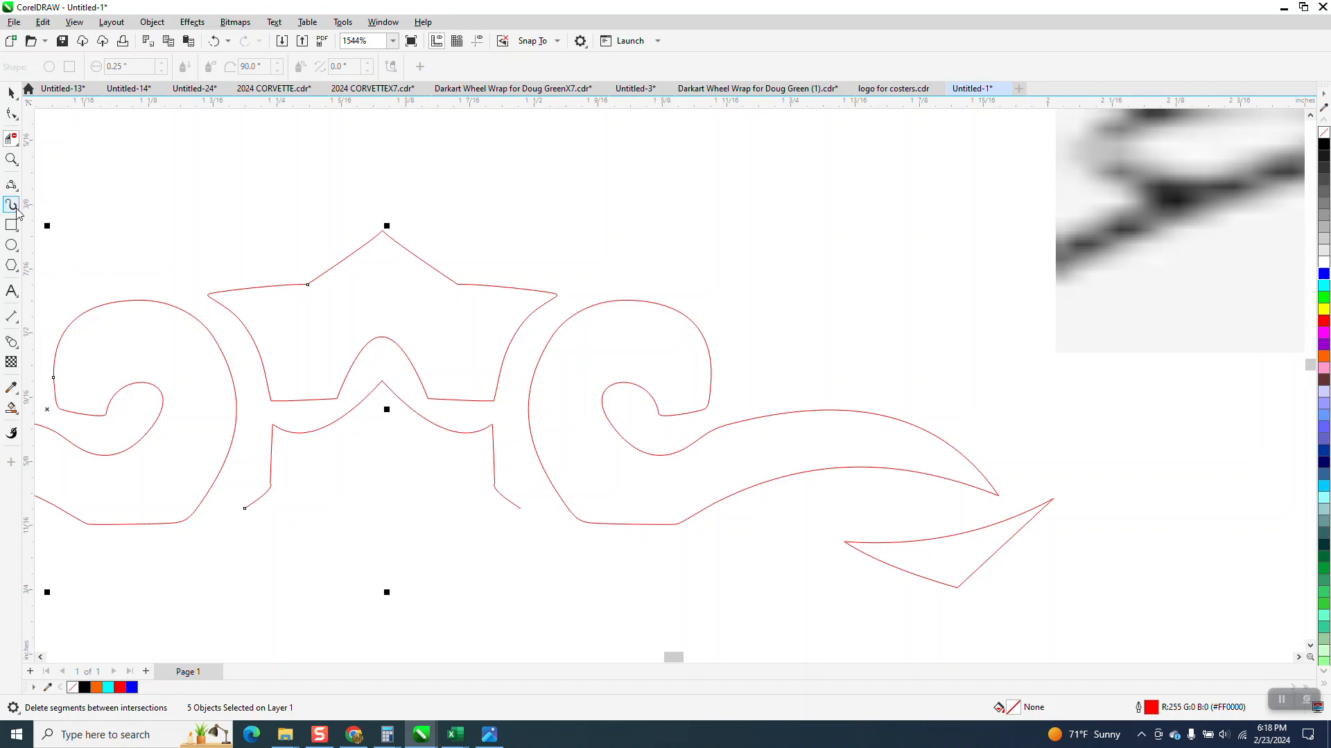
pyautogui.scroll(-2, 193, 255)
pyautogui.click(11, 159)
pyautogui.moveTo(87, 259); pyautogui.dragTo(681, 545)
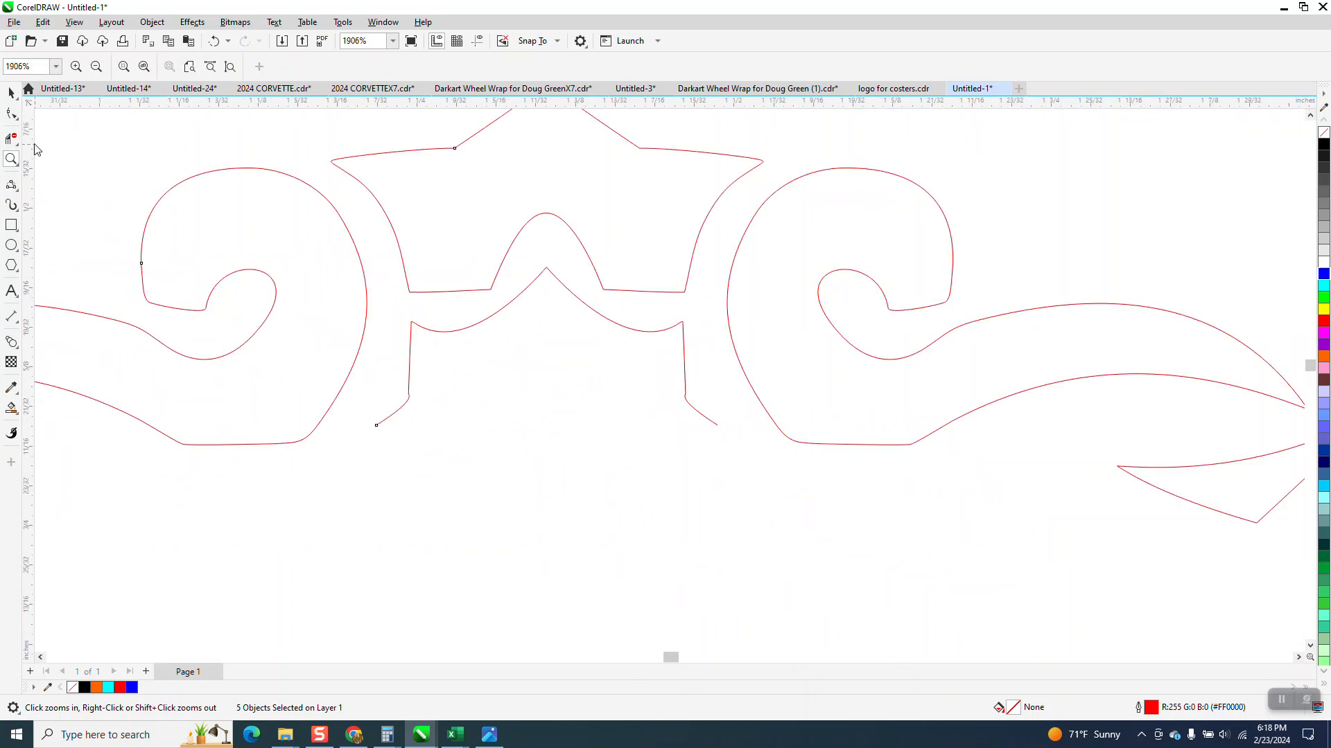
pyautogui.click(14, 113)
pyautogui.moveTo(377, 425); pyautogui.dragTo(366, 442)
pyautogui.click(718, 426)
pyautogui.moveTo(717, 426); pyautogui.dragTo(740, 445)
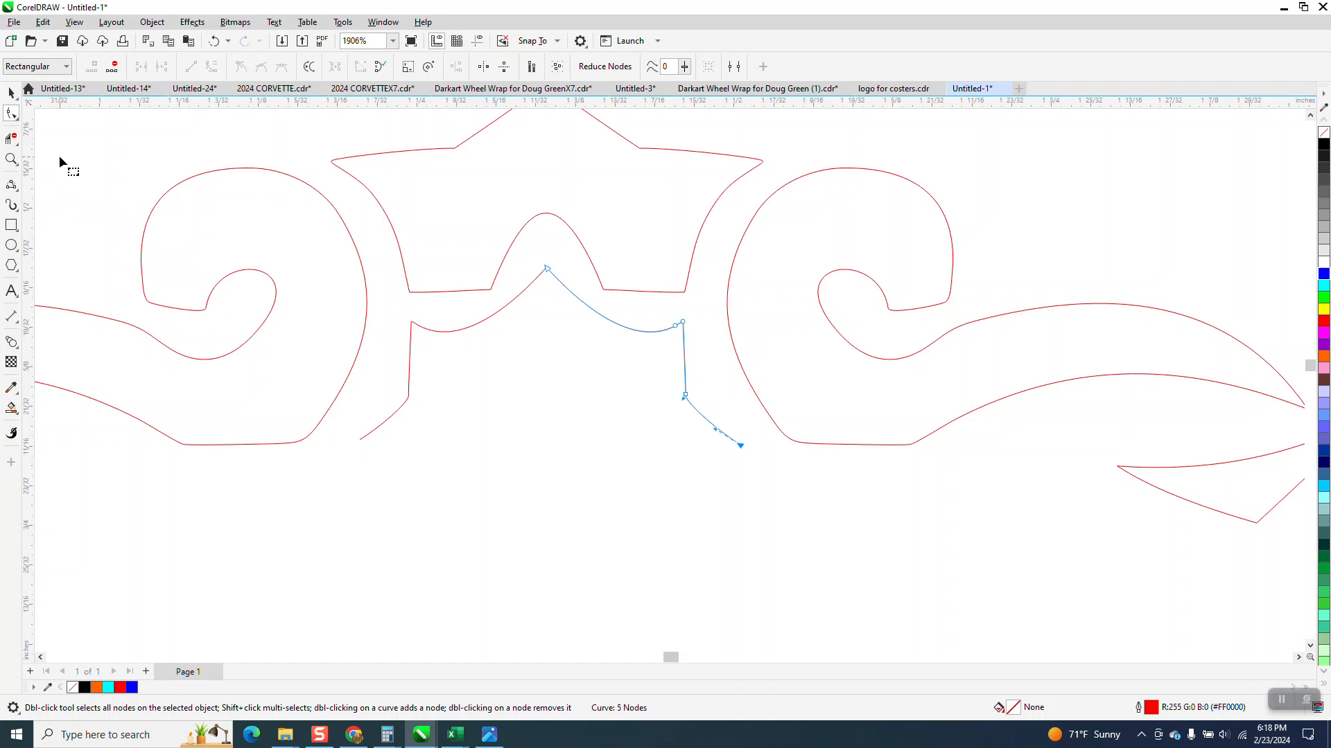
# Step: Close the base of the lower center piece with a straight line between its two bottom end nodes
pyautogui.click(18, 197)
pyautogui.click(50, 198)
pyautogui.moveTo(360, 440); pyautogui.dragTo(739, 444)
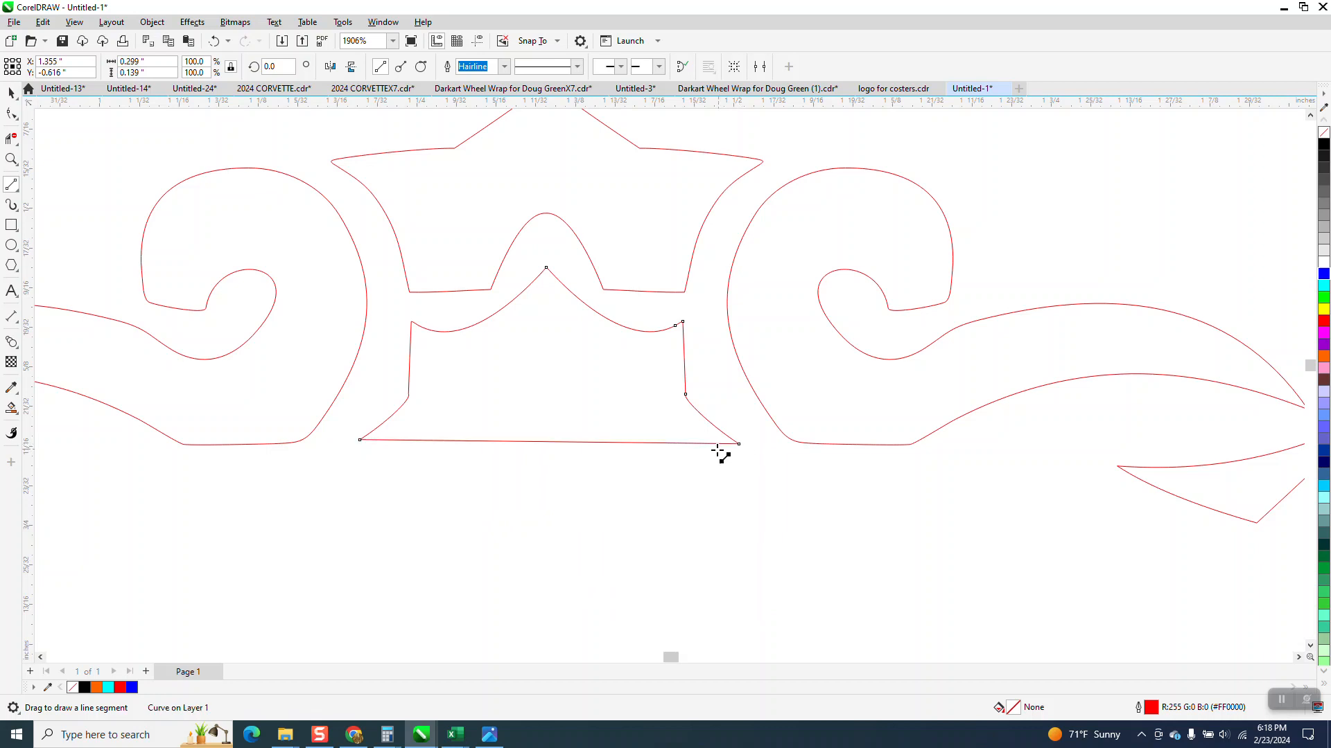
# Step: Draw a rectangle about 1.418" by 0.521" around the whole mirrored ornament
pyautogui.scroll(-5, 564, 457)
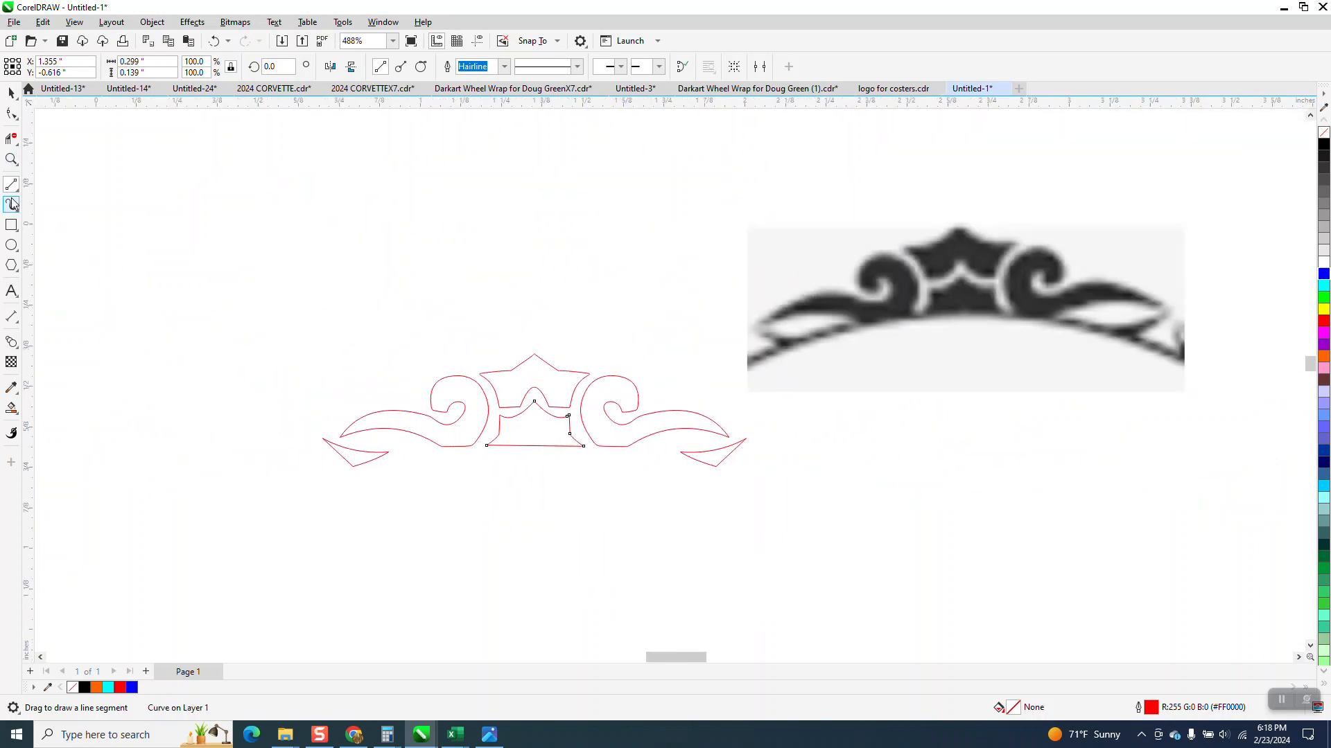
pyautogui.click(11, 225)
pyautogui.moveTo(300, 322); pyautogui.dragTo(762, 493)
# Step: Set the nudge distance to 2 inches
pyautogui.click(11, 410)
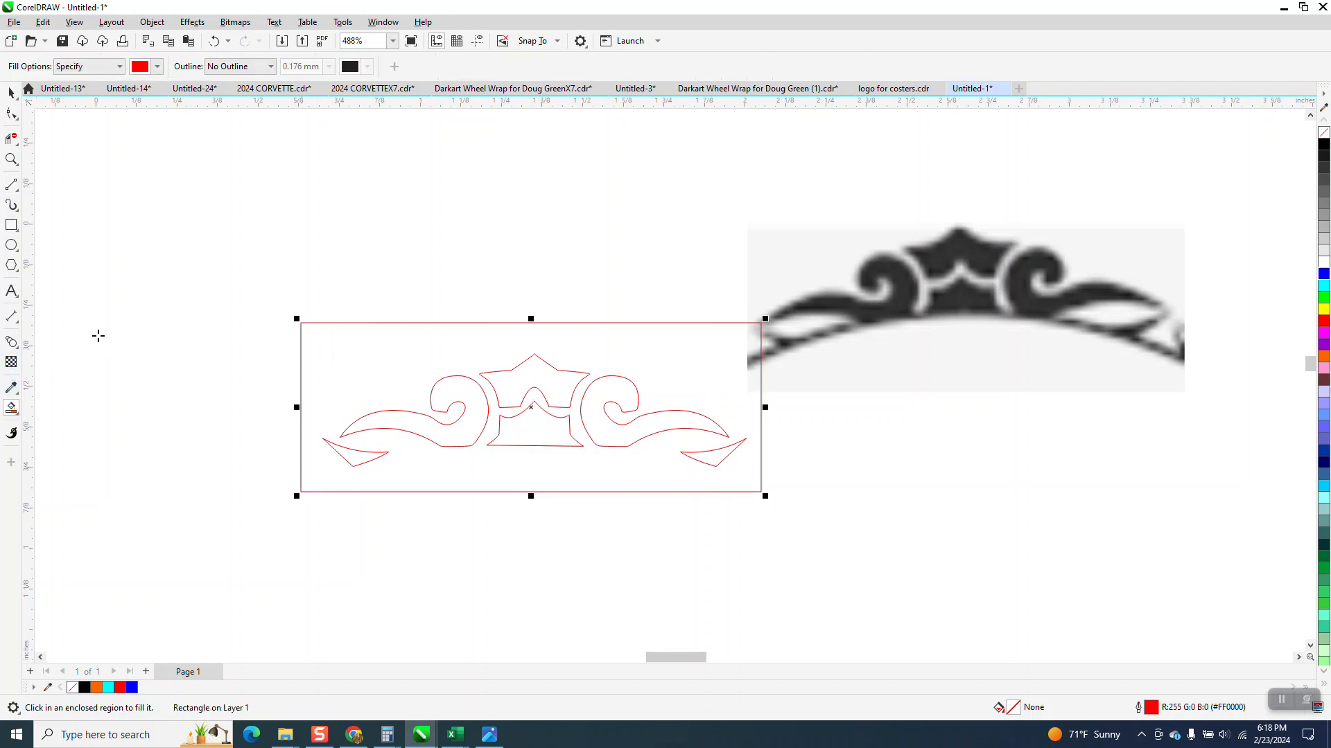
pyautogui.click(11, 92)
pyautogui.click(274, 179)
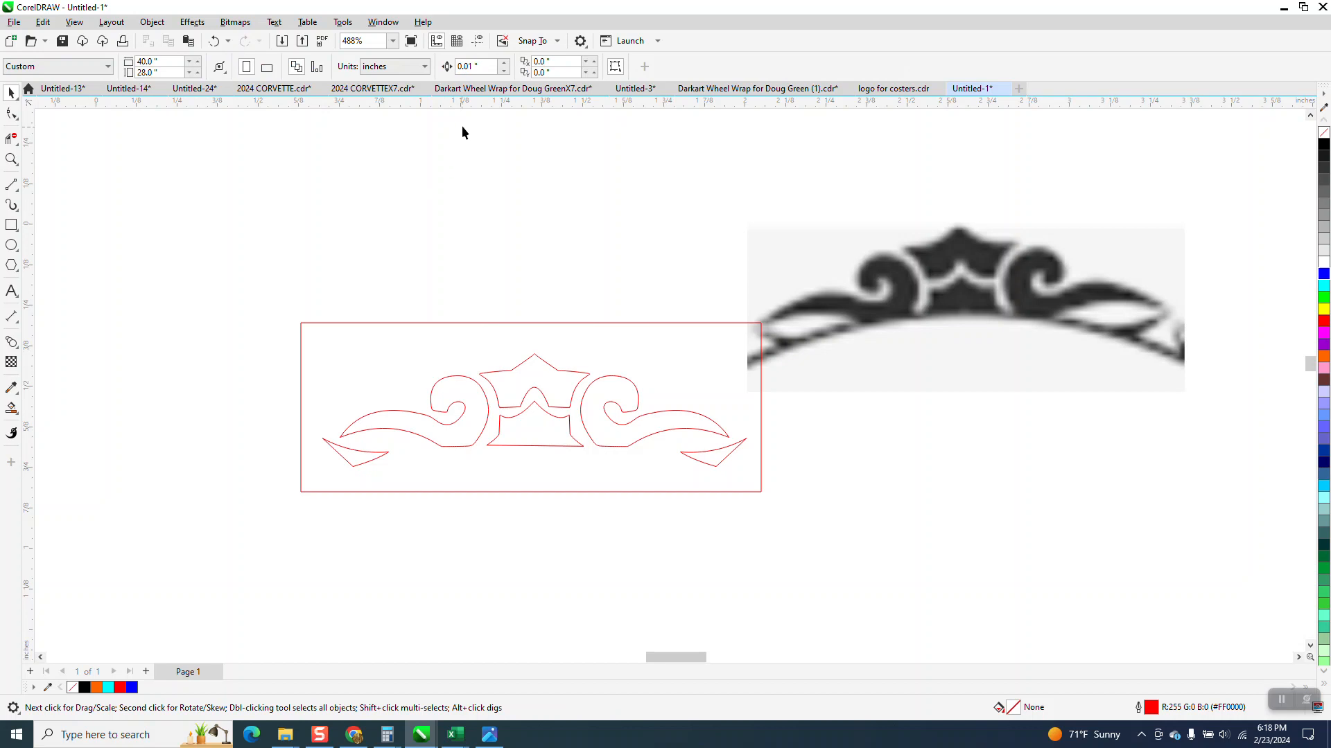
pyautogui.click(463, 322)
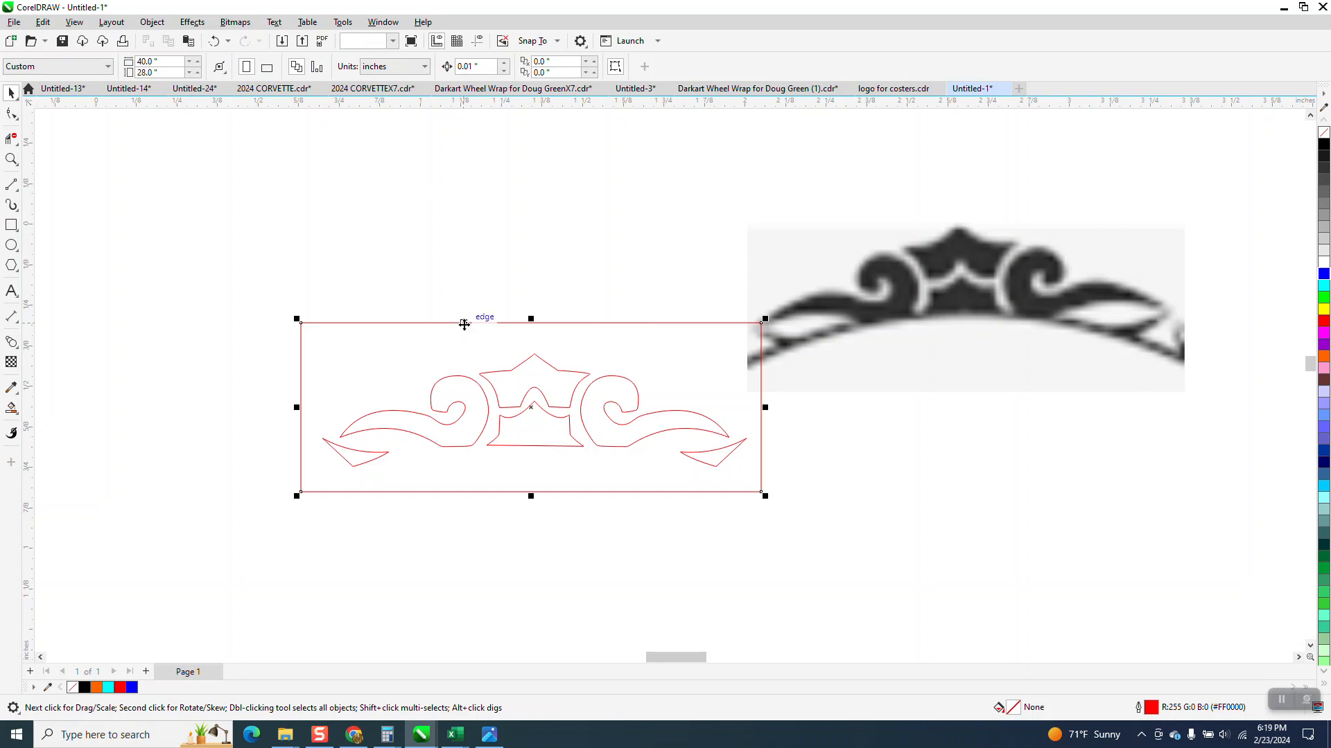
pyautogui.click(434, 250)
pyautogui.write('2')
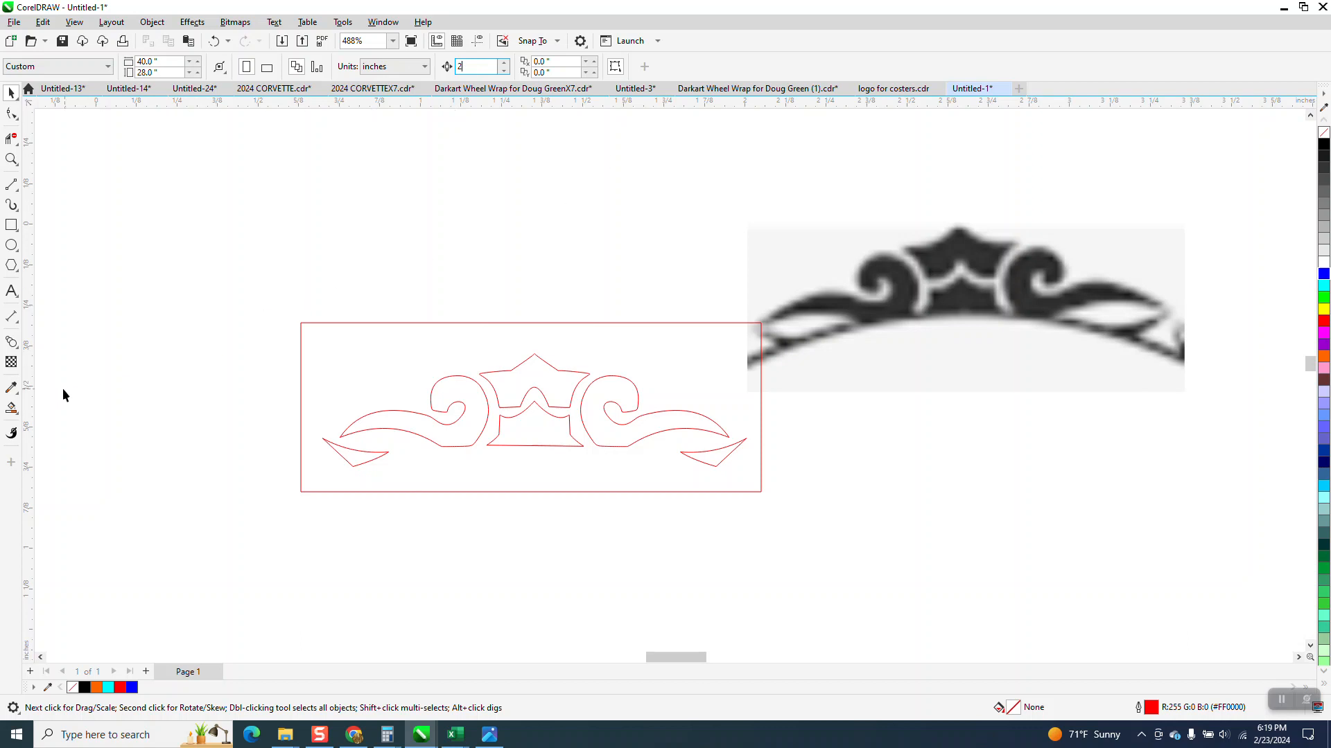
# Step: Smart Fill the ornament's left leaf tip in red without an outline, nudge the filled piece upward, and undo the nudge
pyautogui.click(12, 410)
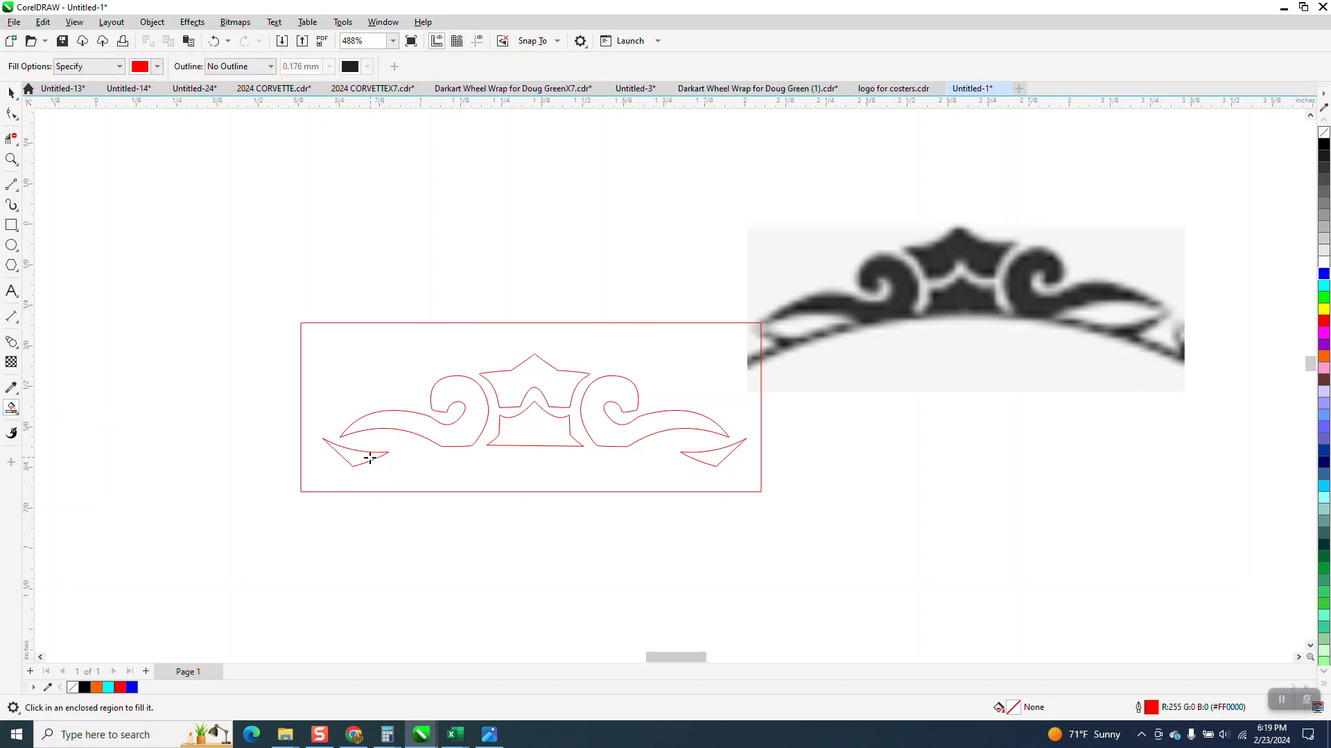
pyautogui.click(373, 460)
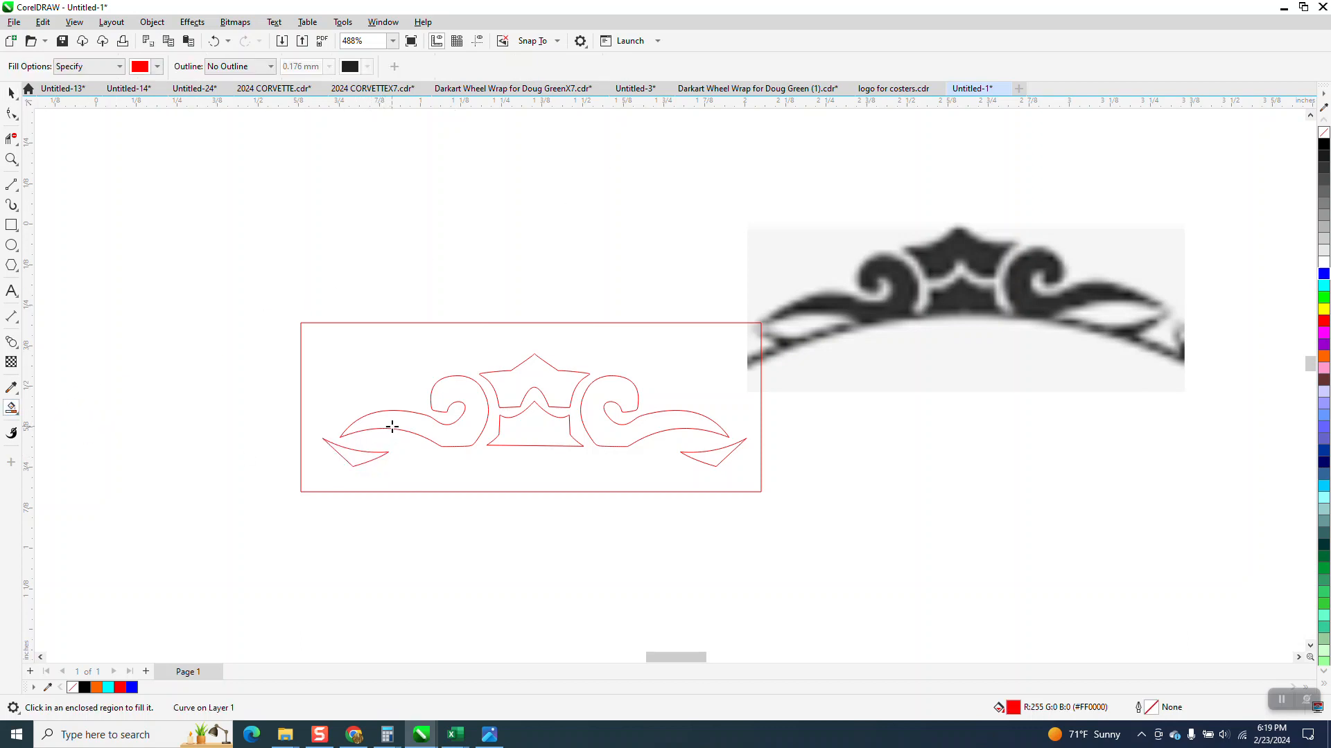
pyautogui.scroll(-3, 392, 427)
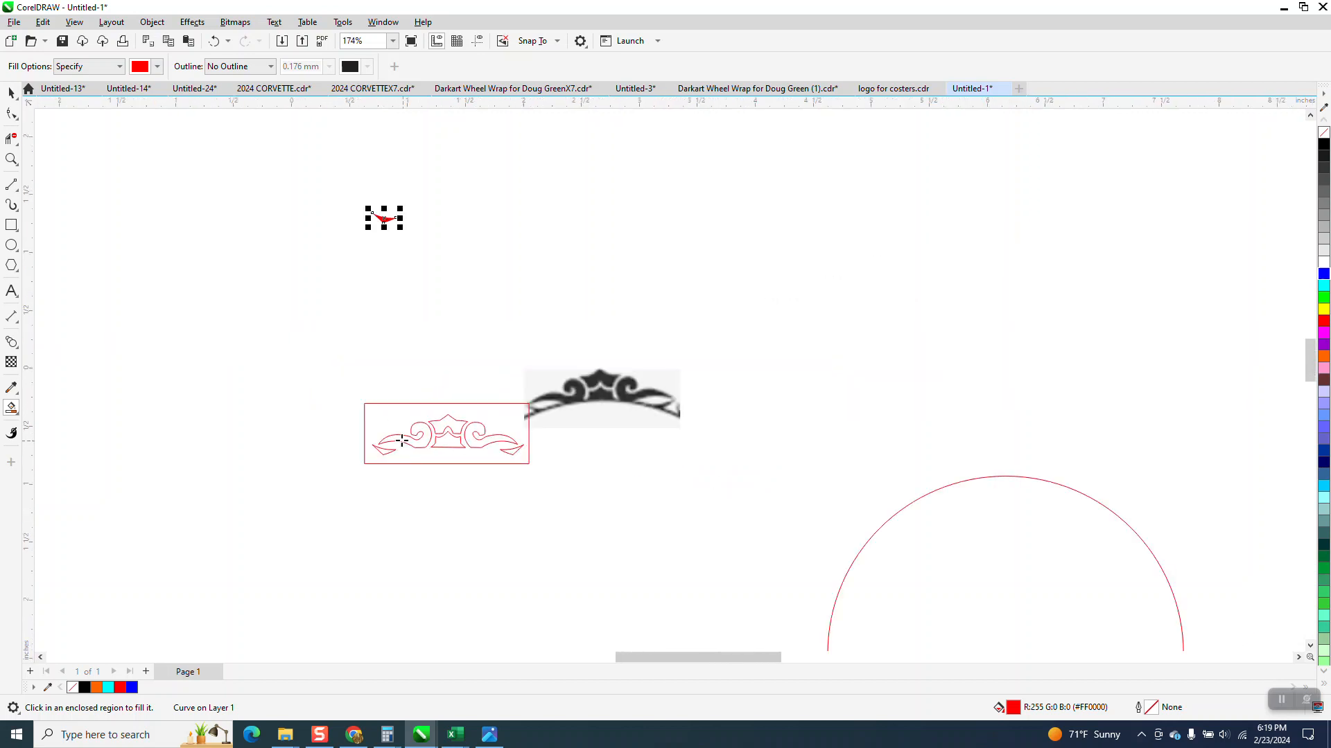
pyautogui.click(214, 40)
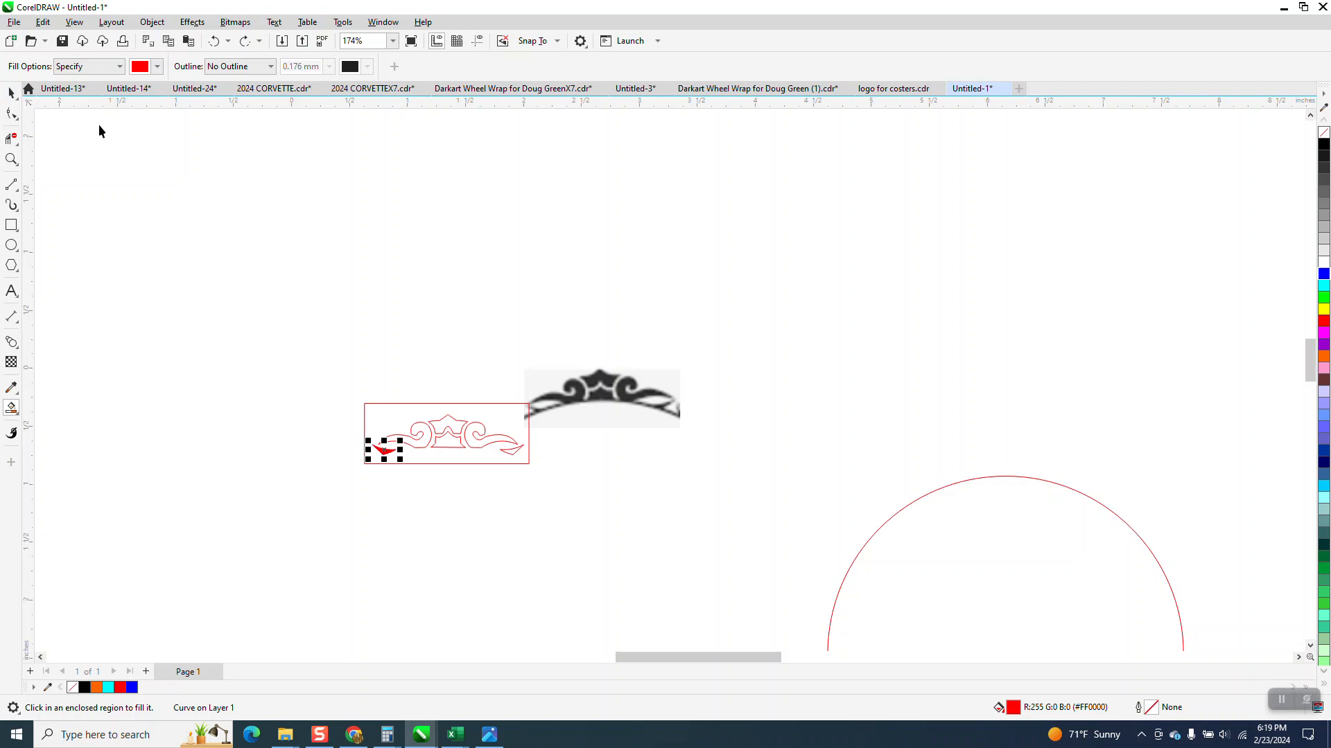
# Step: Set the nudge distance to 1 inch with nothing selected
pyautogui.click(464, 143)
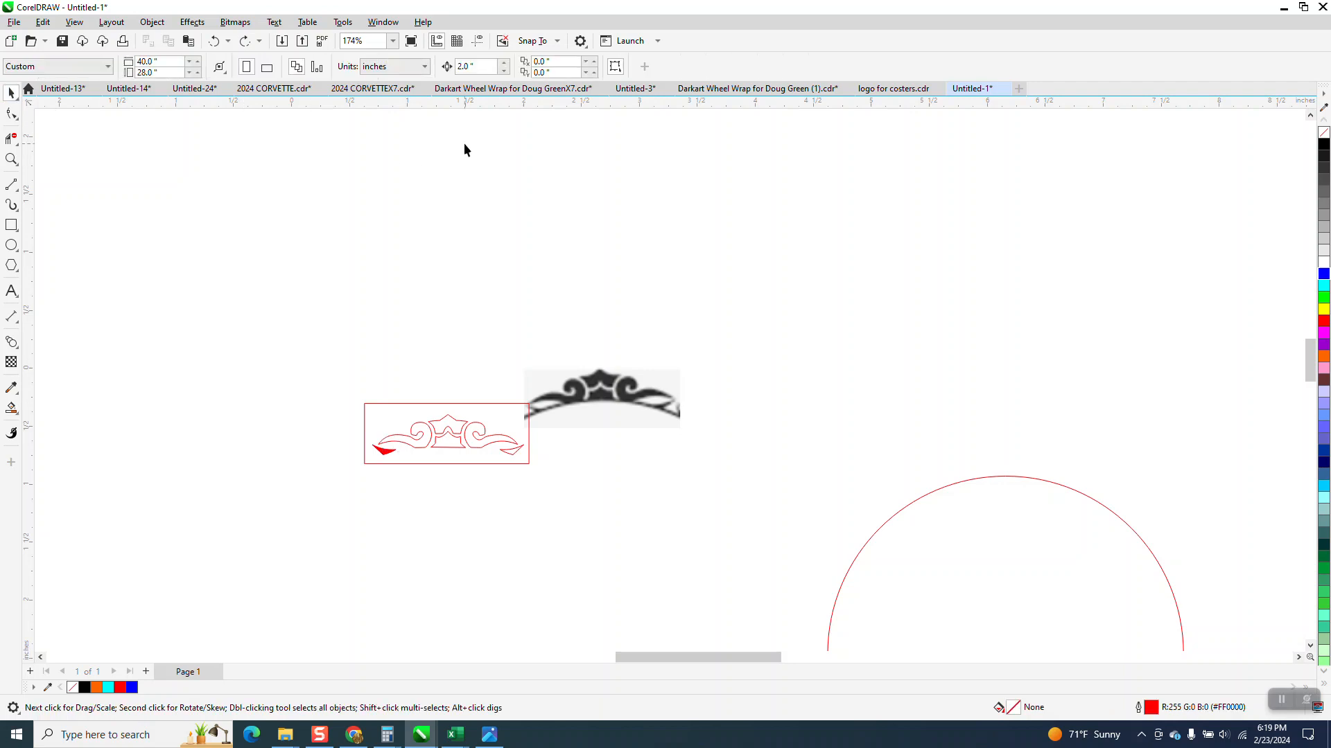
pyautogui.click(370, 409)
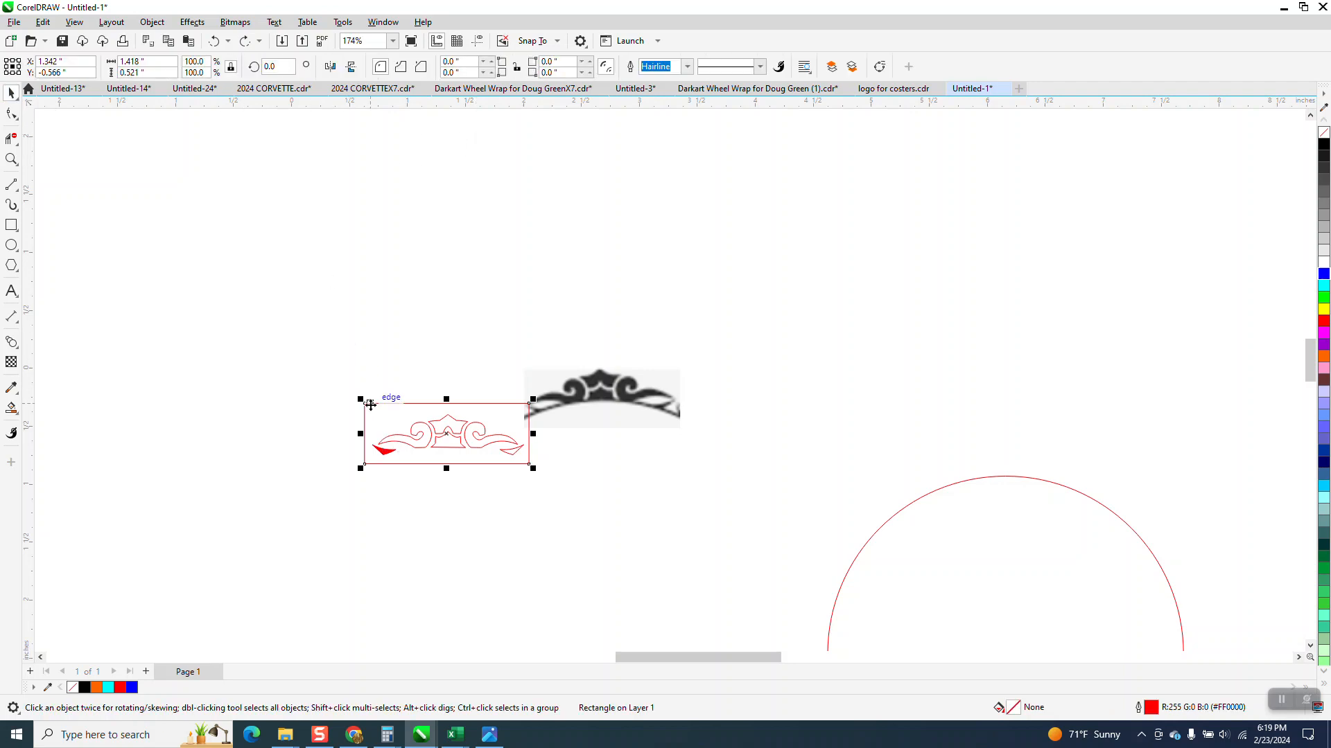
pyautogui.click(363, 330)
pyautogui.write('1')
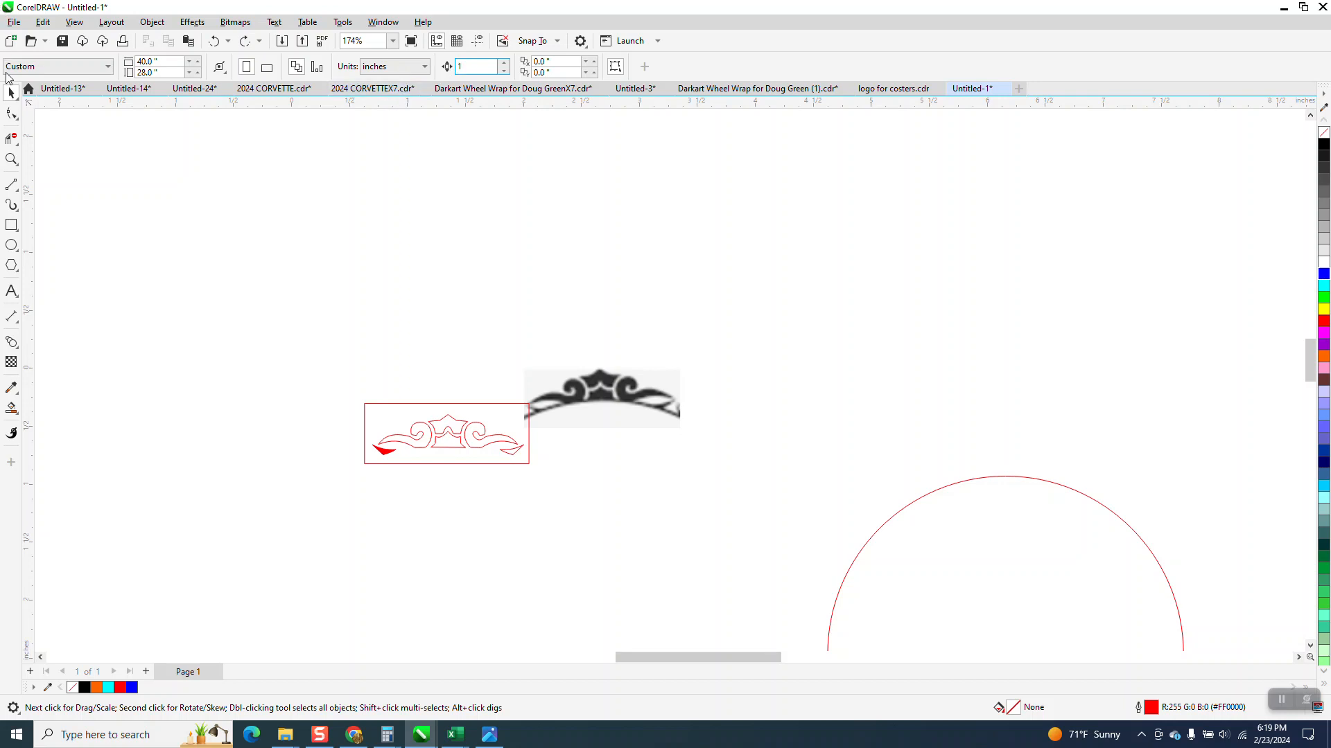
pyautogui.click(12, 159)
pyautogui.click(410, 370)
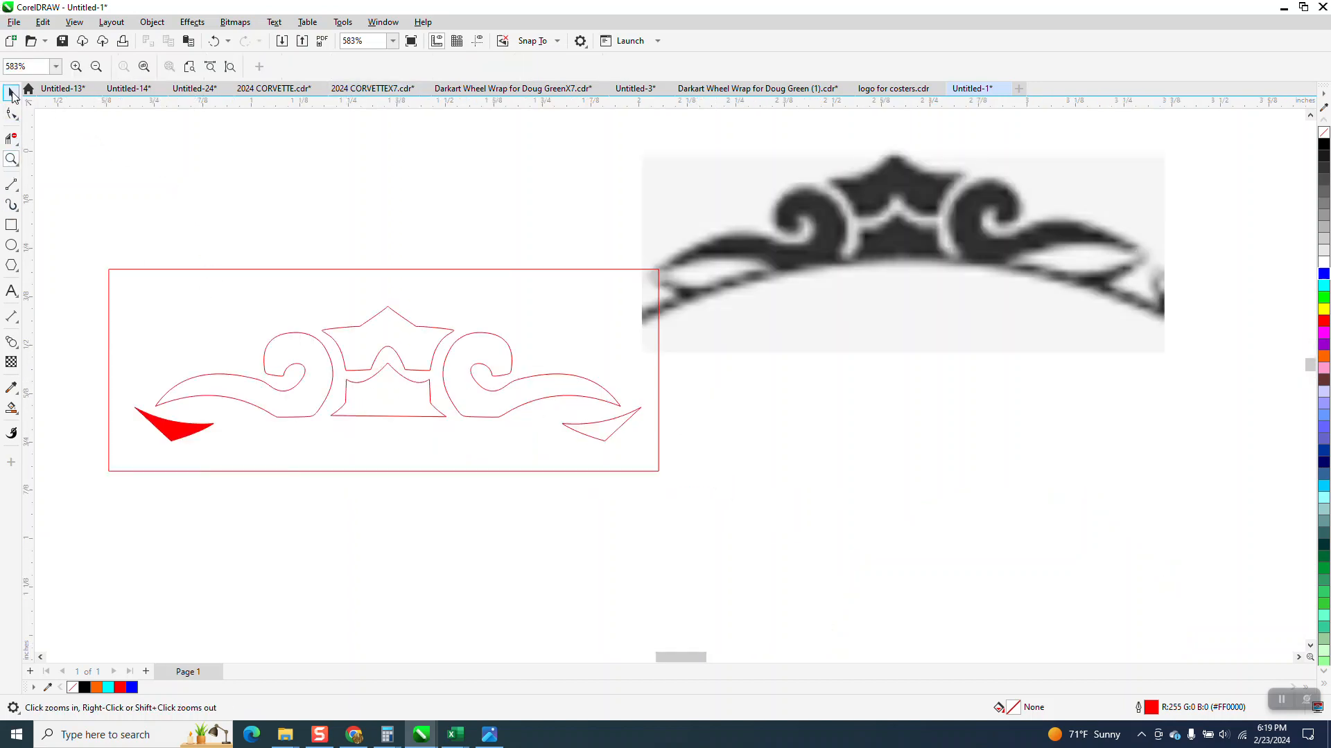
# Step: Smart Fill the ornament's closed shapes in red without an outline, moving each filled piece 1 inch upward clear of the original
pyautogui.click(11, 92)
pyautogui.click(175, 431)
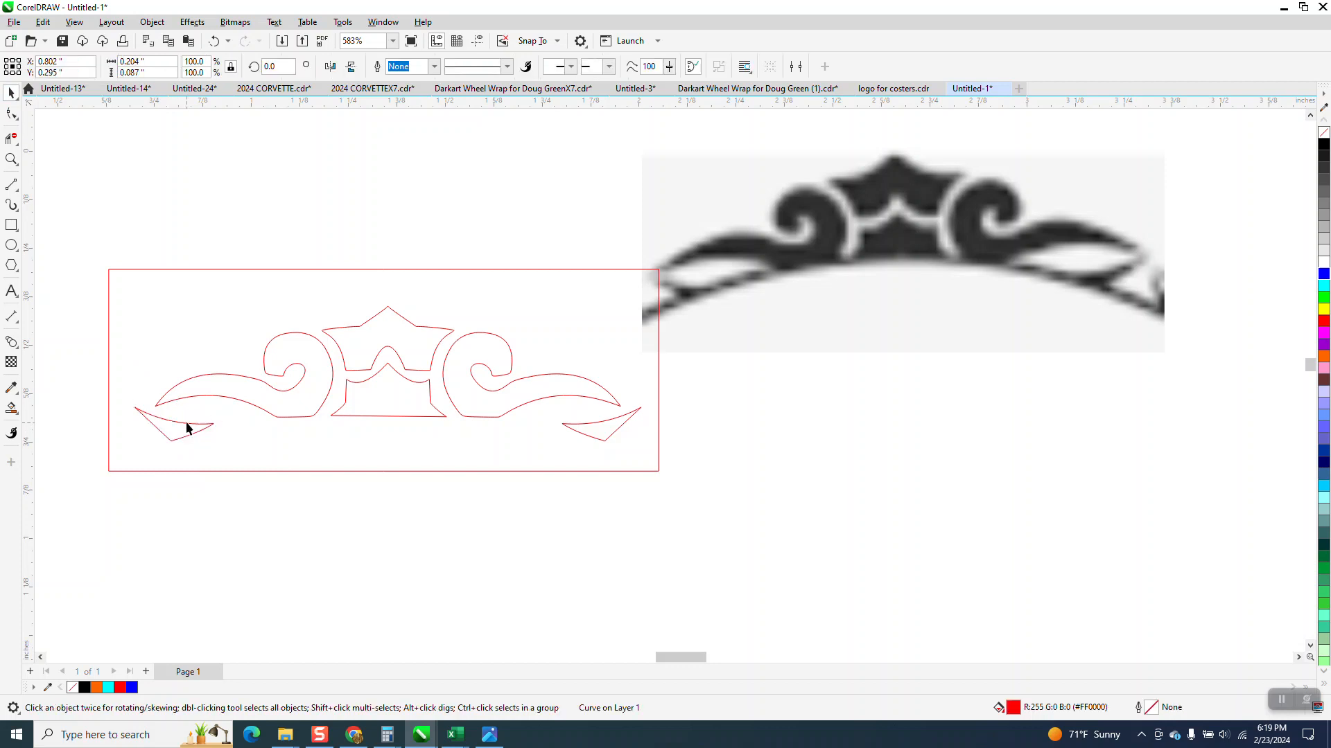
pyautogui.click(12, 408)
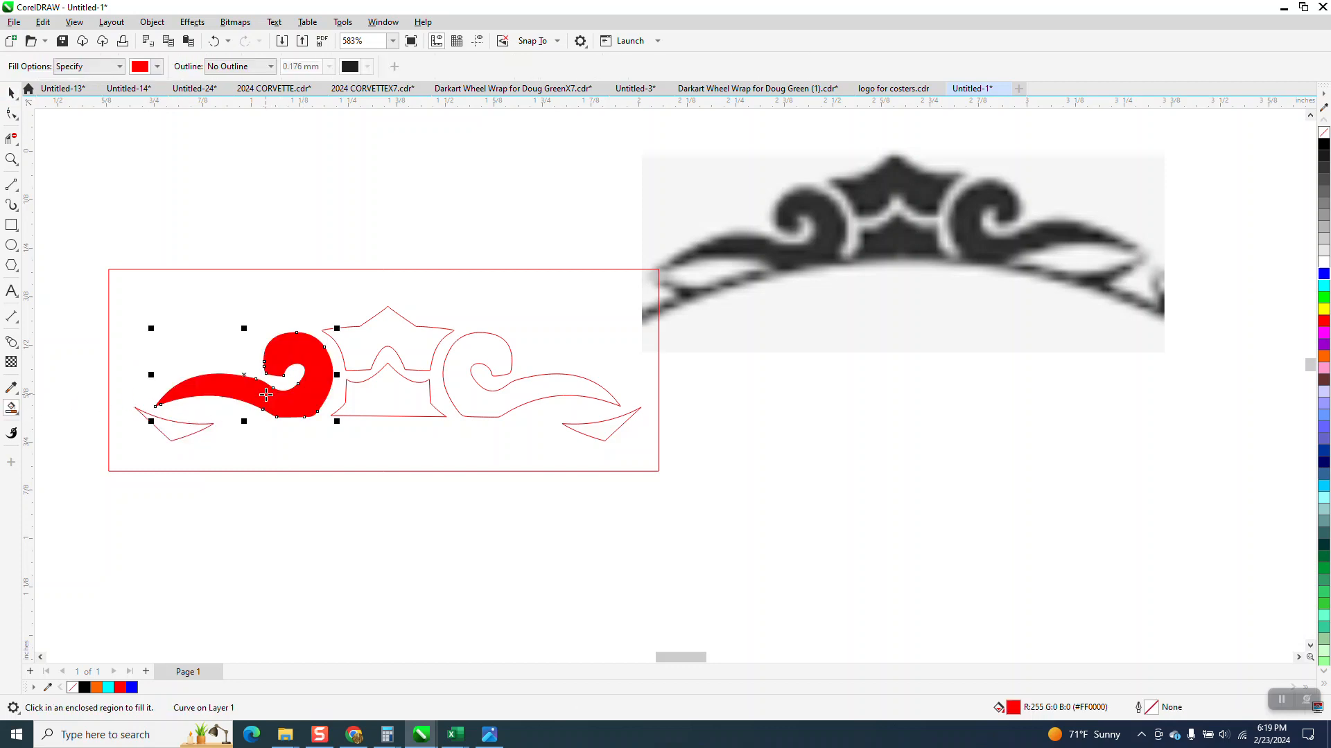
pyautogui.click(370, 343)
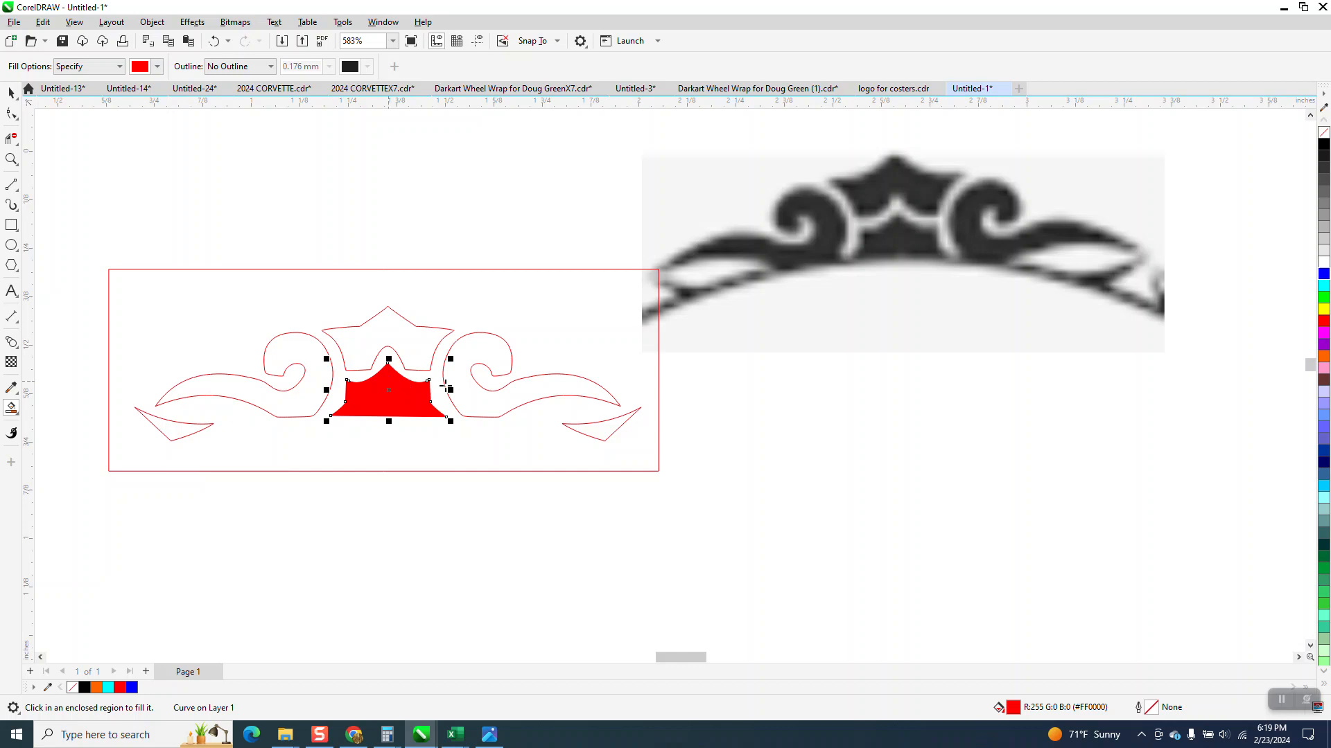
pyautogui.scroll(-3, 592, 478)
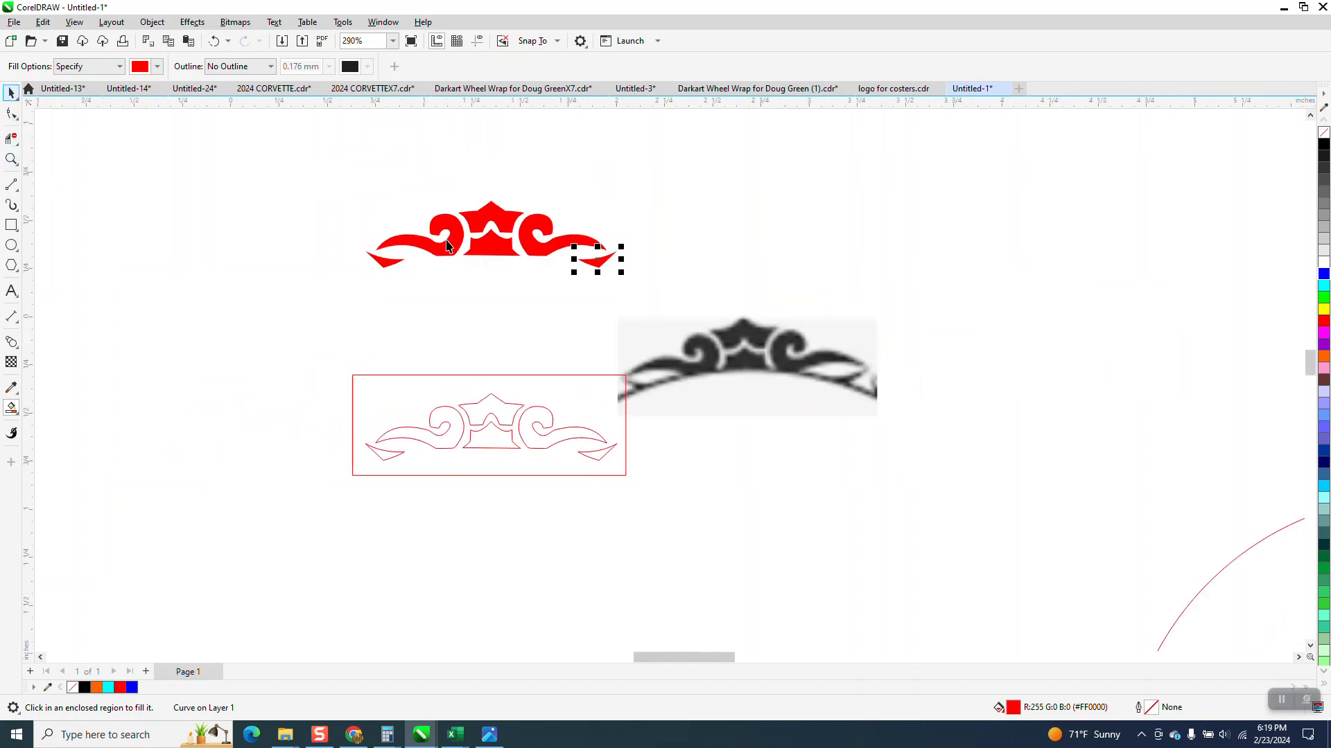
# Step: Remove the red fill from all six copied ornament pieces and give them a black hairline outline
pyautogui.click(11, 93)
pyautogui.moveTo(471, 274); pyautogui.dragTo(639, 305)
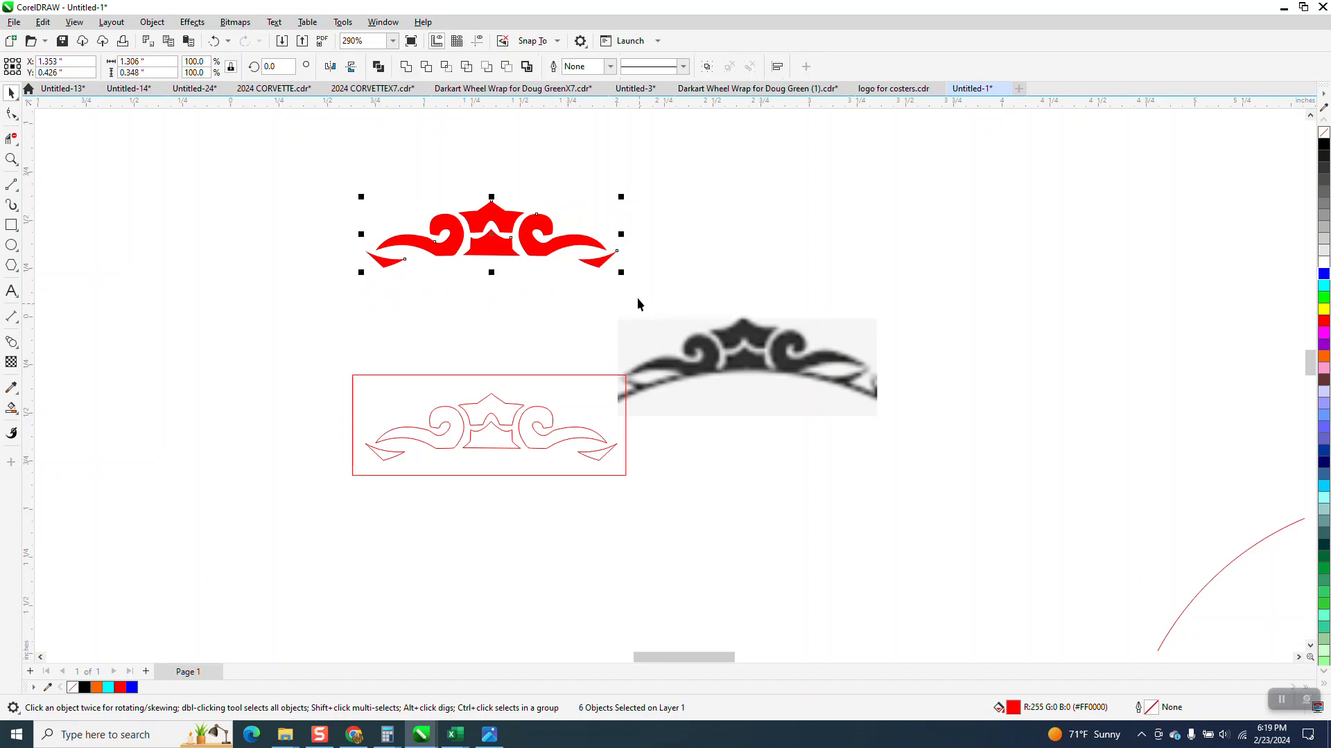
pyautogui.click(1323, 132)
pyautogui.rightClick(1323, 143)
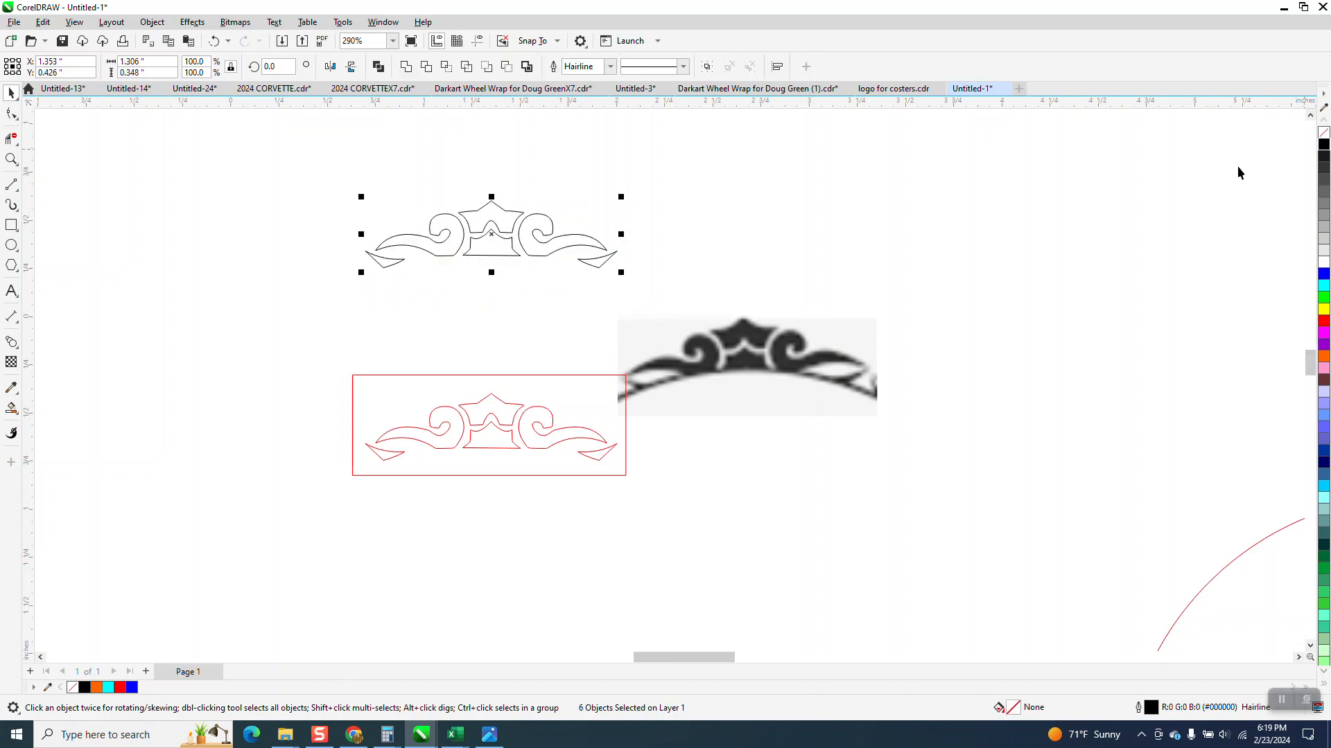
# Step: Delete the original red ornament outlines with their surrounding rectangle, and move the reference bitmap farther right
pyautogui.moveTo(312, 347); pyautogui.dragTo(660, 503)
pyautogui.press('Delete')
pyautogui.moveTo(671, 380); pyautogui.dragTo(844, 376)
# Step: Group the six black ornament pieces, and center both the red circle and the ornament group on the page
pyautogui.moveTo(295, 172); pyautogui.dragTo(627, 291)
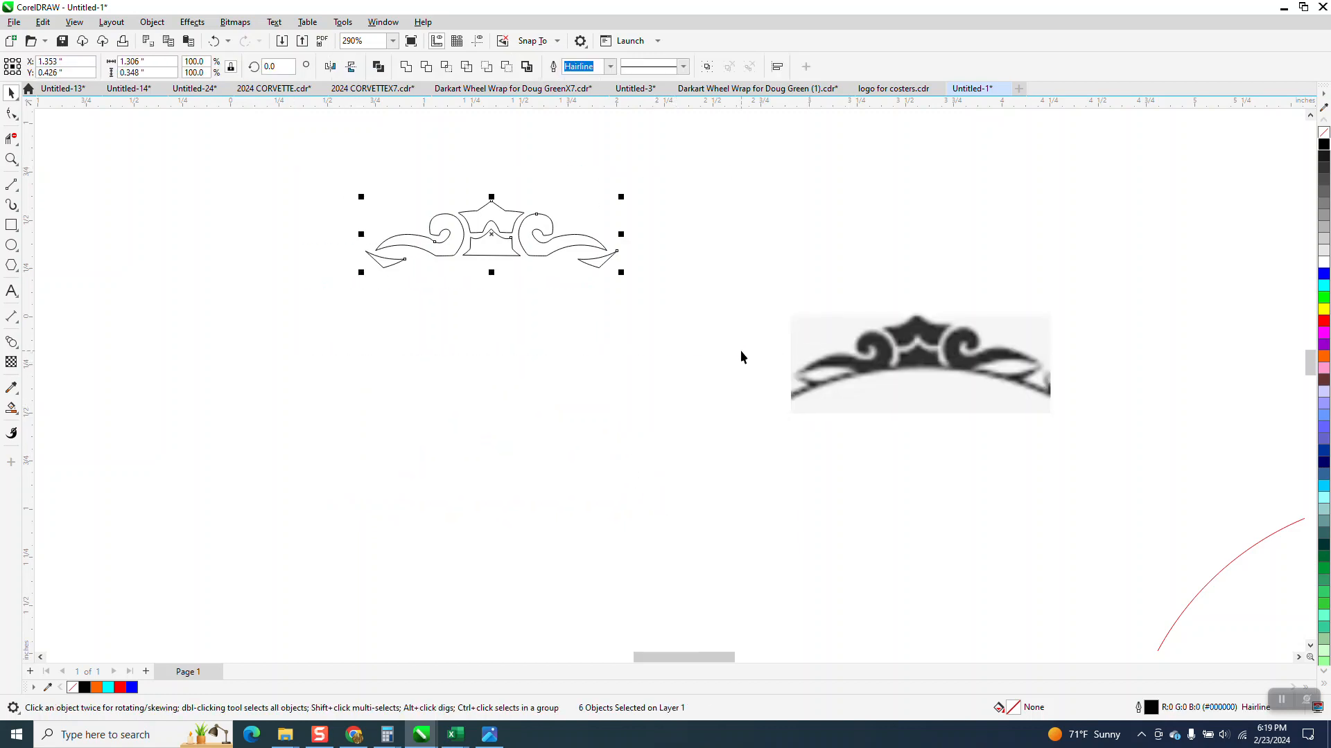
pyautogui.hotkey('ctrl', 'g')
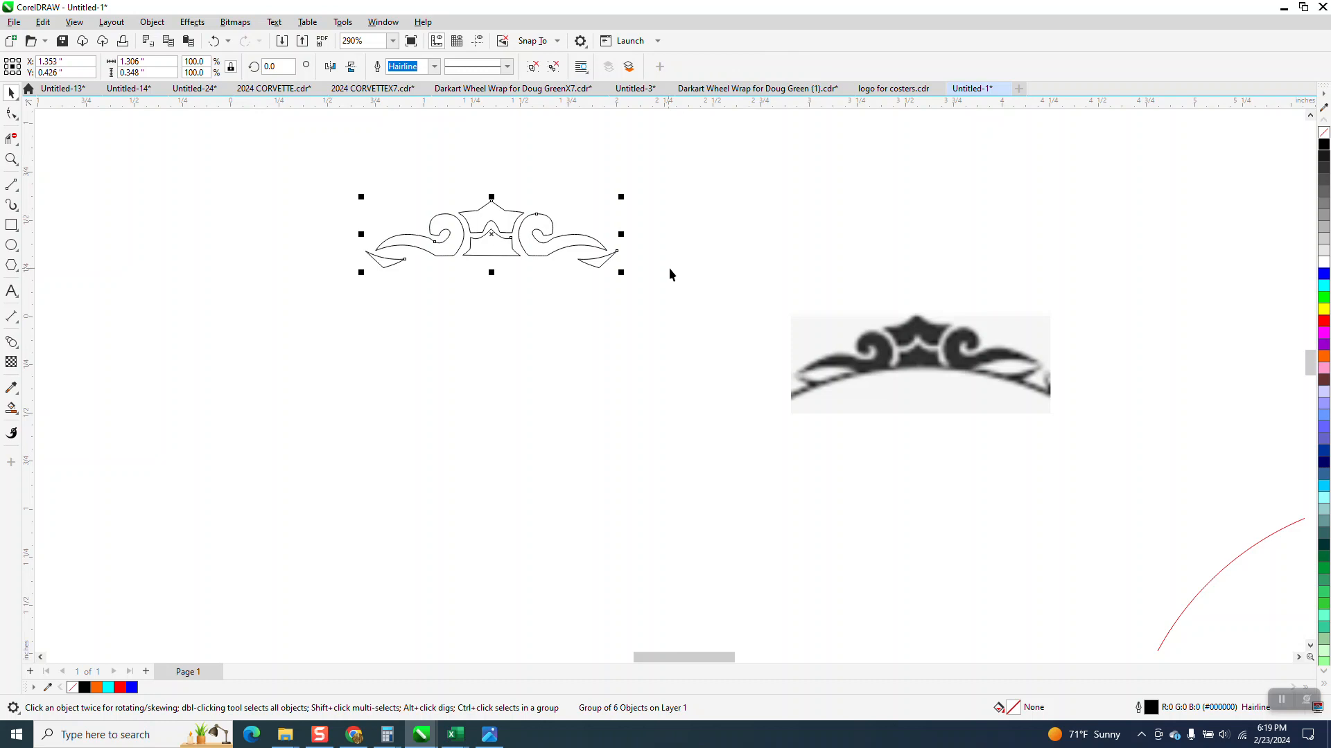
pyautogui.scroll(-5, 667, 268)
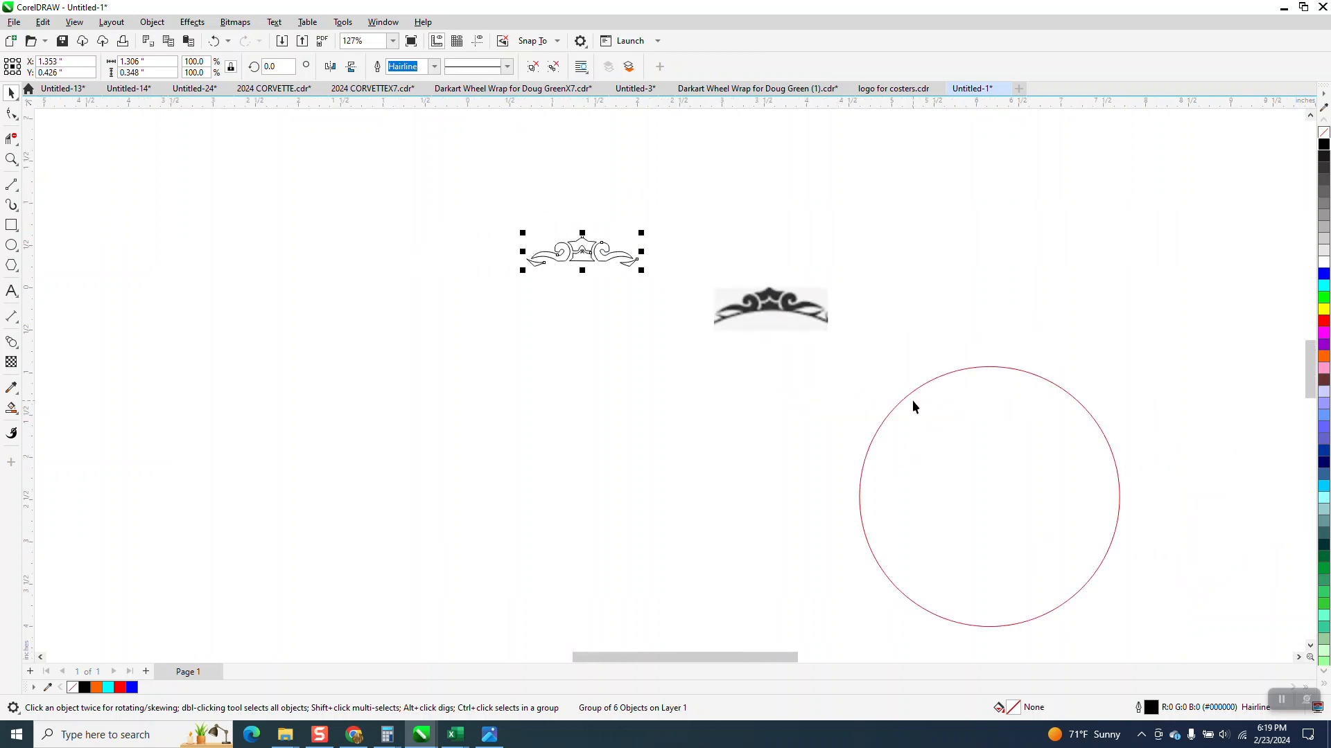
pyautogui.click(912, 400)
pyautogui.press('p')
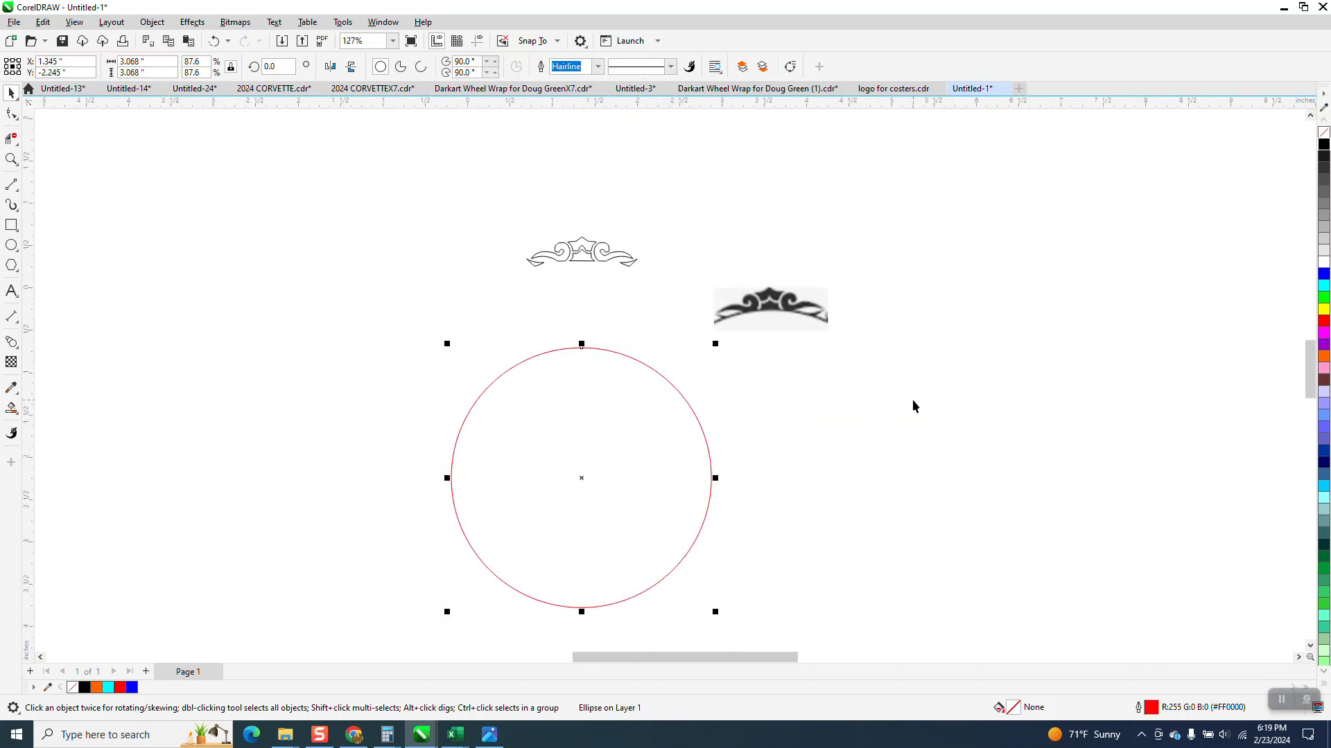
pyautogui.click(587, 256)
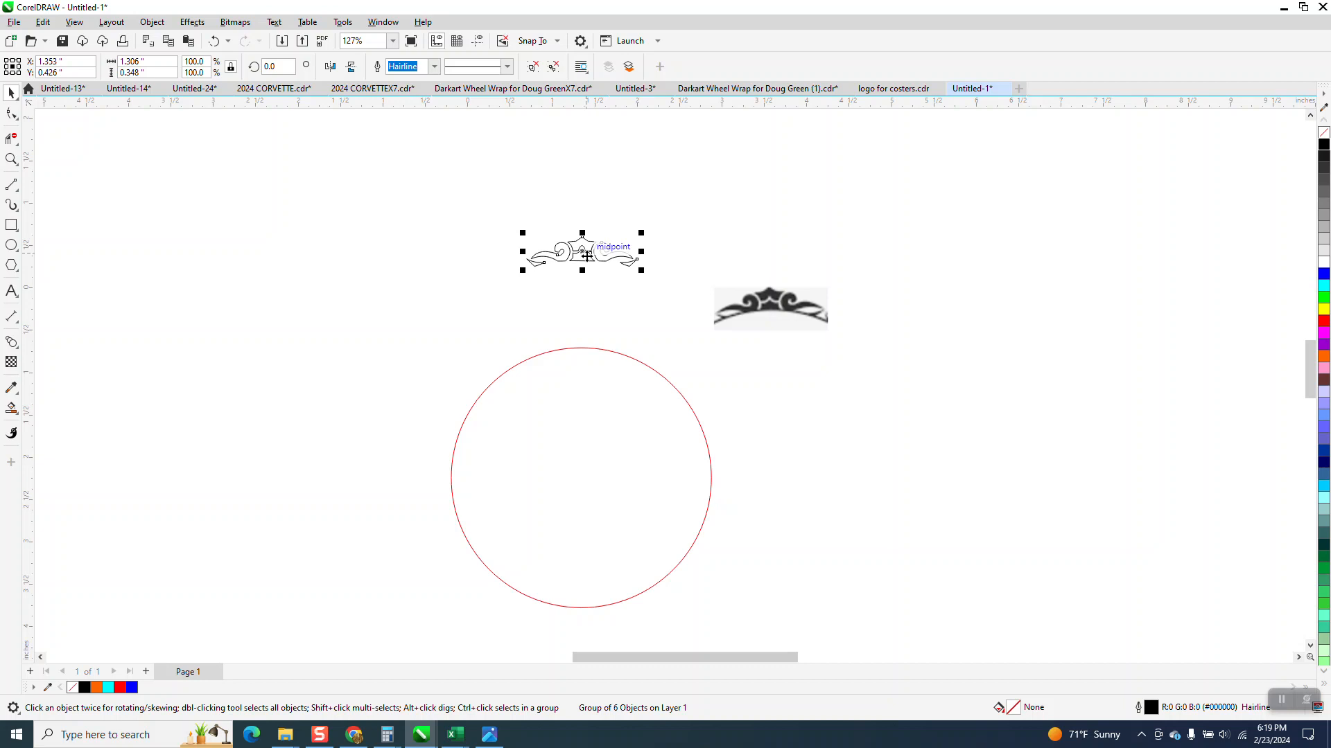
pyautogui.press('p')
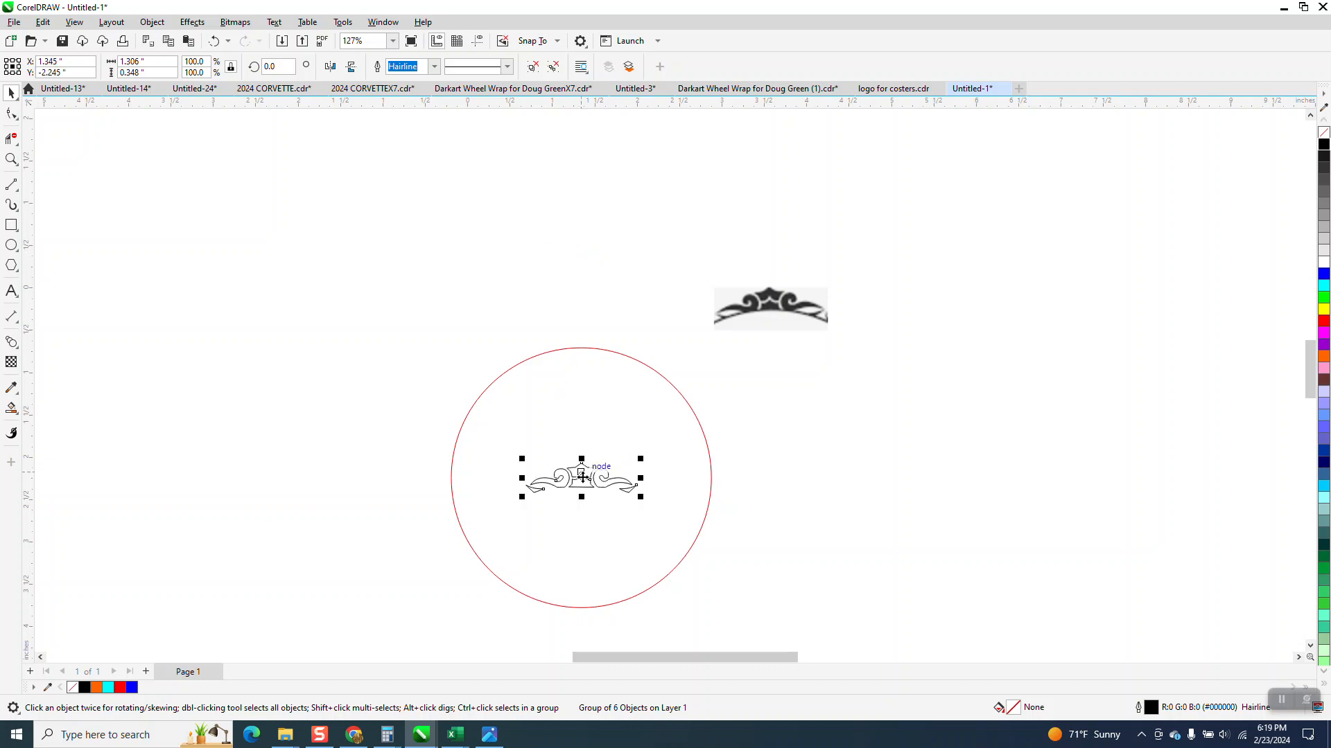
# Step: Move the ornament up onto the circle's top edge and add an enlarged concentric circle copy about 3.708" across around it
pyautogui.moveTo(582, 479); pyautogui.dragTo(587, 341)
pyautogui.click(11, 160)
pyautogui.moveTo(372, 290); pyautogui.dragTo(841, 612)
pyautogui.click(7, 93)
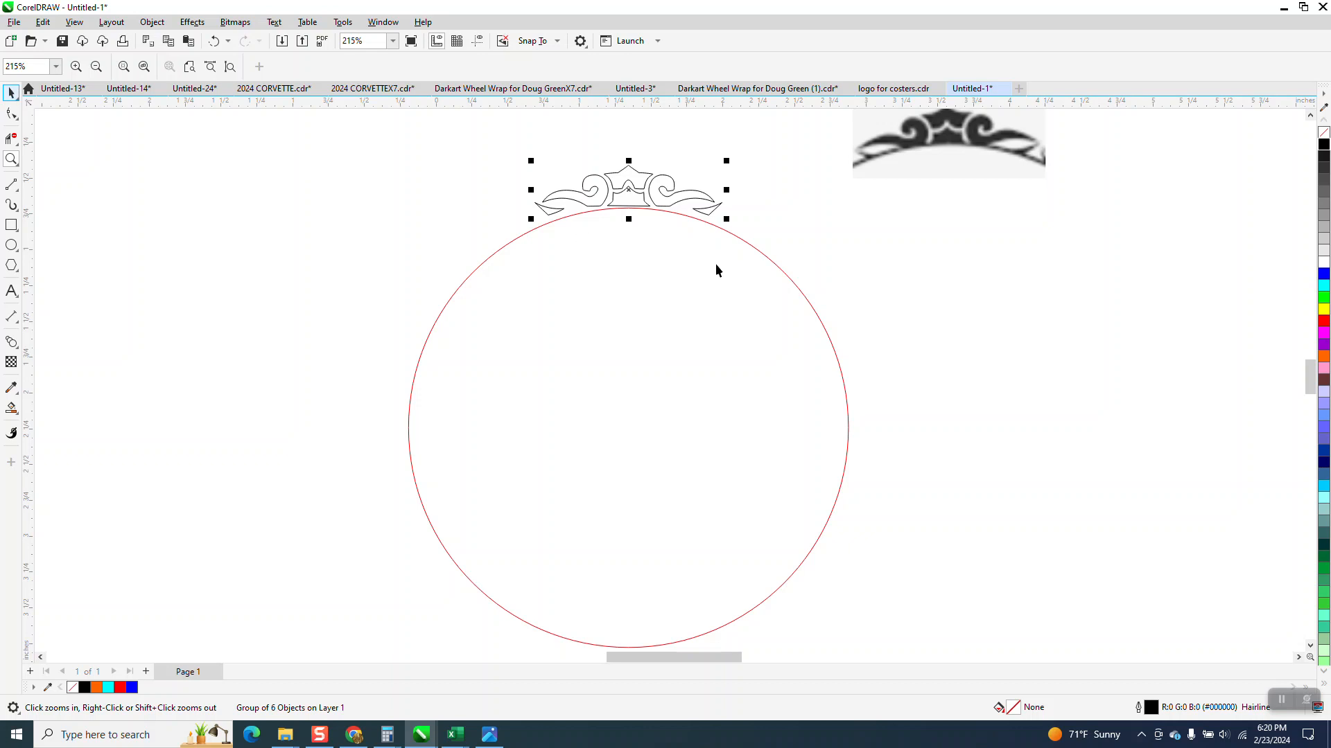
pyautogui.click(804, 297)
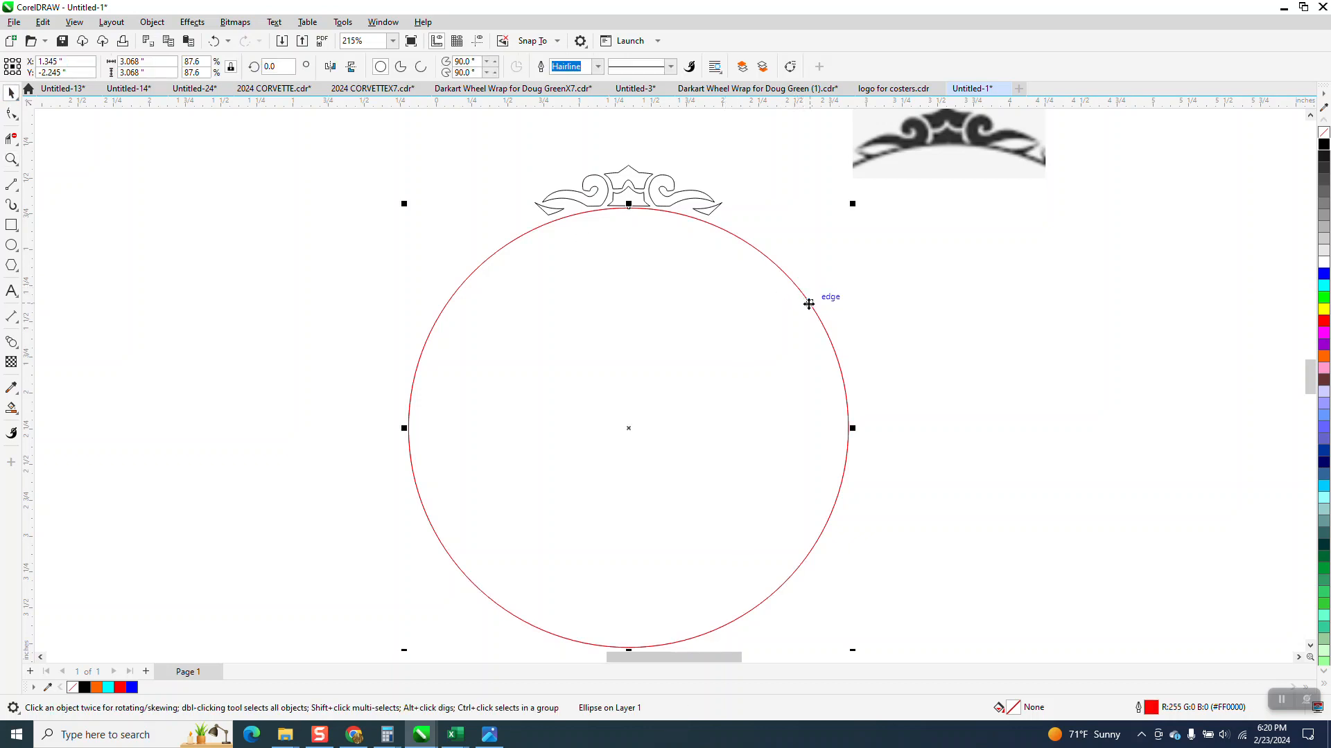
pyautogui.moveTo(854, 208); pyautogui.dragTo(898, 156)
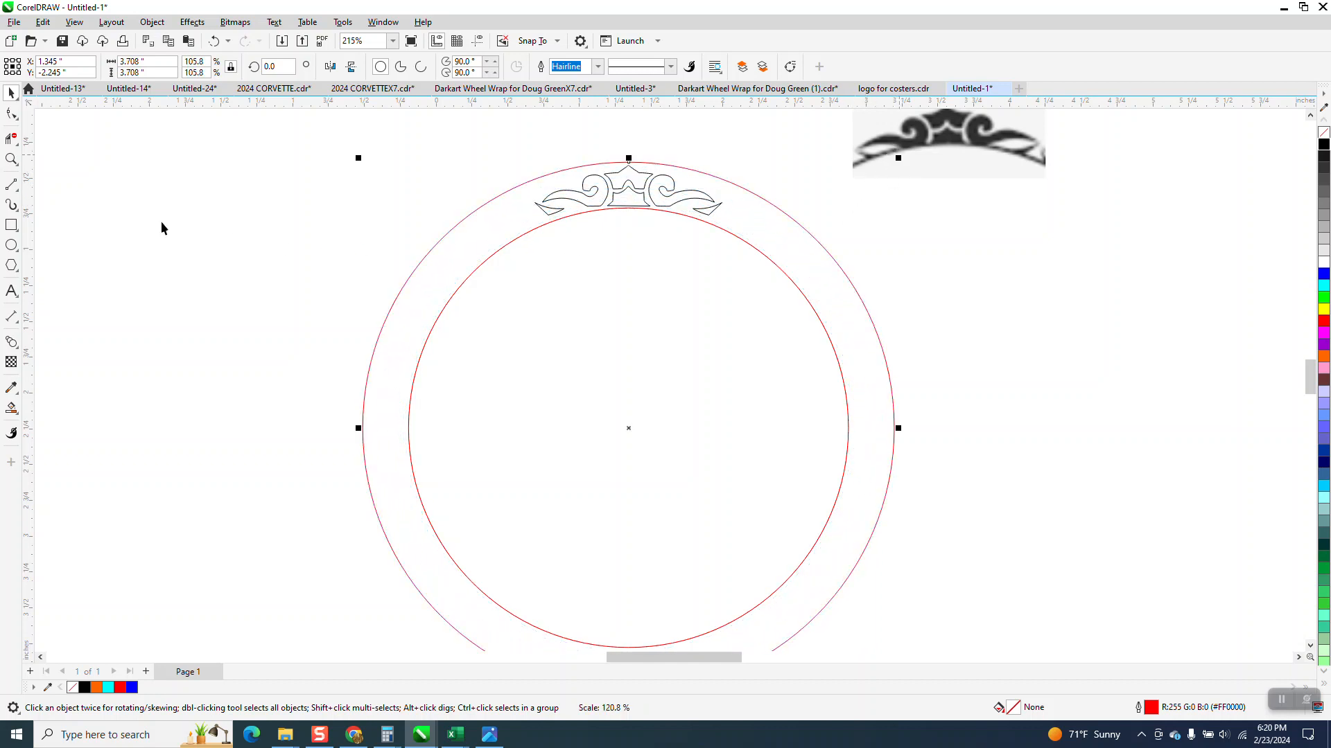
# Step: Draw a vertical 2-Point Line centered on the page and extend it past the outer circle to about 3.894" long
pyautogui.click(18, 191)
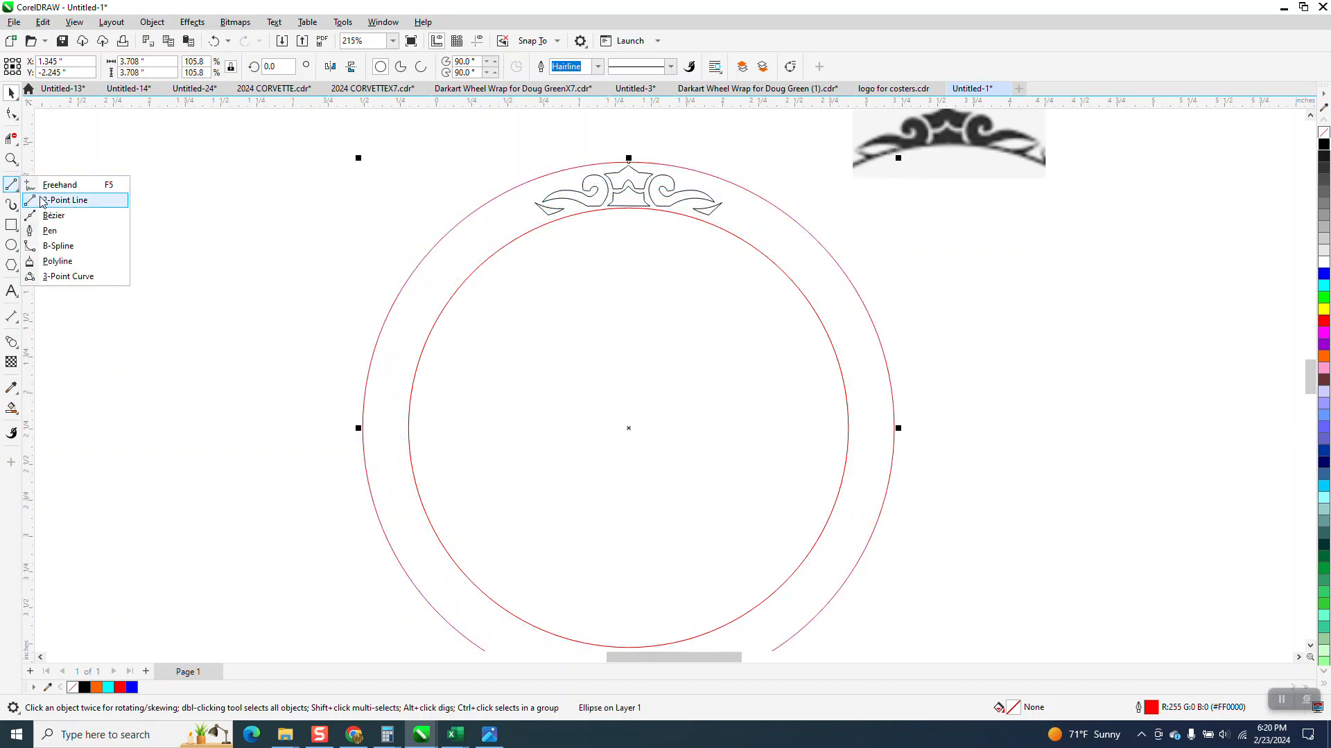
pyautogui.click(48, 200)
pyautogui.moveTo(225, 196); pyautogui.dragTo(251, 624)
pyautogui.press('p')
pyautogui.moveTo(631, 210); pyautogui.dragTo(631, 124)
pyautogui.press('p')
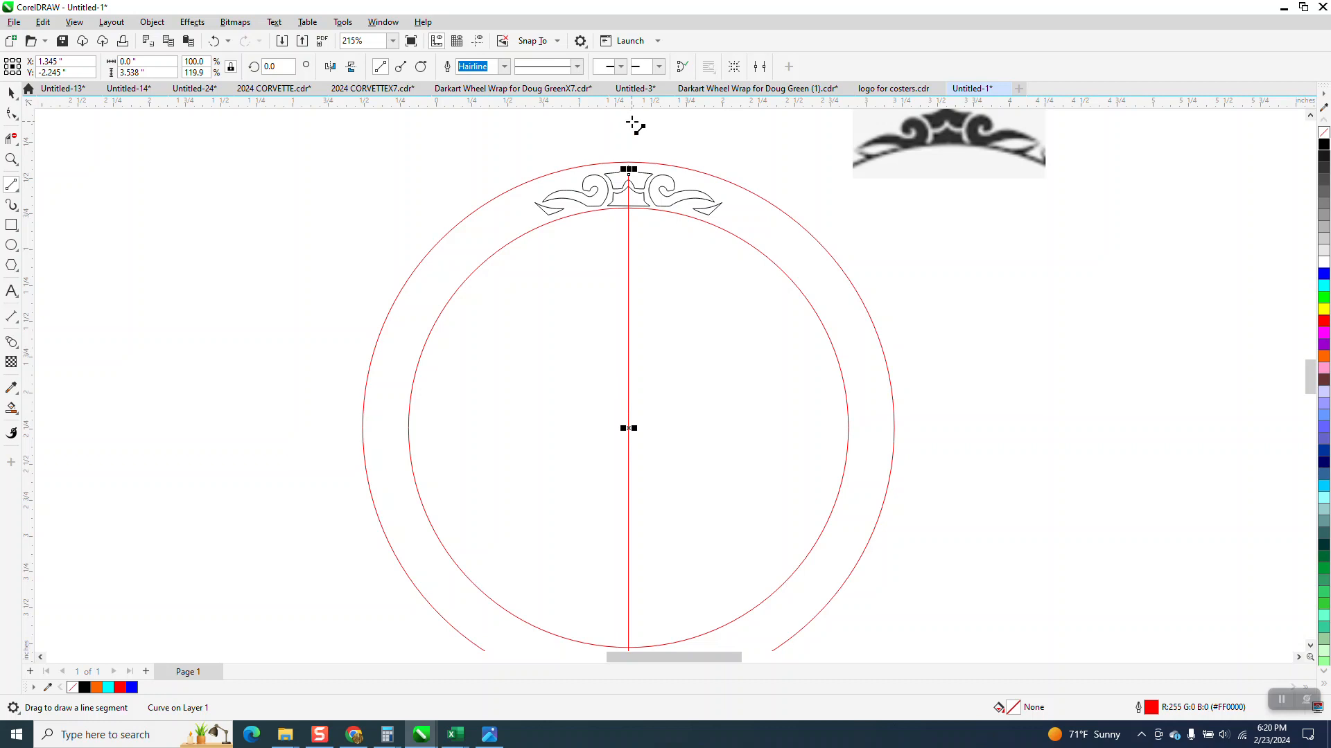
pyautogui.moveTo(629, 167); pyautogui.dragTo(632, 116)
pyautogui.press('p')
# Step: Rotate the vertical line to 22 degrees about the circle center and add a horizontally mirrored copy to form an X
pyautogui.click(12, 94)
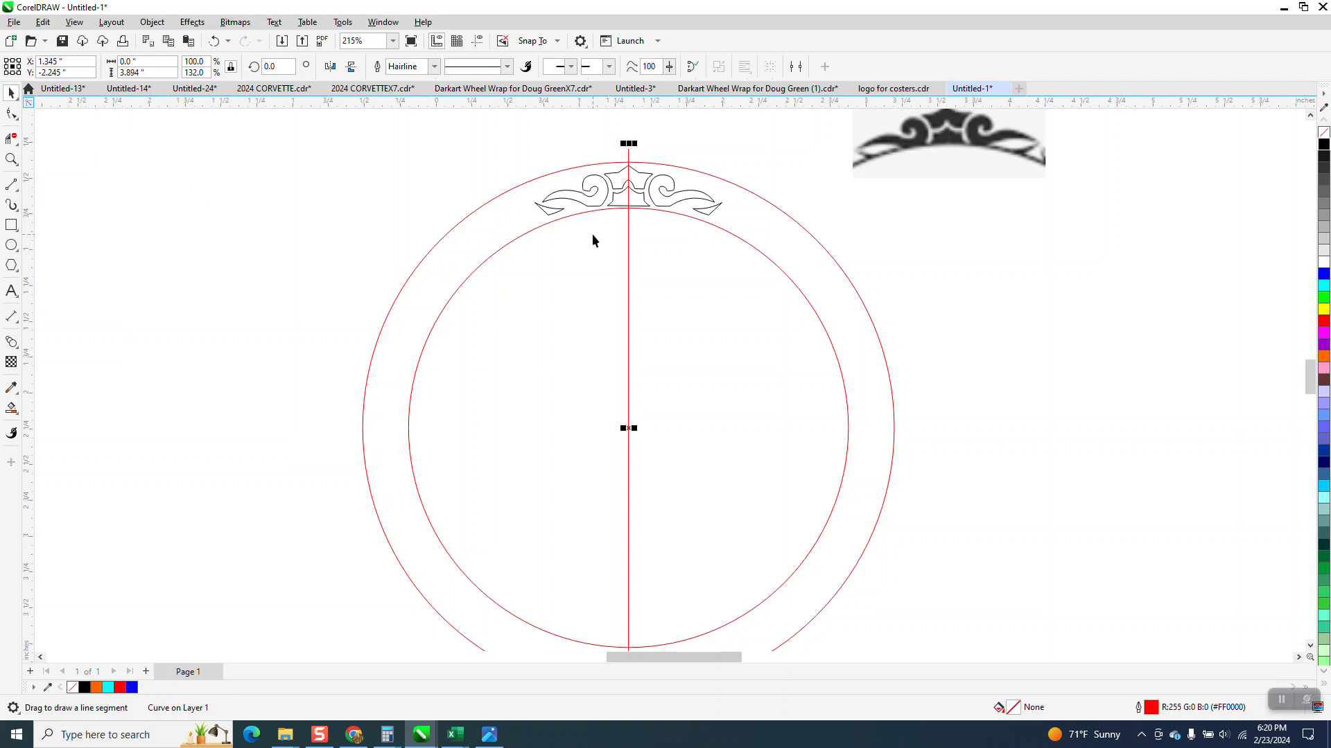
pyautogui.click(630, 427)
pyautogui.moveTo(629, 145); pyautogui.dragTo(522, 163)
pyautogui.moveTo(291, 69); pyautogui.dragTo(252, 72)
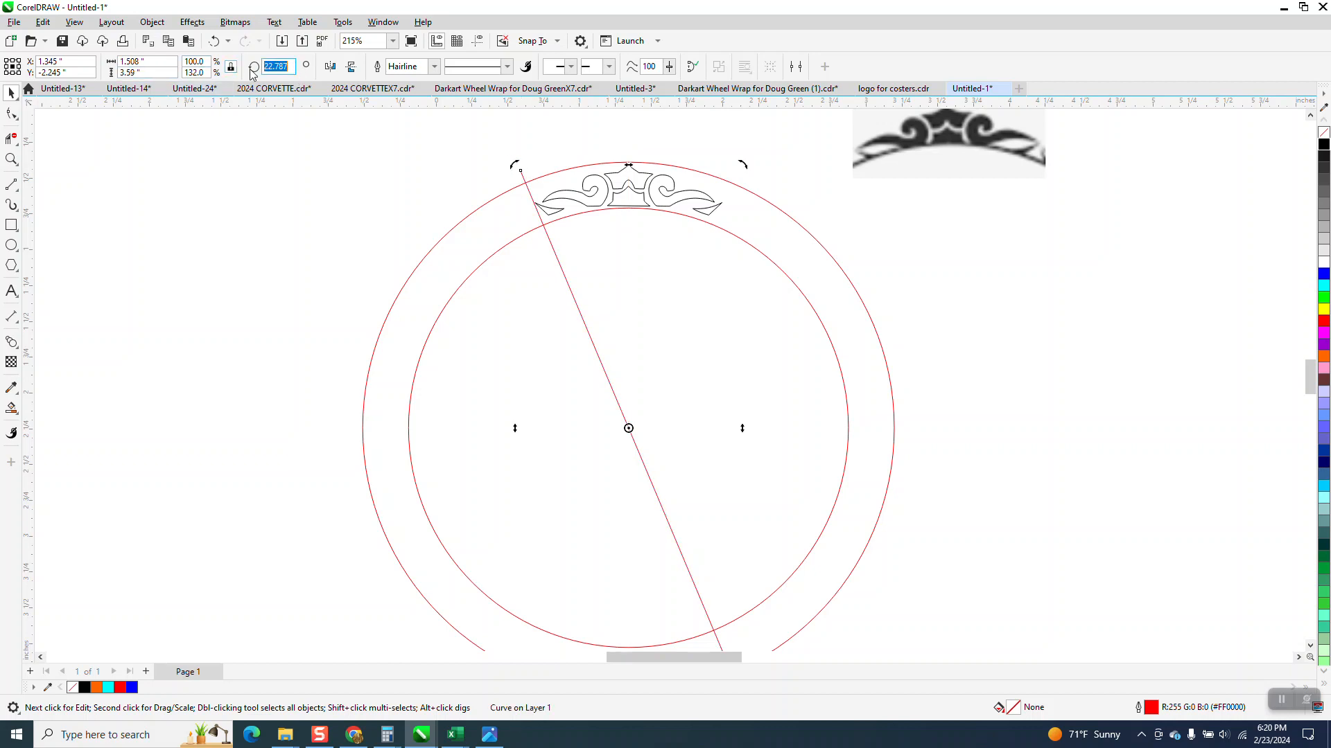
pyautogui.write('22')
pyautogui.press('Return')
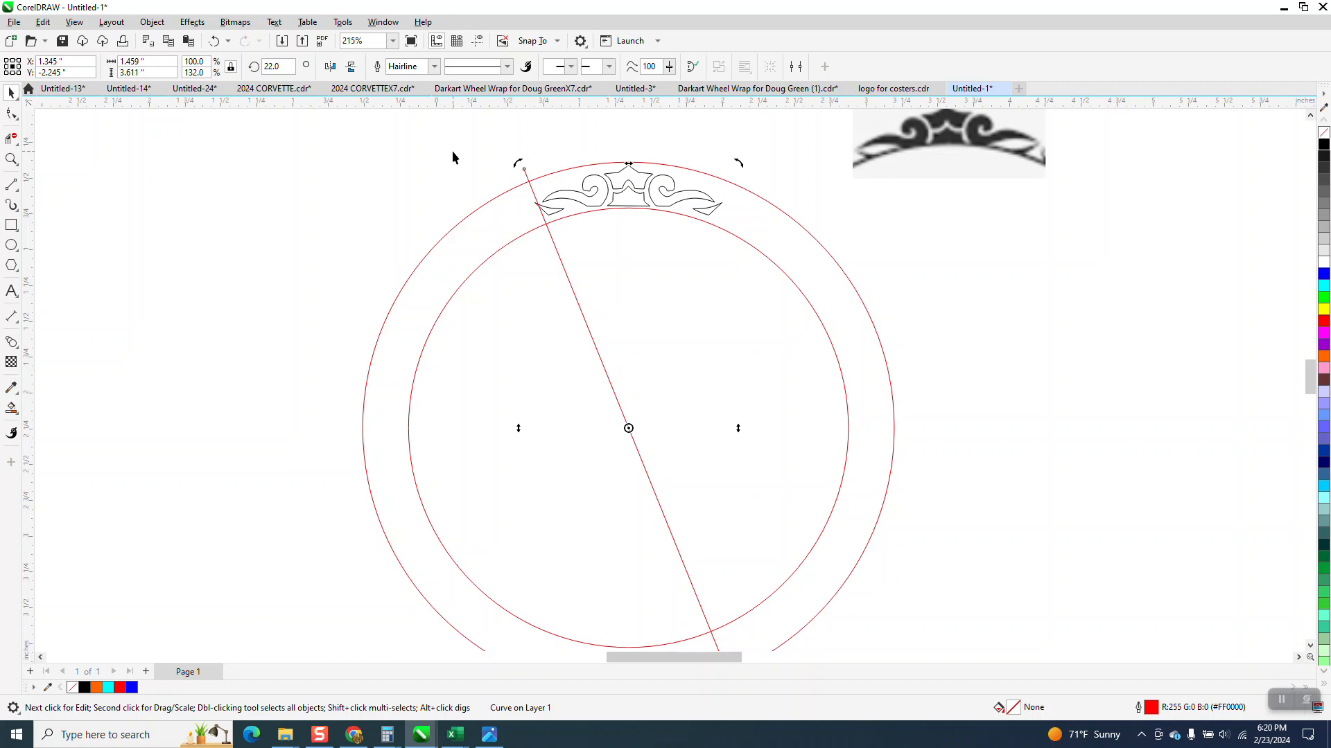
pyautogui.click(330, 67)
pyautogui.click(757, 179)
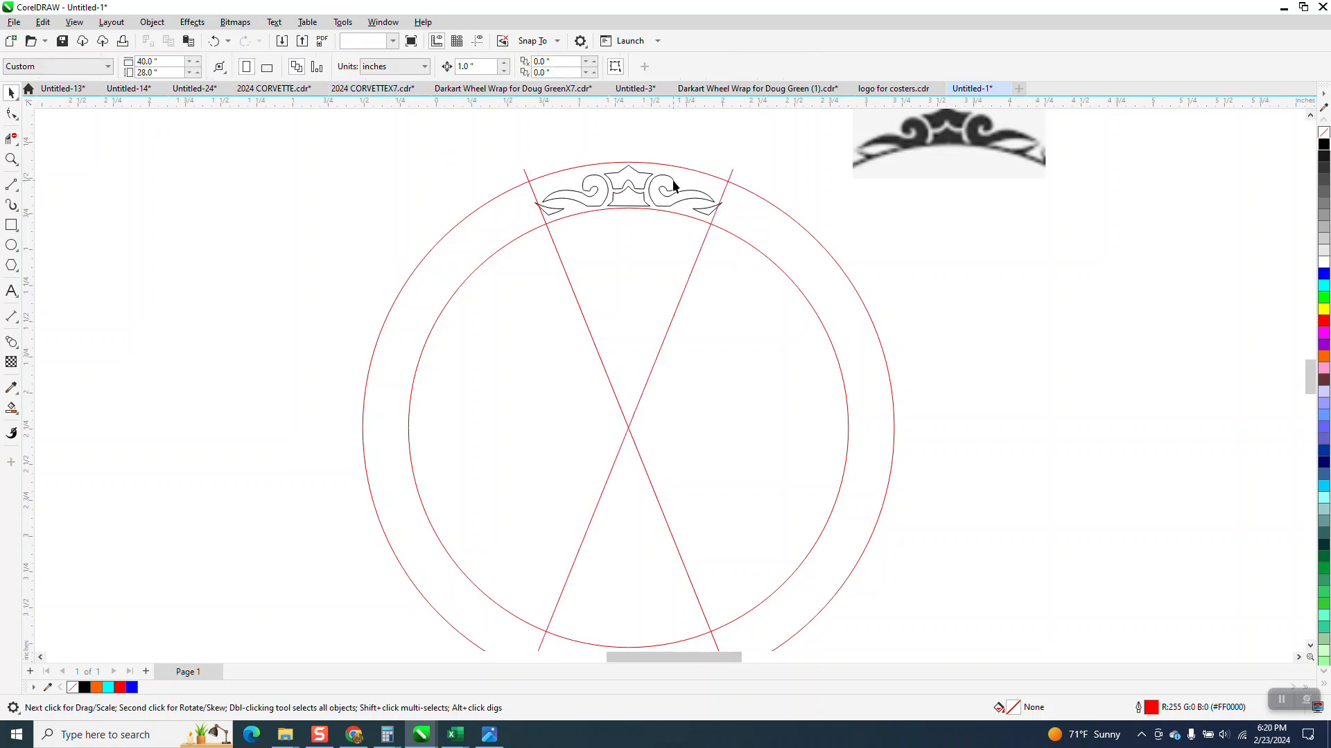
# Step: Nudge the ornament up out of the ring and Smart Fill the top ring segment between the two lines in red
pyautogui.click(673, 186)
pyautogui.press('Up')
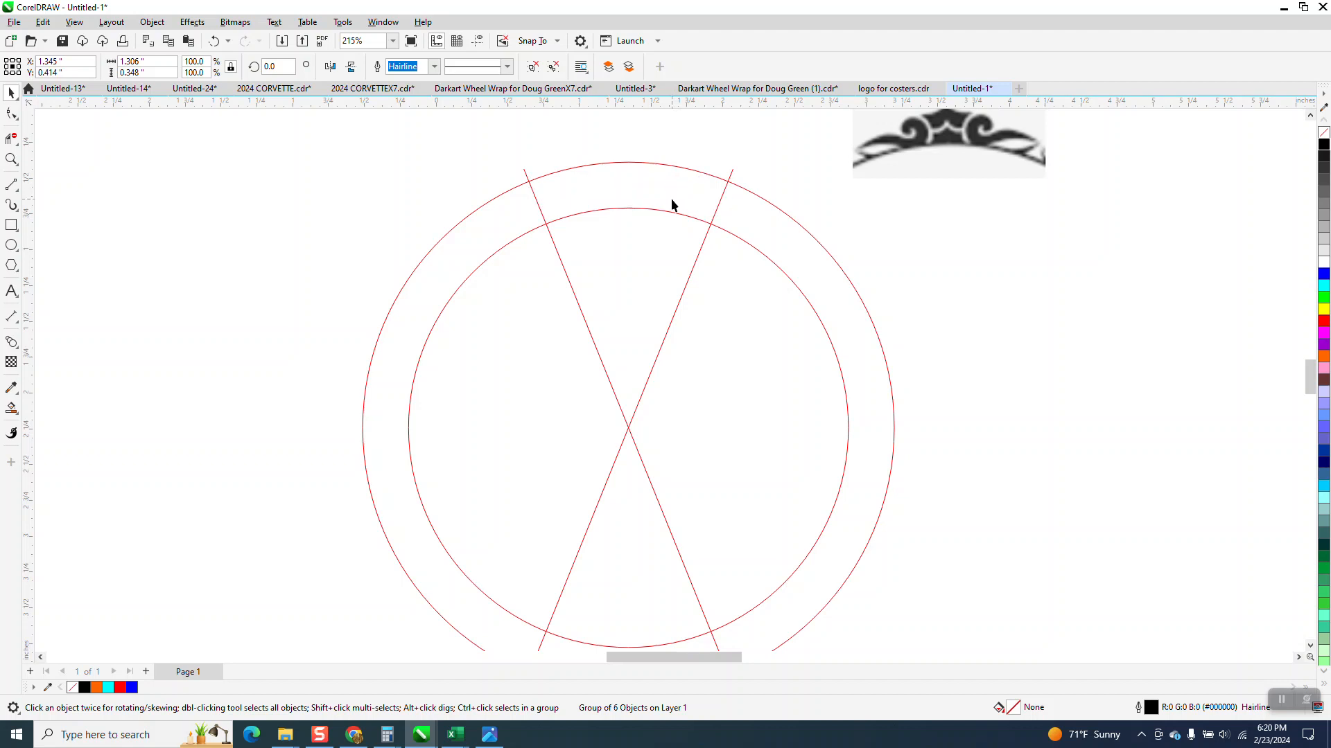
pyautogui.click(11, 408)
pyautogui.click(614, 179)
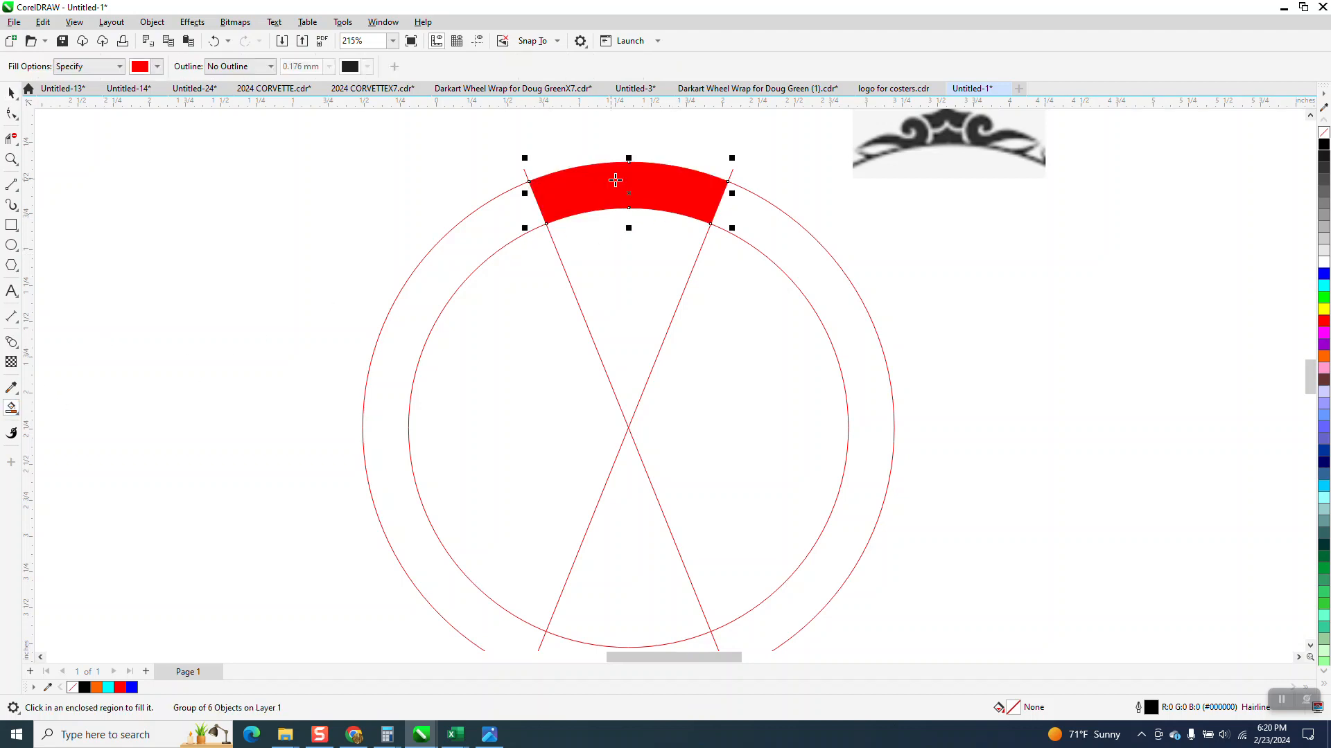
# Step: Nudge the filled ring segment 2 inches left, clear of the circles
pyautogui.scroll(-2, 707, 355)
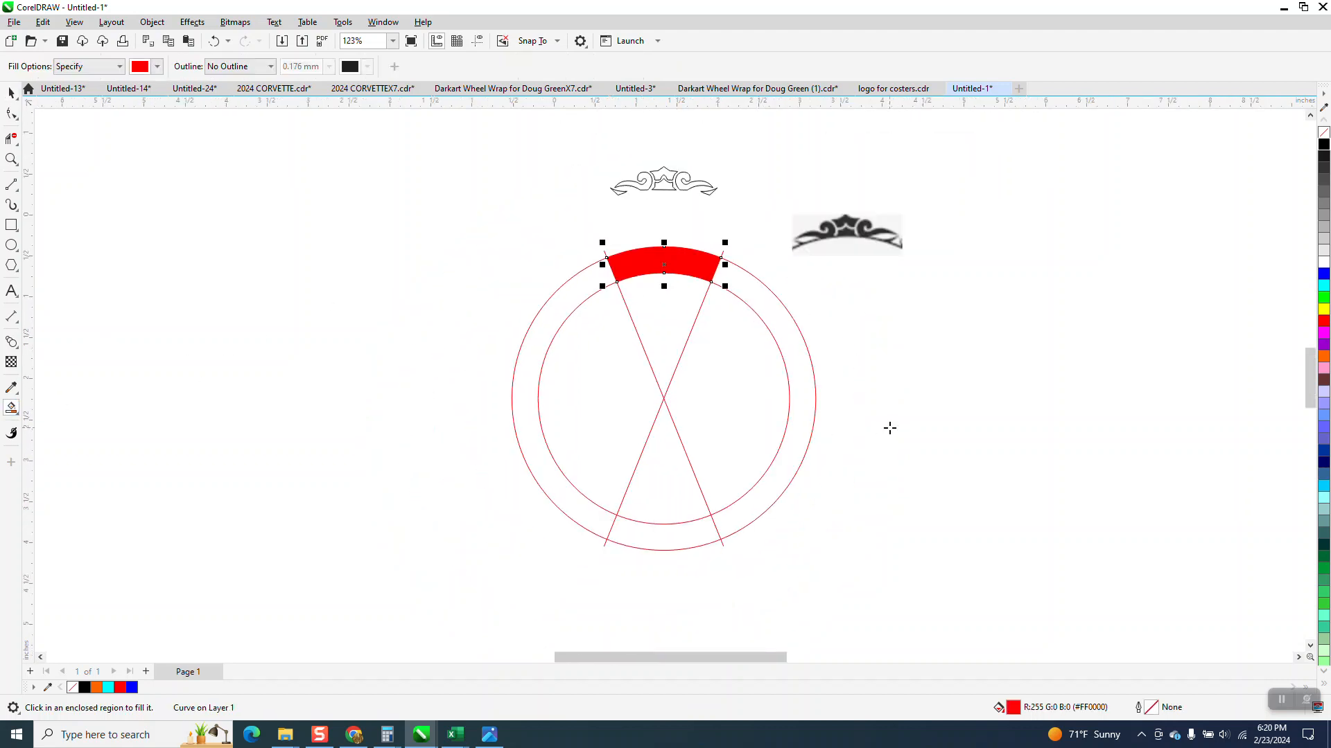
pyautogui.press('Down')
pyautogui.press('Up')
pyautogui.press('Left')
pyautogui.press('Left')
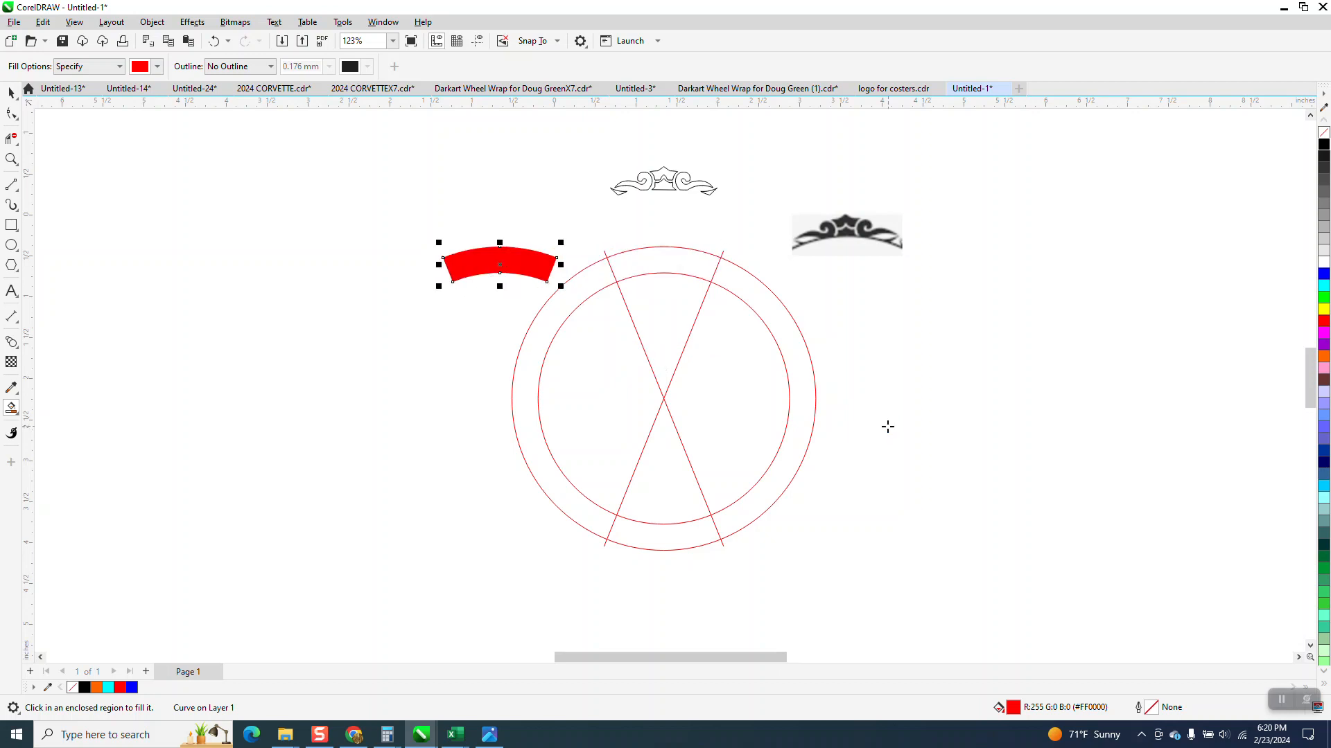
# Step: Change the arched segment to a black outline without fill, and move the ornament group just above it
pyautogui.click(1323, 132)
pyautogui.rightClick(1324, 143)
pyautogui.click(9, 94)
pyautogui.moveTo(681, 188); pyautogui.dragTo(528, 229)
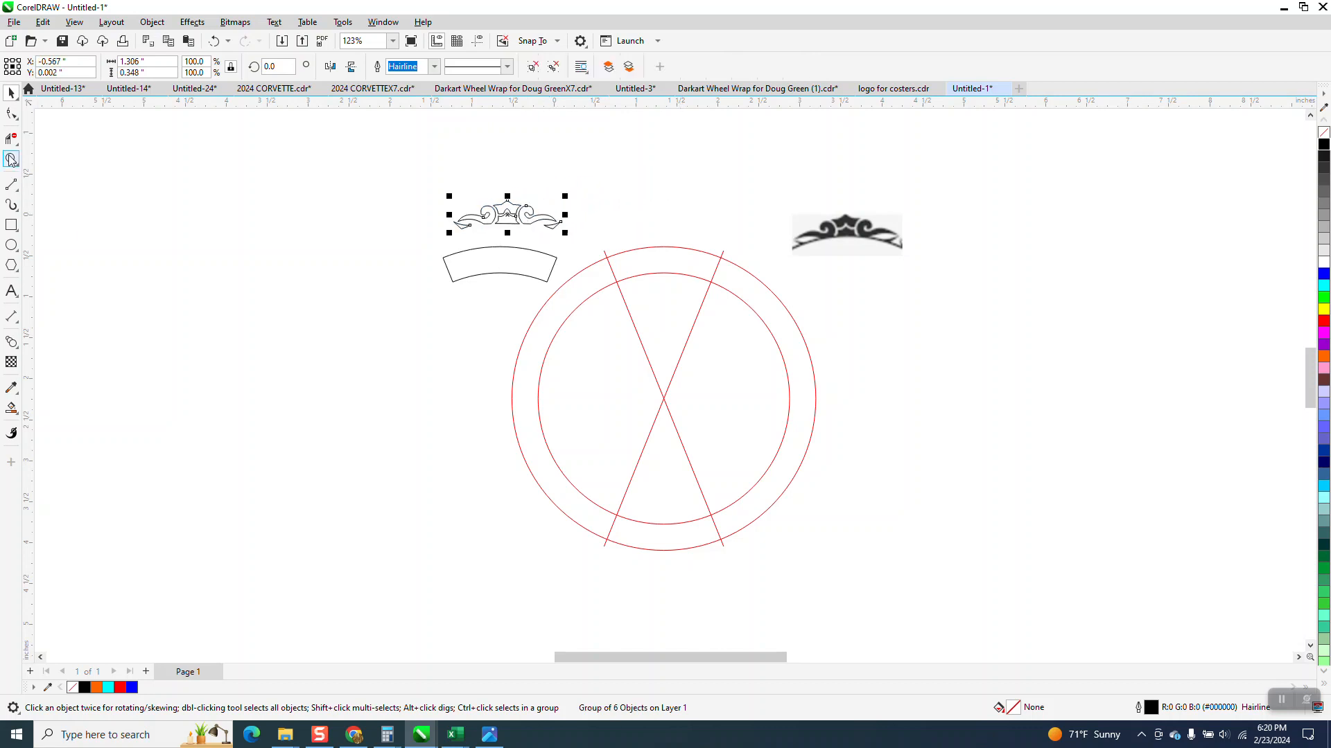
# Step: Warp the ornament group with a new envelope created from the arched segment's shape
pyautogui.click(11, 159)
pyautogui.moveTo(413, 193); pyautogui.dragTo(720, 318)
pyautogui.click(12, 93)
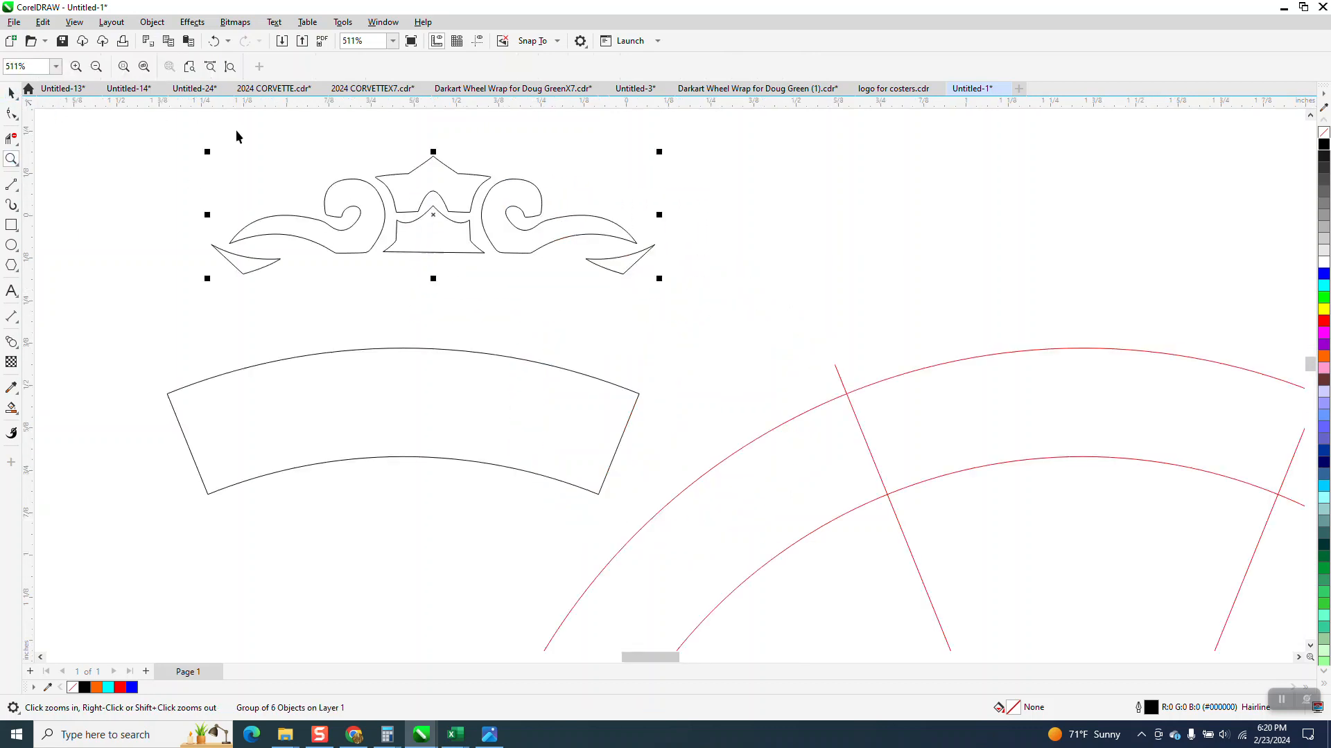
pyautogui.click(198, 25)
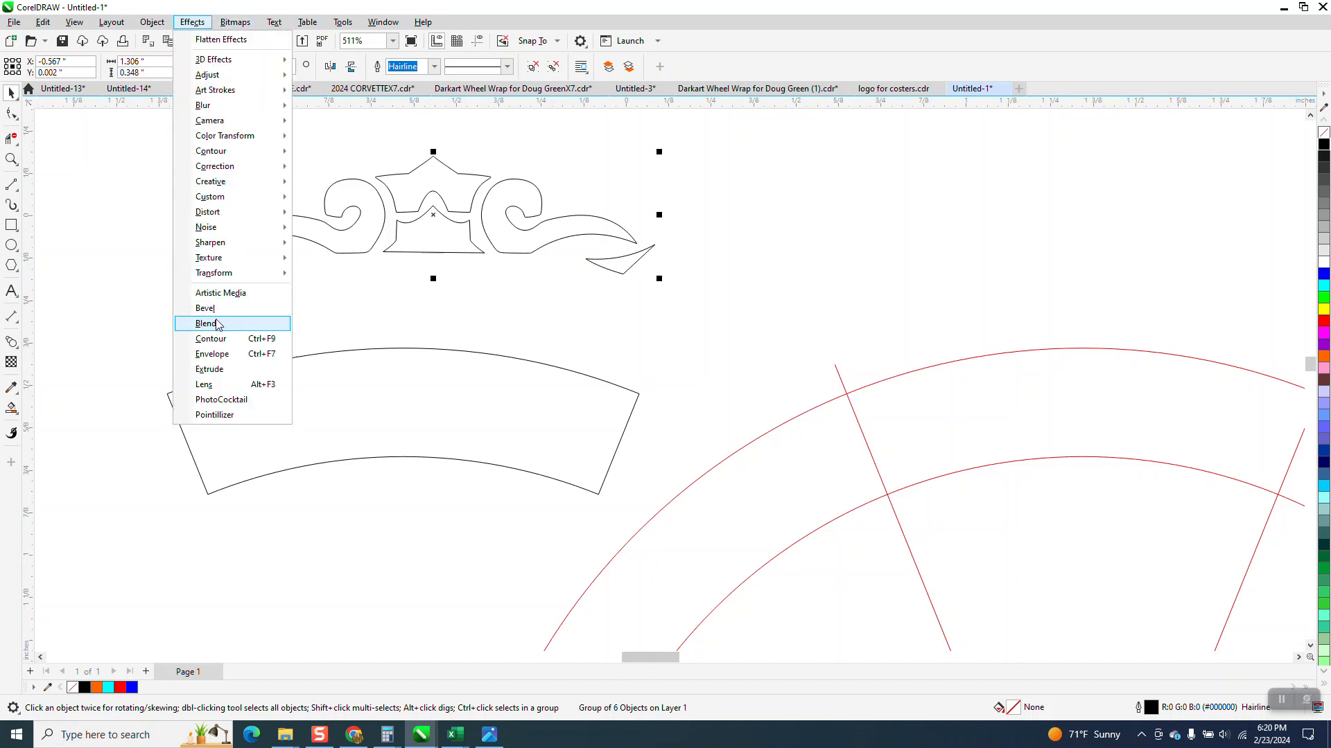
pyautogui.press('Escape')
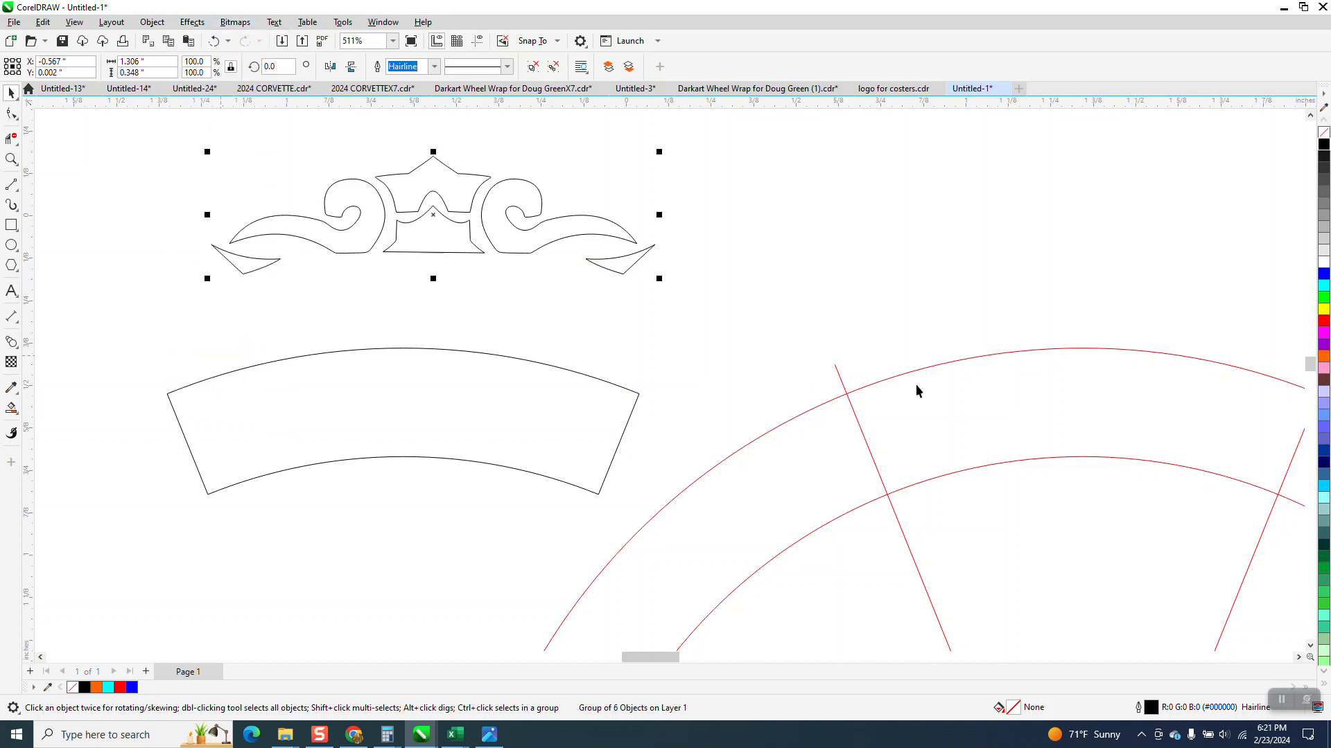
pyautogui.hotkey('ctrl', 'F7')
pyautogui.click(1135, 350)
pyautogui.click(311, 415)
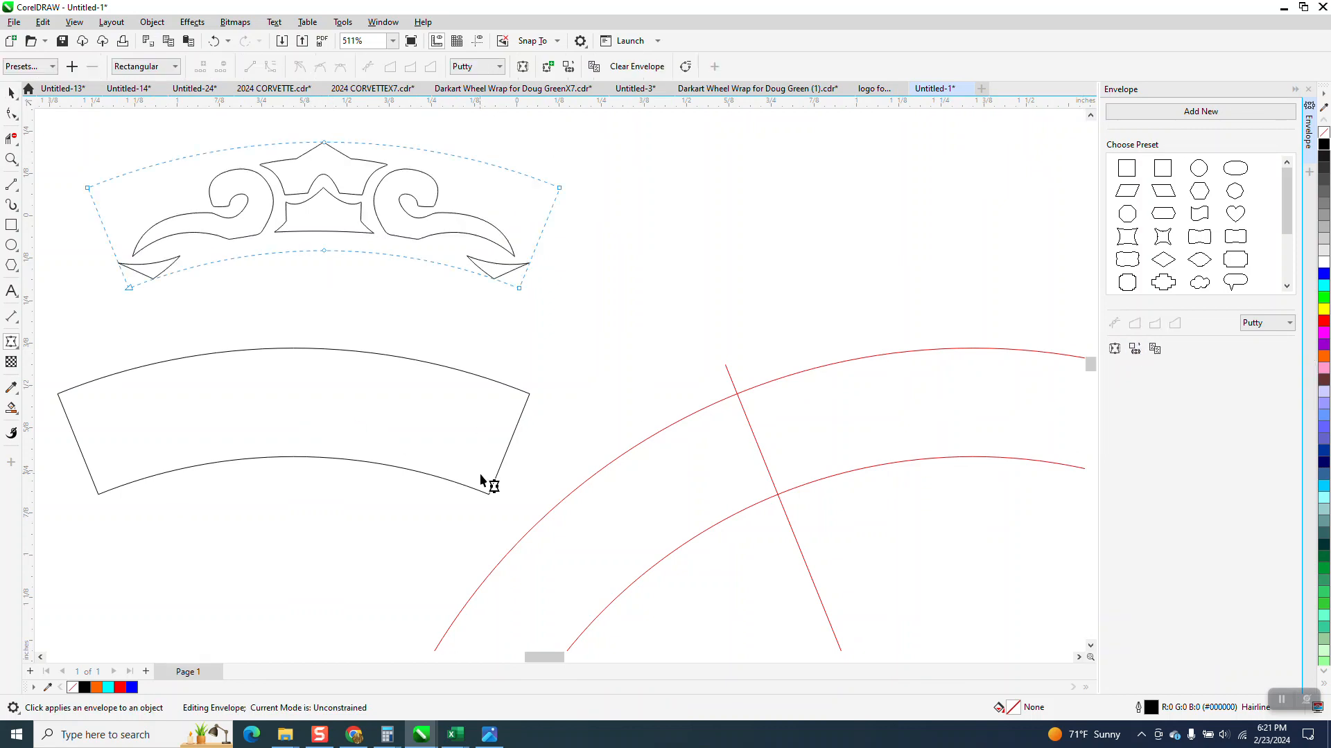
# Step: Align the warped ornament with the arched segment, center to center
pyautogui.click(11, 92)
pyautogui.scroll(-1, 375, 303)
pyautogui.scroll(-1, 344, 309)
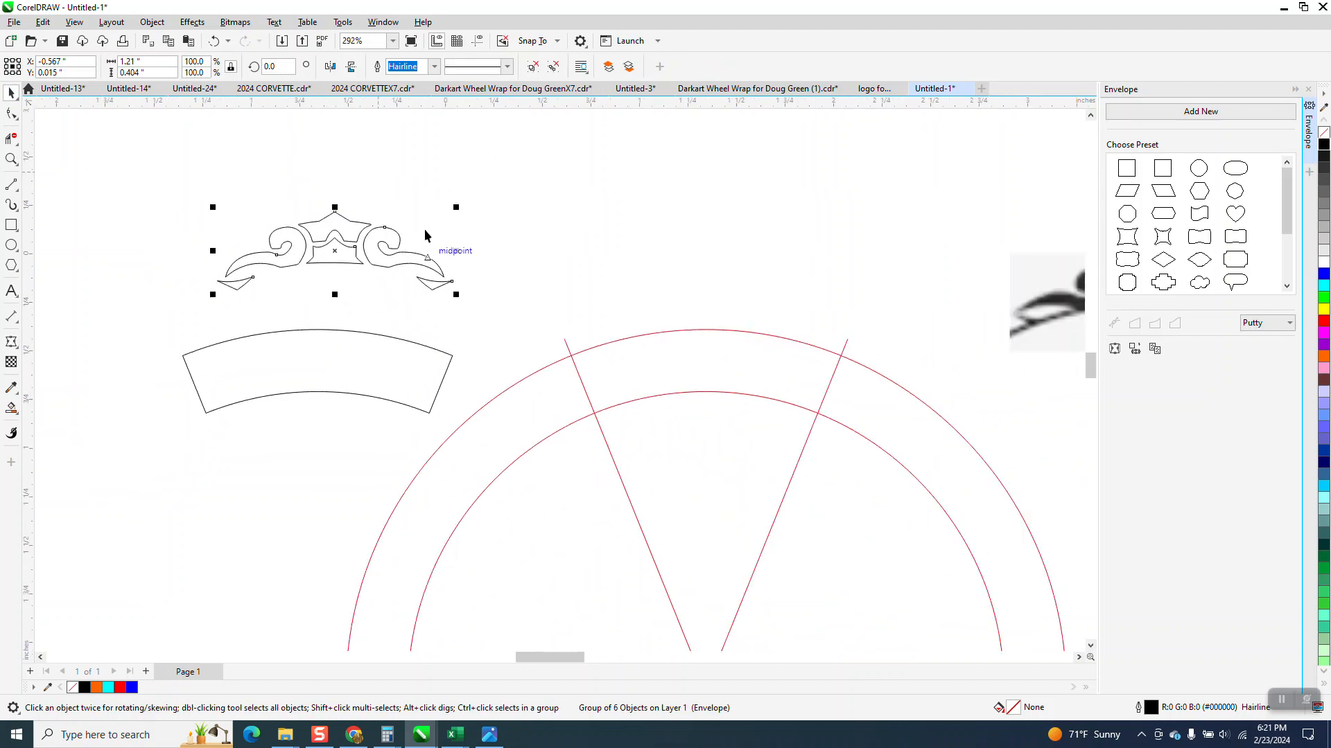
pyautogui.keyDown('shift'); pyautogui.click(361, 346); pyautogui.keyUp('shift')
pyautogui.press('e')
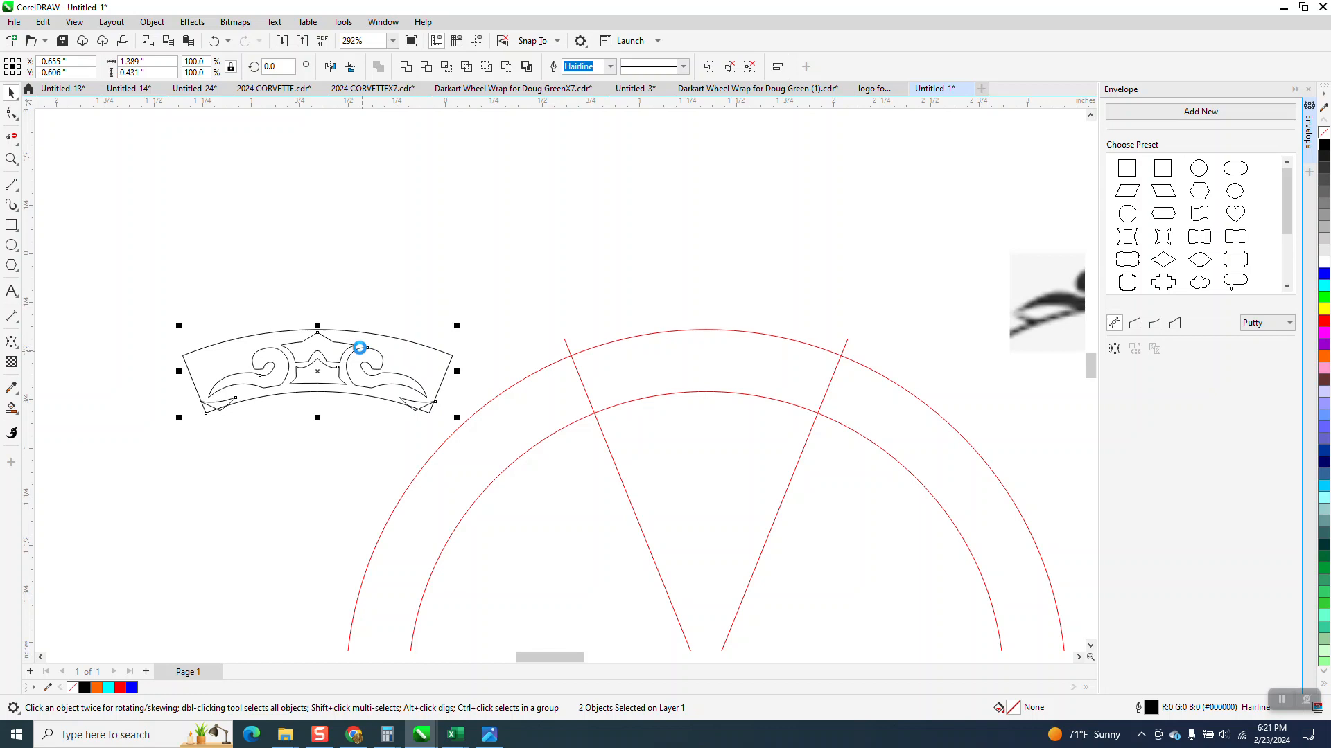
# Step: Nudge the warped ornament 2 inches right into the top of the ring, and delete the guide line at its right end
pyautogui.click(450, 285)
pyautogui.click(383, 359)
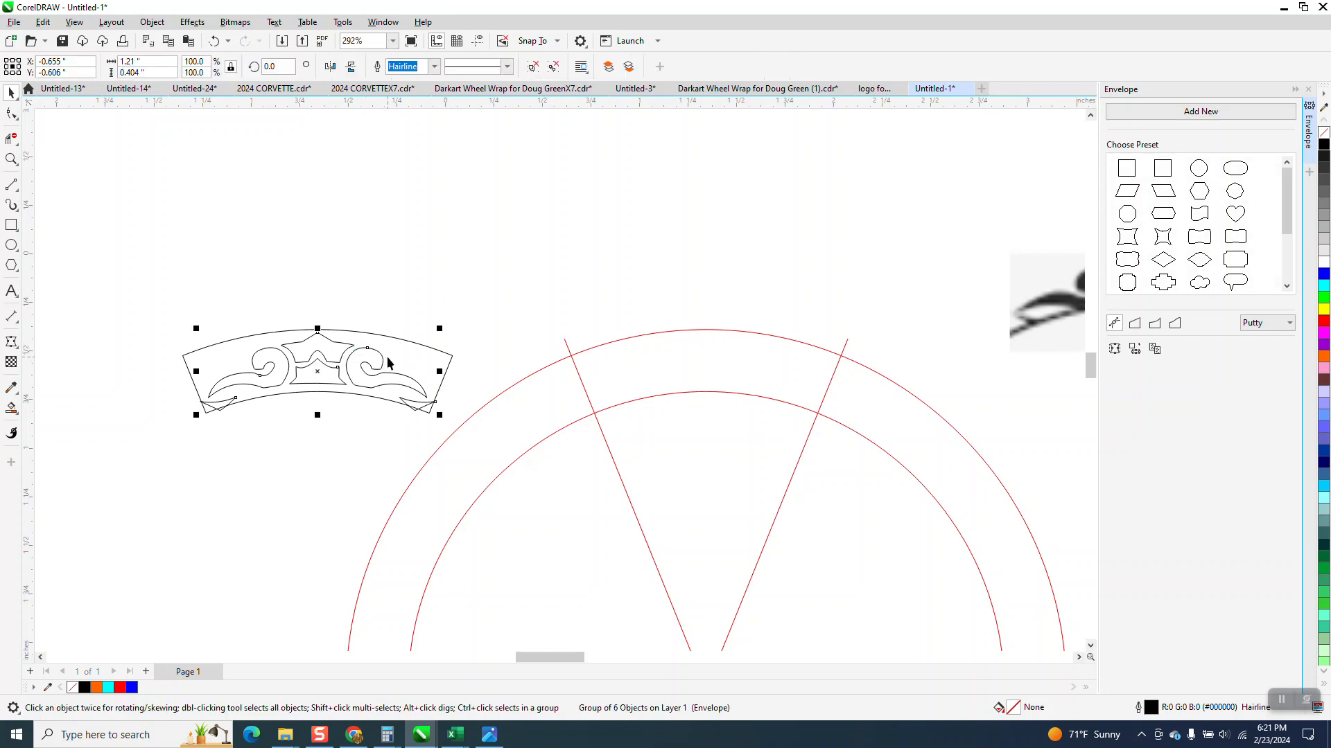
pyautogui.press('Right')
pyautogui.press('Right')
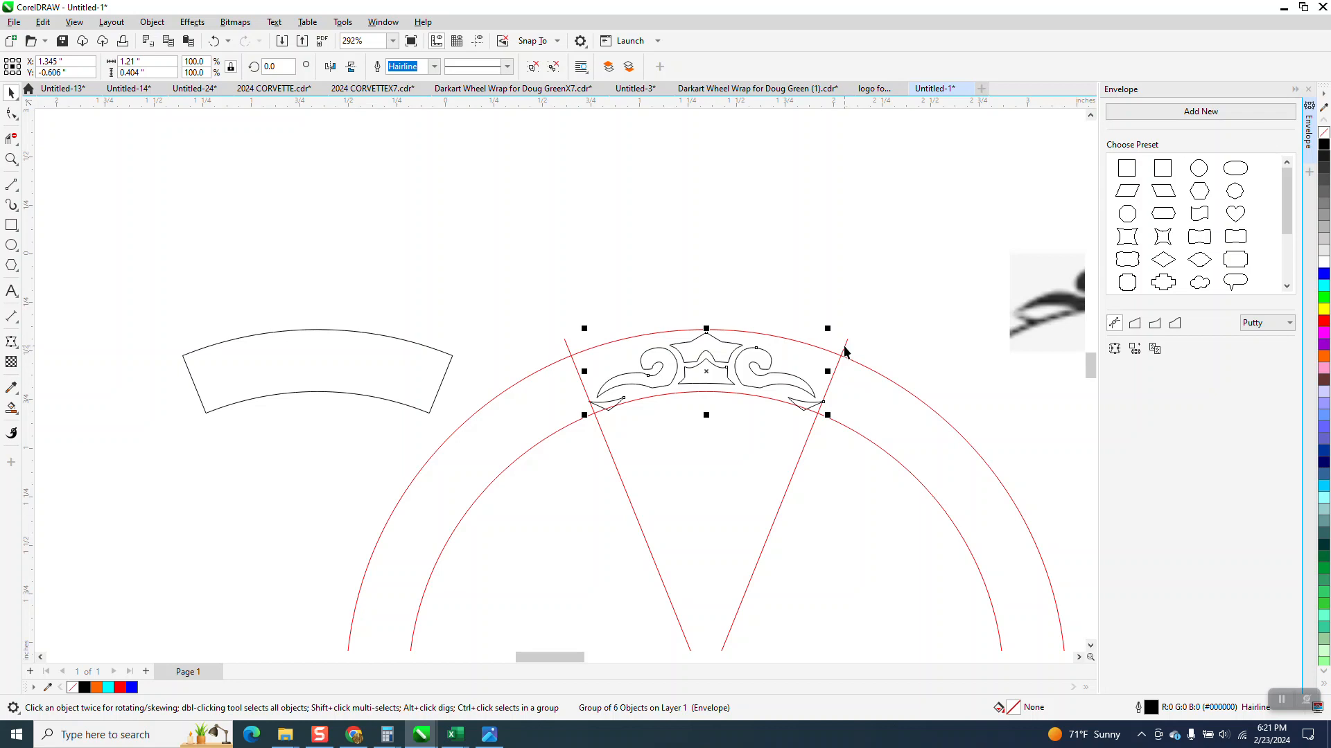
pyautogui.click(845, 354)
pyautogui.press('Delete')
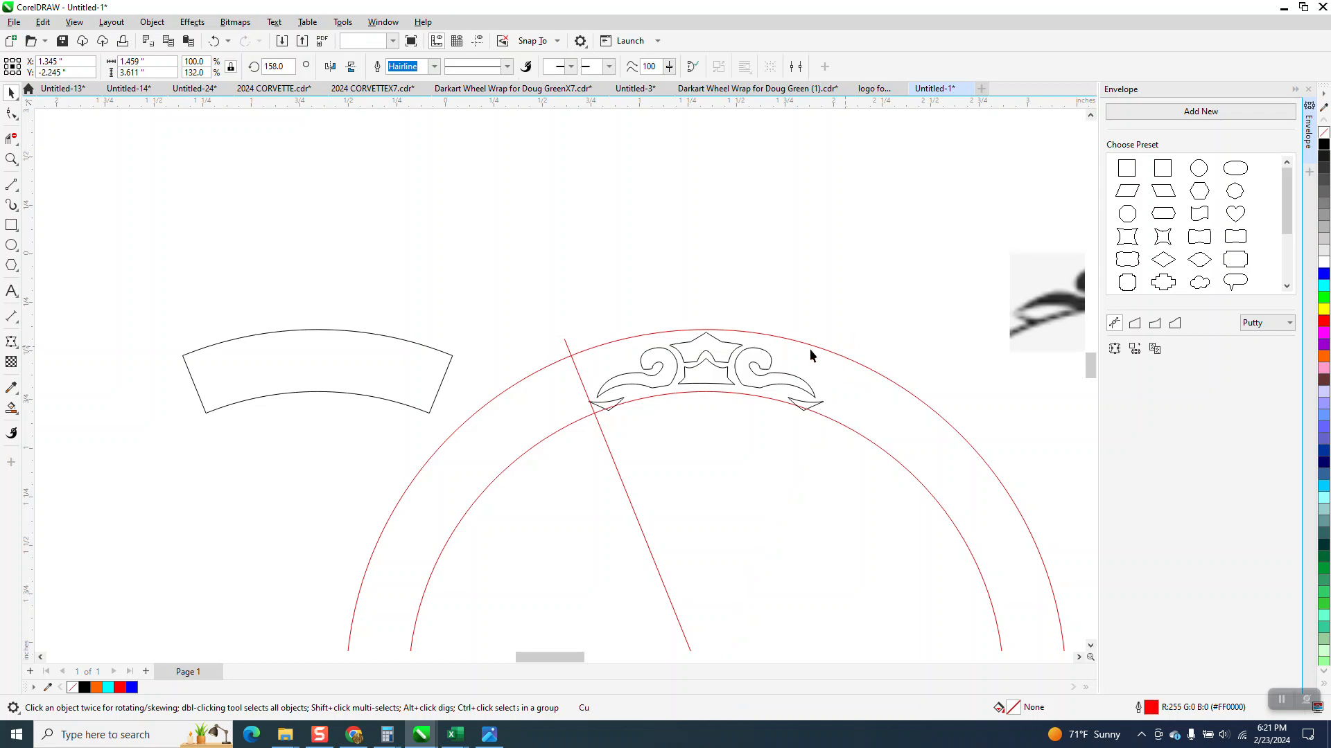
# Step: Delete the remaining diagonal guide line and both red ring circles around the ornament
pyautogui.click(565, 344)
pyautogui.press('Delete')
pyautogui.click(747, 345)
pyautogui.press('Delete')
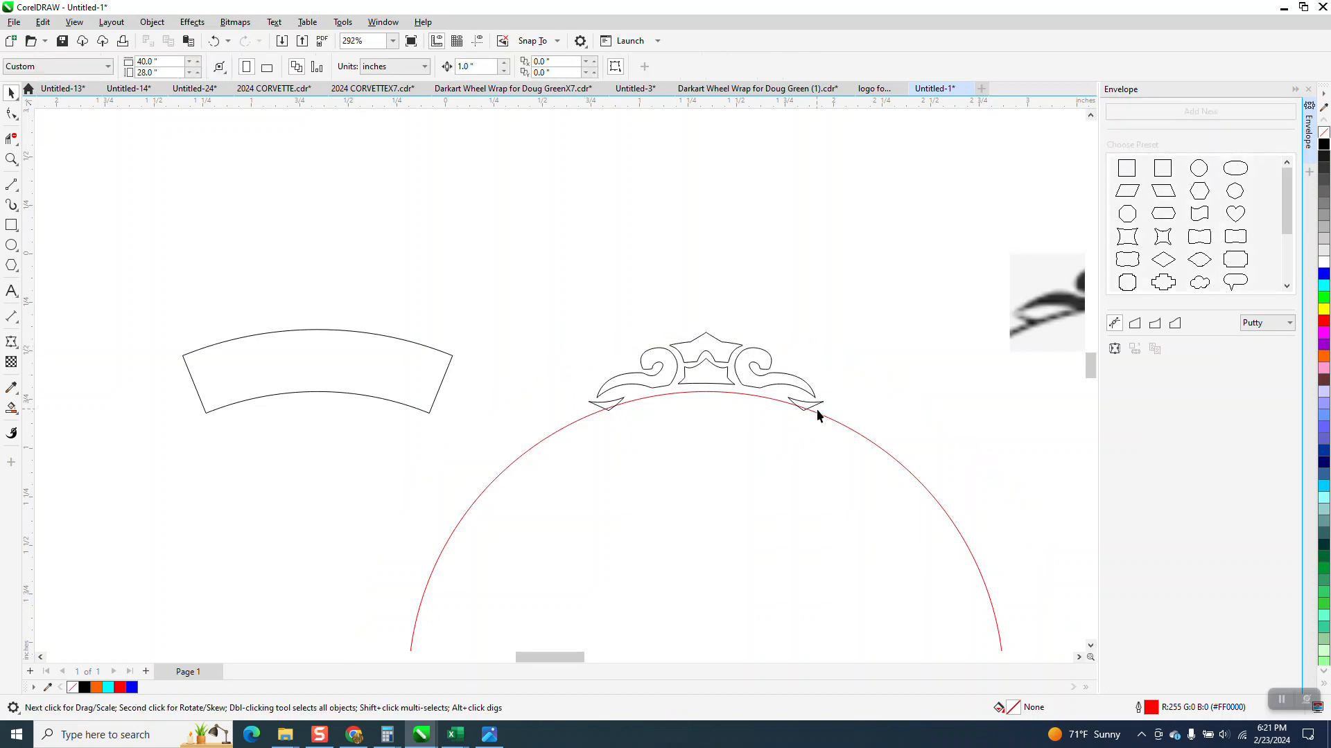
pyautogui.scroll(-4, 808, 381)
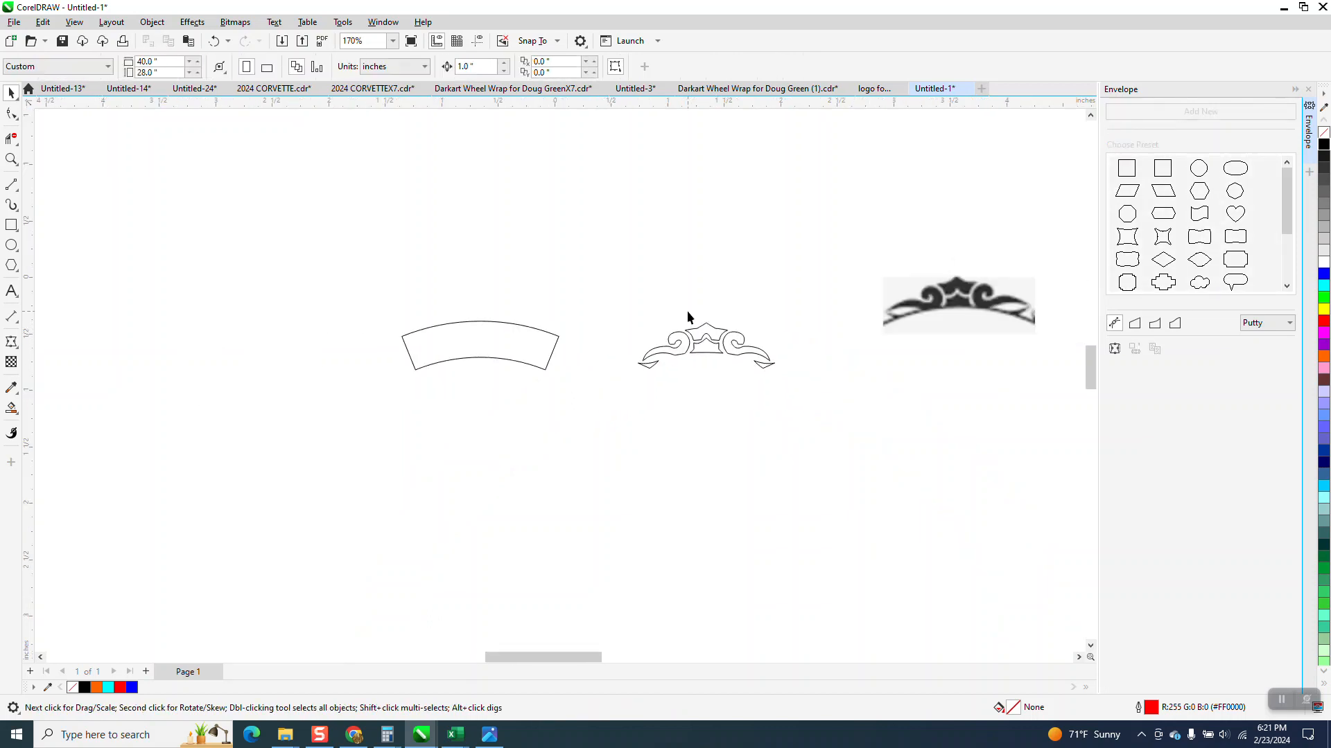
# Step: Create a copy of the warped ornament rotated 45 degrees about its pivot at the ring's center
pyautogui.moveTo(628, 300); pyautogui.dragTo(770, 401)
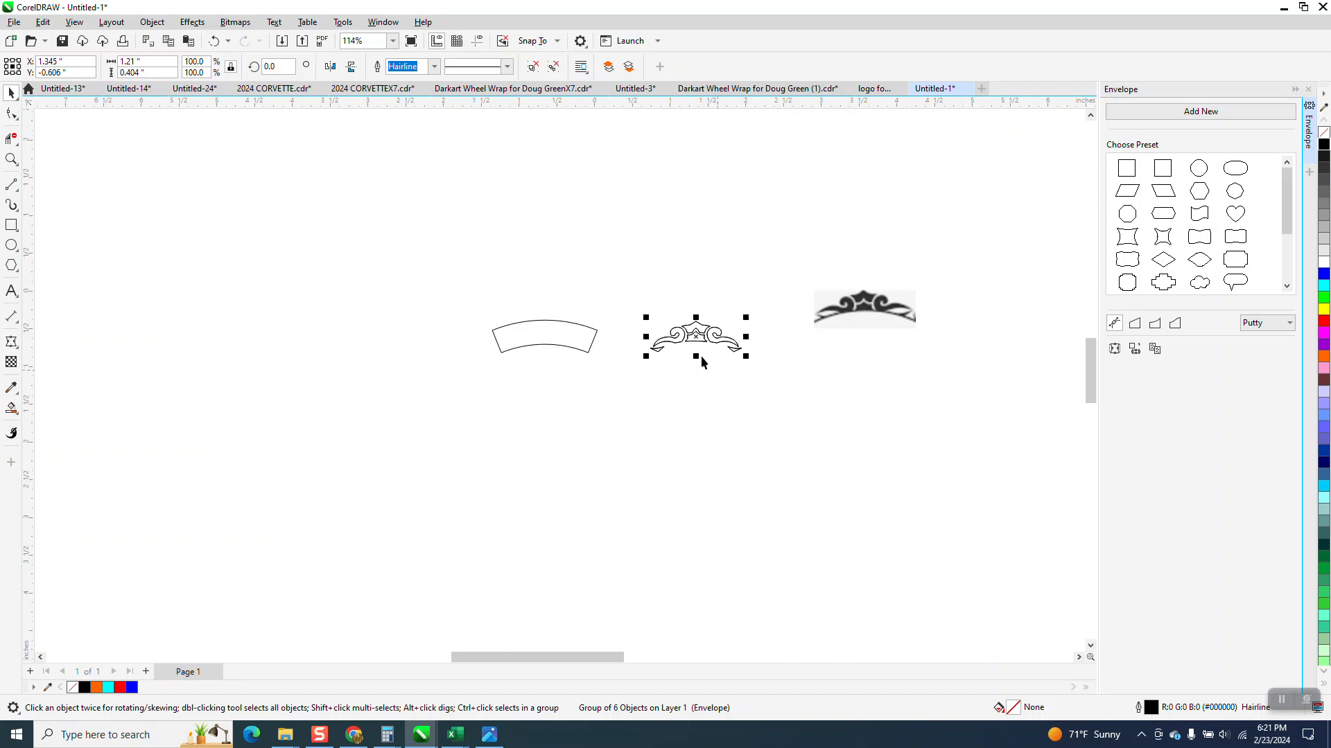
pyautogui.click(695, 336)
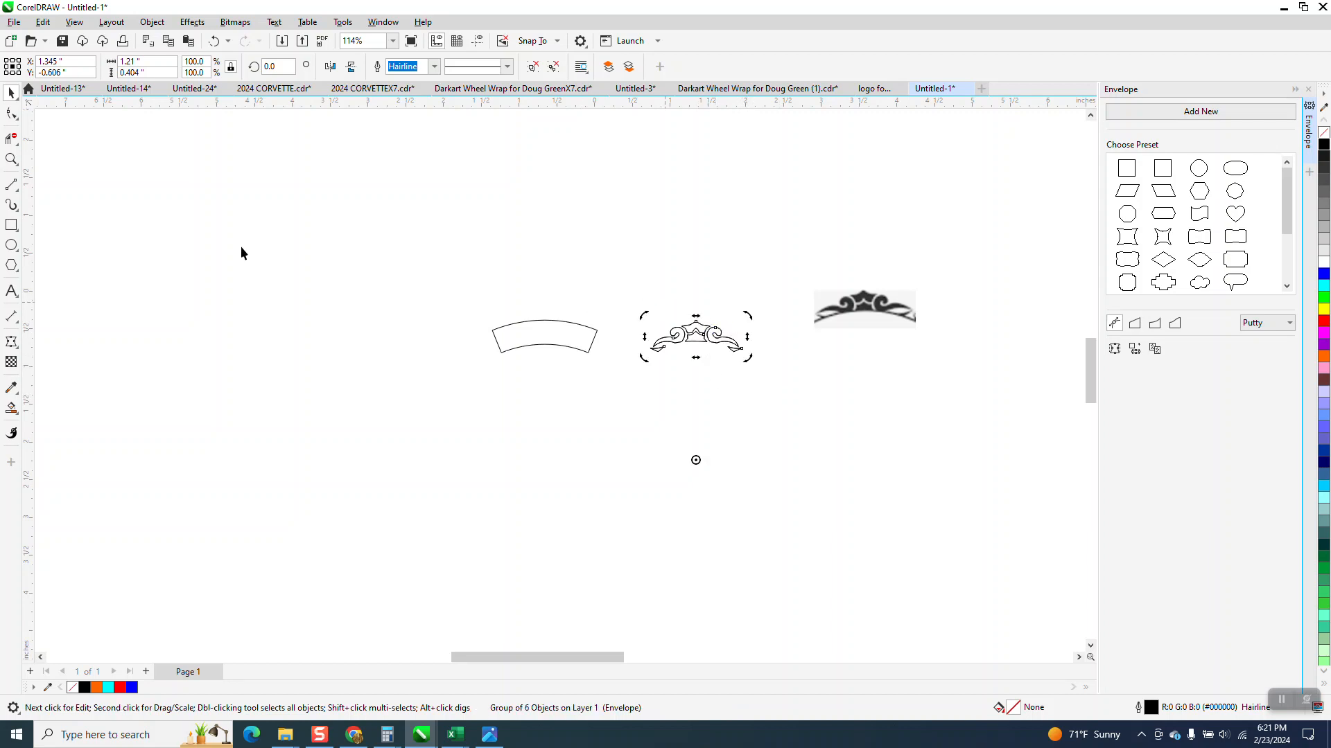
pyautogui.click(11, 160)
pyautogui.moveTo(580, 324); pyautogui.dragTo(878, 525)
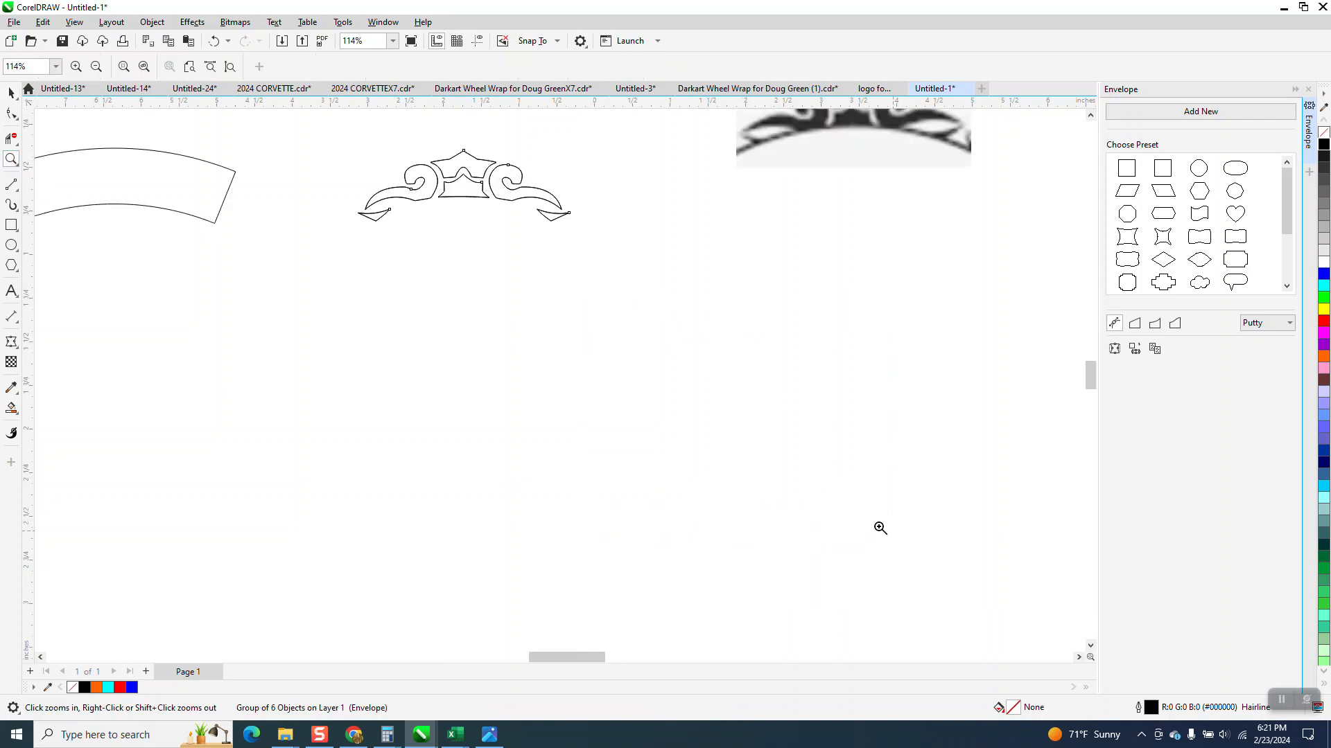
pyautogui.click(11, 92)
pyautogui.click(467, 180)
pyautogui.click(469, 179)
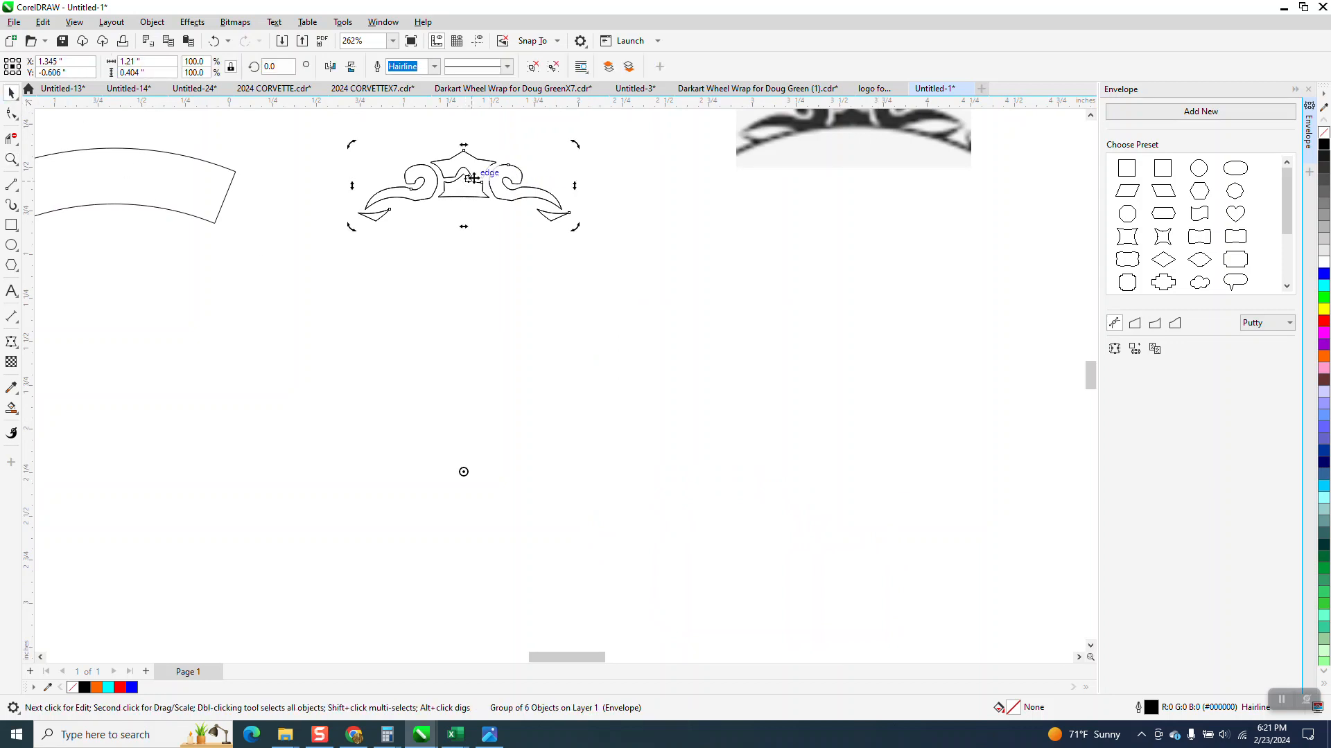
pyautogui.moveTo(572, 147); pyautogui.dragTo(322, 178)
pyautogui.doubleClick(289, 65)
pyautogui.write('45')
pyautogui.press('Return')
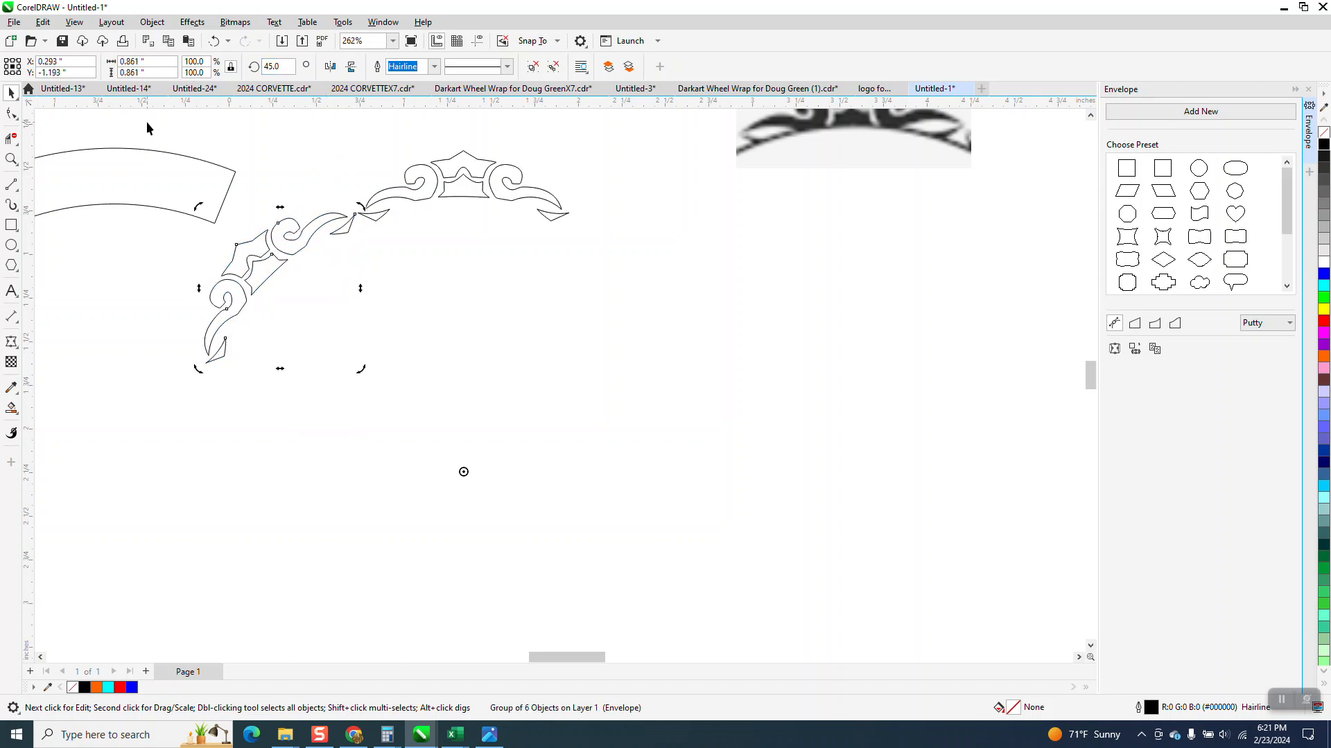
# Step: Repeat the 45-degree rotated copy around the ring's center until the ornaments form a full circular frame
pyautogui.click(274, 67)
pyautogui.doubleClick(273, 68)
pyautogui.write('9')
pyautogui.press('Return')
pyautogui.hotkey('ctrl', 'r')
pyautogui.hotkey('ctrl', 'r')
pyautogui.hotkey('ctrl', 'r')
pyautogui.hotkey('ctrl', 'r')
pyautogui.hotkey('ctrl', 'r')
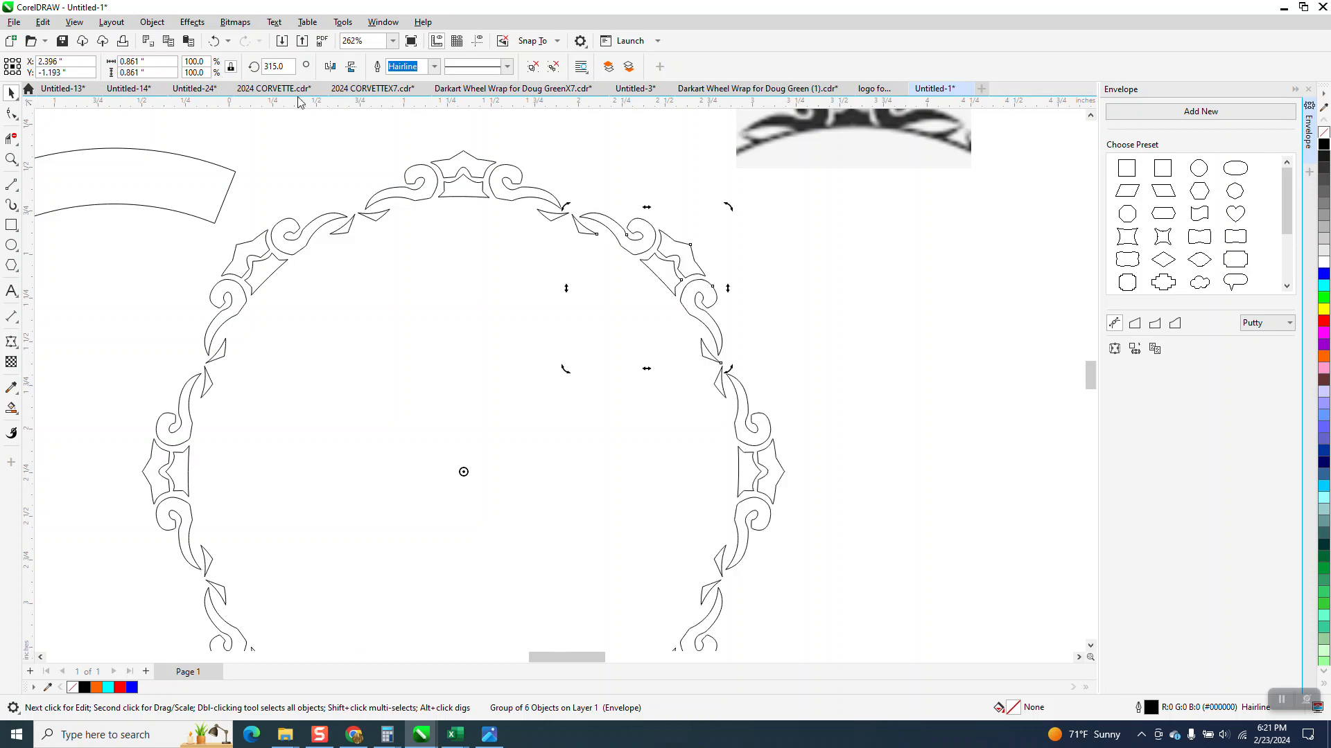
# Step: Examine the circular frame up close, especially the joints where the leaf tips of neighboring ornaments meet
pyautogui.scroll(-2, 728, 280)
pyautogui.scroll(-1, 646, 255)
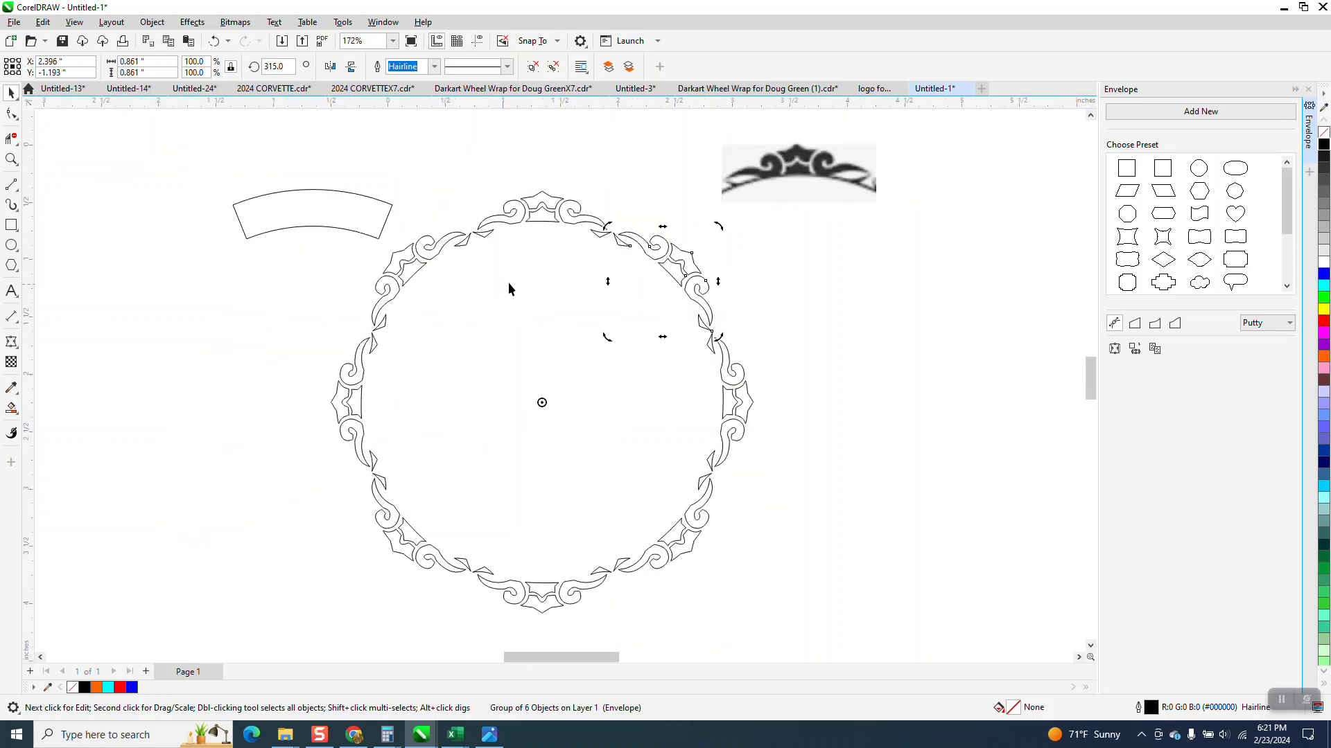
pyautogui.click(11, 160)
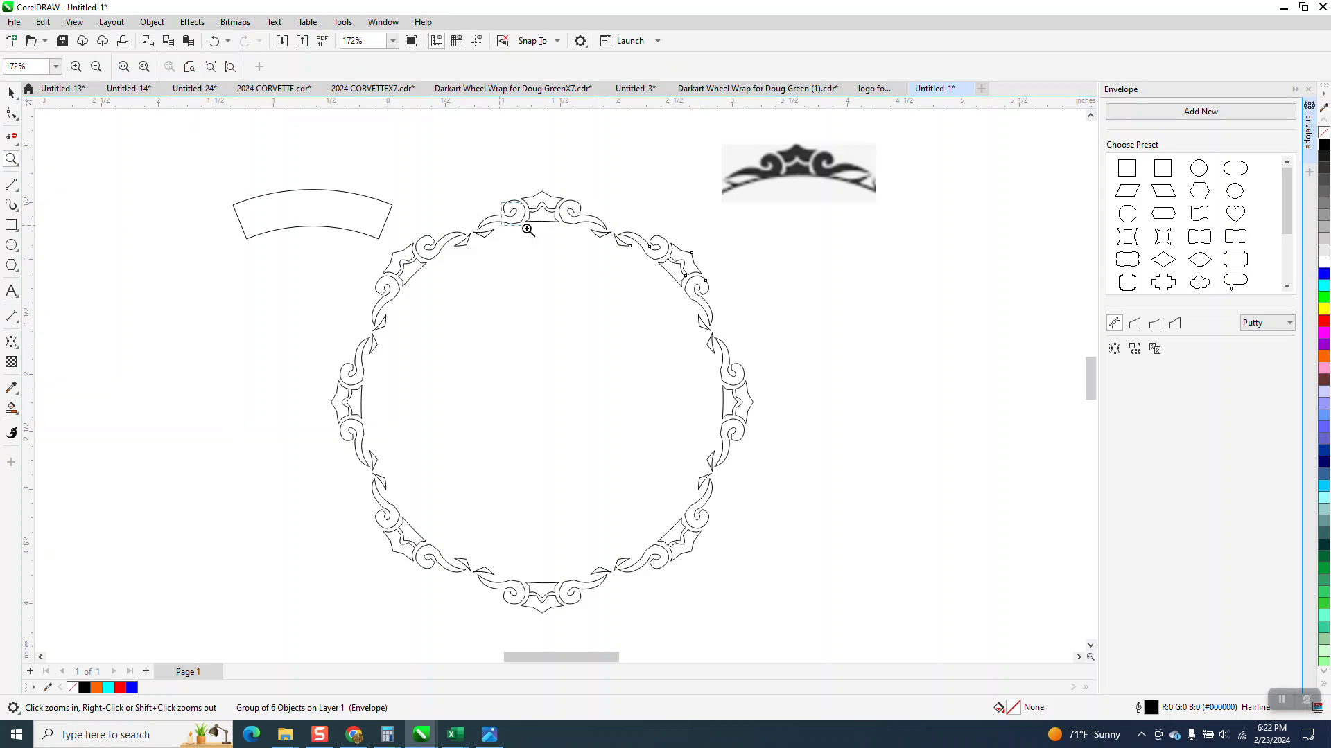
pyautogui.moveTo(529, 225); pyautogui.dragTo(662, 285)
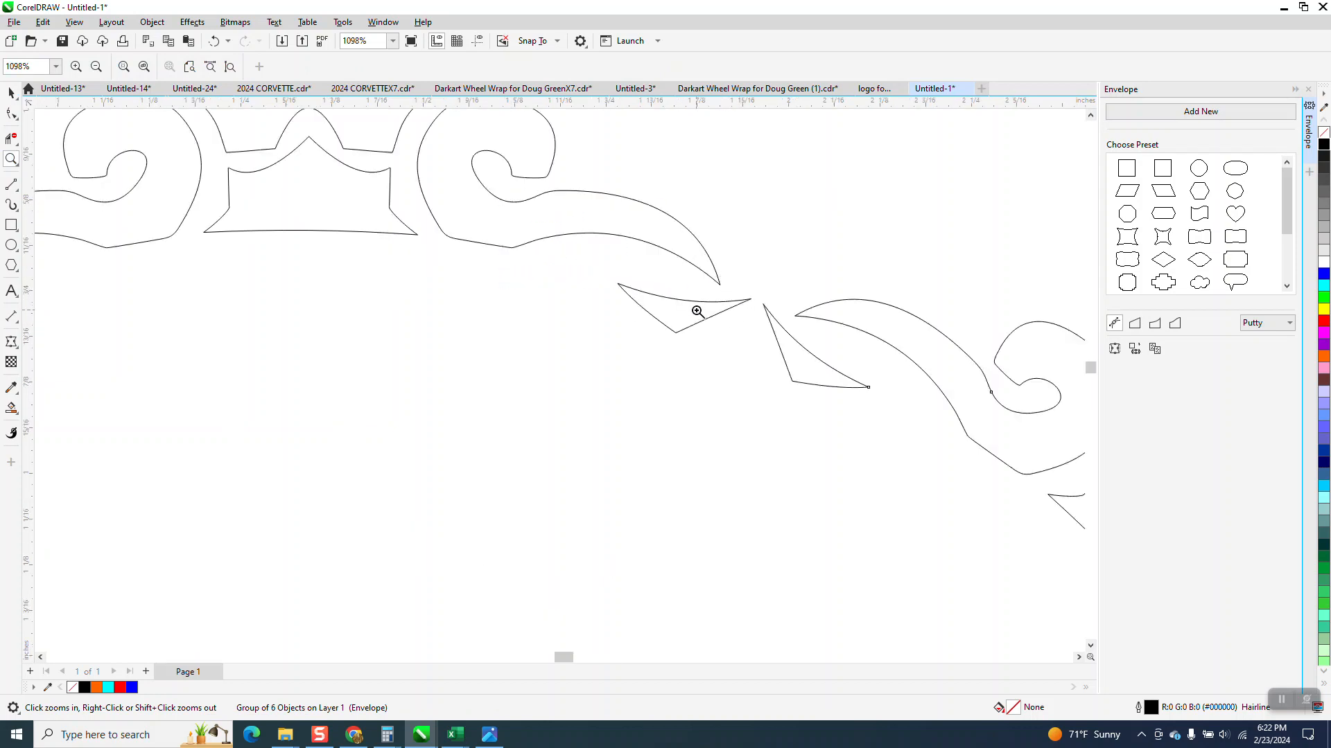
pyautogui.scroll(-1, 696, 304)
pyautogui.scroll(-5, 685, 291)
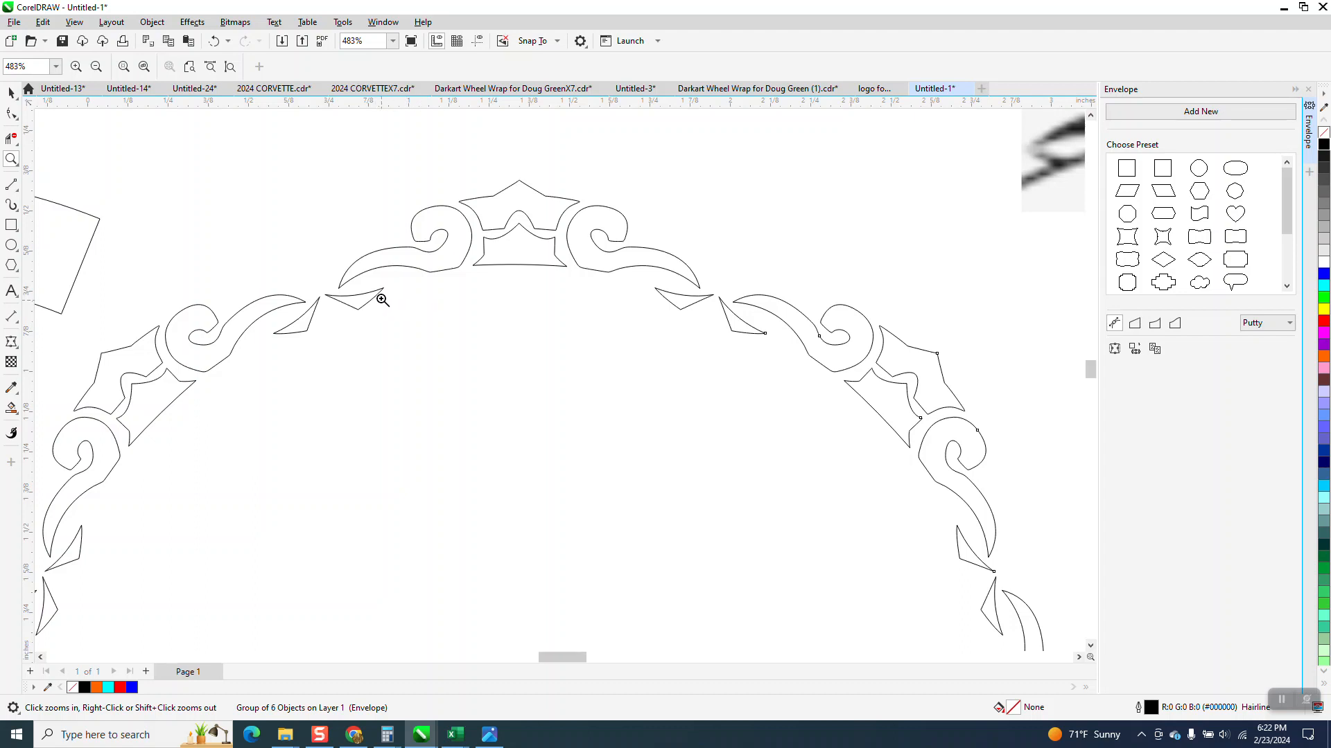
pyautogui.scroll(-2, 377, 298)
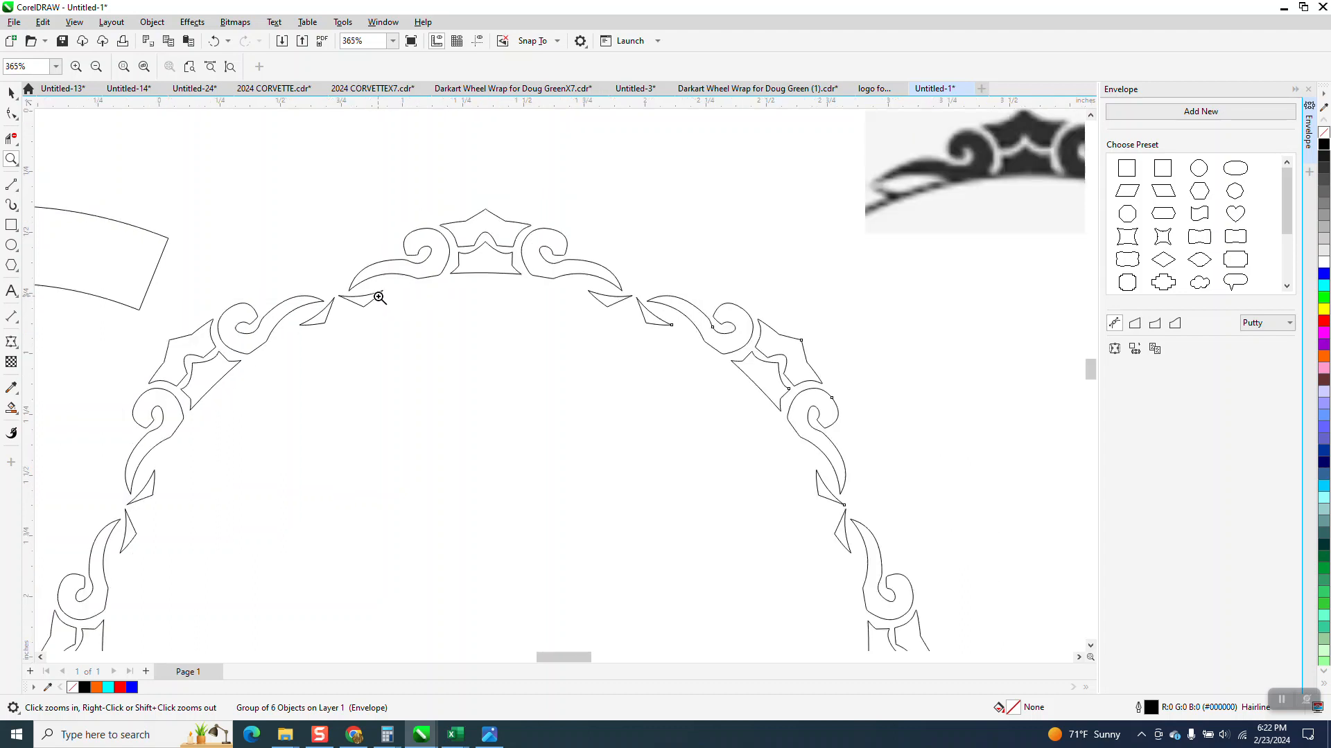
# Step: Undo all the rotated copies so that only the original top ornament is left
pyautogui.click(209, 39)
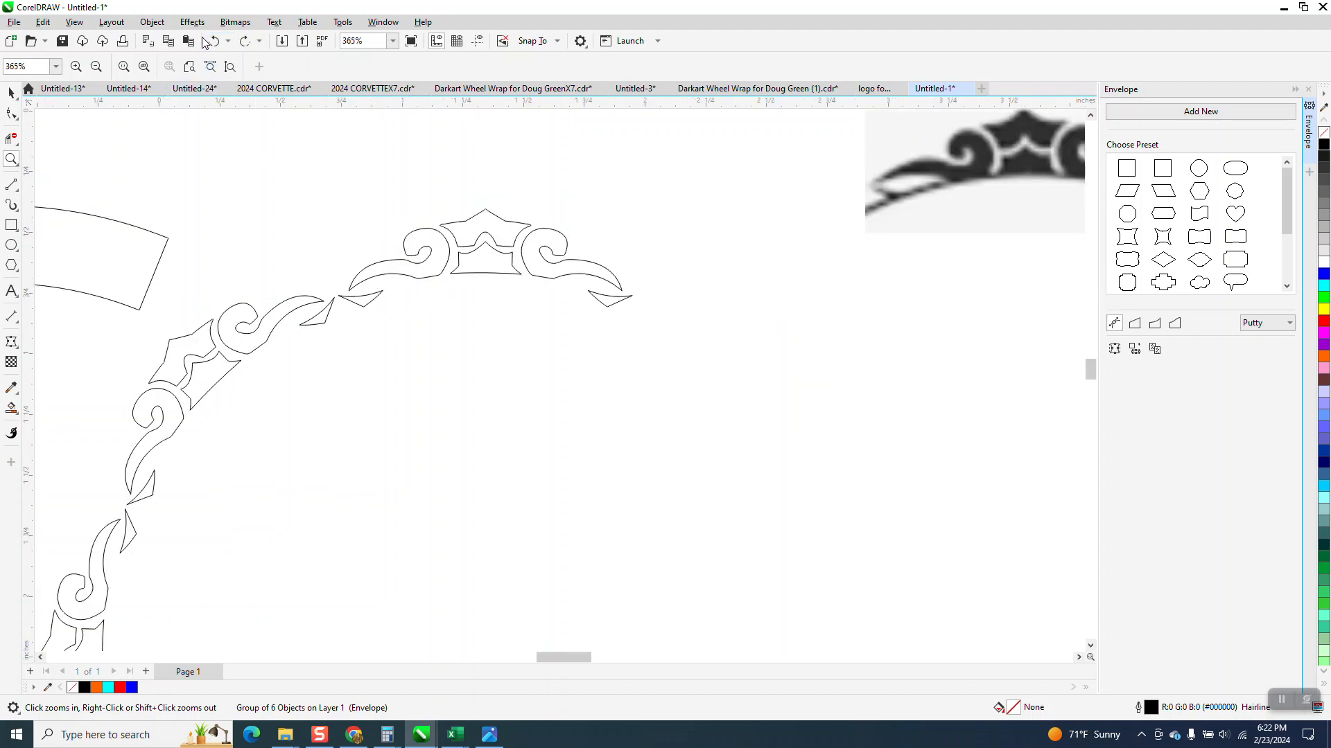
pyautogui.click(214, 41)
pyautogui.click(216, 42)
pyautogui.click(216, 43)
pyautogui.click(216, 42)
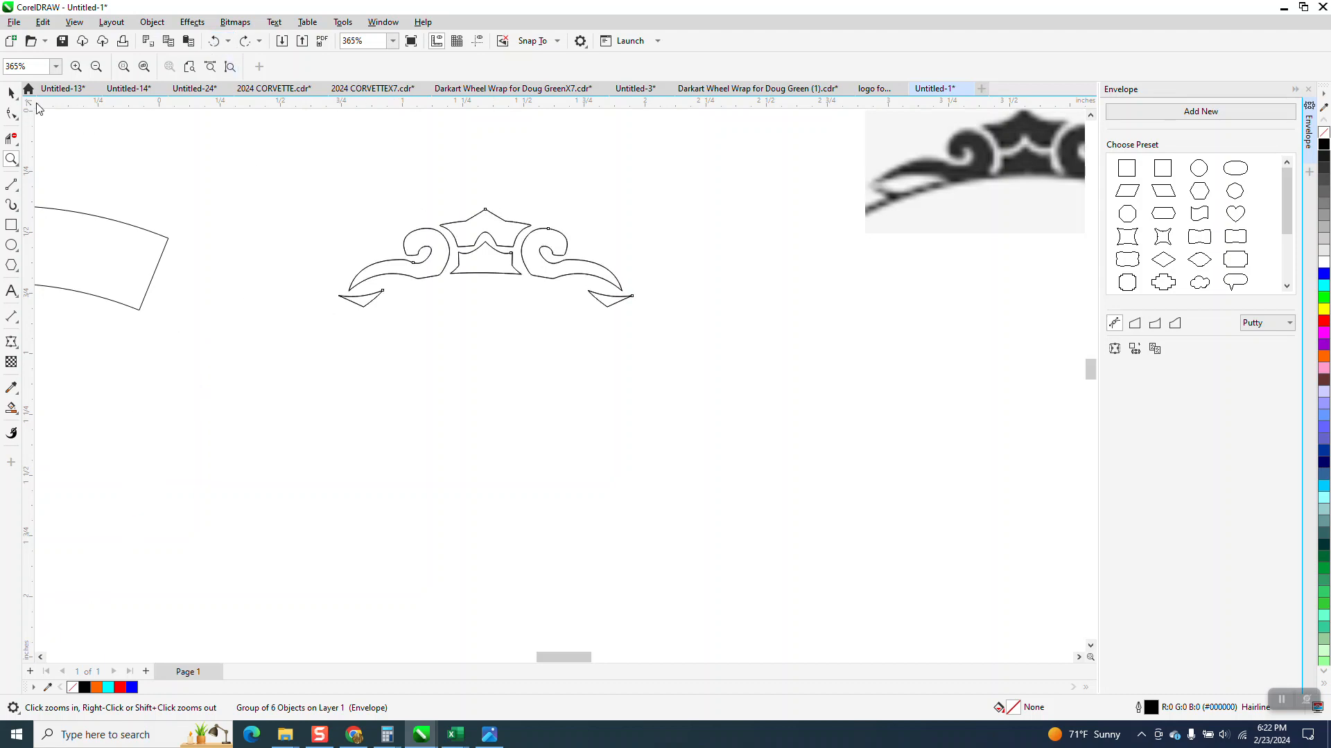
pyautogui.click(11, 93)
pyautogui.moveTo(485, 257); pyautogui.dragTo(511, 365)
pyautogui.rightClick(511, 365)
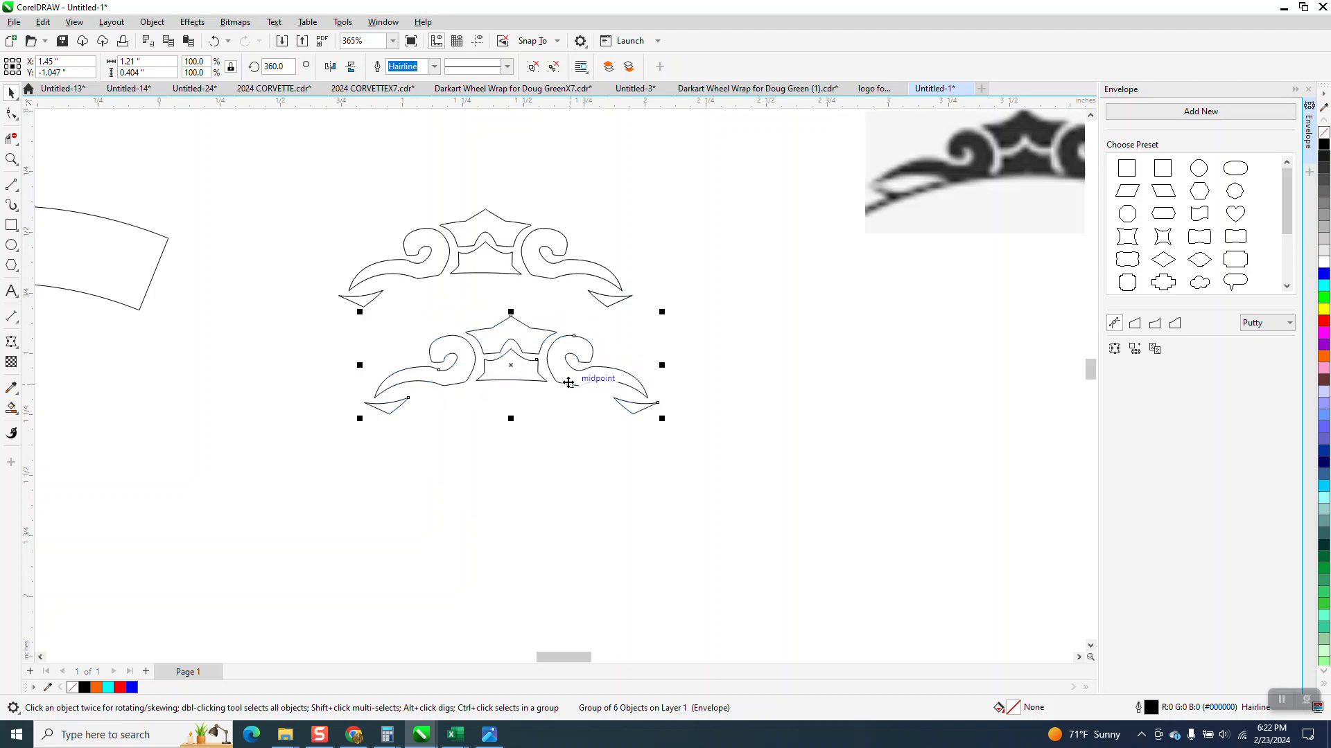
pyautogui.press('Delete')
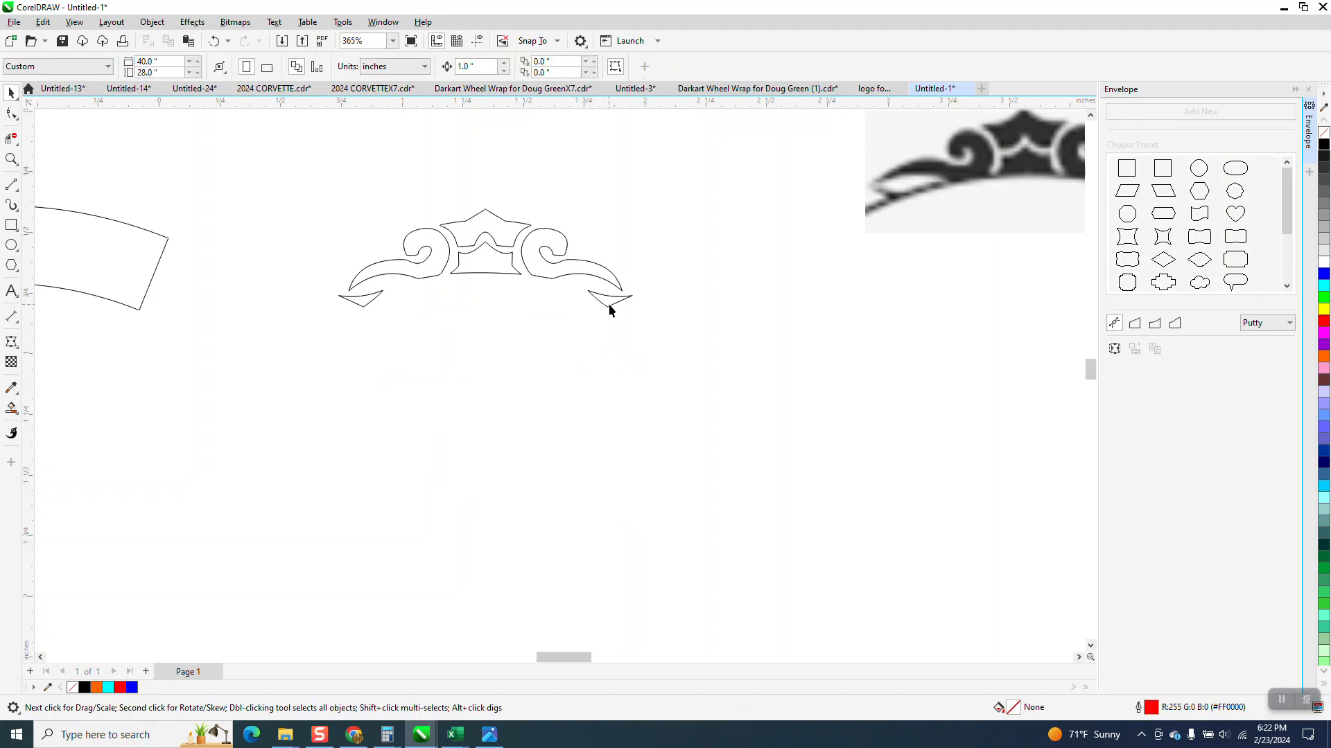
# Step: Ungroup the warped ornament into its separate curves
pyautogui.click(608, 303)
pyautogui.click(11, 159)
pyautogui.moveTo(313, 185); pyautogui.dragTo(745, 379)
pyautogui.click(11, 92)
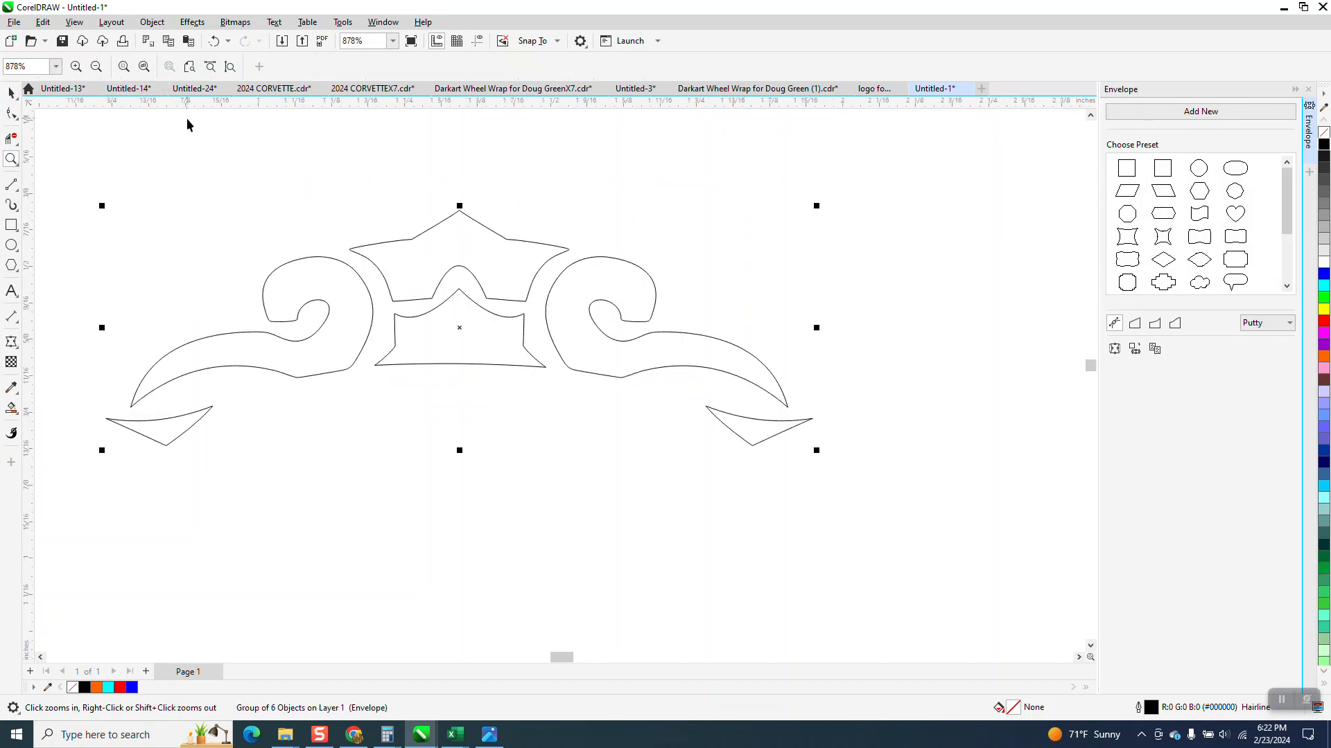
pyautogui.click(151, 21)
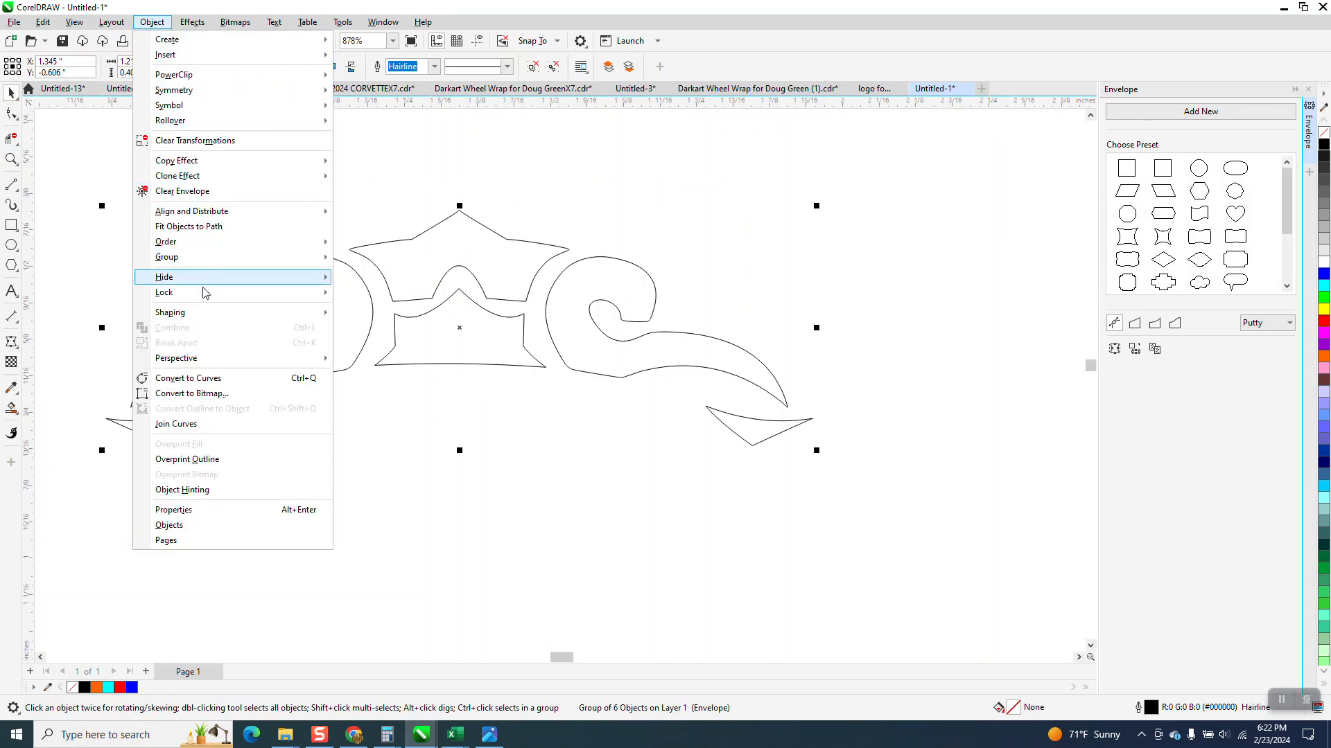
pyautogui.moveTo(202, 258)
pyautogui.click(367, 275)
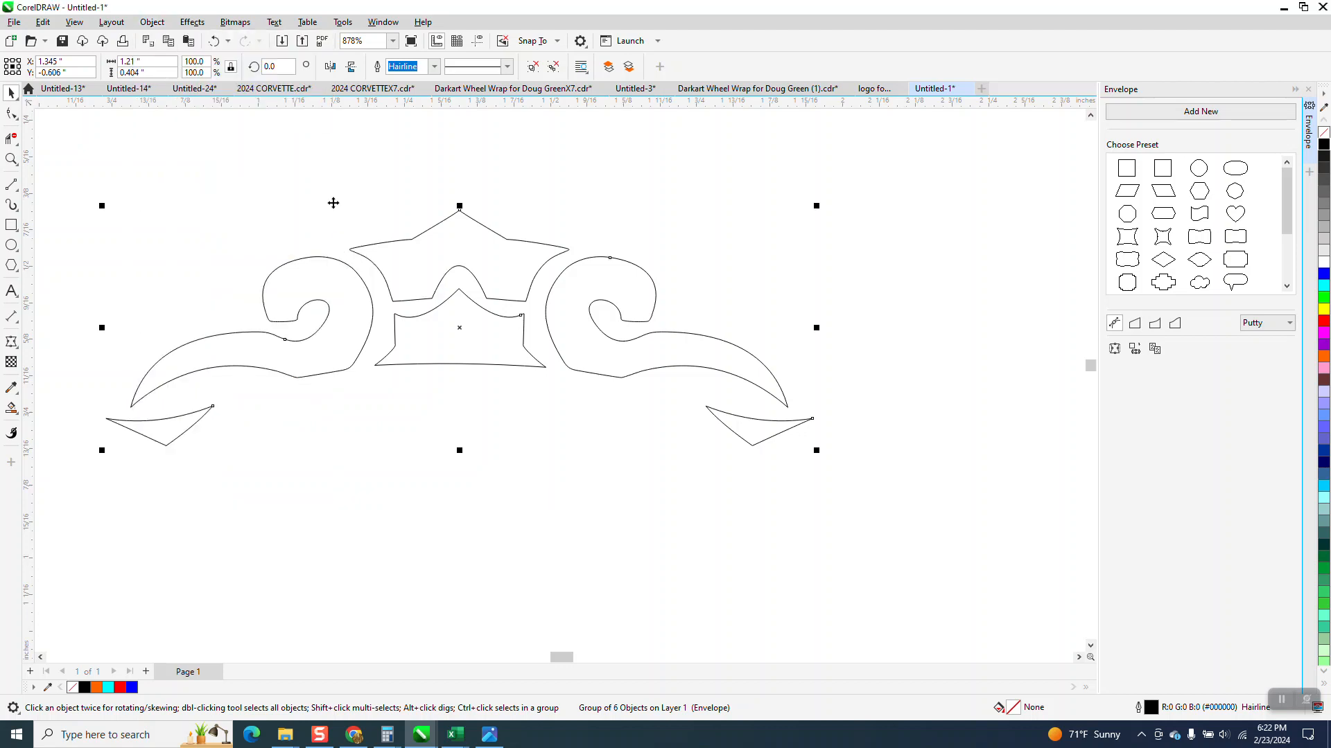
pyautogui.click(333, 205)
# Step: Flip the right triangular leaf both ways, rotate it to about 162.6 degrees, and place it just above the right scroll's tail
pyautogui.click(757, 438)
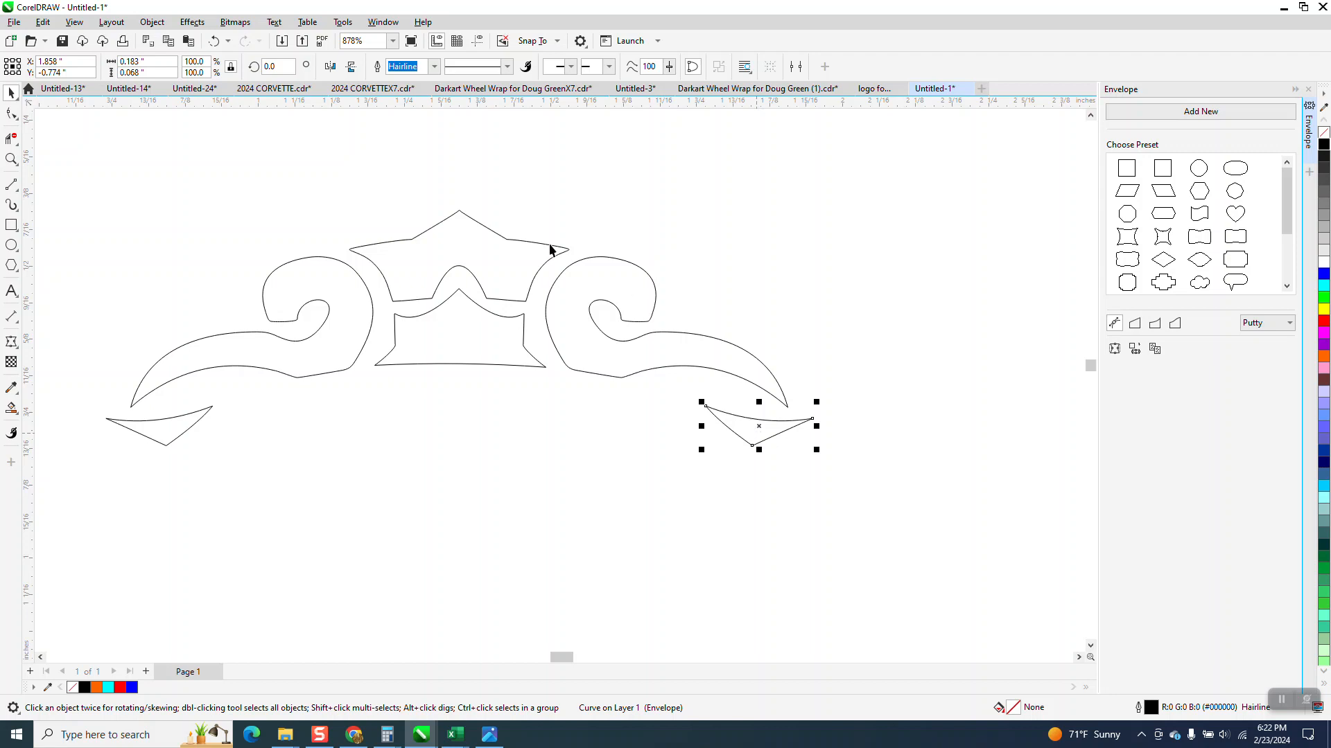
pyautogui.click(352, 67)
pyautogui.click(331, 67)
pyautogui.moveTo(761, 420); pyautogui.dragTo(814, 321)
pyautogui.click(755, 322)
pyautogui.click(808, 314)
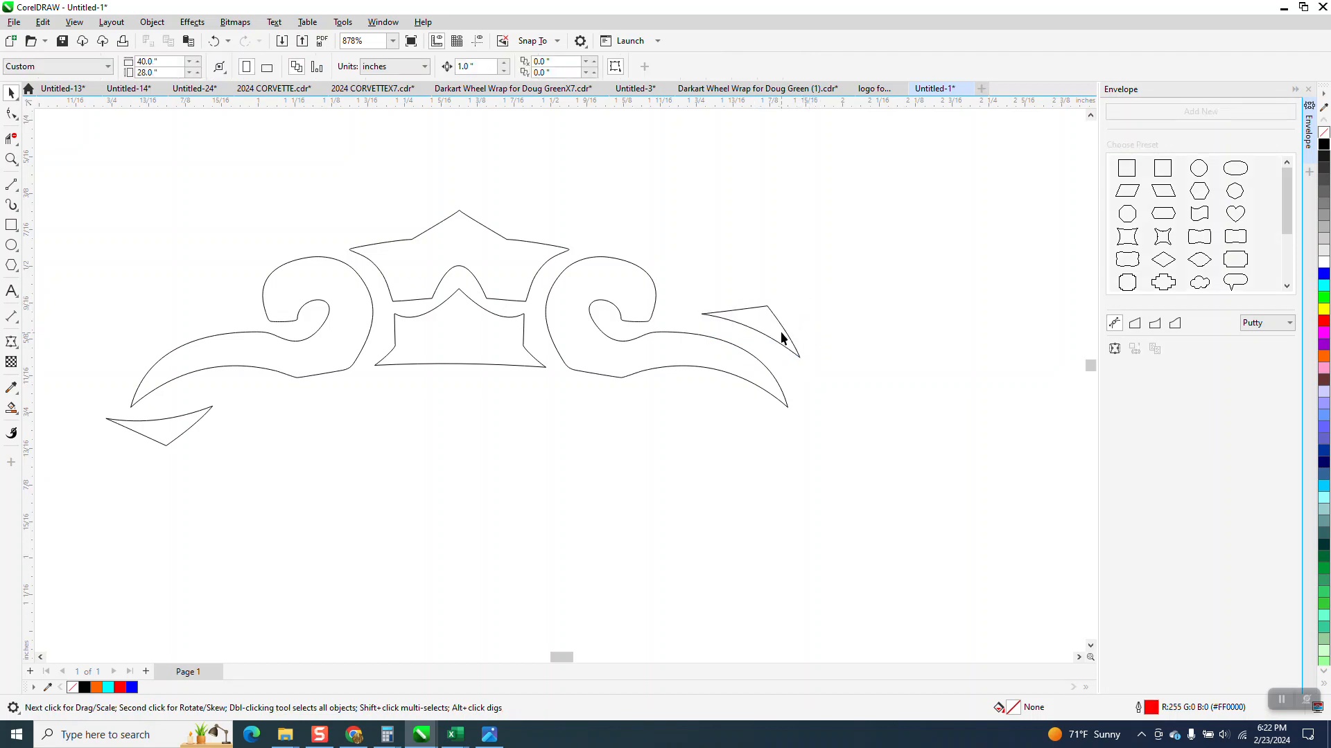
pyautogui.moveTo(784, 342); pyautogui.dragTo(775, 342)
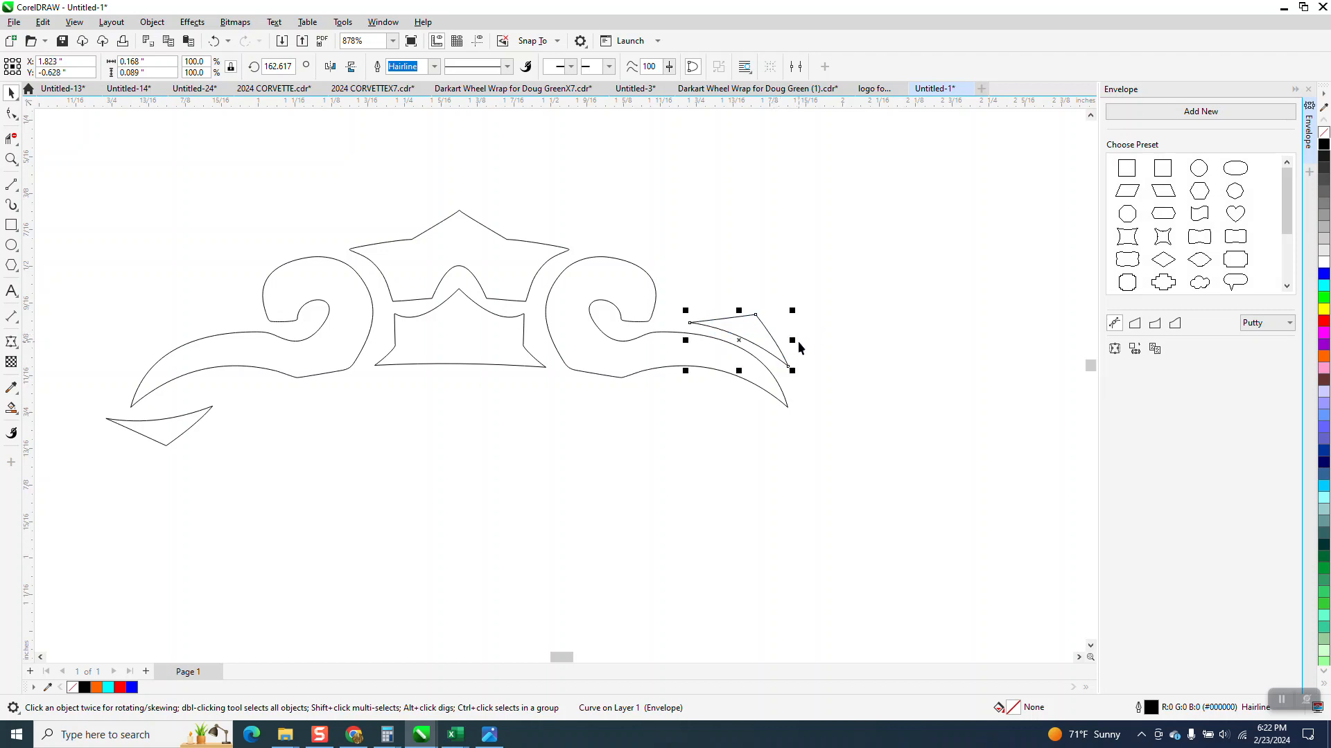
# Step: Delete the triangular leaf below the left scroll's tail
pyautogui.click(192, 424)
pyautogui.press('Delete')
pyautogui.scroll(-1, 202, 415)
pyautogui.scroll(-2, 204, 413)
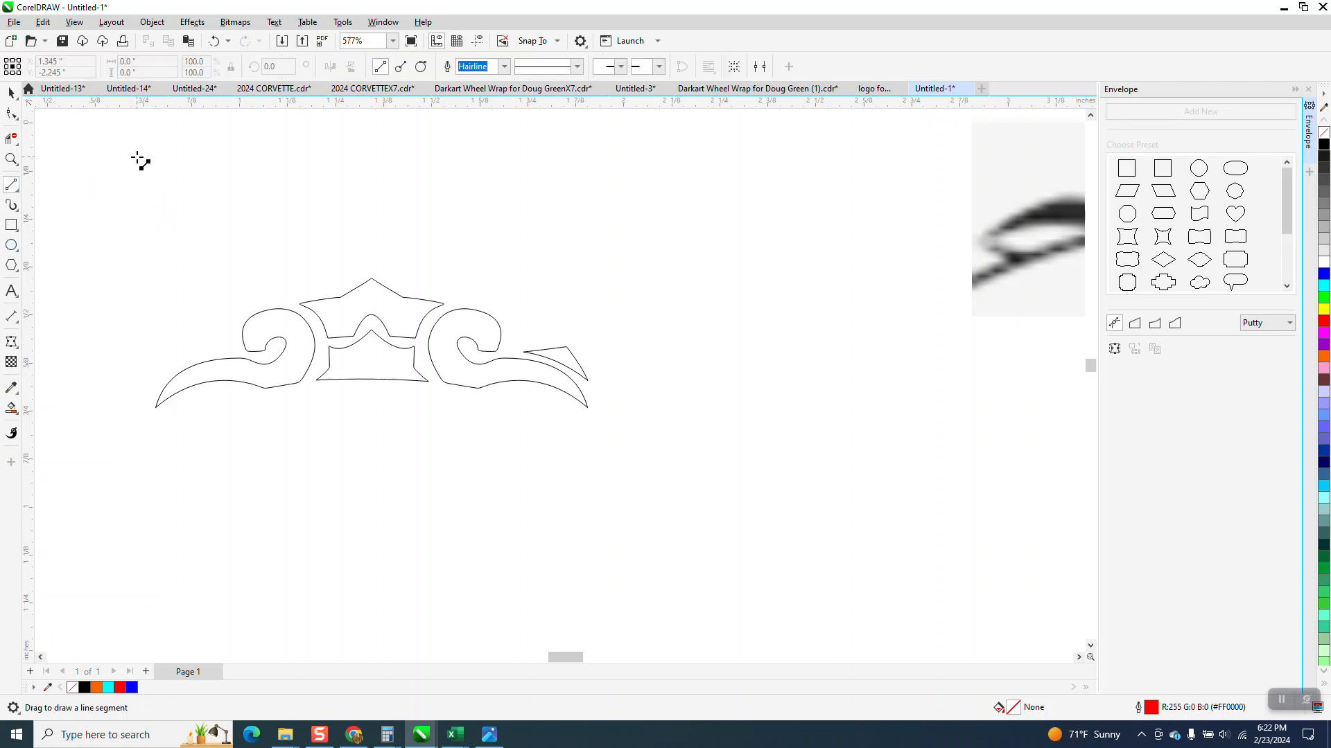
# Step: Draw a vertical line centered on the ornament and extend it up through the ornament's middle, about 2.68 inches long
pyautogui.moveTo(139, 159); pyautogui.dragTo(140, 492)
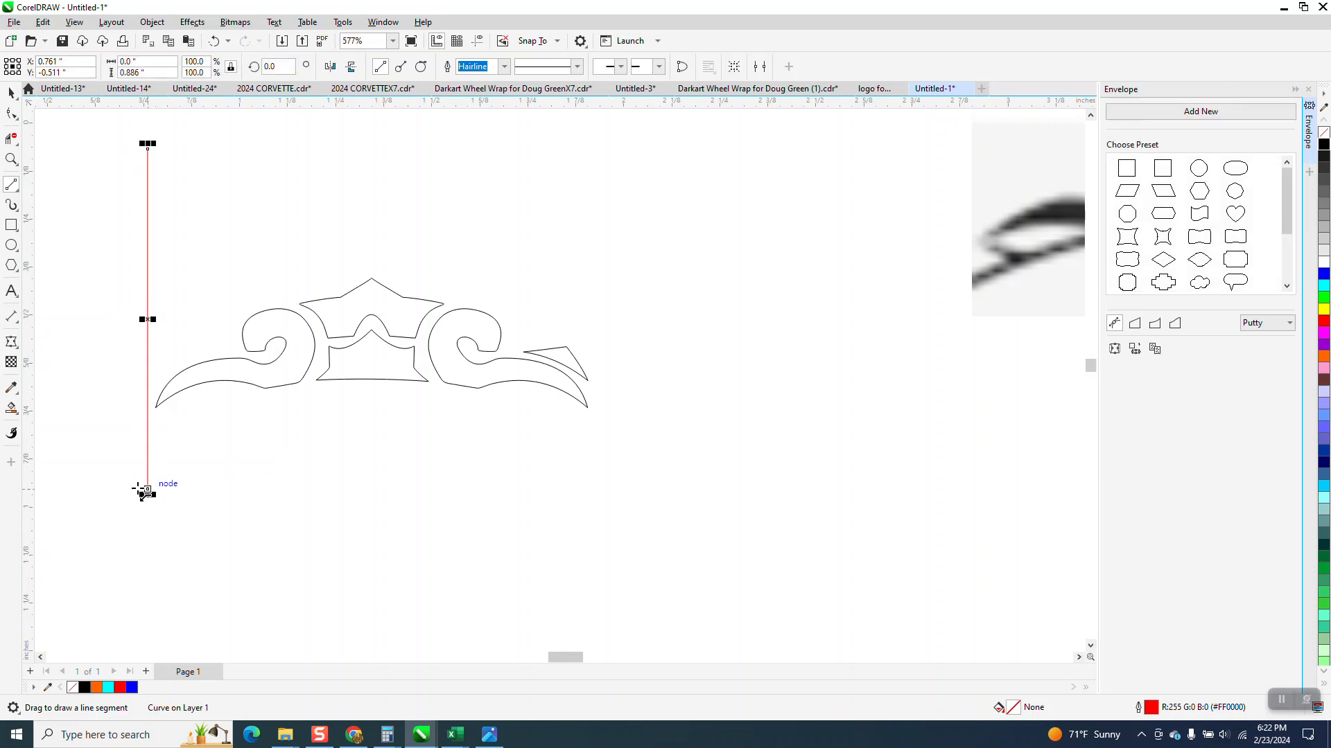
pyautogui.scroll(-4, 336, 312)
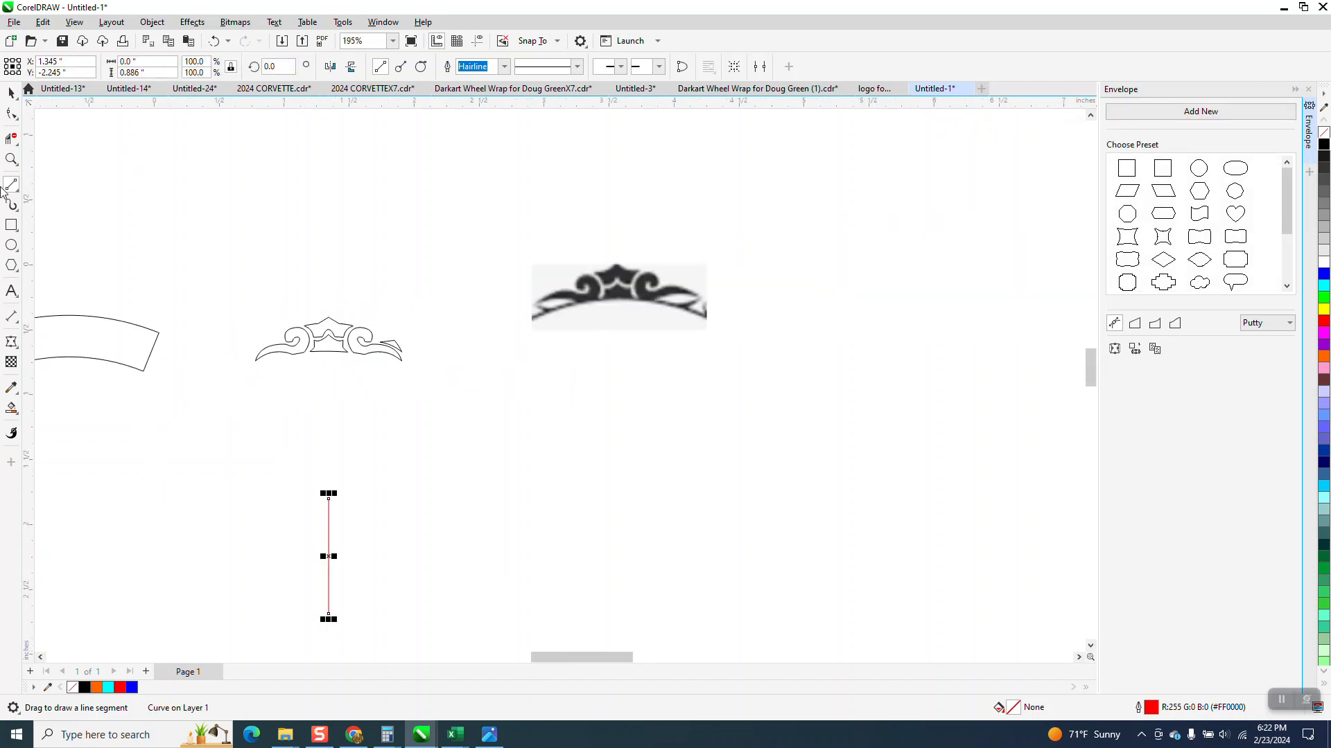
pyautogui.click(11, 92)
pyautogui.moveTo(208, 259); pyautogui.dragTo(474, 423)
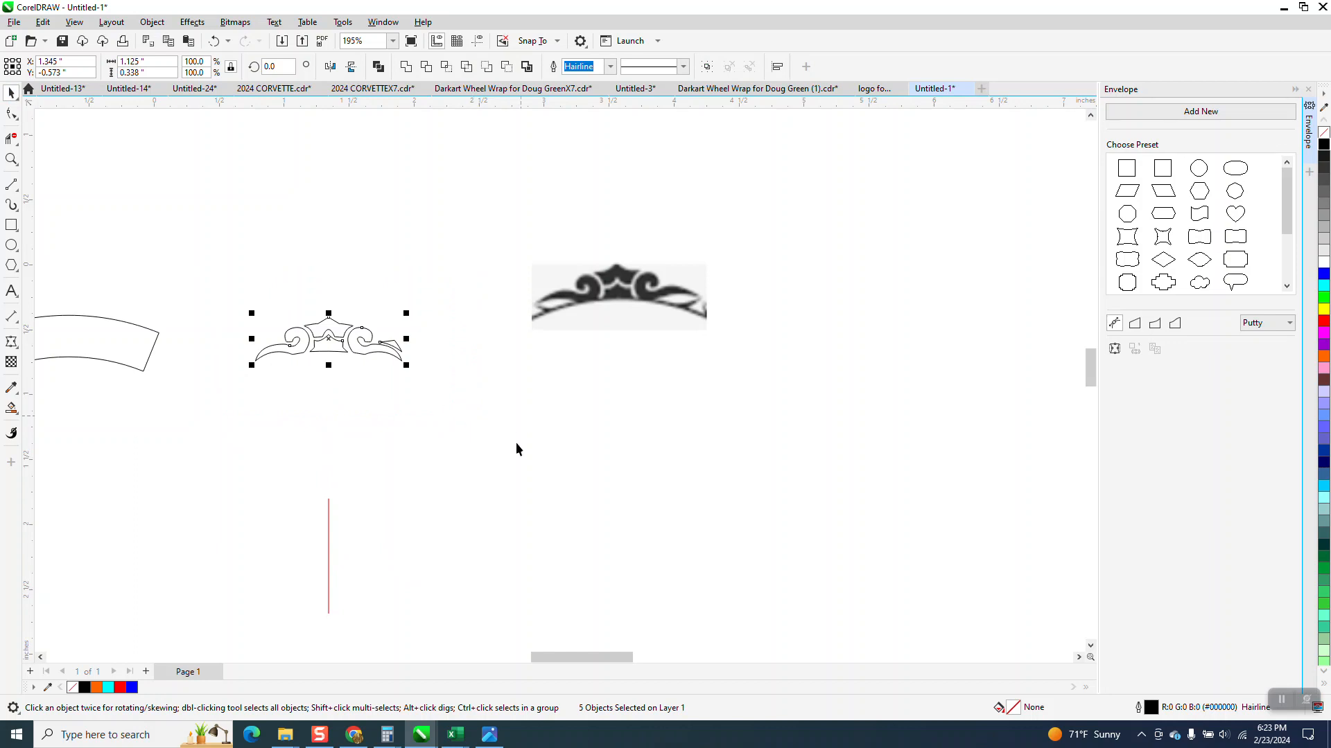
pyautogui.click(328, 506)
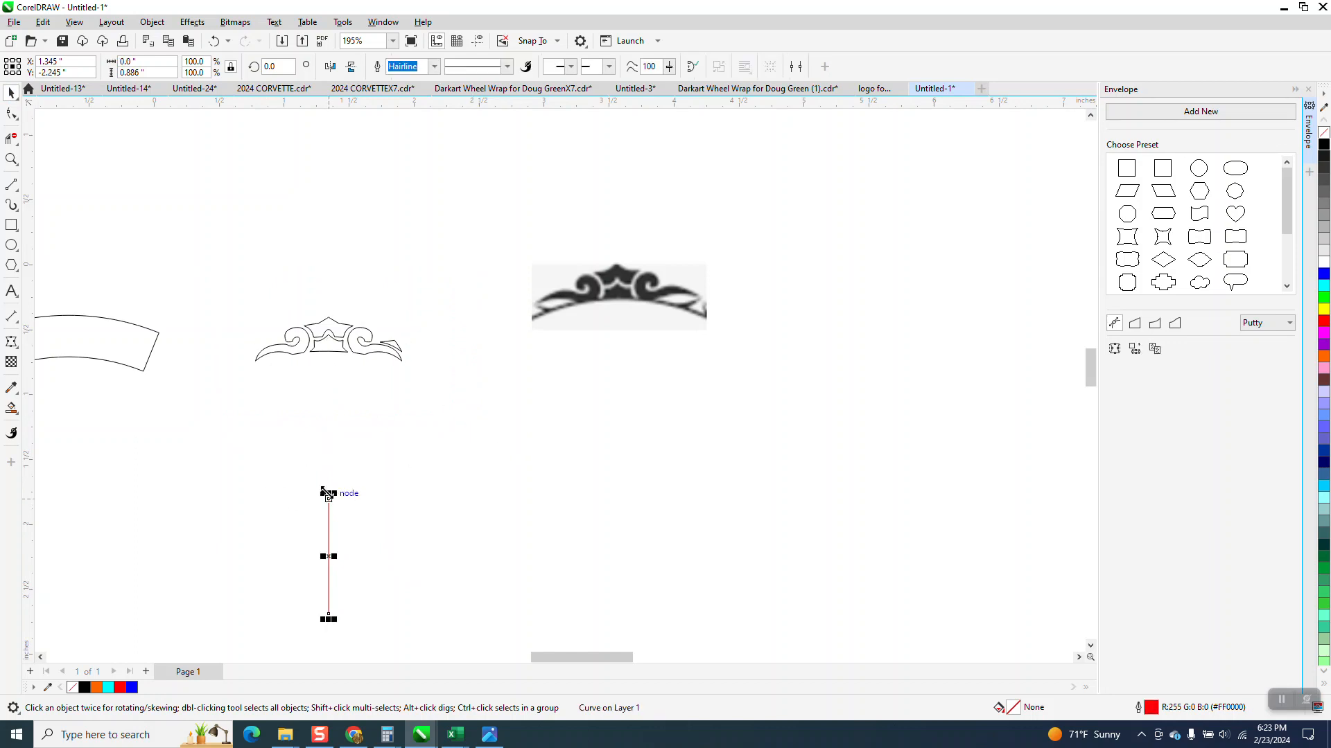
pyautogui.moveTo(329, 492); pyautogui.dragTo(328, 256)
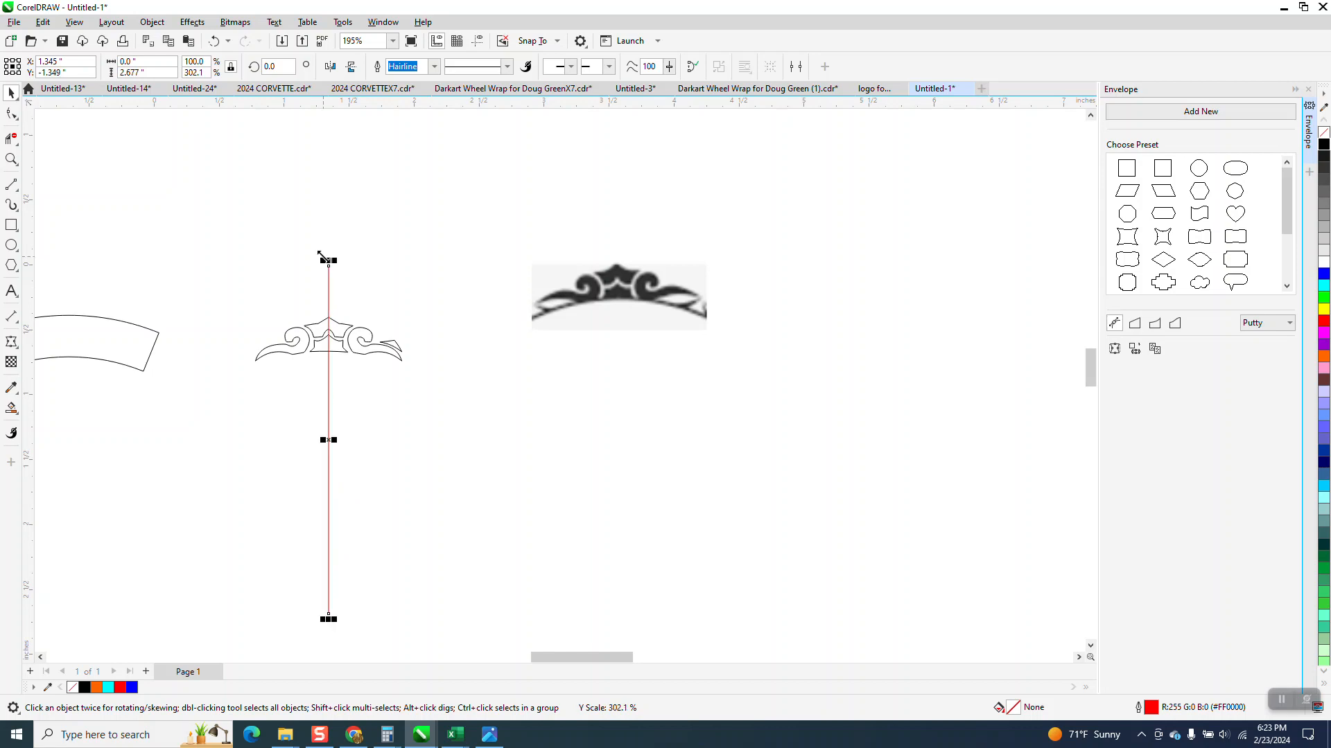
# Step: Try to mirror a copy of the right triangular leaf across the center line onto the left scroll, and undo the attempts
pyautogui.click(11, 160)
pyautogui.moveTo(223, 243); pyautogui.dragTo(499, 437)
pyautogui.click(11, 92)
pyautogui.click(664, 398)
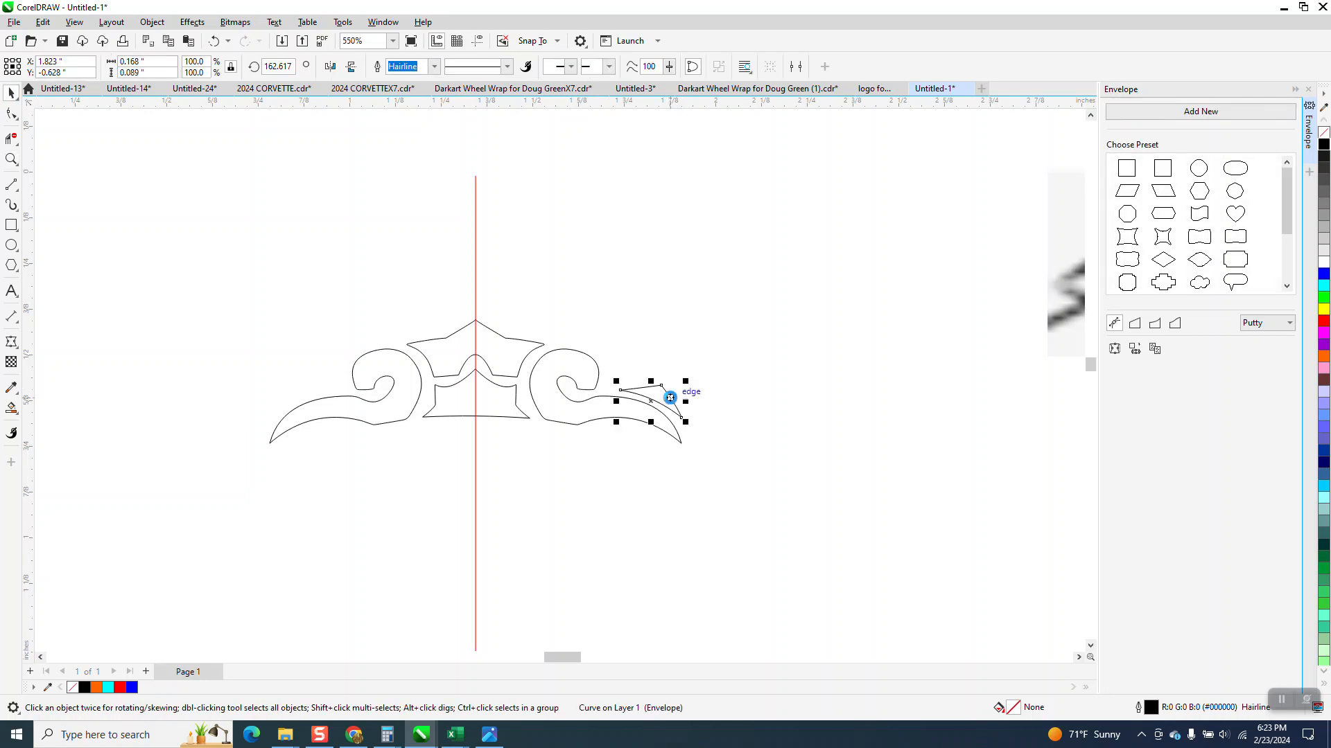
pyautogui.moveTo(685, 401); pyautogui.dragTo(303, 385)
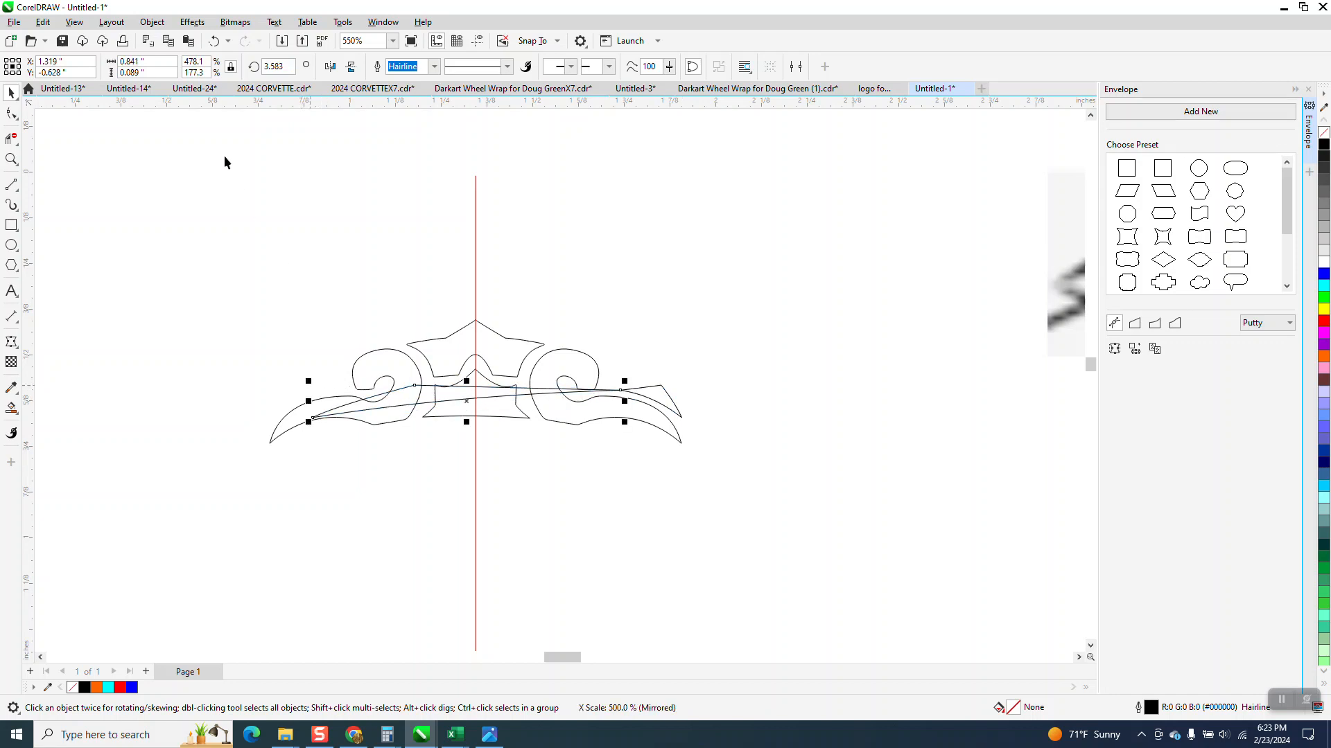
pyautogui.click(214, 40)
pyautogui.moveTo(687, 401); pyautogui.dragTo(308, 385)
pyautogui.click(212, 44)
# Step: Retry mirroring the right leaf with a purely horizontal flipped copy across the center line, and undo it
pyautogui.click(653, 410)
pyautogui.click(659, 405)
pyautogui.click(674, 401)
pyautogui.click(652, 400)
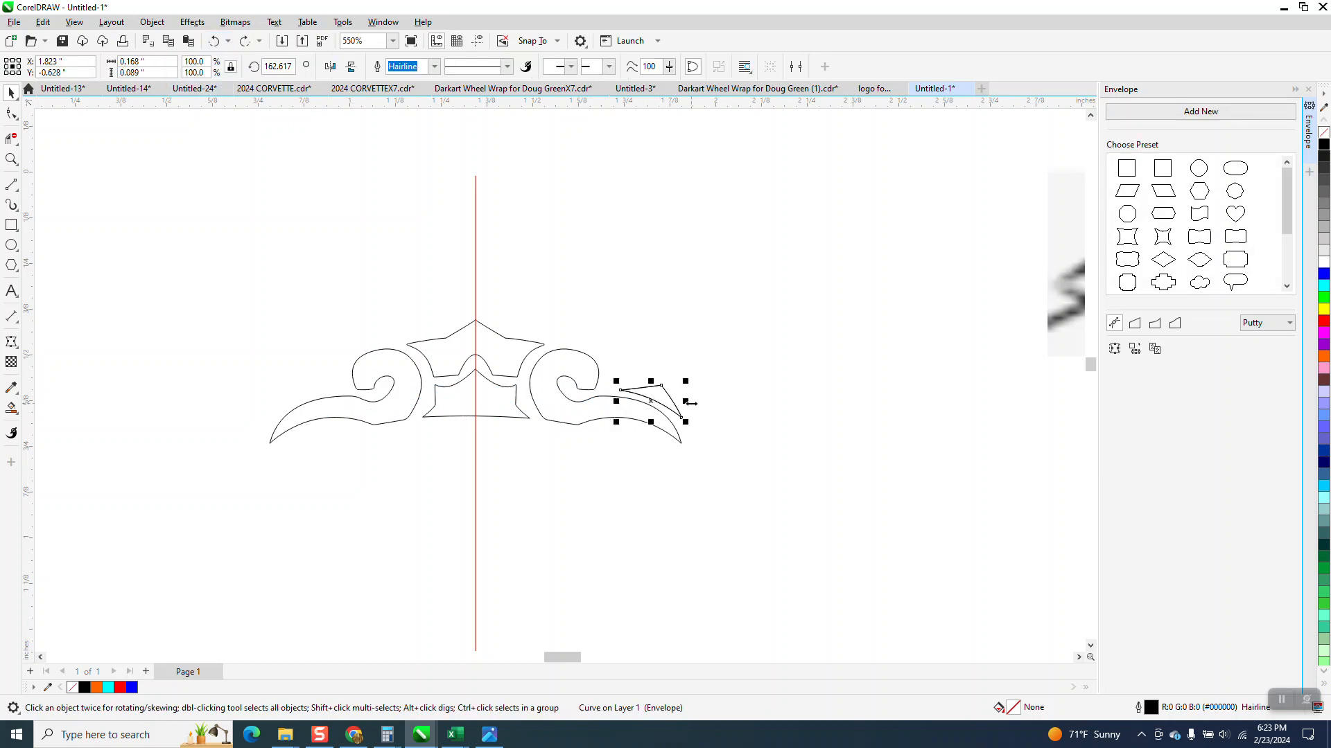
pyautogui.moveTo(686, 401); pyautogui.dragTo(348, 401)
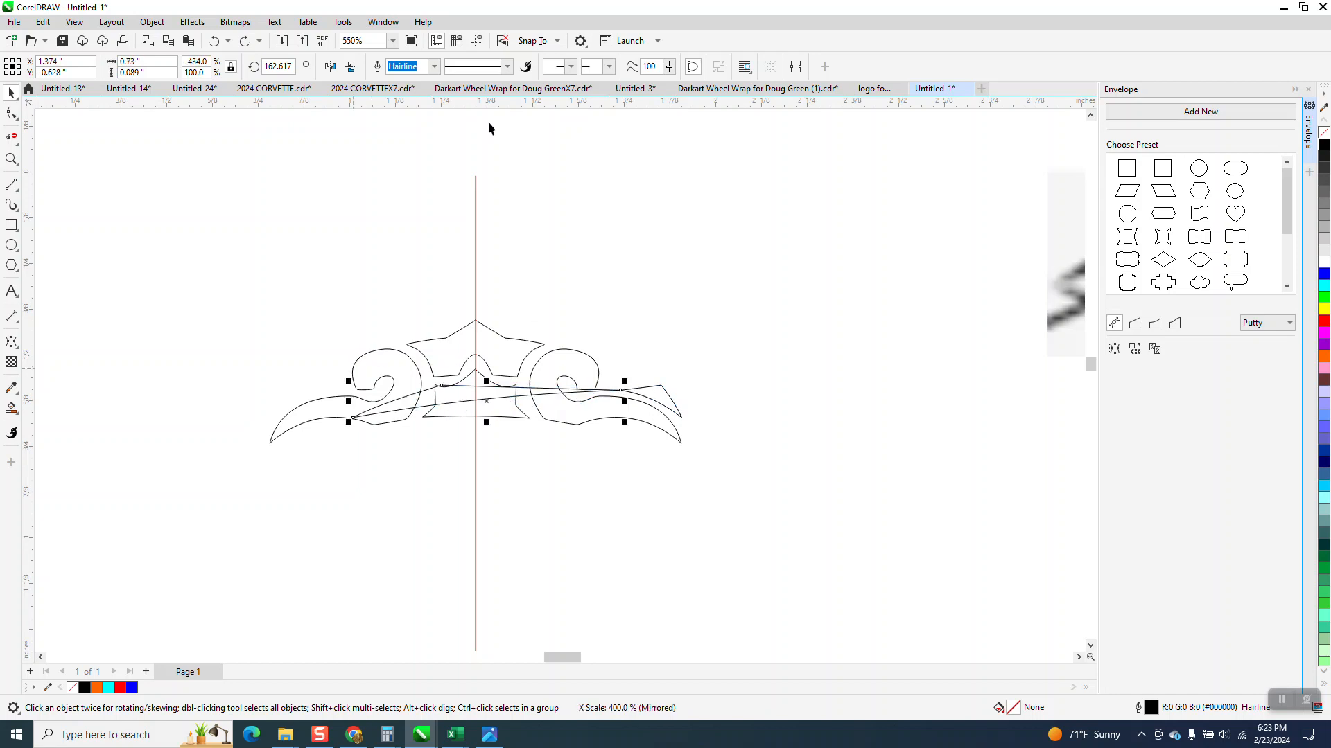
pyautogui.click(215, 42)
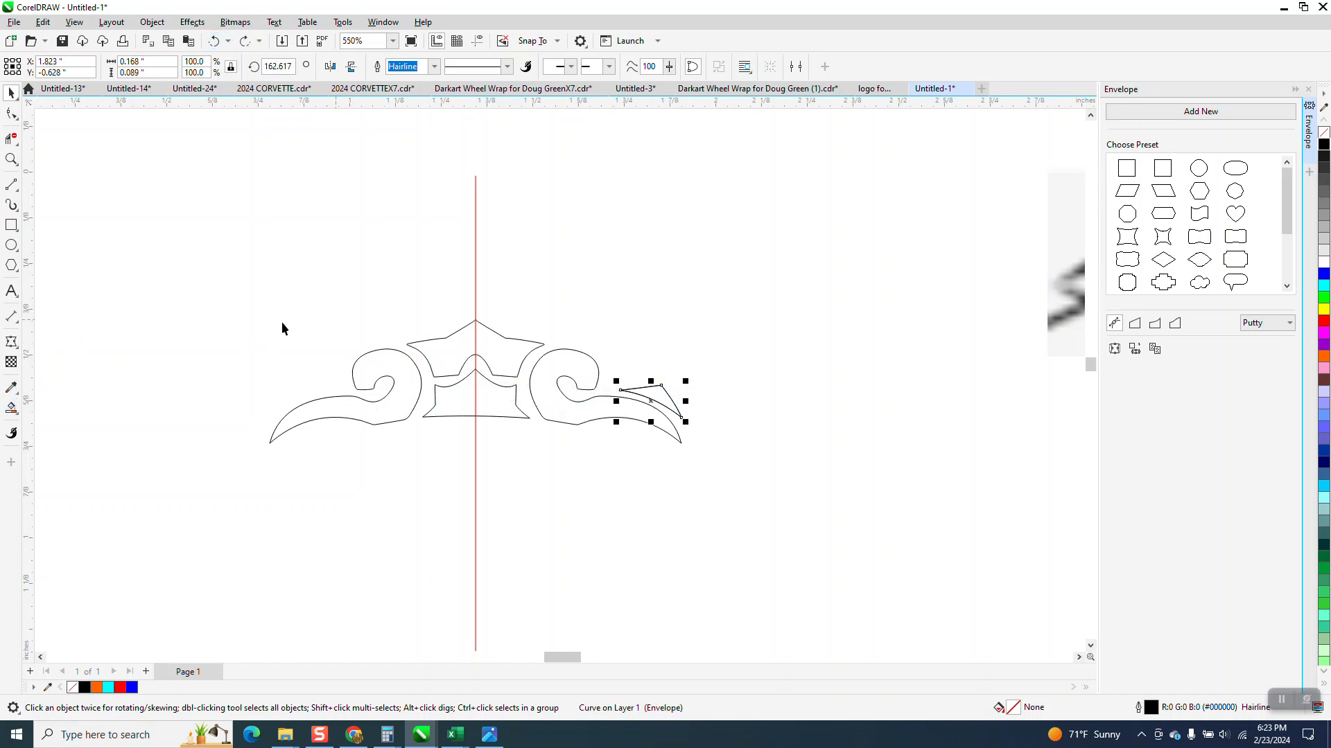
# Step: Remove the ornament's left half up to the red center line with the Virtual Segment Delete tool
pyautogui.click(11, 138)
pyautogui.click(461, 416)
pyautogui.click(416, 429)
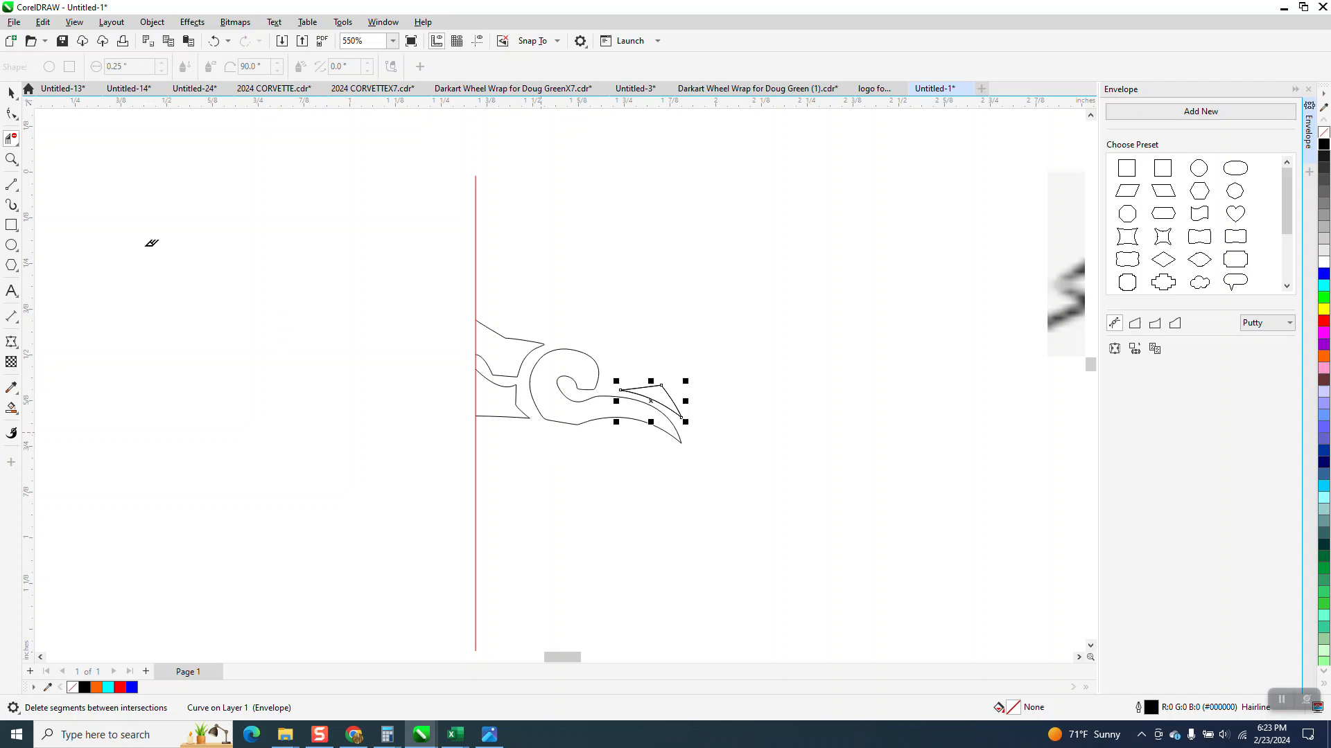
# Step: Group the five pieces of the ornament's remaining right half
pyautogui.click(11, 92)
pyautogui.moveTo(459, 300); pyautogui.dragTo(705, 478)
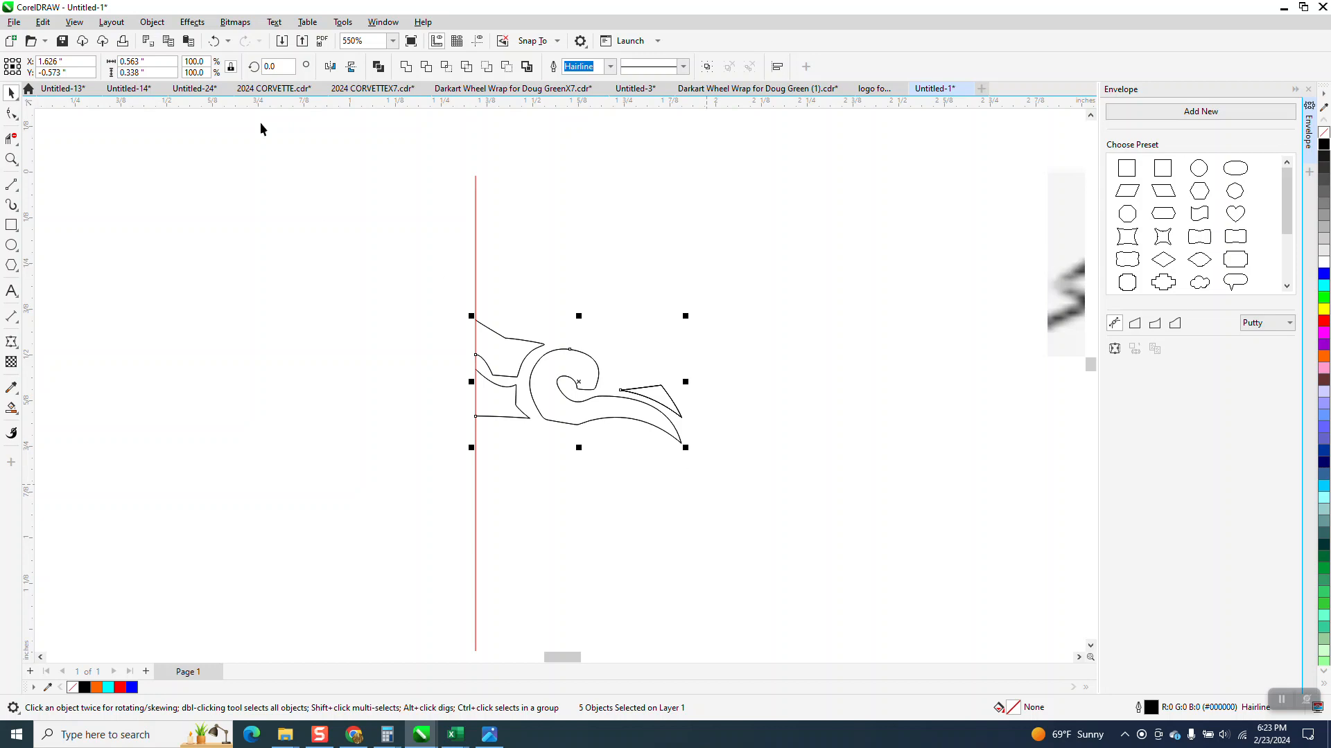
pyautogui.click(214, 41)
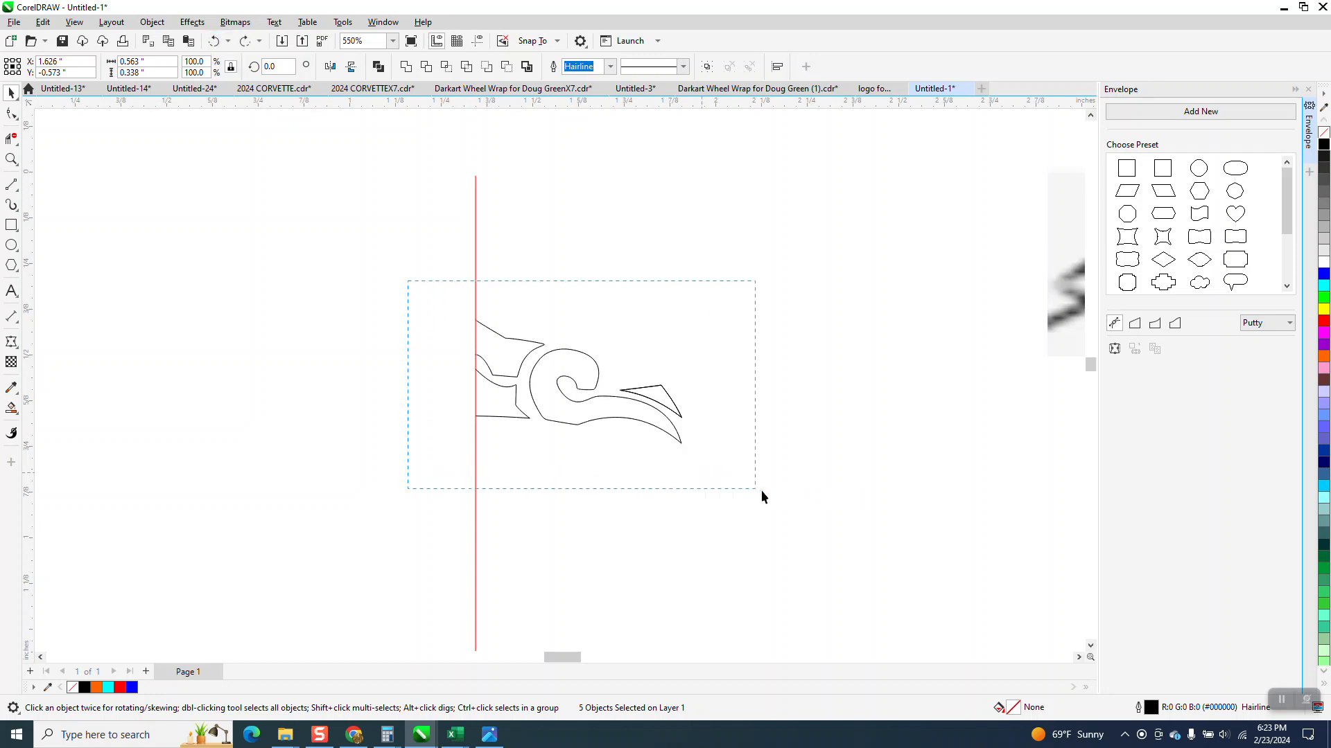
pyautogui.hotkey('ctrl', 'g')
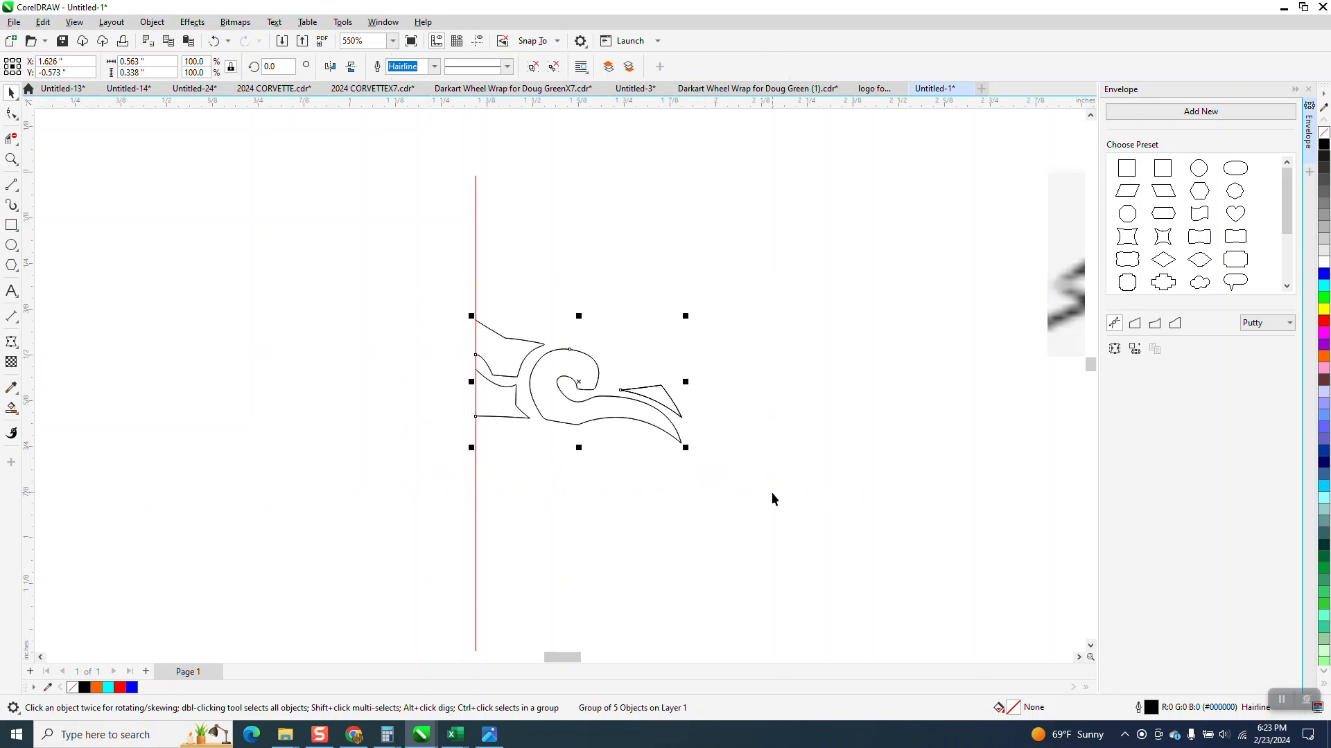
# Step: Mirror a copy of the grouped right half horizontally to complete the ornament's left side, and delete the red center line
pyautogui.moveTo(685, 382); pyautogui.dragTo(438, 368)
pyautogui.rightClick(440, 368)
pyautogui.click(475, 299)
pyautogui.press('Delete')
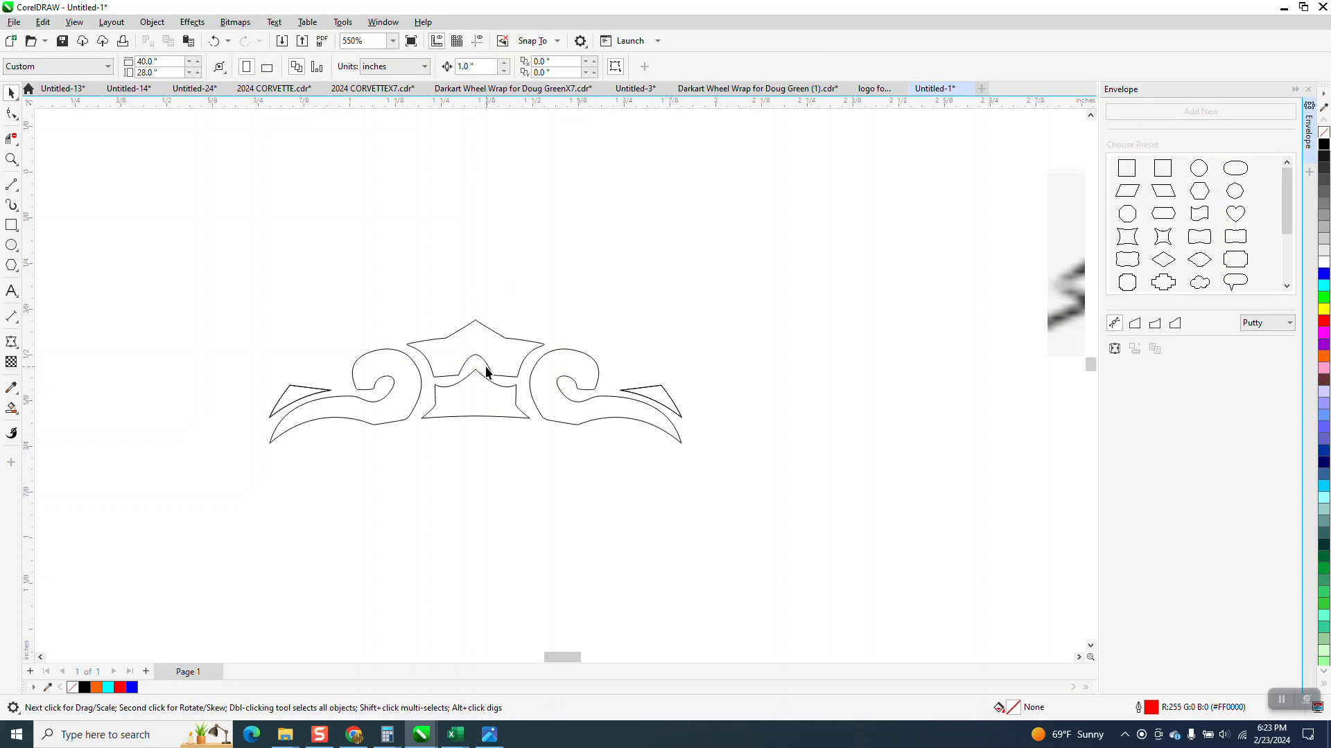
# Step: Draw a rectangle about 1.35 by 0.58 inches around the whole ornament
pyautogui.click(12, 185)
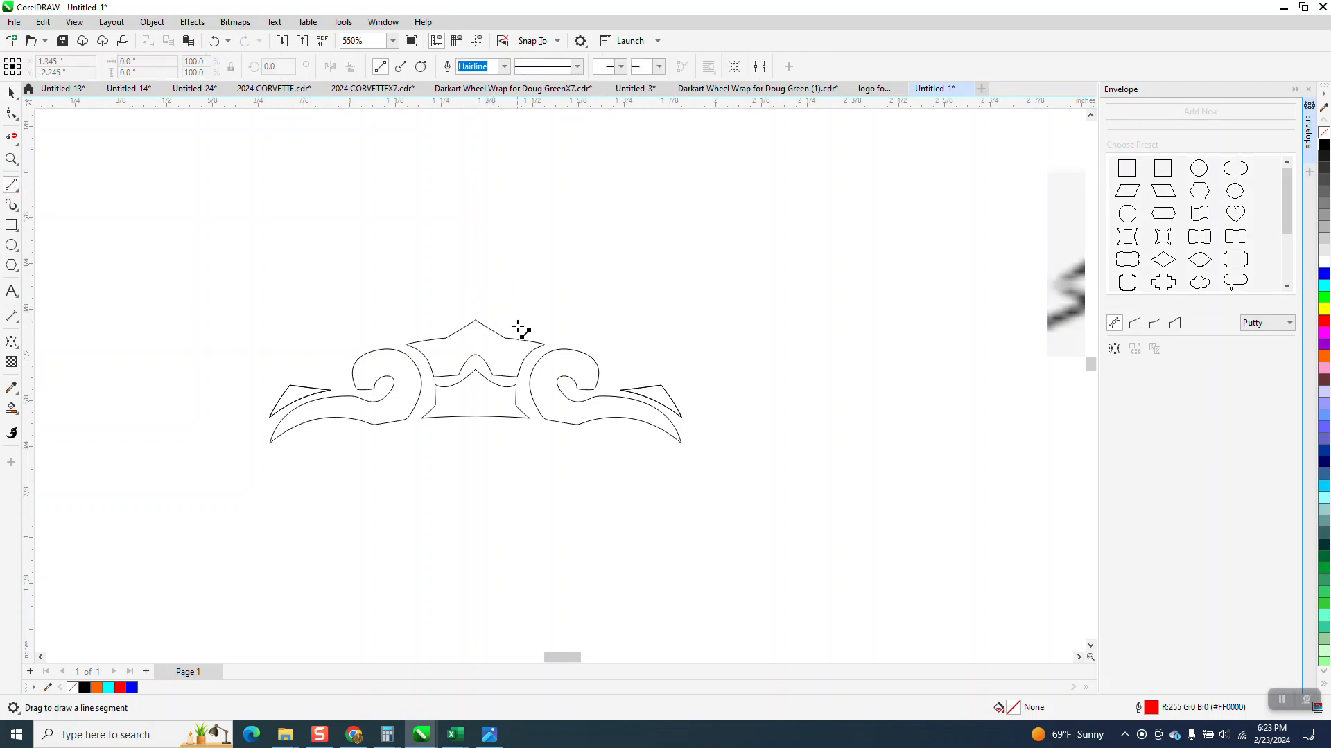
pyautogui.moveTo(204, 297); pyautogui.dragTo(255, 553)
pyautogui.press('Escape')
pyautogui.click(12, 225)
pyautogui.moveTo(242, 297)
pyautogui.mouseDown()
pyautogui.moveTo(374, 425)
pyautogui.moveTo(718, 535)
pyautogui.mouseUp()
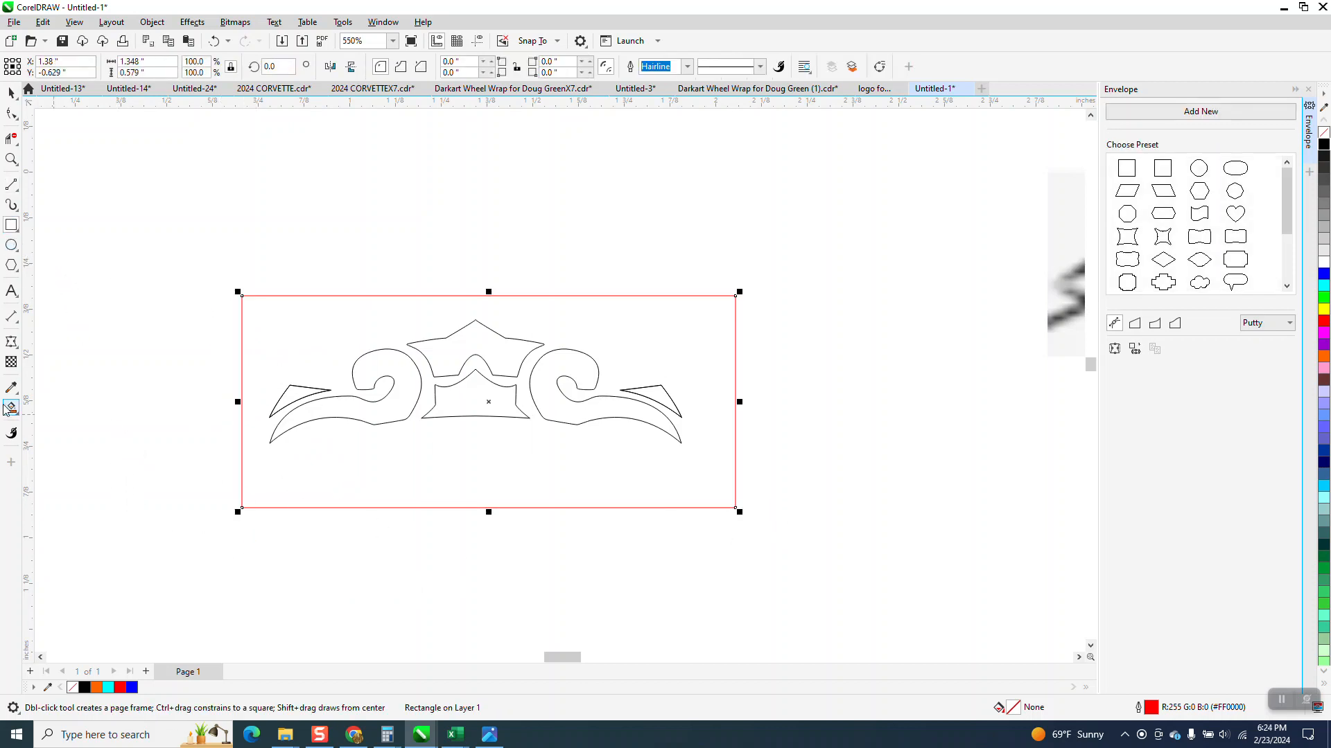
# Step: Try red Smart Fill on the ornament's crown, lower center piece and left scroll, and undo the fills
pyautogui.click(12, 408)
pyautogui.click(454, 353)
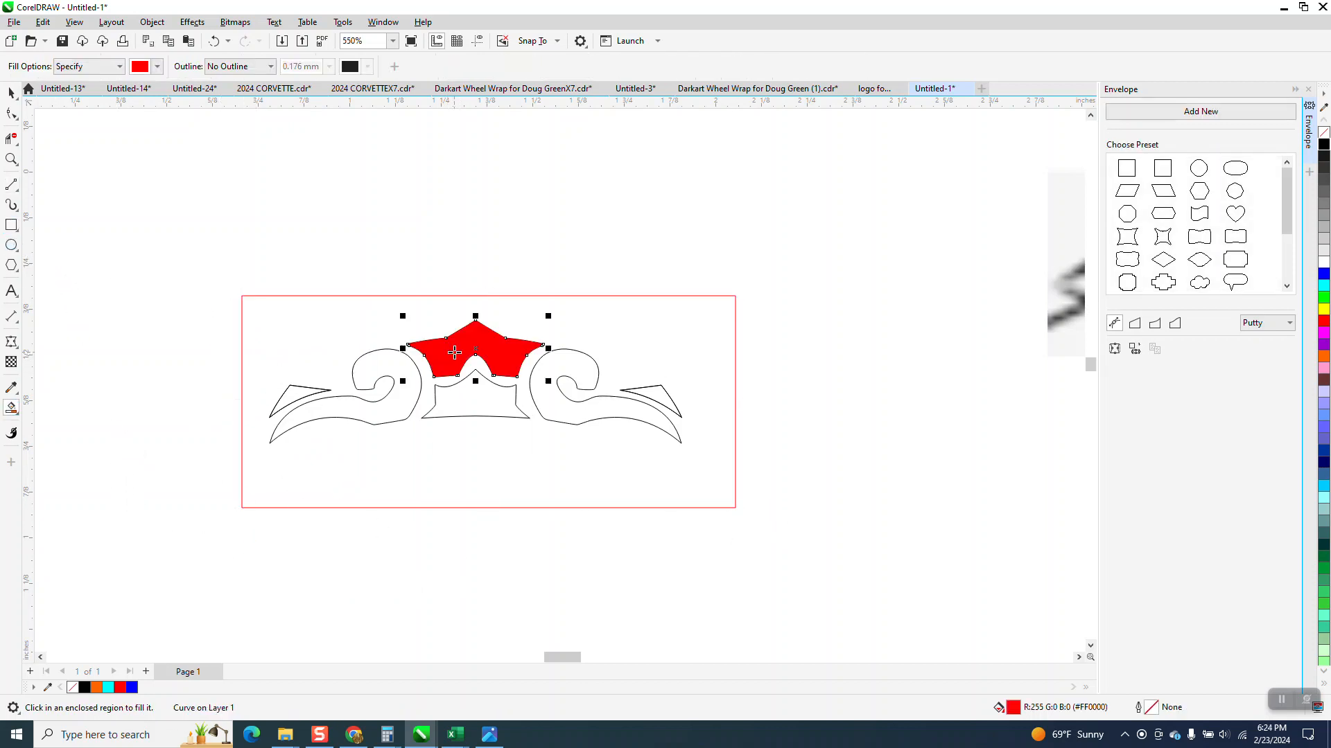
pyautogui.click(471, 388)
pyautogui.click(405, 370)
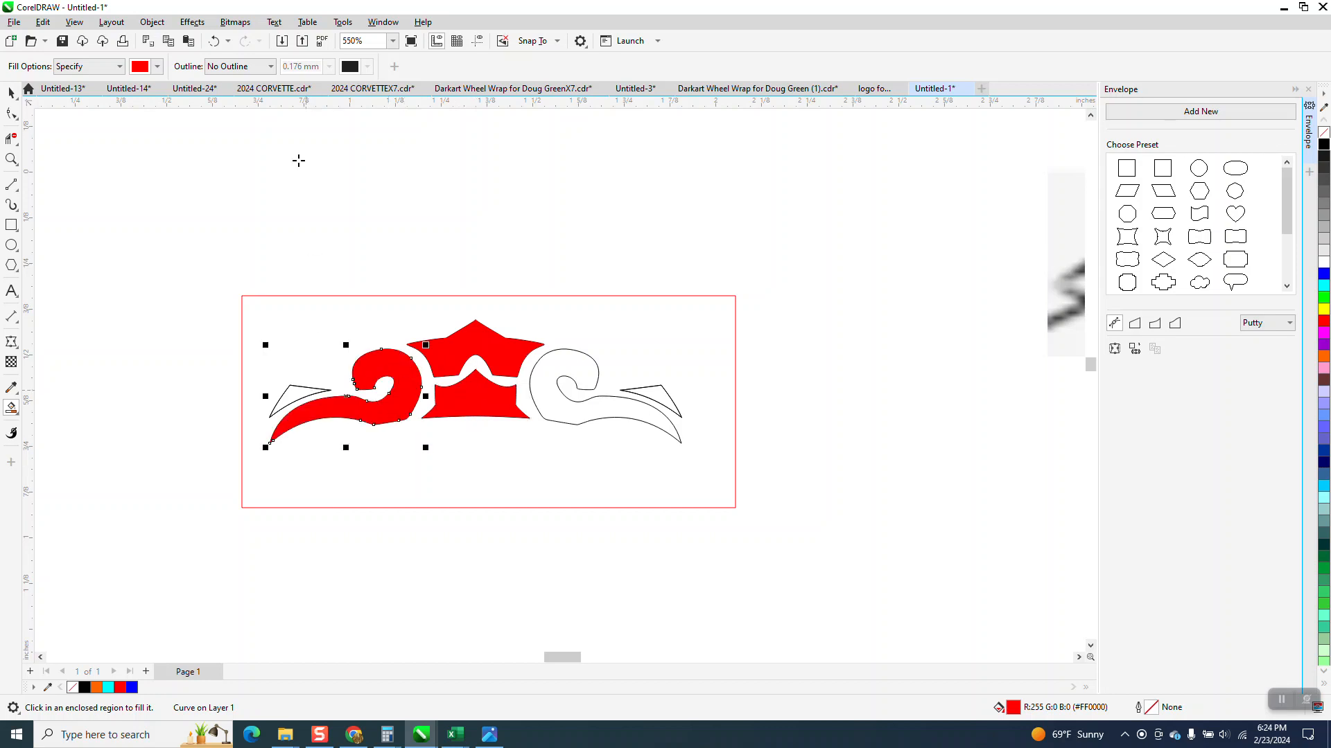
pyautogui.click(214, 41)
pyautogui.click(214, 41)
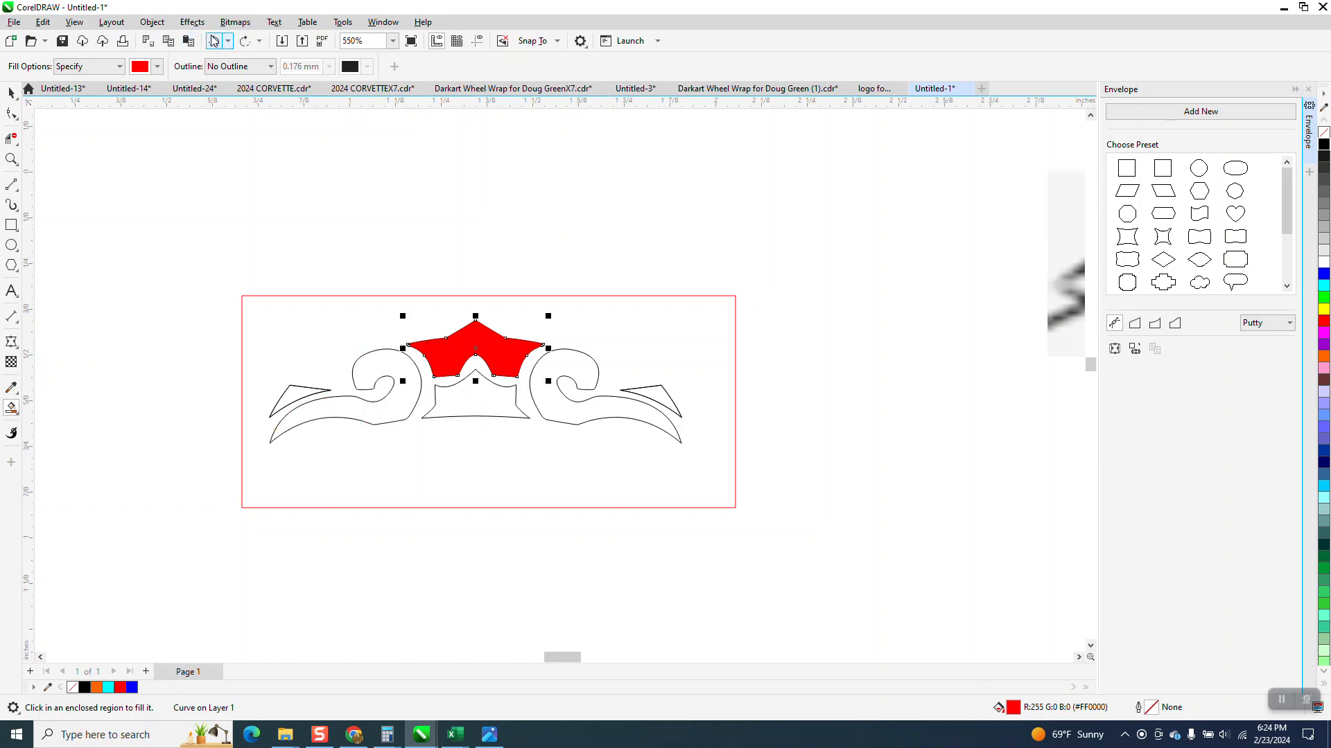
pyautogui.click(214, 41)
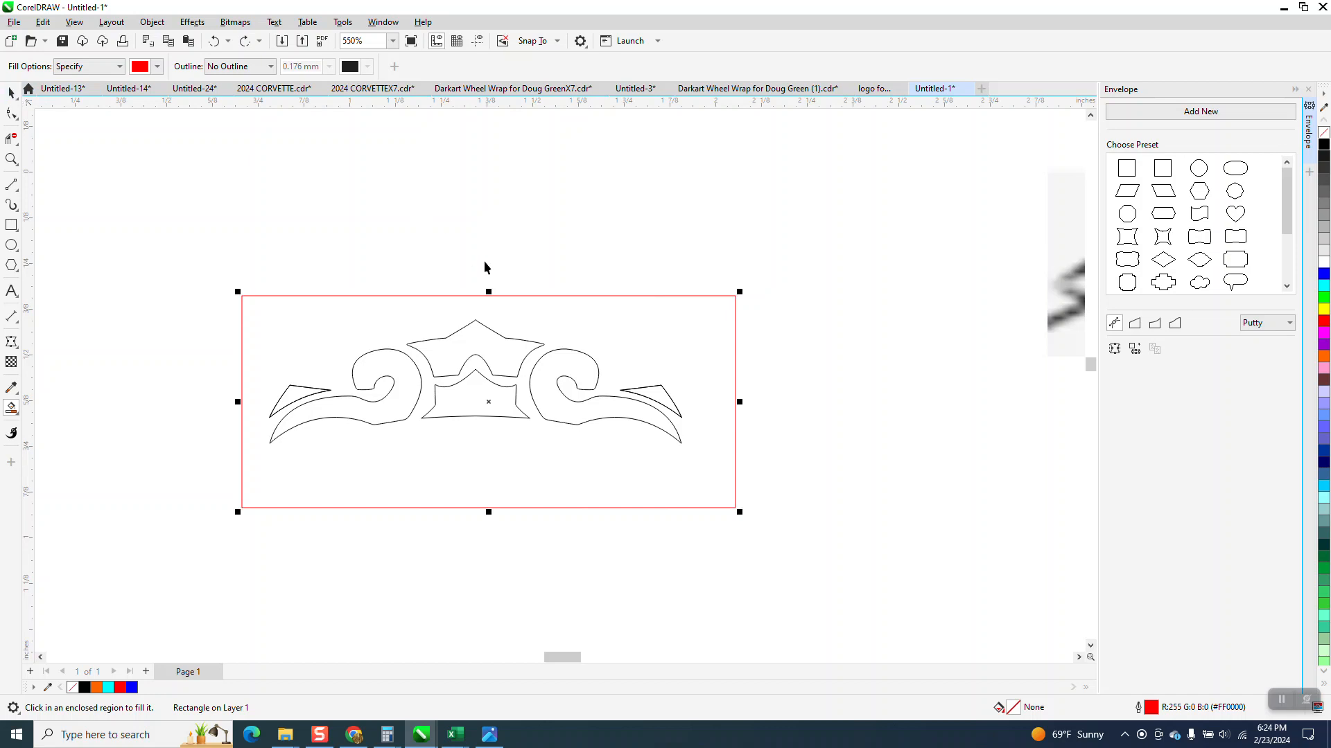
# Step: Delete the red rectangle around the ornament
pyautogui.press('space')
pyautogui.click(525, 296)
pyautogui.press('Delete')
pyautogui.scroll(-2, 516, 300)
pyautogui.moveTo(241, 269); pyautogui.dragTo(739, 484)
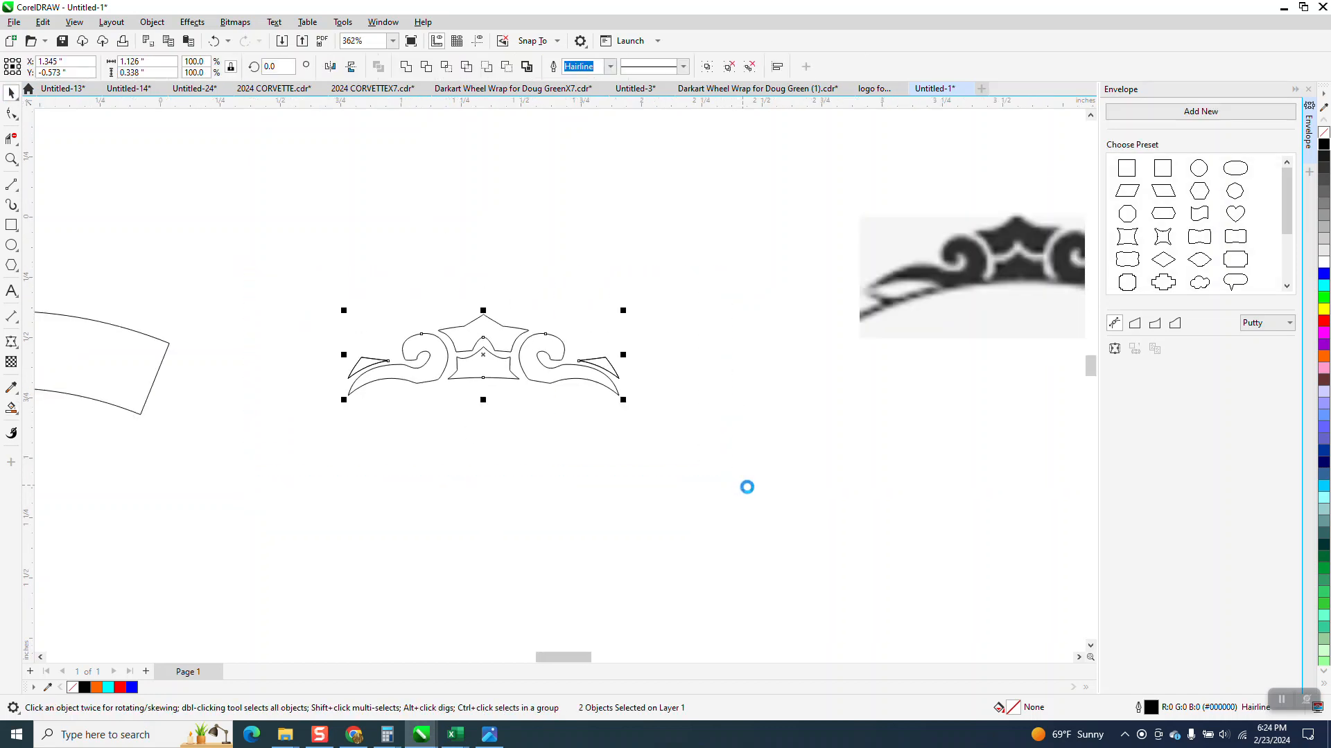
pyautogui.hotkey('ctrl', 'p')
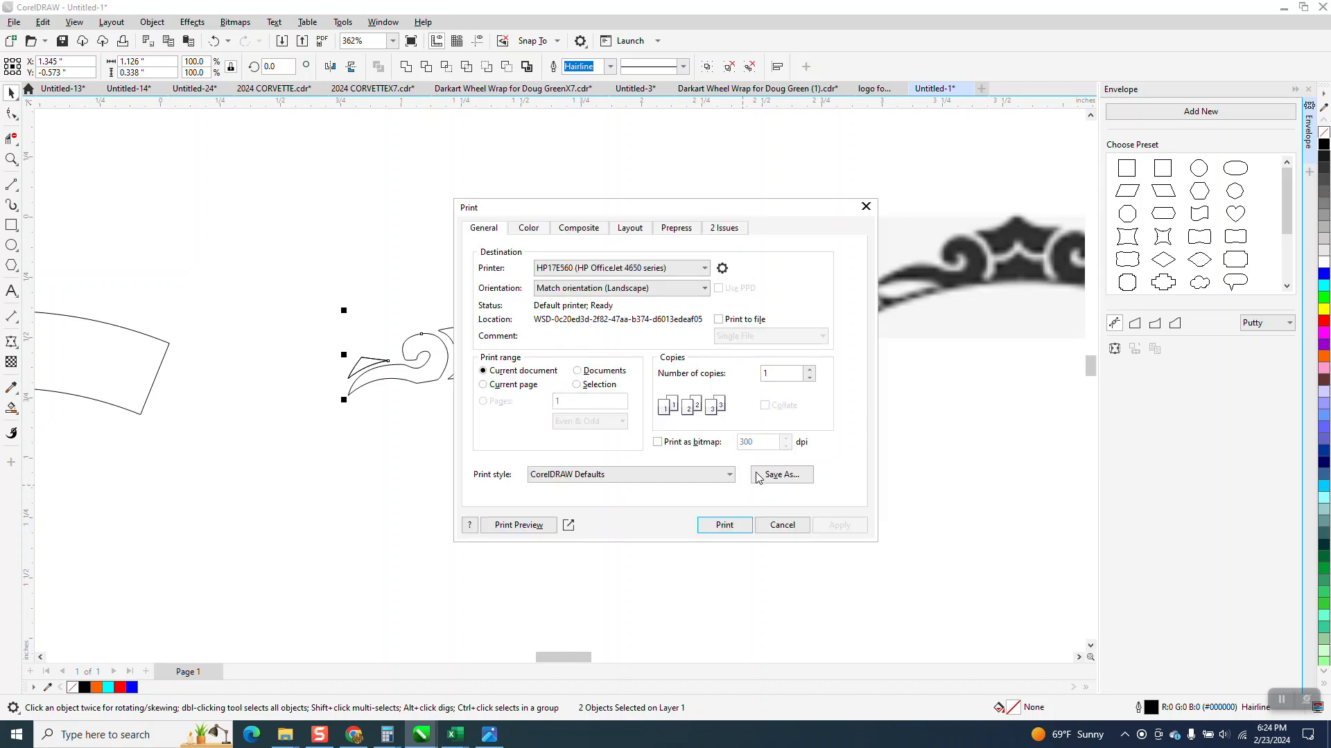
pyautogui.click(784, 526)
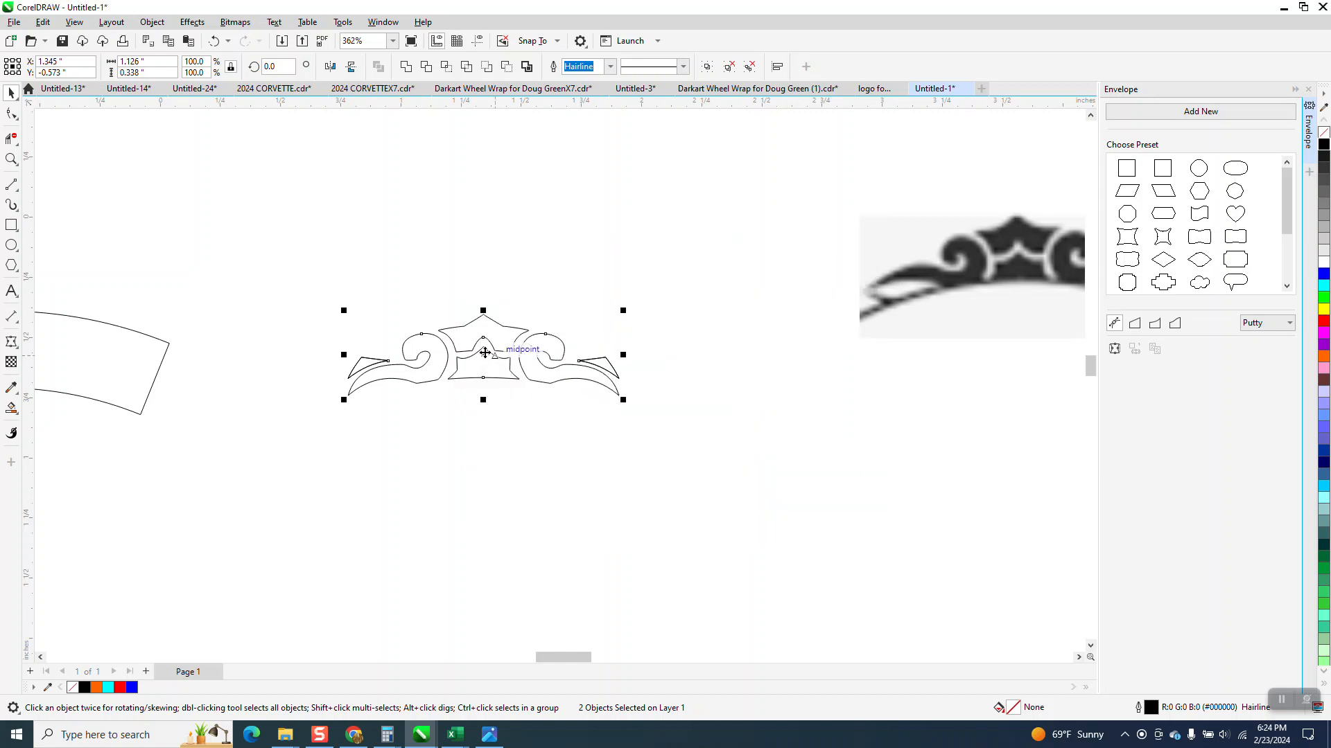
pyautogui.scroll(-1, 790, 411)
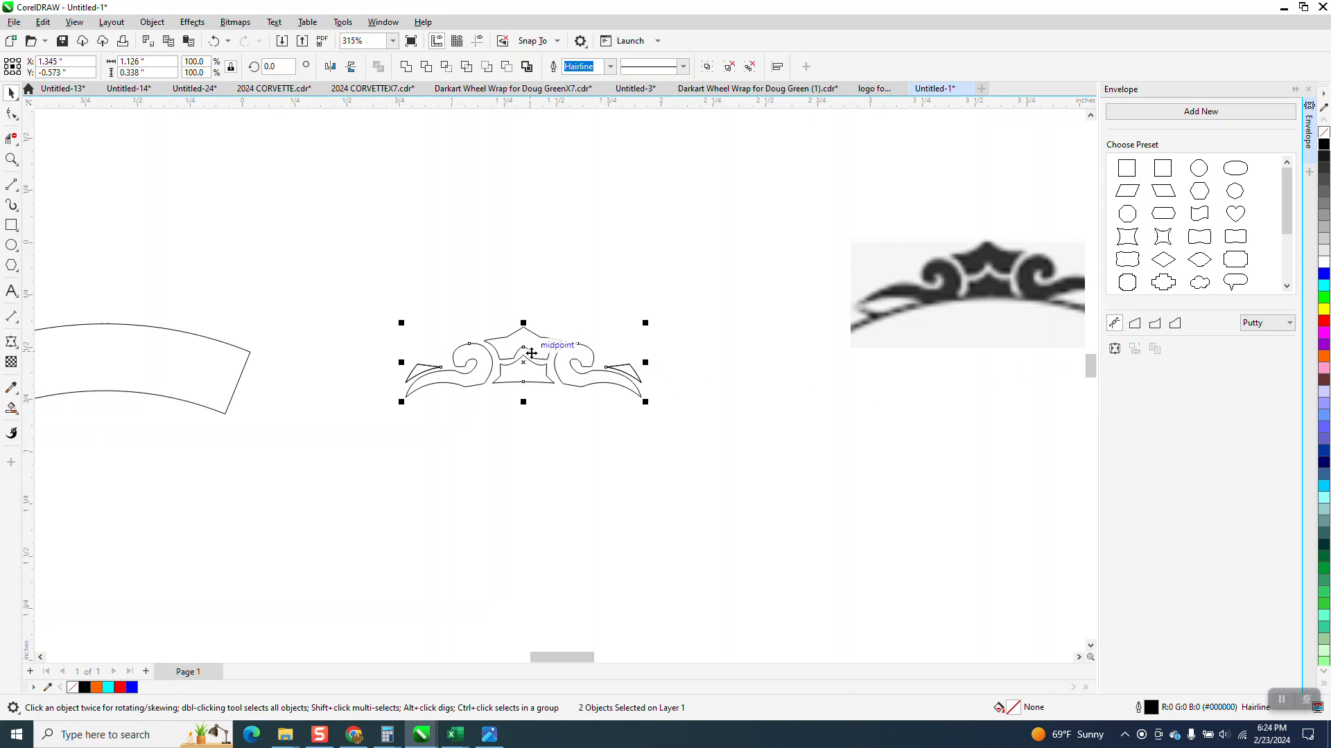
pyautogui.scroll(-6, 531, 353)
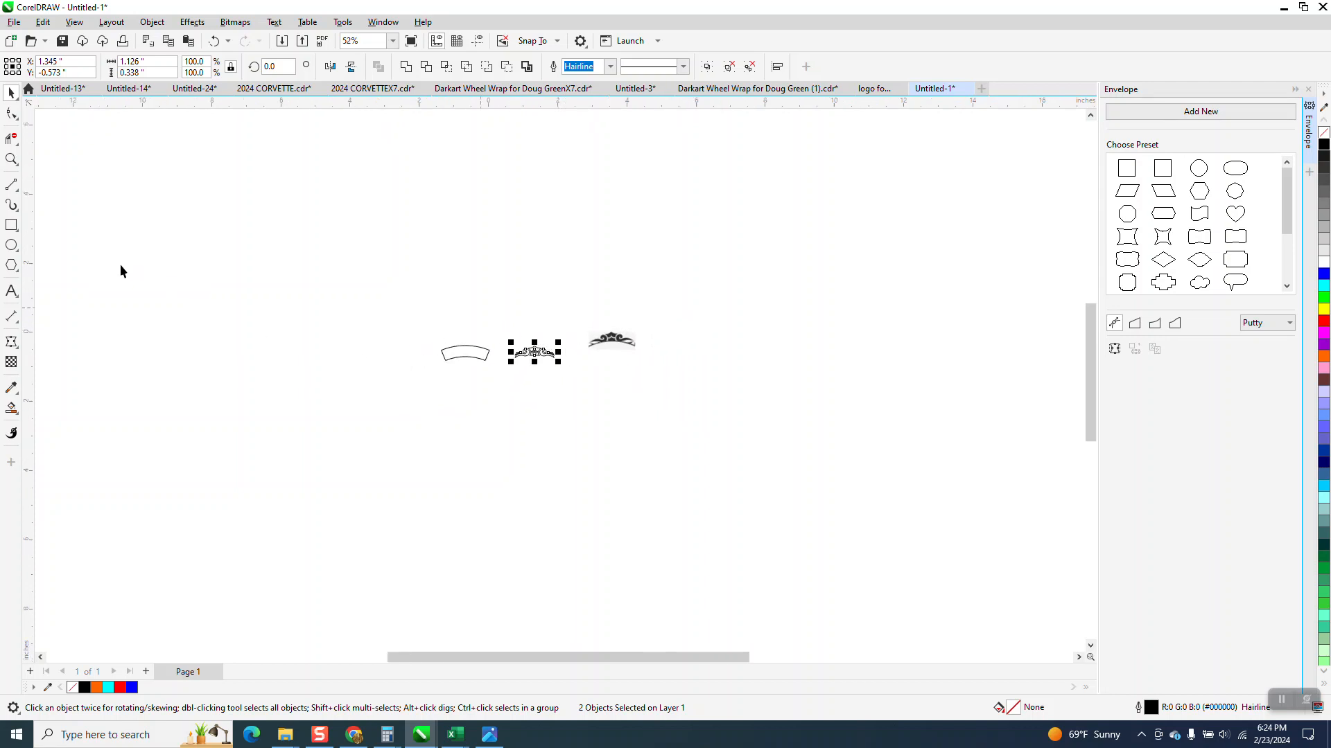
pyautogui.click(14, 231)
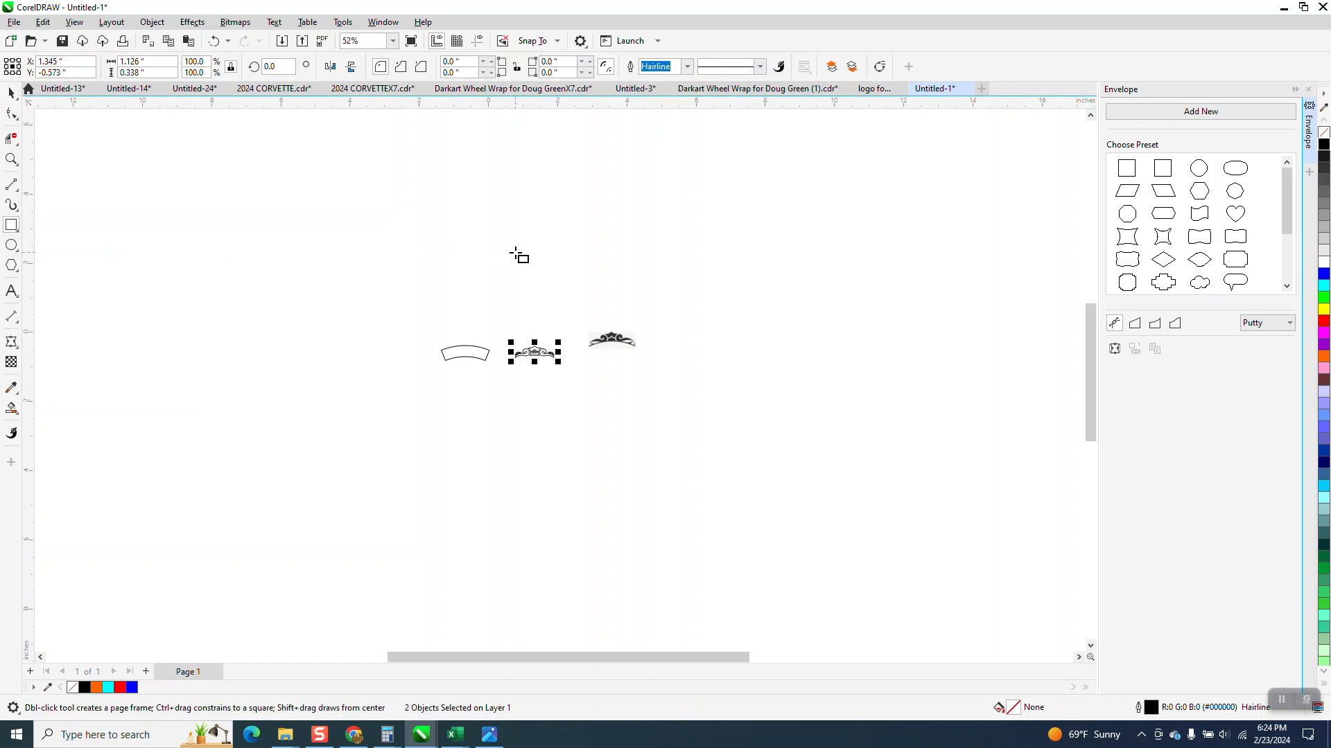
pyautogui.click(12, 94)
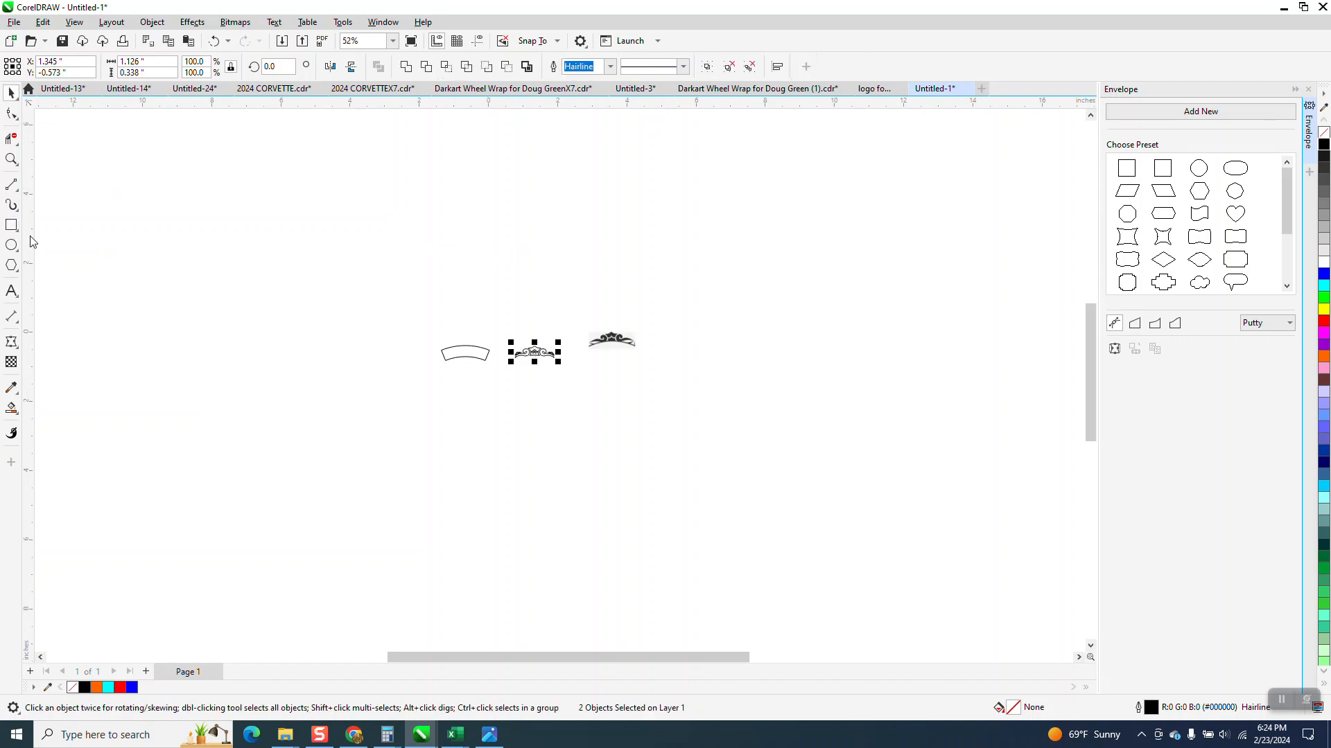
pyautogui.click(12, 160)
pyautogui.click(711, 402)
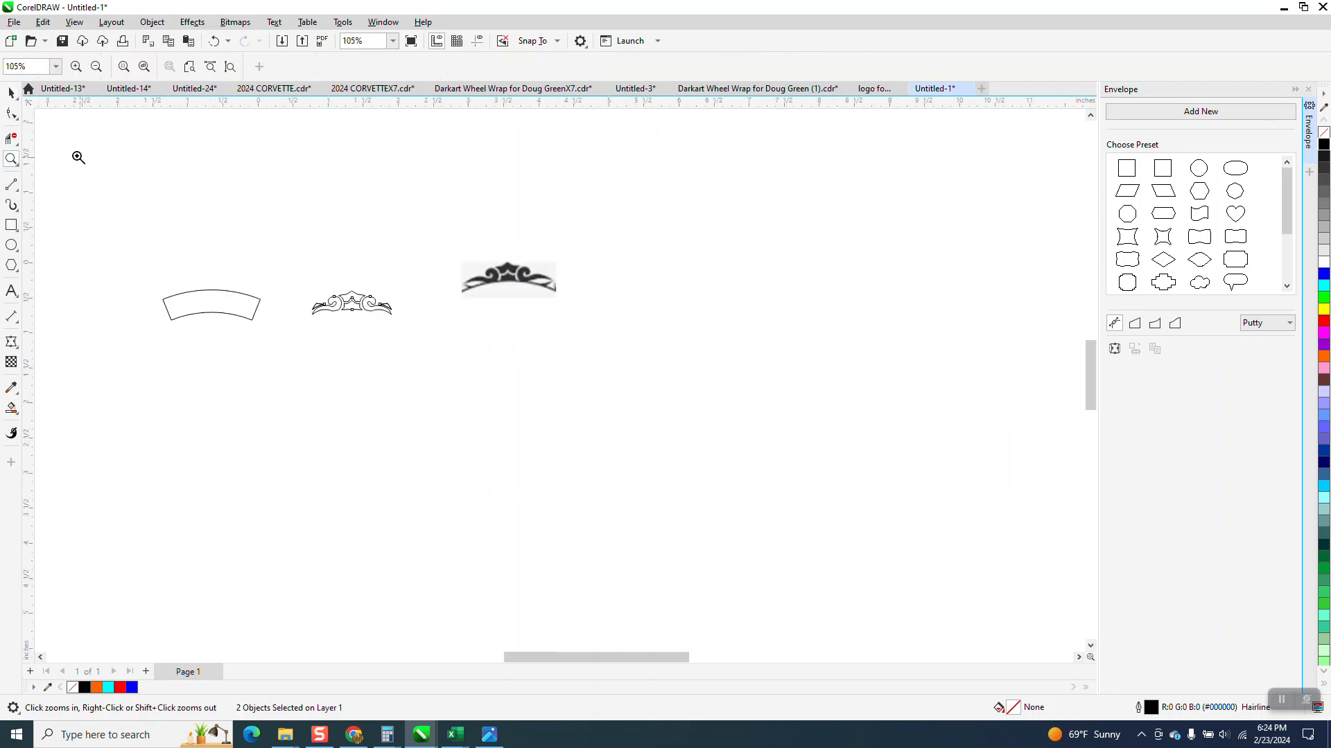
# Step: Group both halves of the mirrored ornament into one object, and undo a trial move of it
pyautogui.press('space')
pyautogui.moveTo(289, 278); pyautogui.dragTo(421, 323)
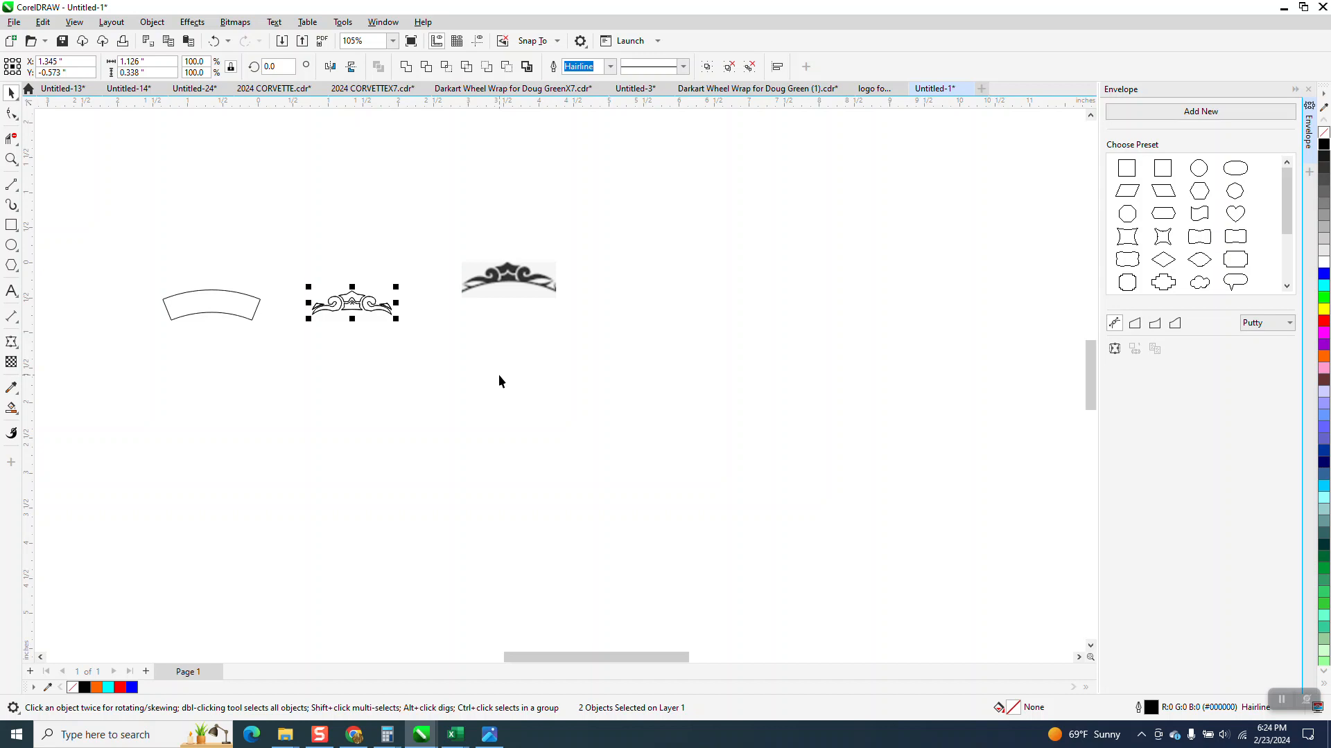
pyautogui.click(353, 303)
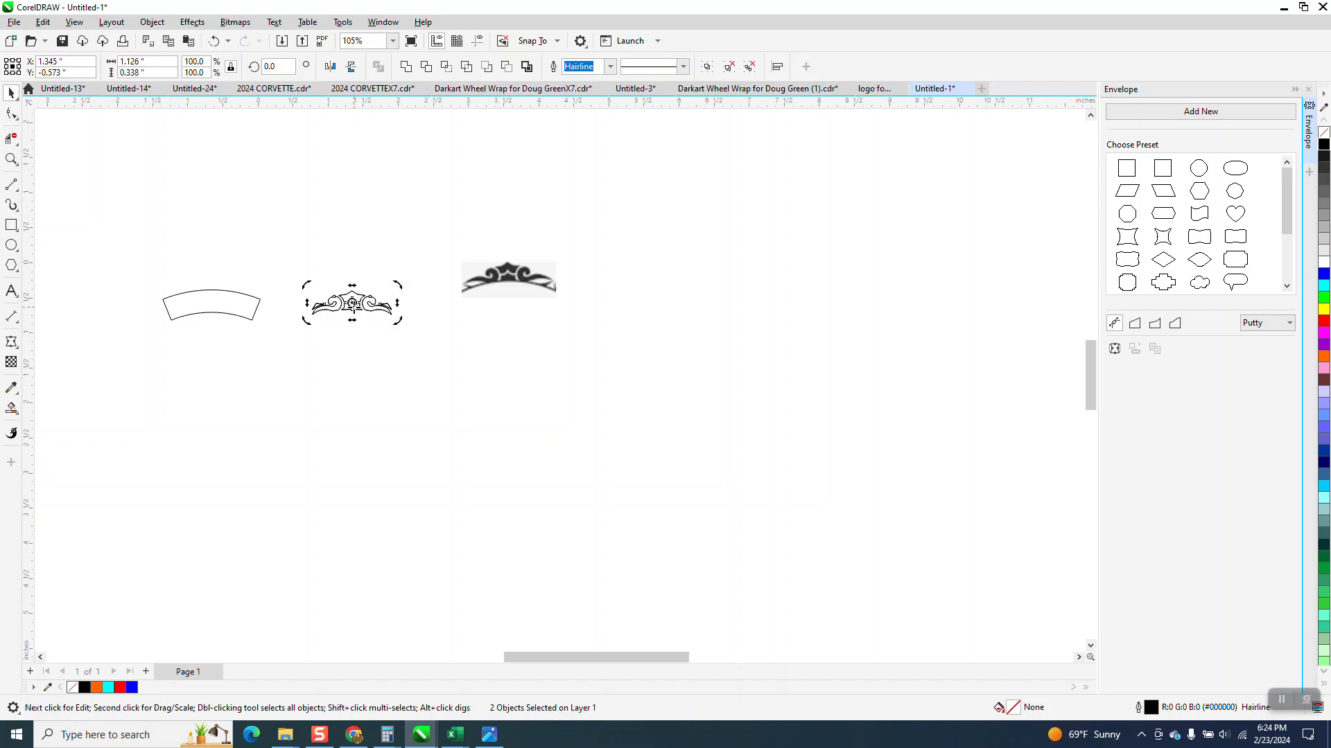
pyautogui.click(215, 42)
pyautogui.click(364, 278)
pyautogui.click(361, 297)
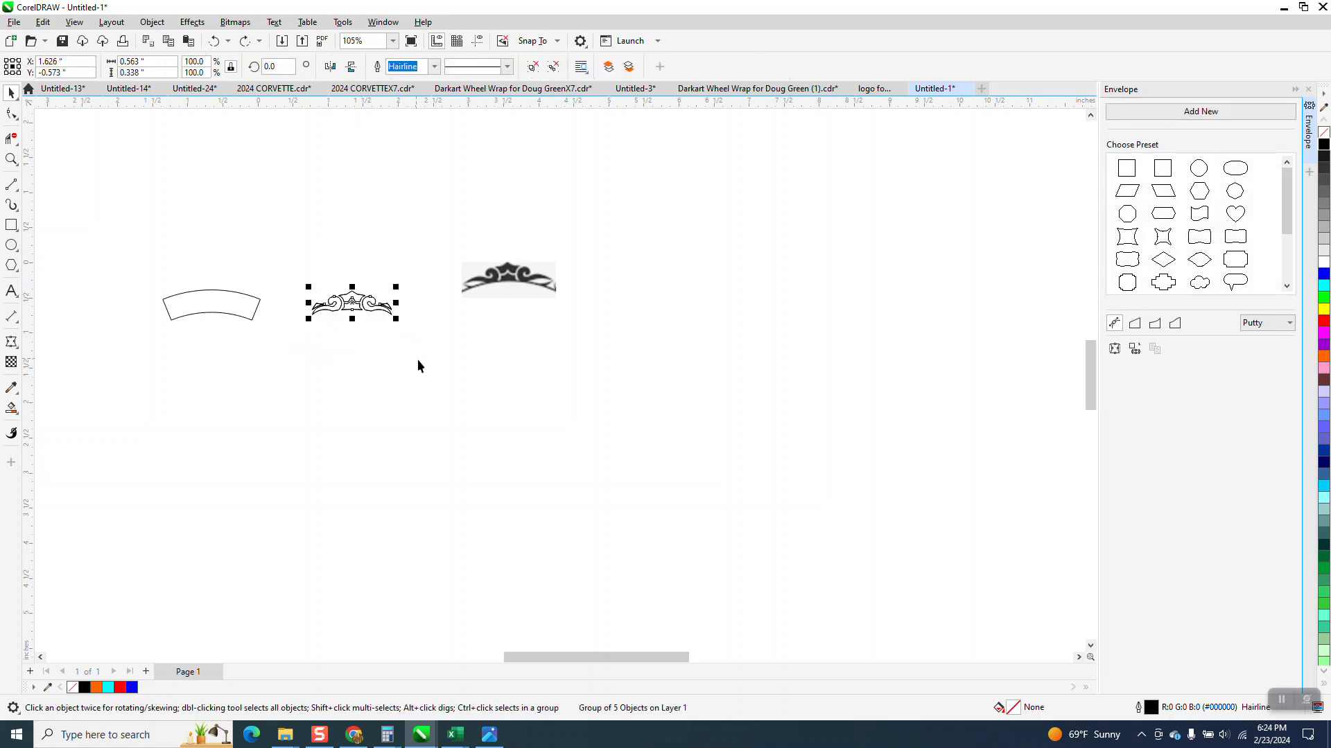
pyautogui.hotkey('ctrl', 'g')
pyautogui.click(402, 271)
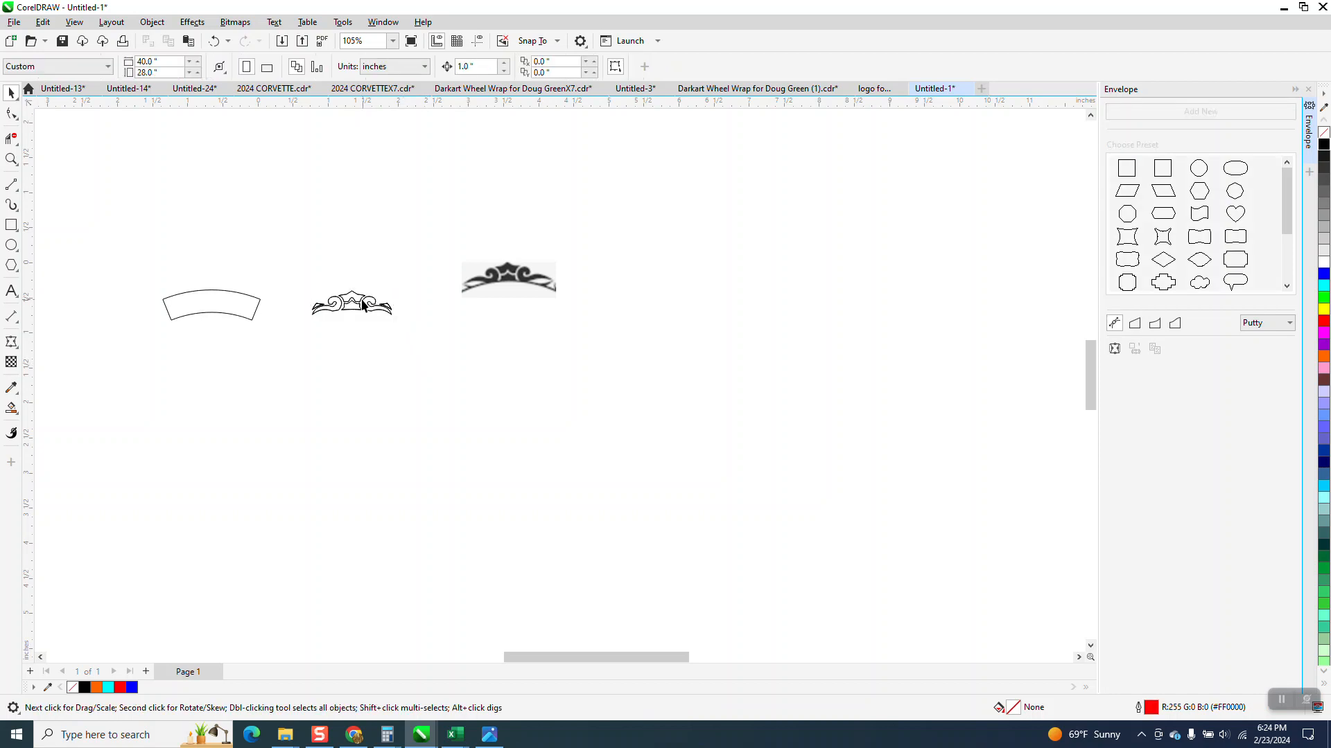
pyautogui.moveTo(362, 302); pyautogui.dragTo(403, 221)
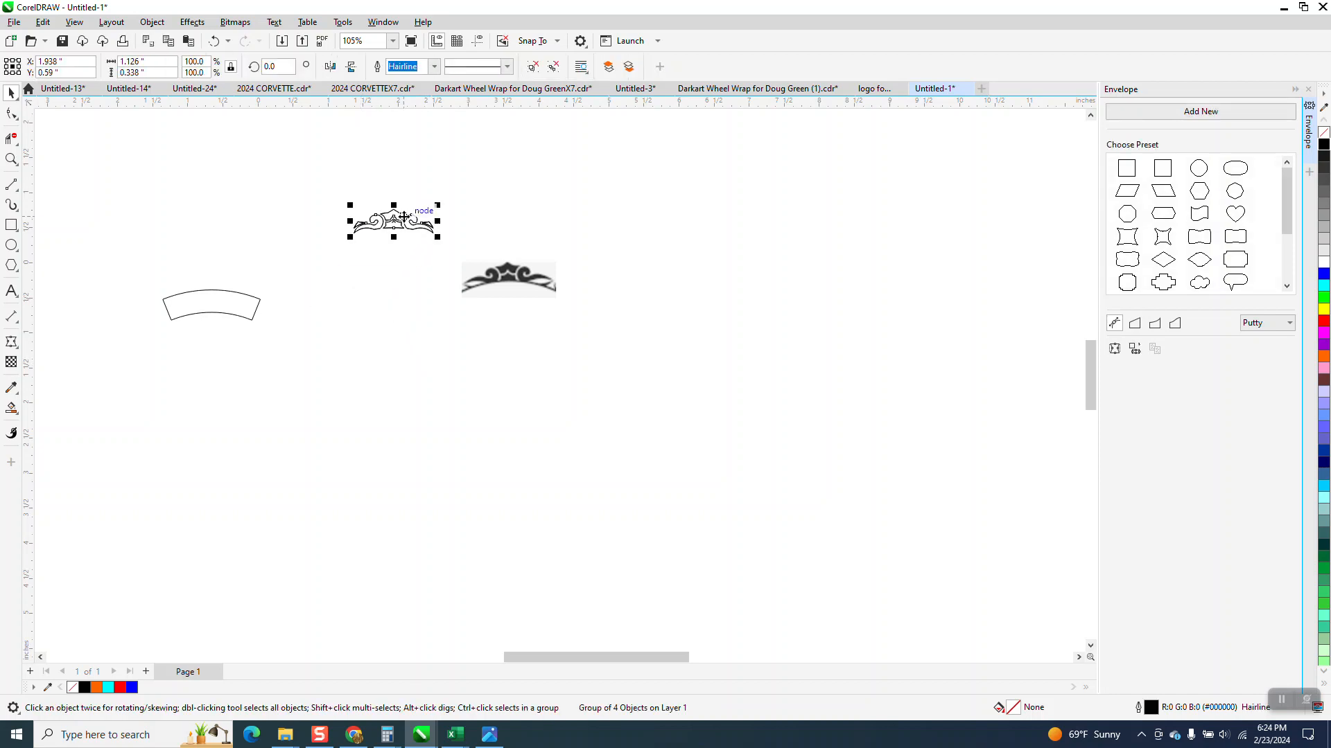
pyautogui.click(215, 40)
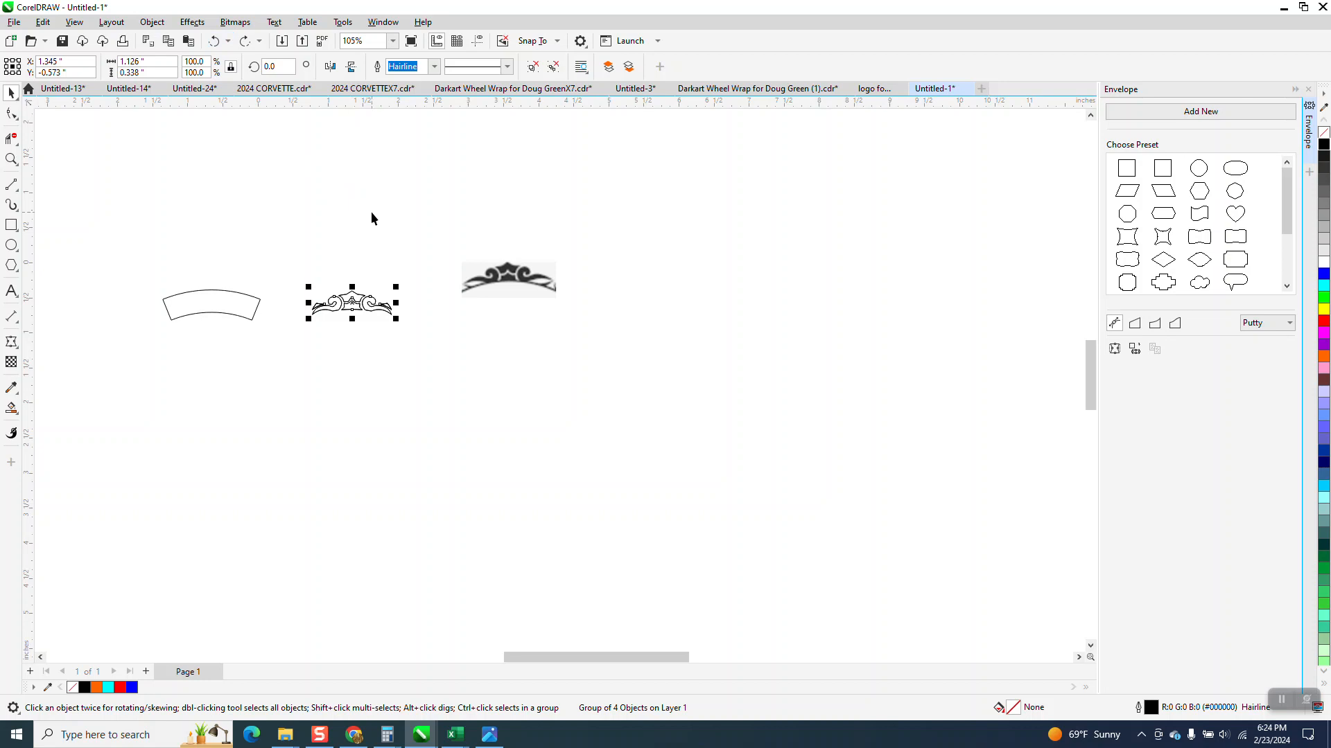
# Step: Create a copy of the ornament rotated 45° about a rotation center placed about 1.7 inches below it
pyautogui.press('KP_Add')
pyautogui.click(350, 304)
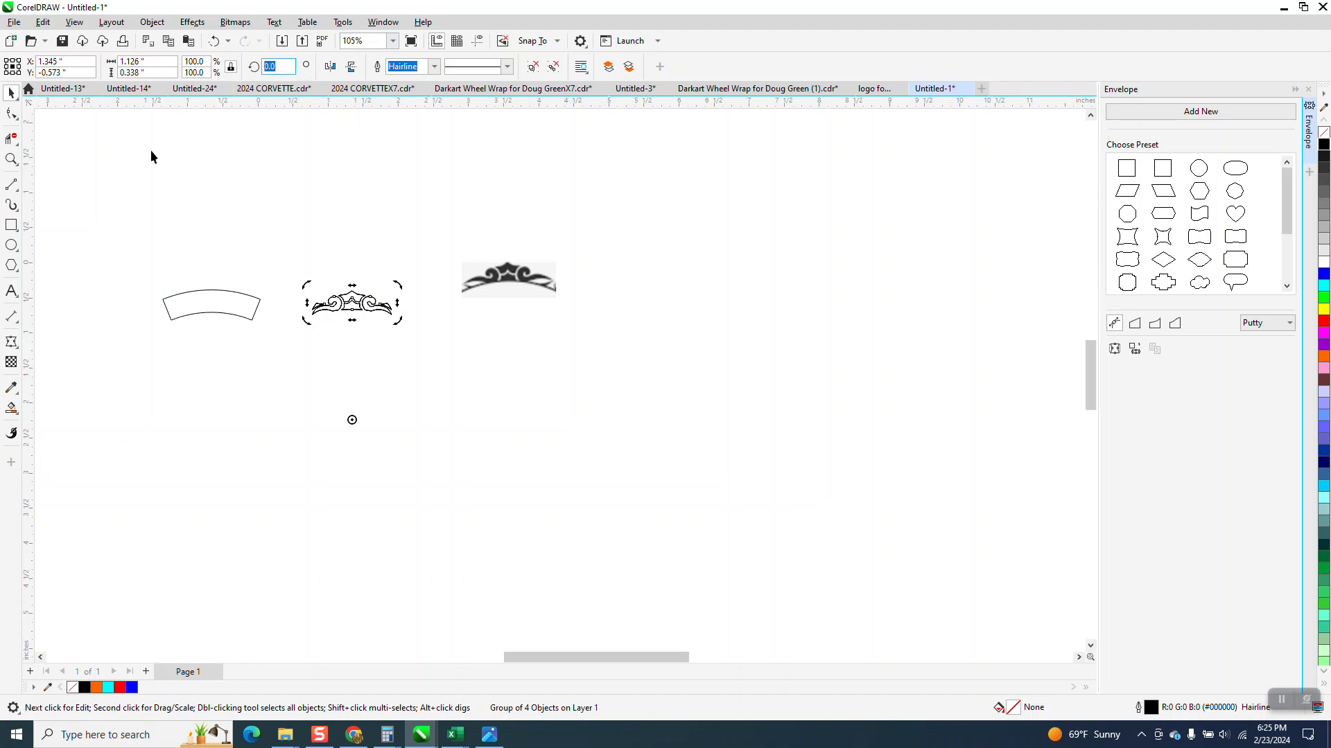
pyautogui.write('45')
pyautogui.press('Return')
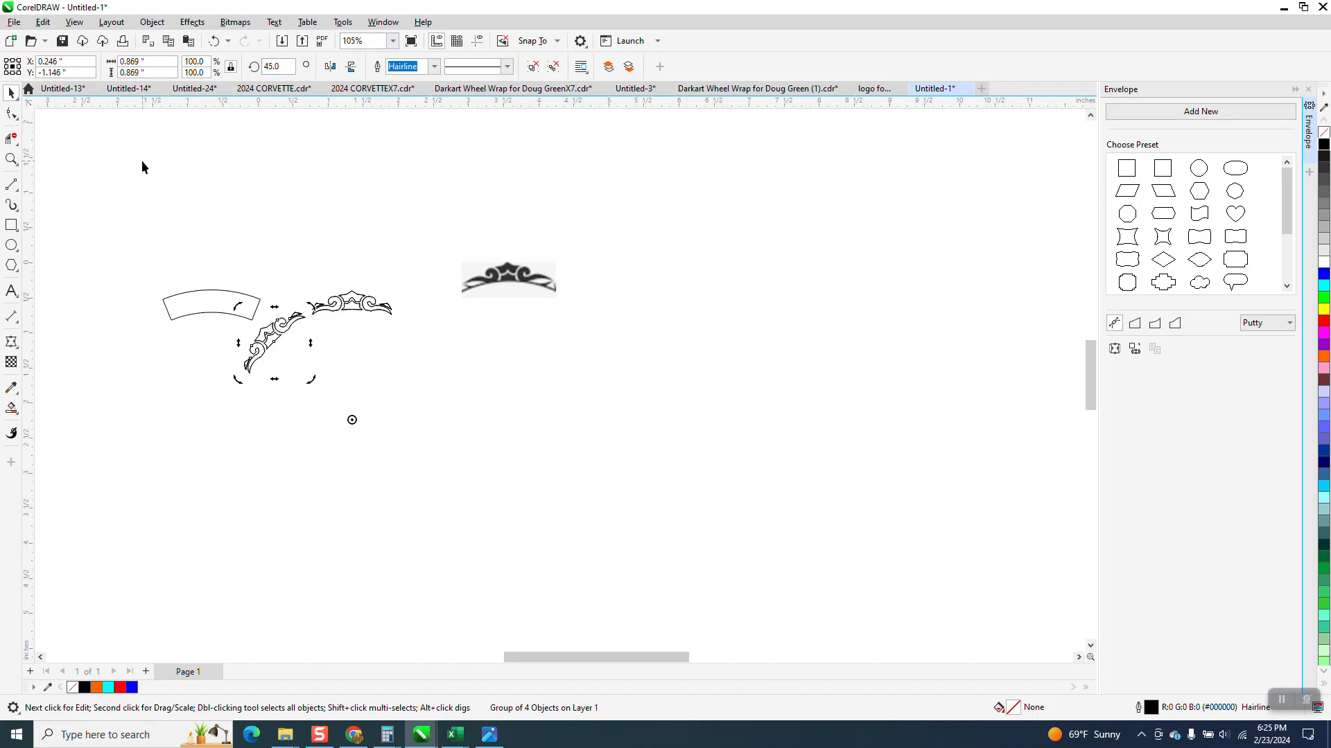
# Step: Repeat the 45° rotated duplicate six more times to complete a ring of eight ornaments
pyautogui.hotkey('ctrl', 'd')
pyautogui.hotkey('ctrl', 'd')
pyautogui.hotkey('ctrl', 'd')
pyautogui.hotkey('ctrl', 'd')
pyautogui.hotkey('ctrl', 'd')
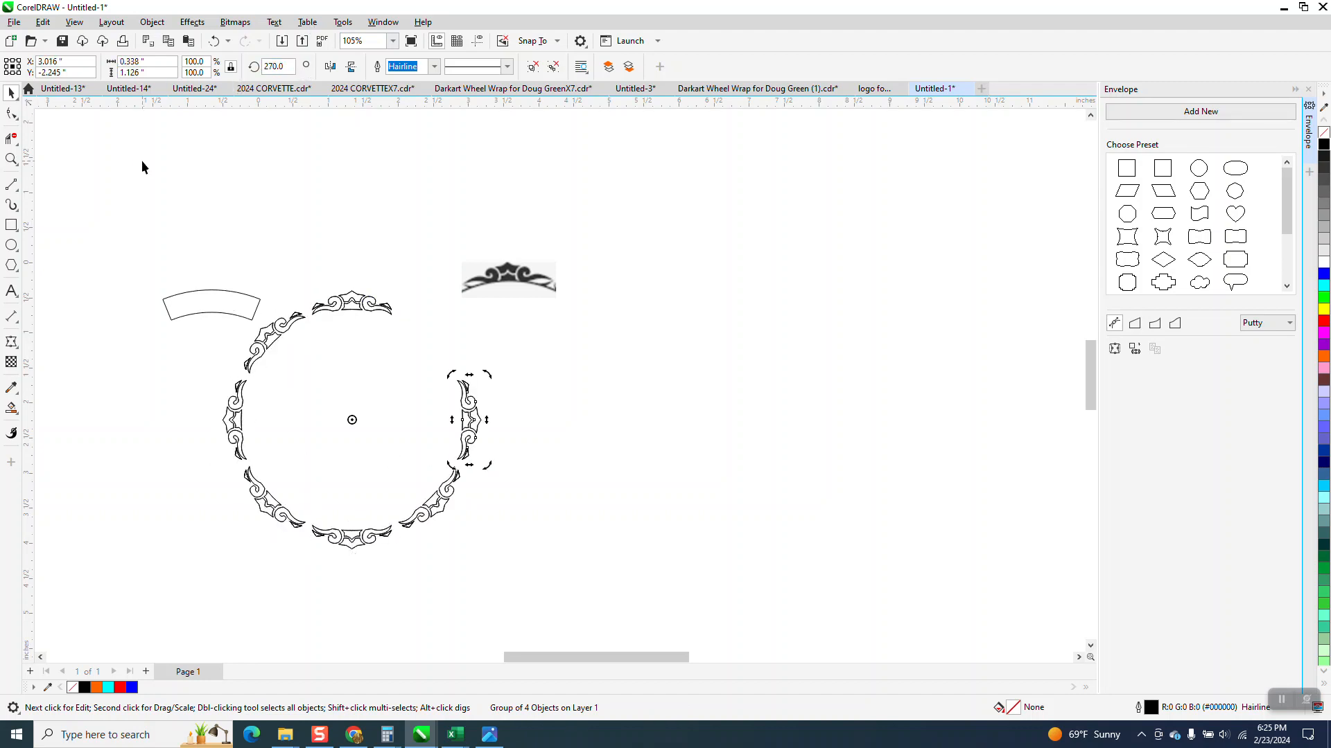
pyautogui.hotkey('ctrl', 'd')
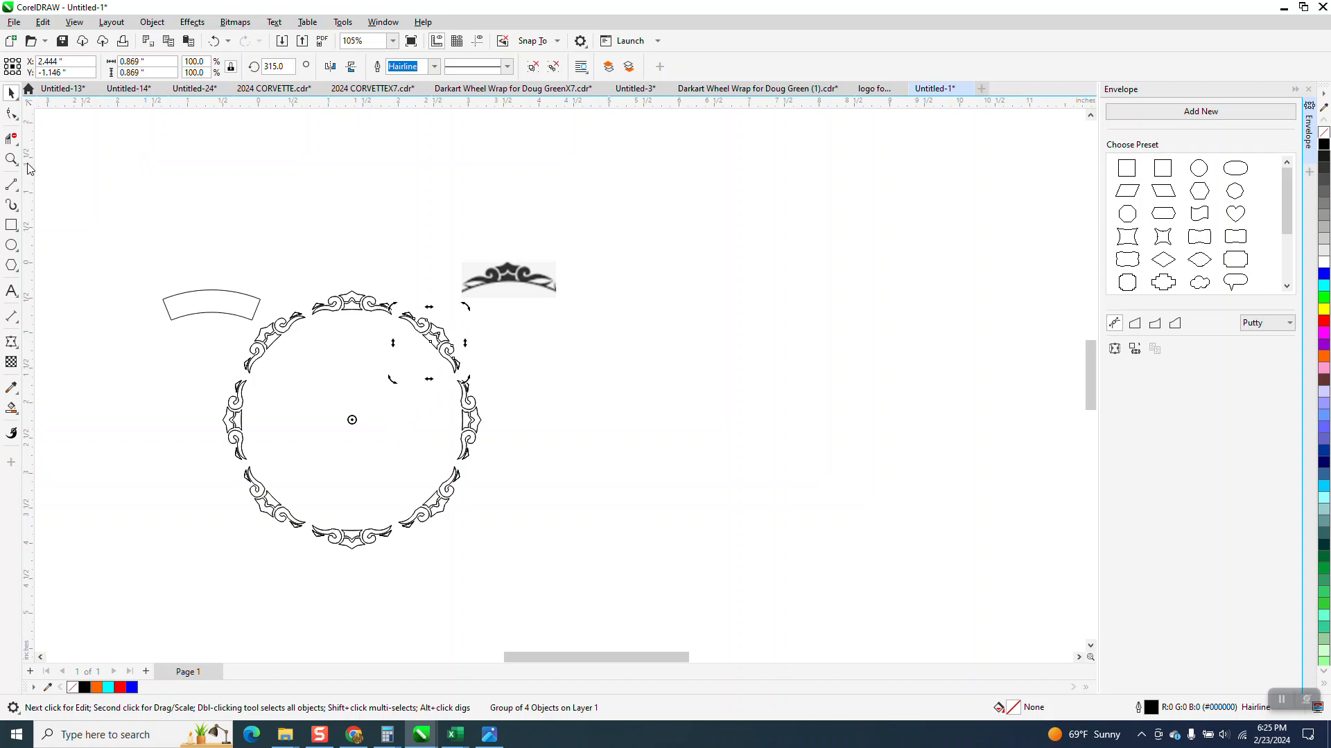
pyautogui.click(7, 158)
pyautogui.moveTo(344, 252); pyautogui.dragTo(447, 343)
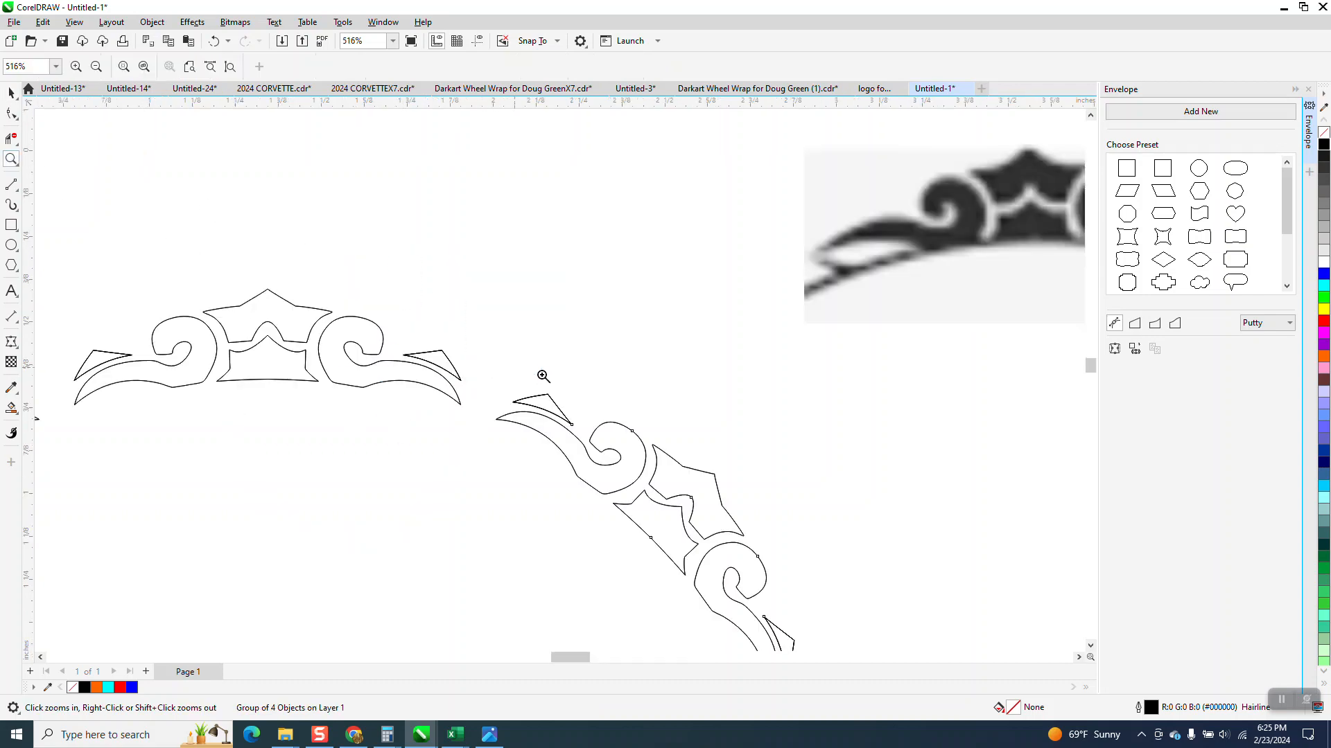
pyautogui.scroll(-4, 611, 313)
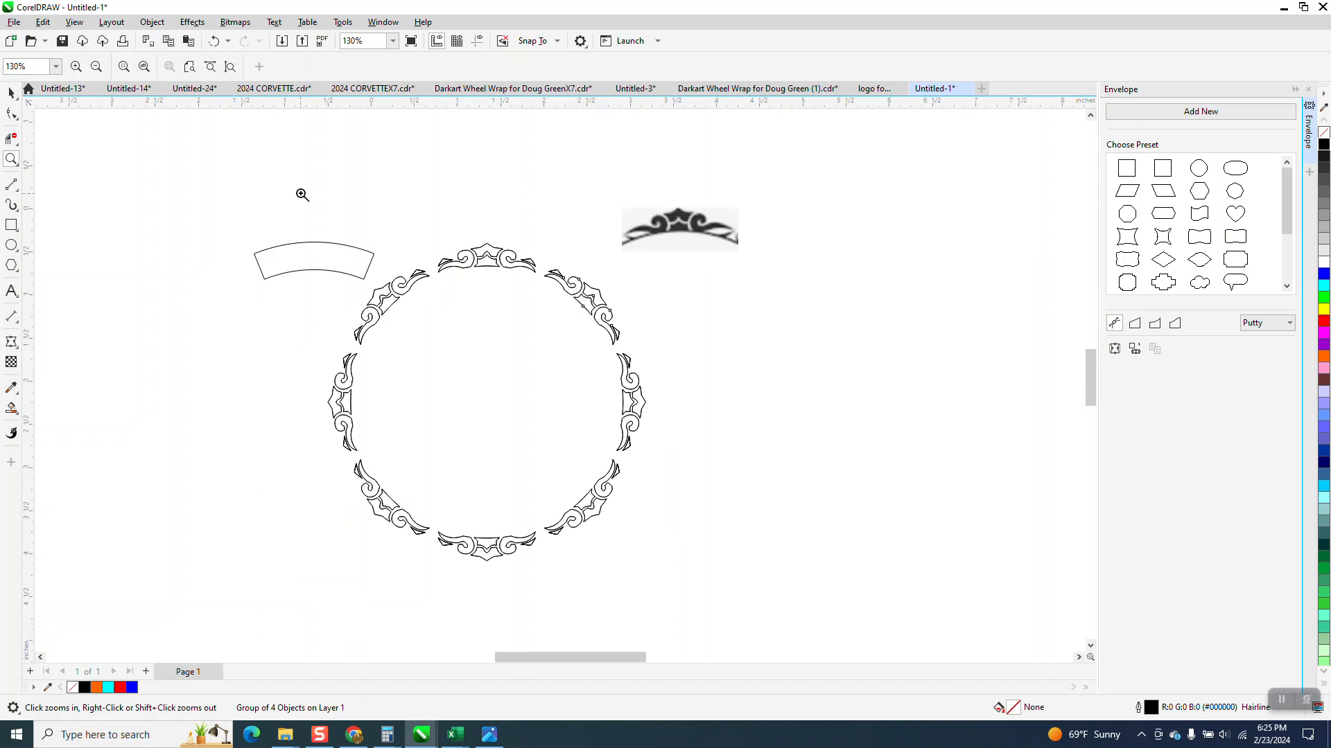
# Step: Delete the ornament reference bitmap and the curved band segment beside the ring
pyautogui.click(11, 93)
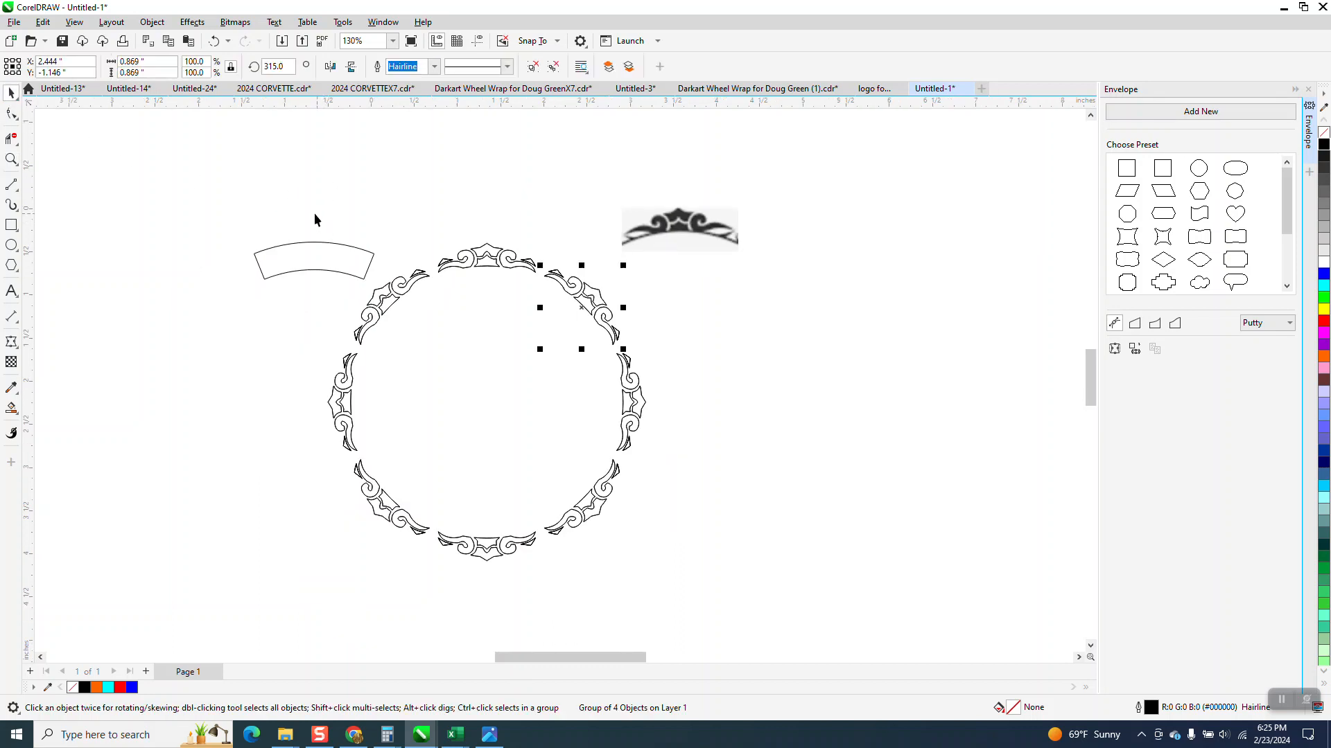
pyautogui.click(323, 241)
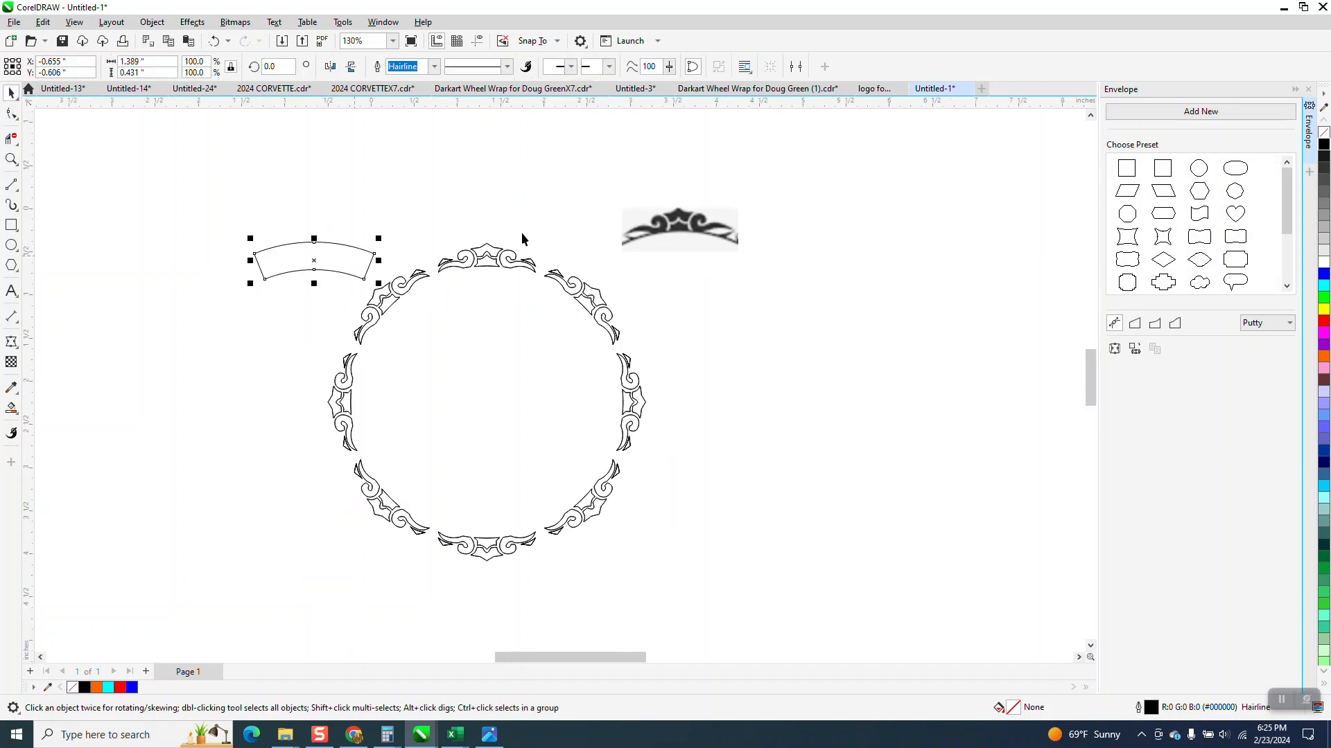
pyautogui.click(637, 220)
pyautogui.press('Delete')
pyautogui.click(349, 248)
pyautogui.moveTo(264, 210); pyautogui.dragTo(296, 262)
pyautogui.click(297, 261)
pyautogui.press('Delete')
# Step: Group the eight ornaments and draw a circle about 3.1 inches in diameter, centered inside the ring
pyautogui.moveTo(253, 219); pyautogui.dragTo(737, 589)
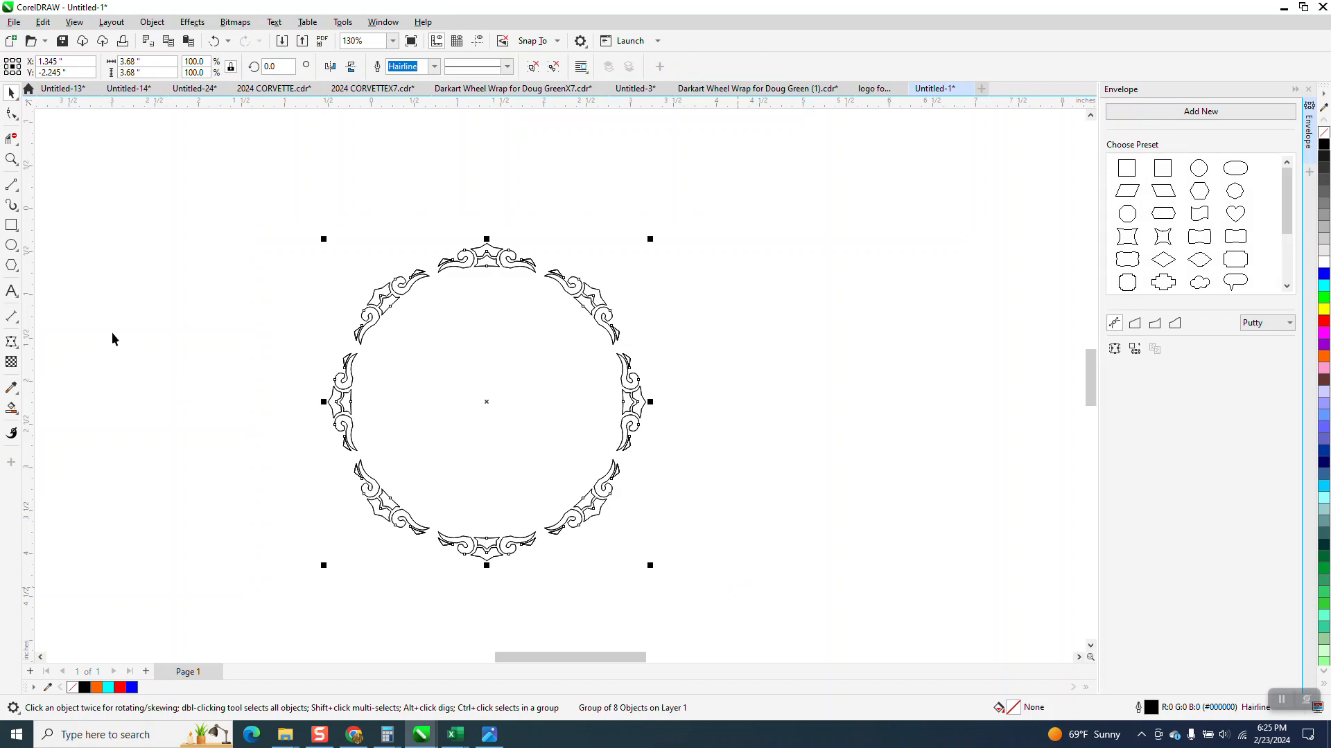
pyautogui.moveTo(960, 244); pyautogui.dragTo(736, 510)
pyautogui.press('p')
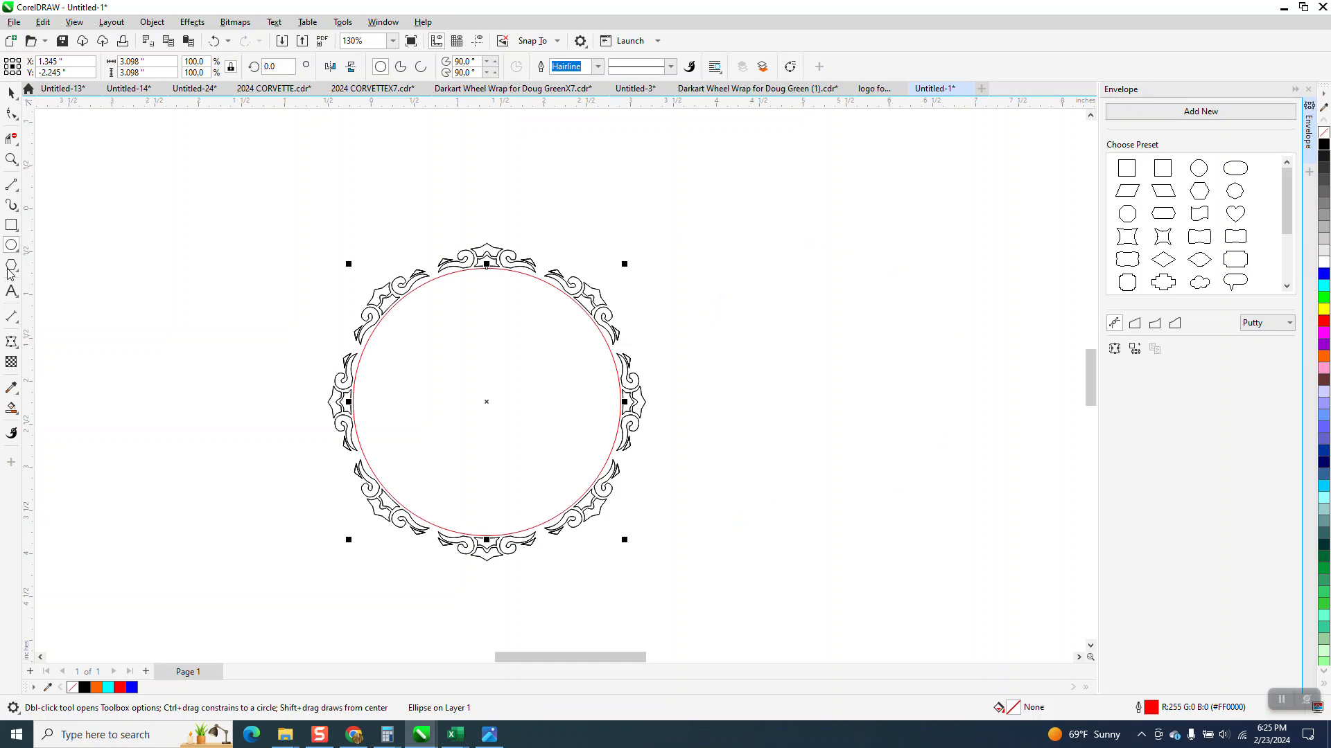
pyautogui.click(12, 161)
pyautogui.scroll(1, 606, 404)
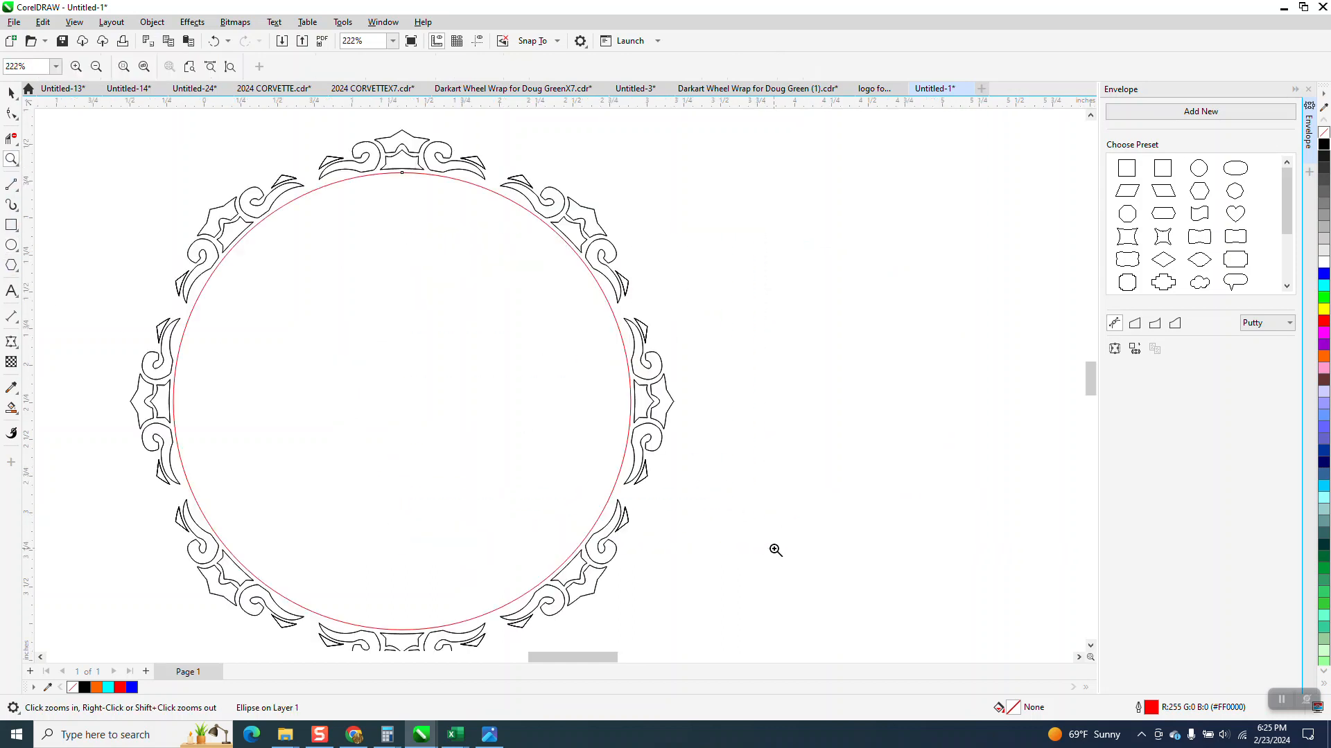
# Step: Enlarge the red circle about its center to about 3.14 inches in diameter
pyautogui.click(11, 92)
pyautogui.click(402, 171)
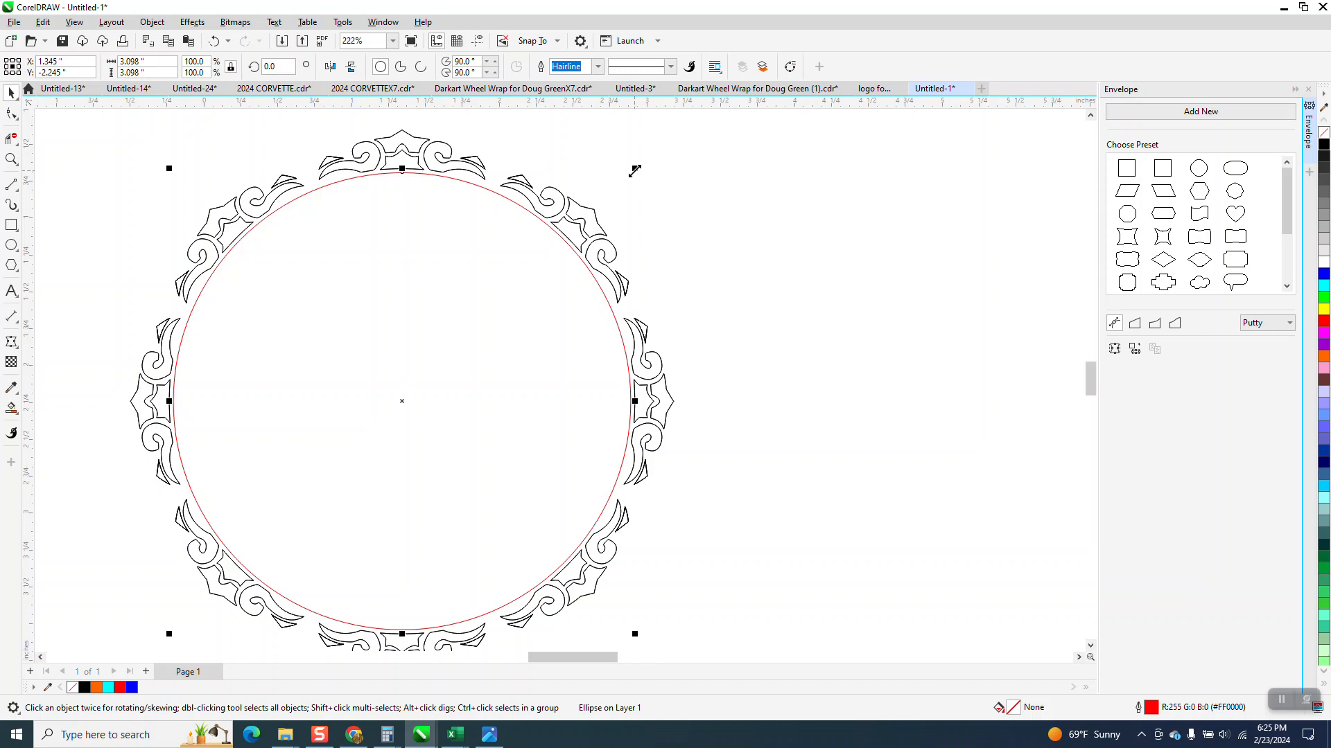
pyautogui.moveTo(635, 170); pyautogui.dragTo(638, 169)
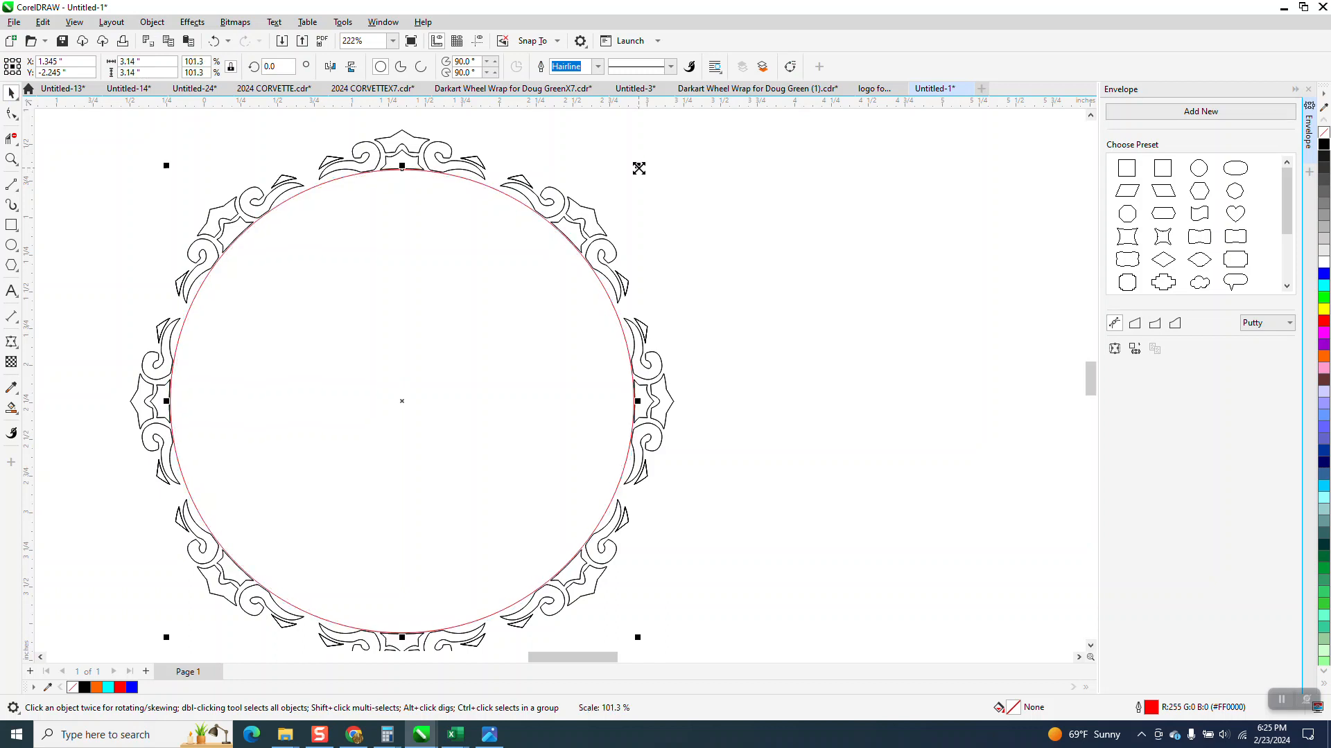
# Step: Try a 0.1 in outline on the red circle, and settle on a 0.028 in outline width
pyautogui.click(598, 66)
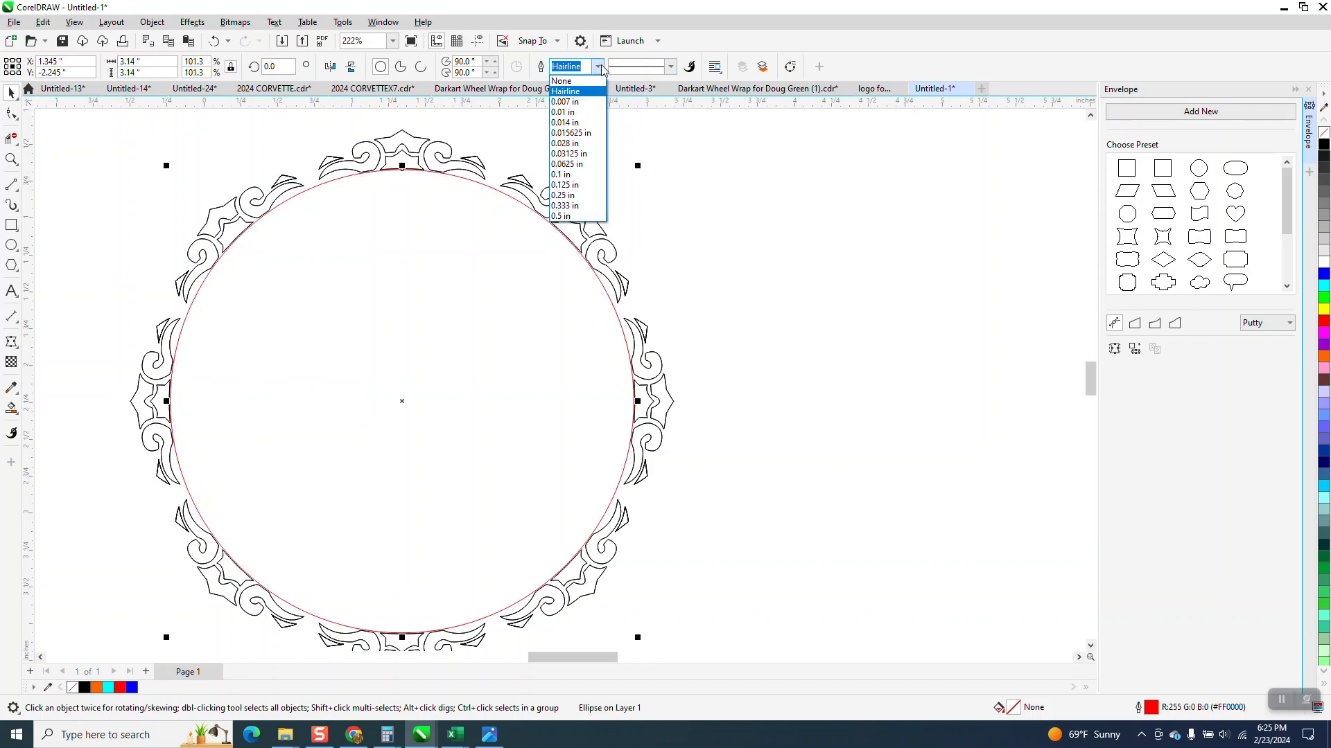
pyautogui.click(573, 174)
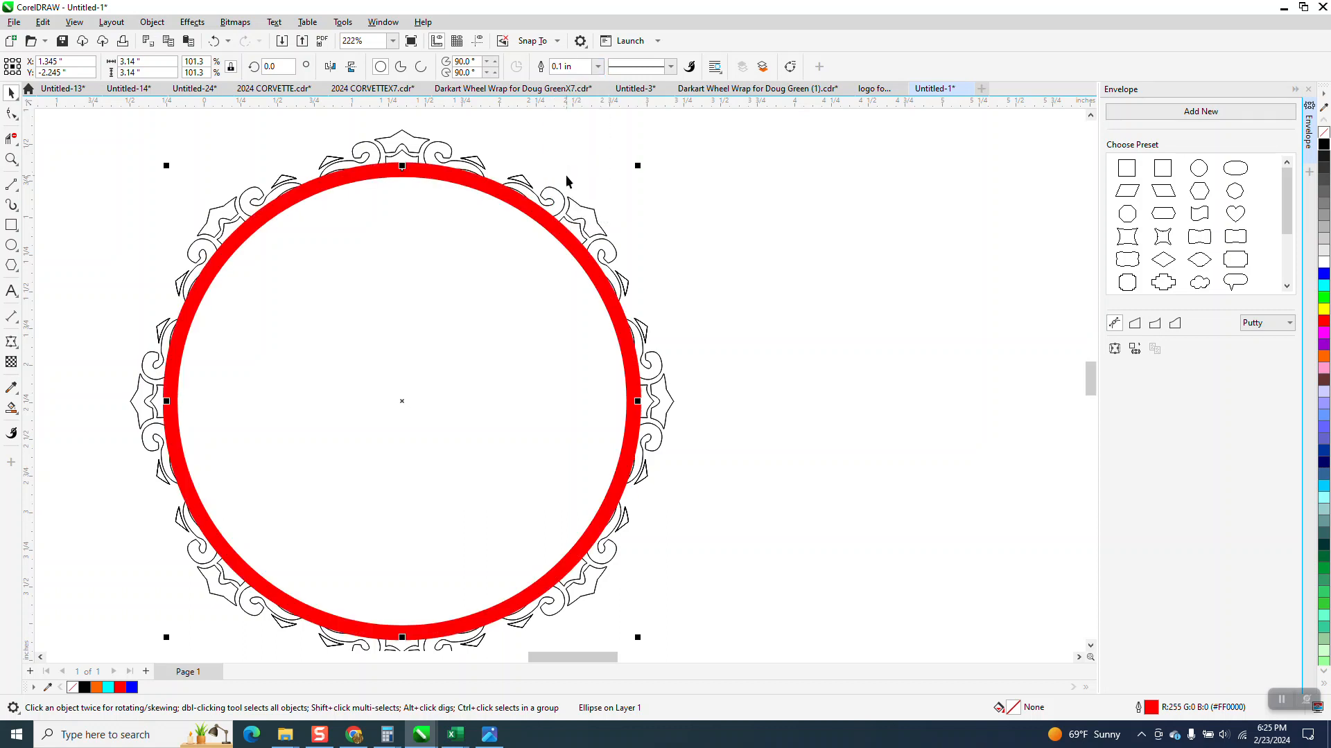
pyautogui.click(597, 66)
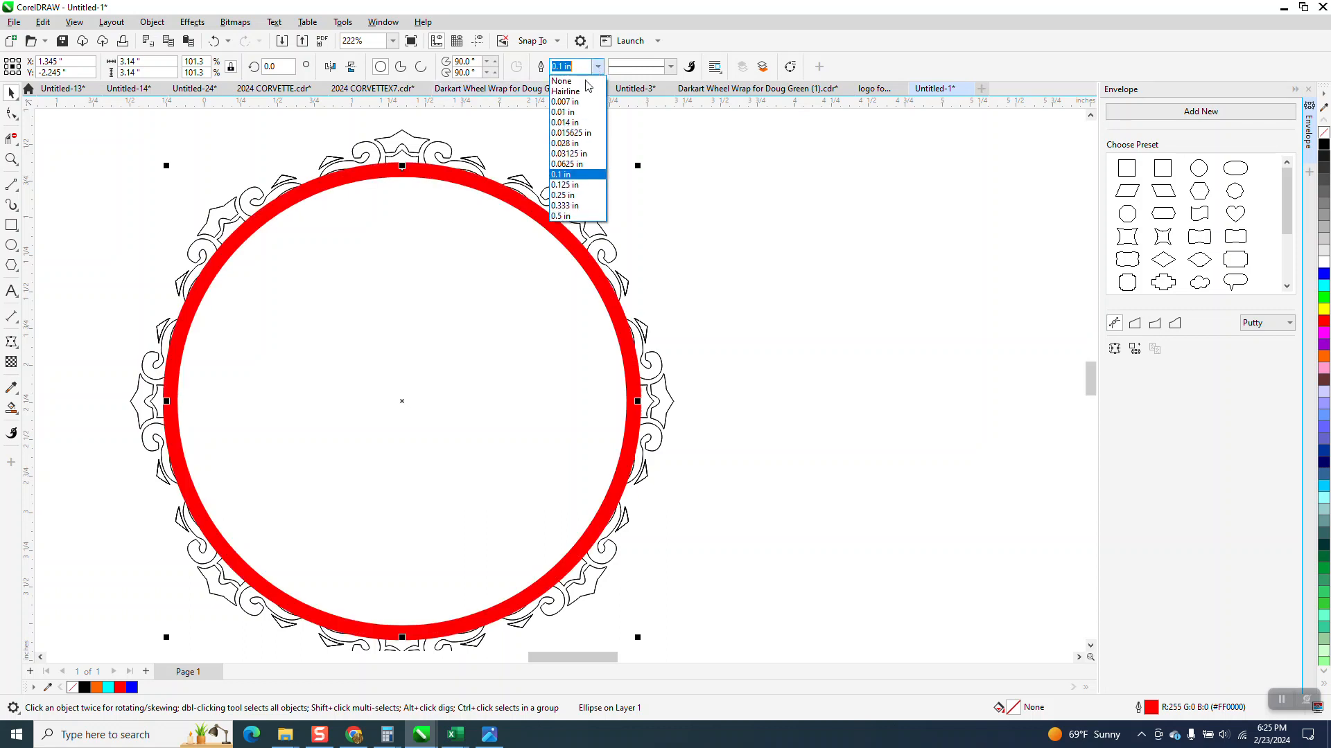
pyautogui.click(572, 141)
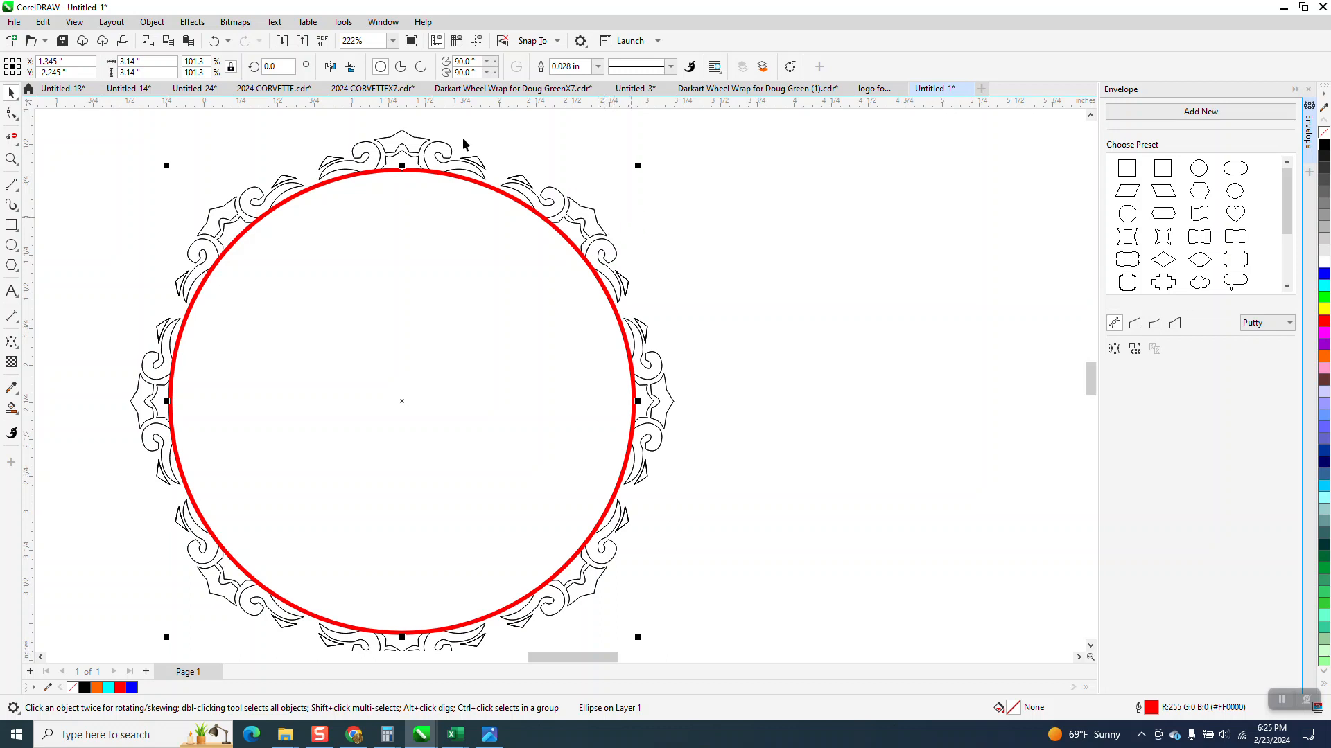
# Step: Convert the circle's outline to an object, and give the resulting ring no fill and a black outline
pyautogui.click(152, 21)
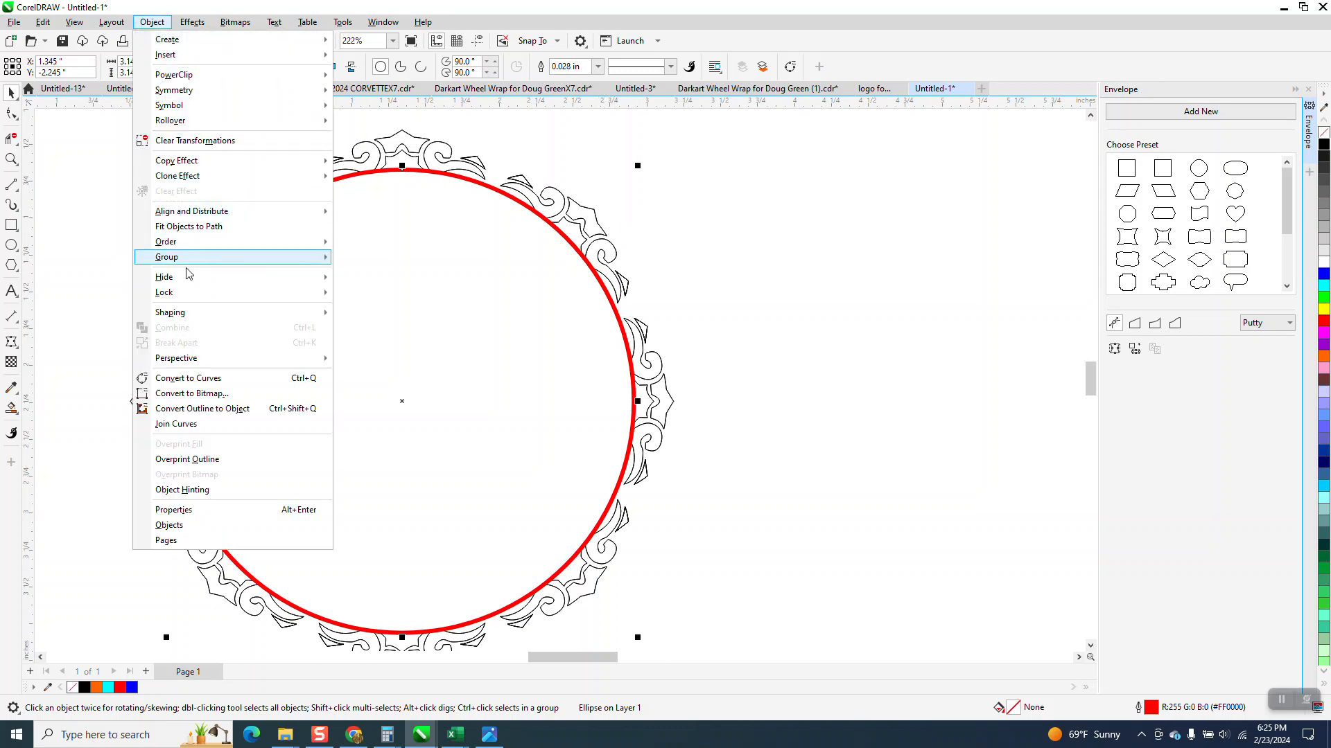
pyautogui.click(223, 411)
pyautogui.click(1323, 132)
pyautogui.rightClick(1323, 144)
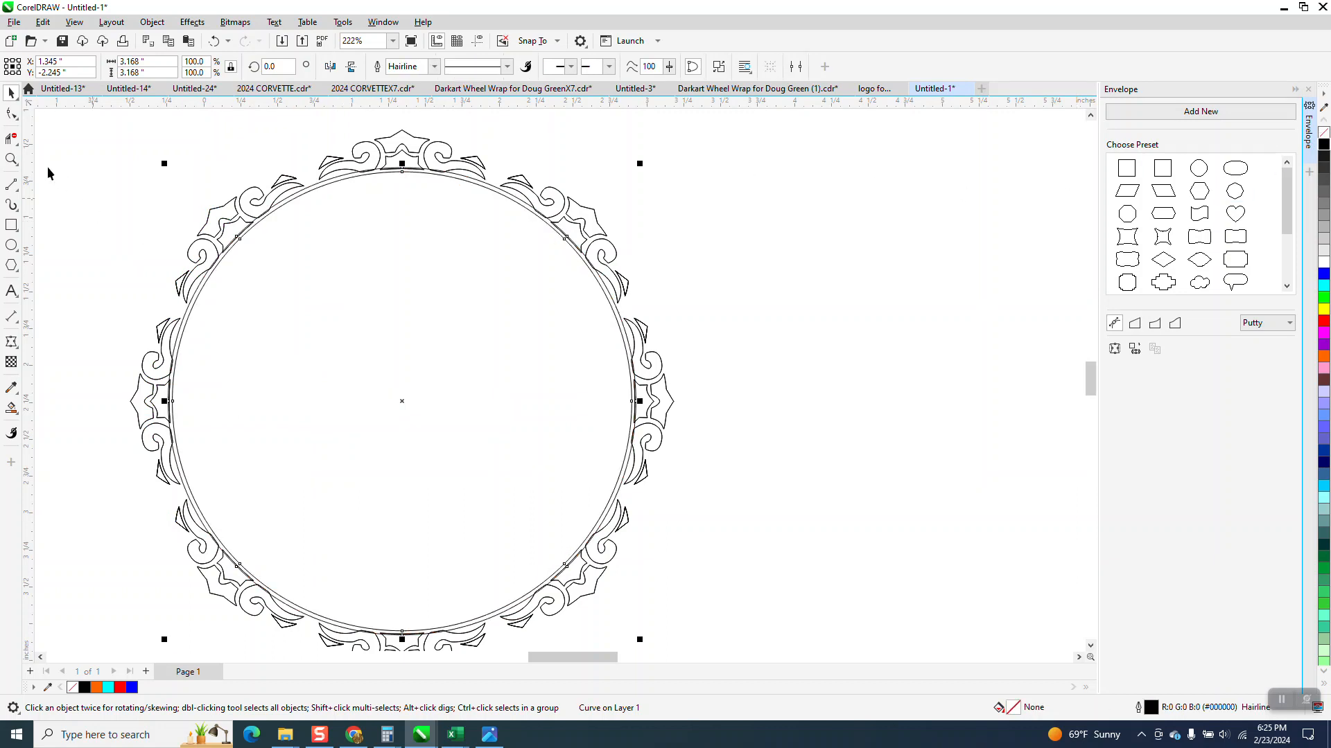
# Step: Select the ornament group together with the thin ring and weld them into one curve
pyautogui.click(11, 159)
pyautogui.moveTo(326, 142); pyautogui.dragTo(551, 201)
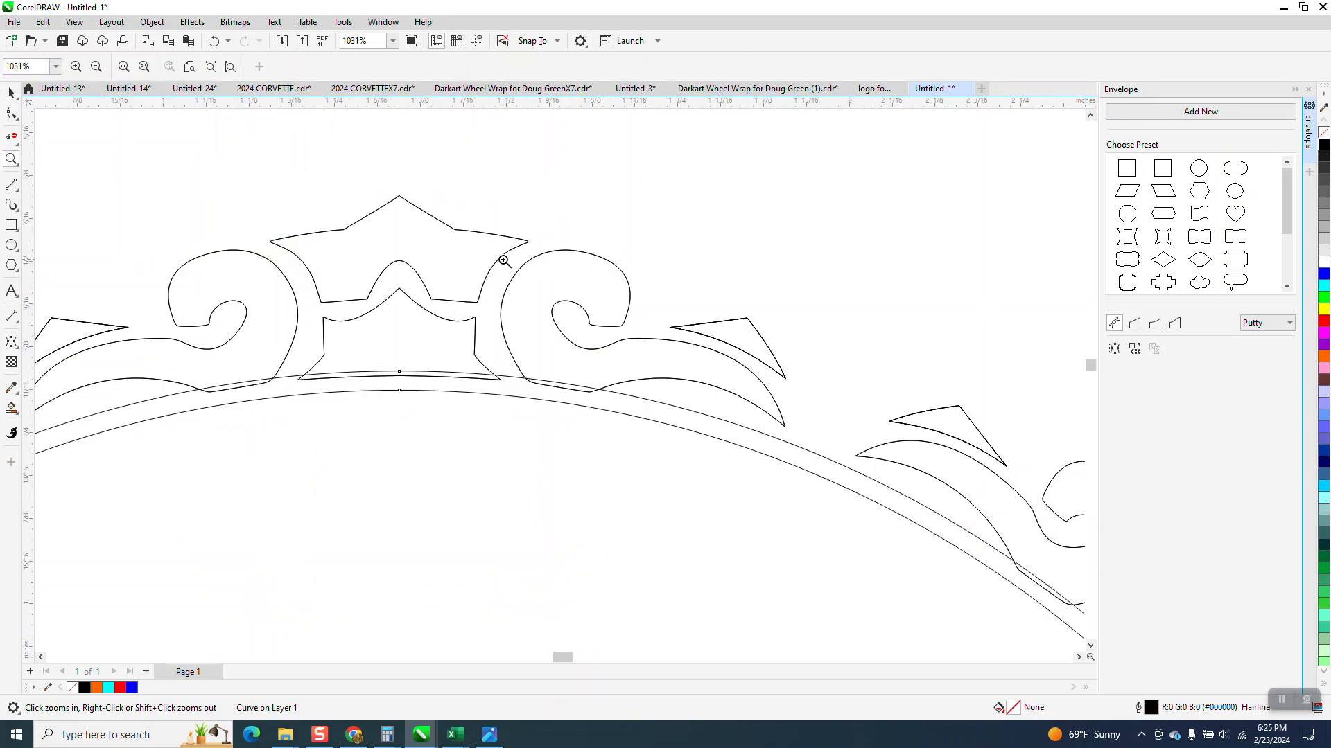
pyautogui.scroll(-4, 503, 261)
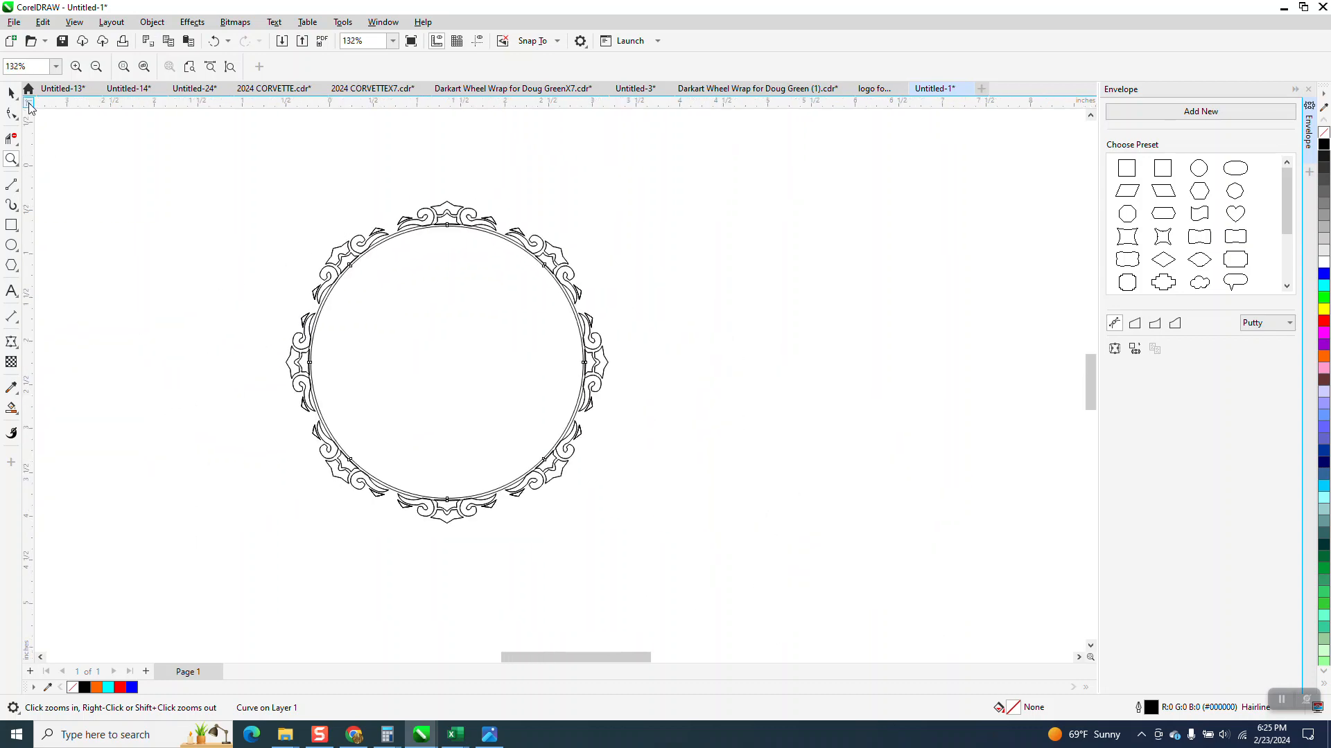
pyautogui.click(11, 92)
pyautogui.moveTo(243, 196); pyautogui.dragTo(727, 537)
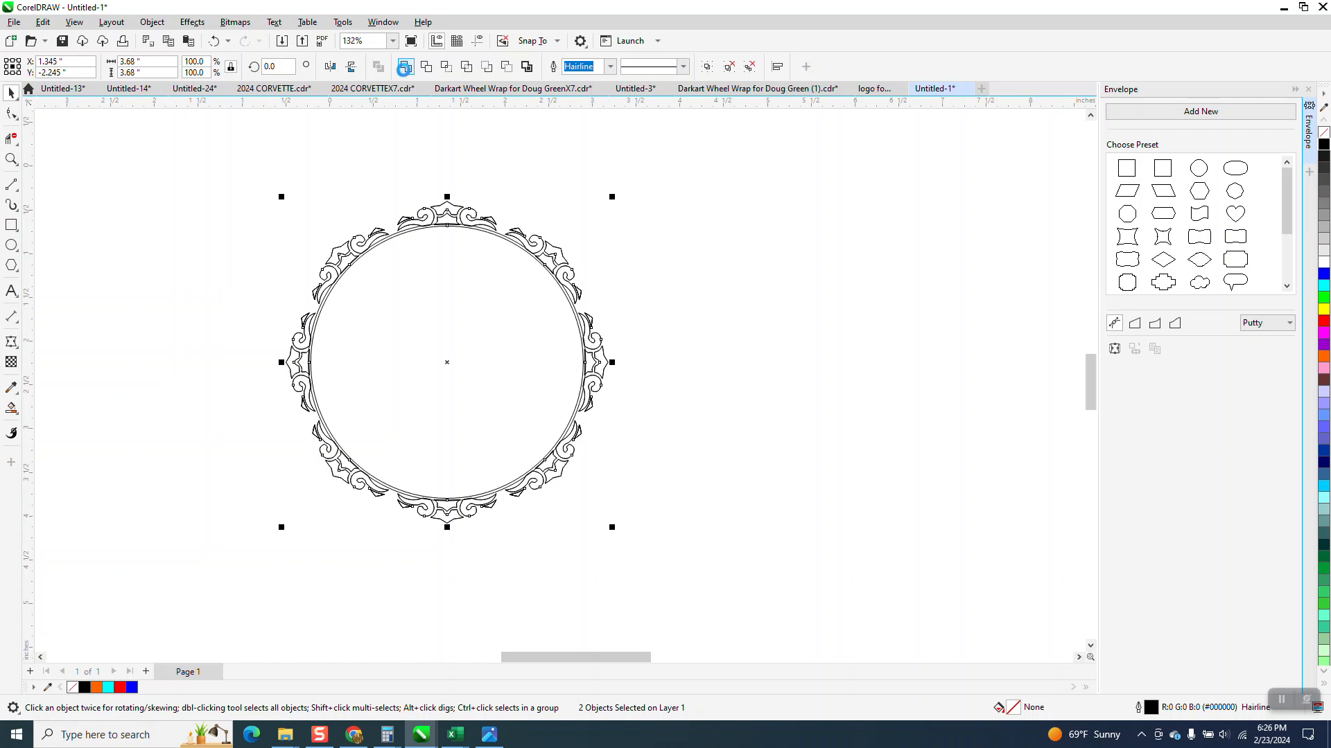
pyautogui.click(405, 67)
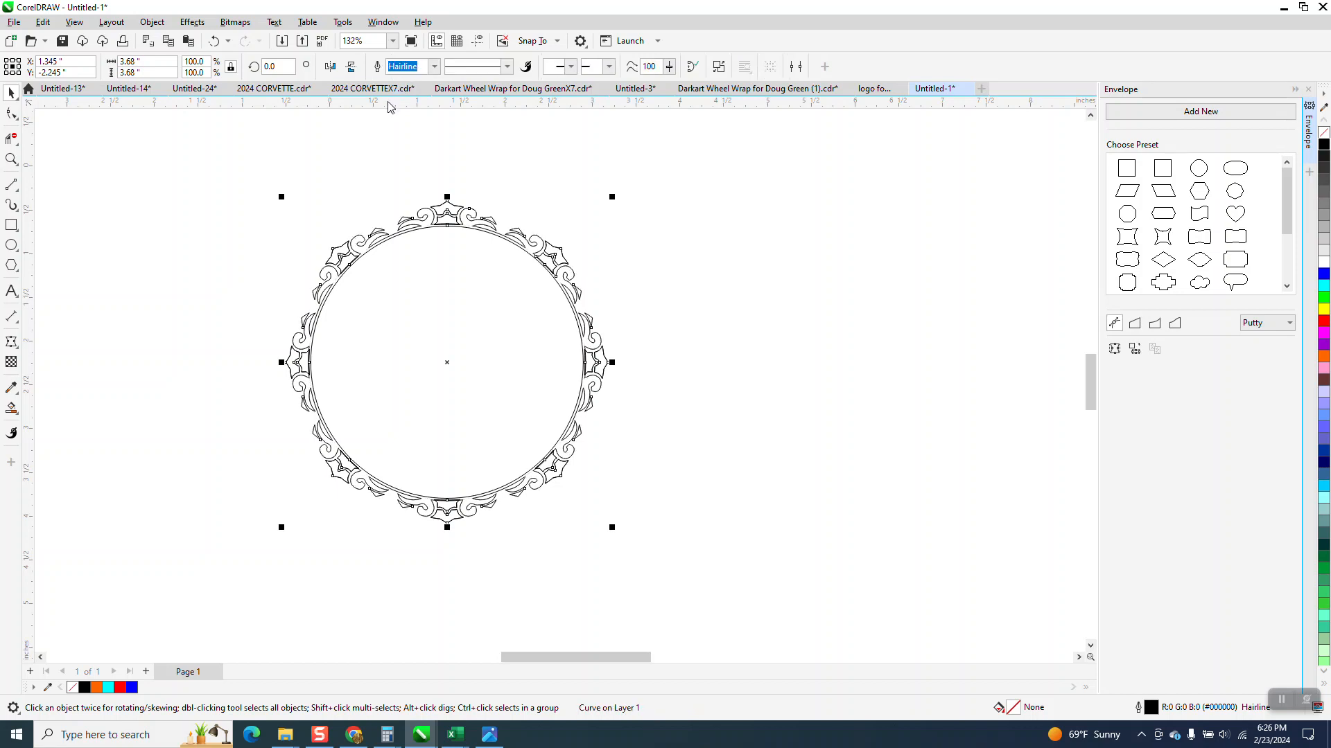
# Step: Delete the ring segment crossing the base of the topmost ornament's crown with Virtual Segment Delete
pyautogui.click(11, 160)
pyautogui.moveTo(386, 199); pyautogui.dragTo(532, 261)
pyautogui.rightClick(508, 235)
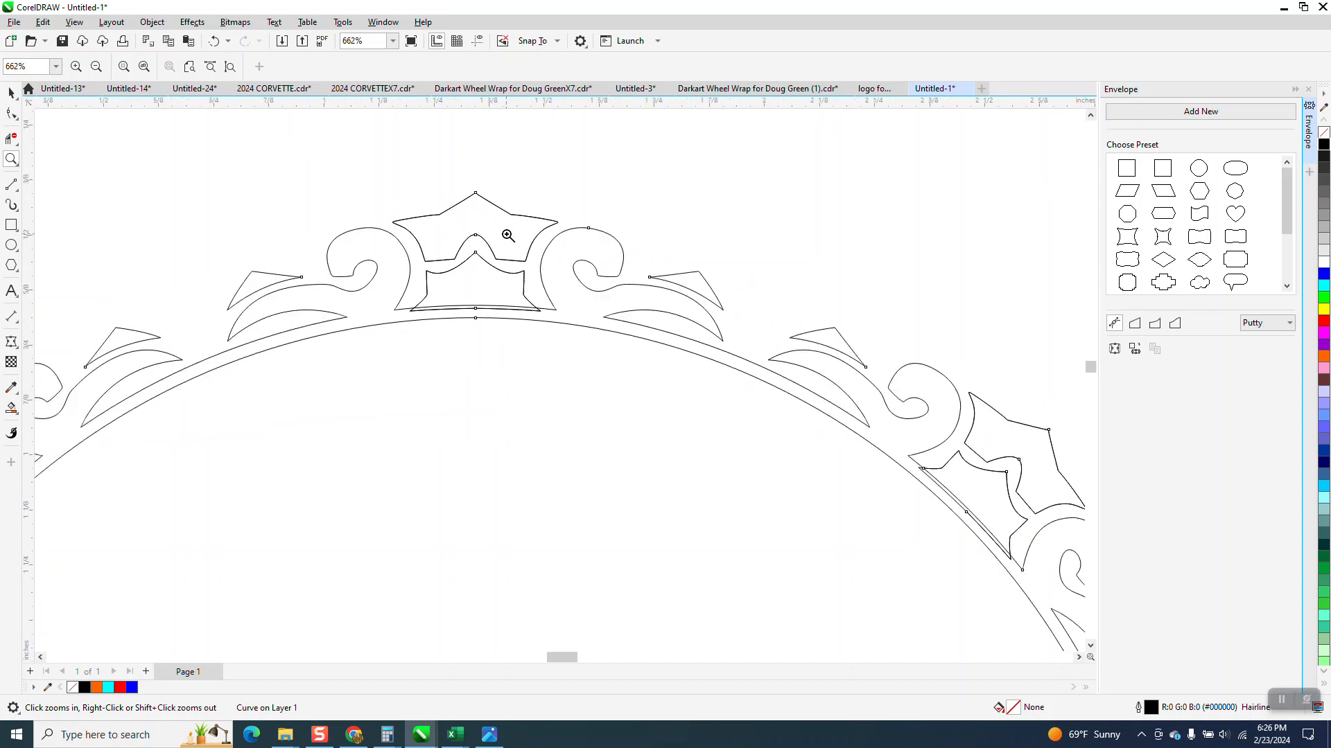
pyautogui.rightClick(508, 236)
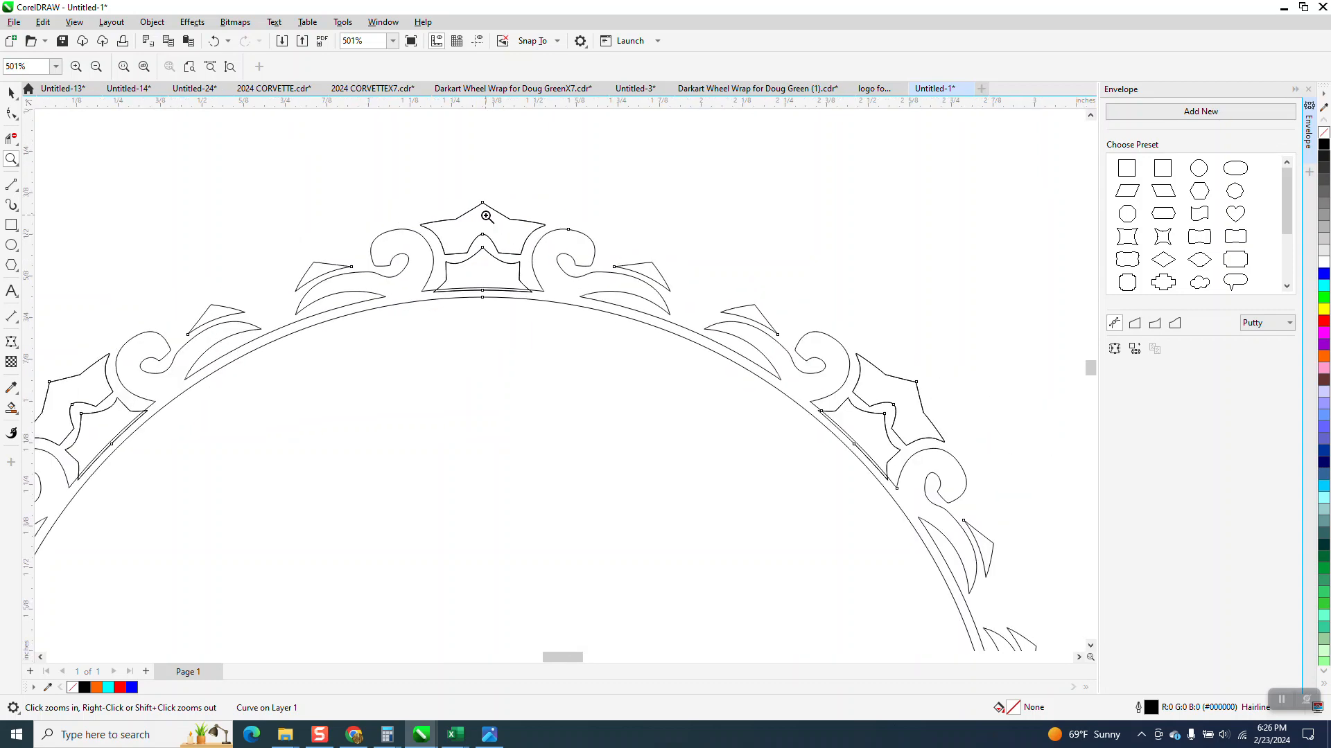
pyautogui.rightClick(364, 210)
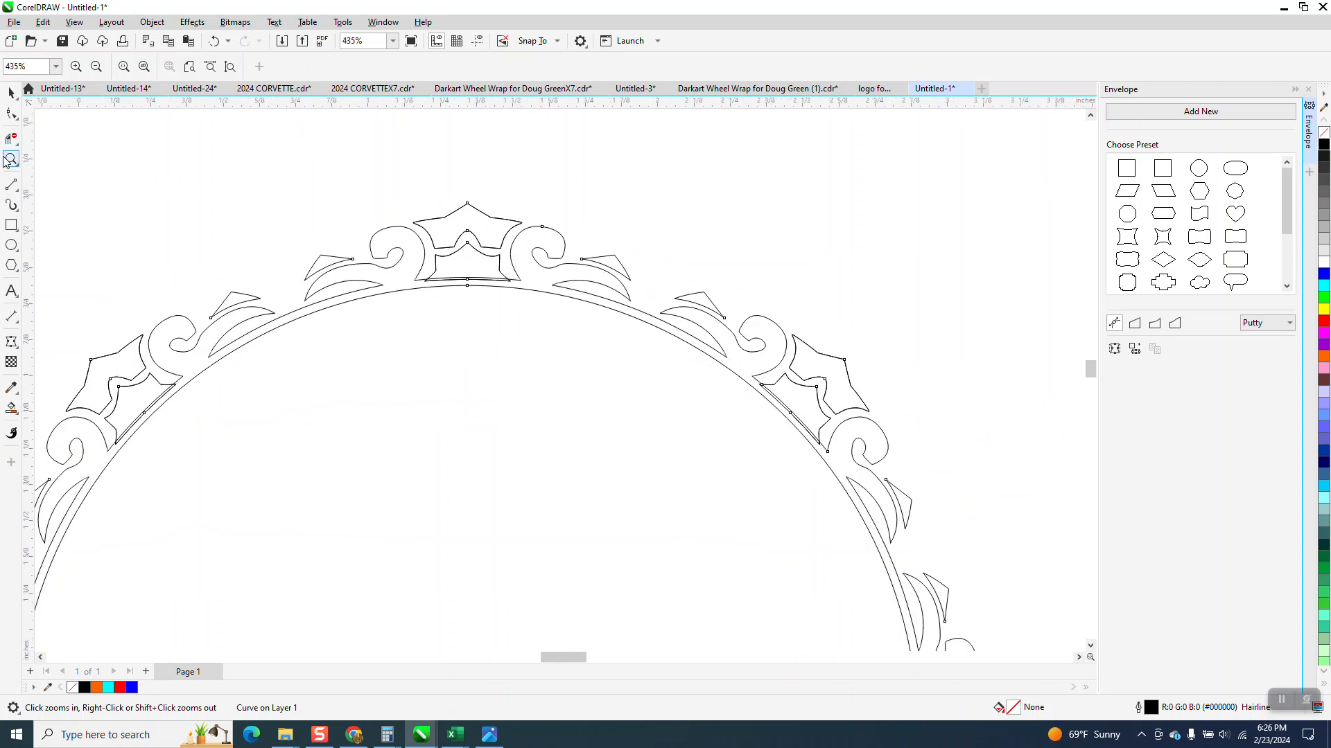
pyautogui.moveTo(371, 207); pyautogui.dragTo(804, 377)
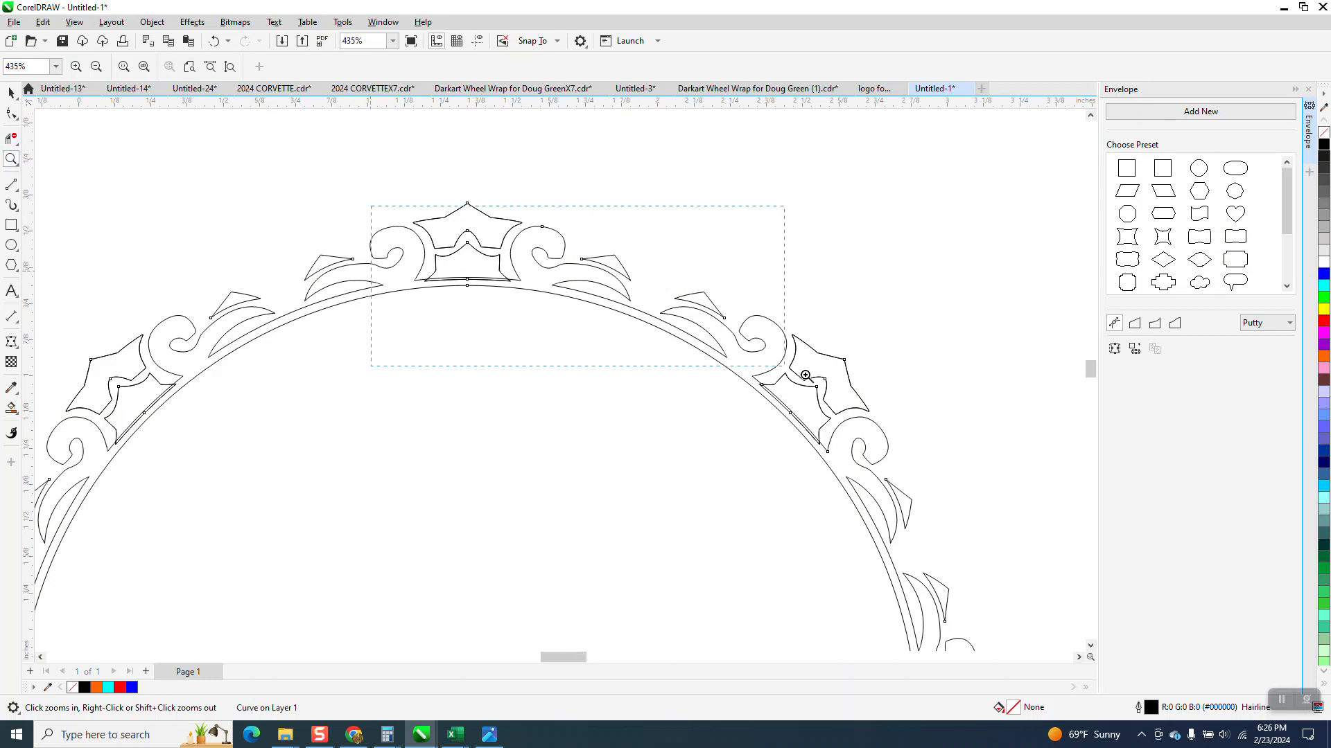
pyautogui.click(10, 140)
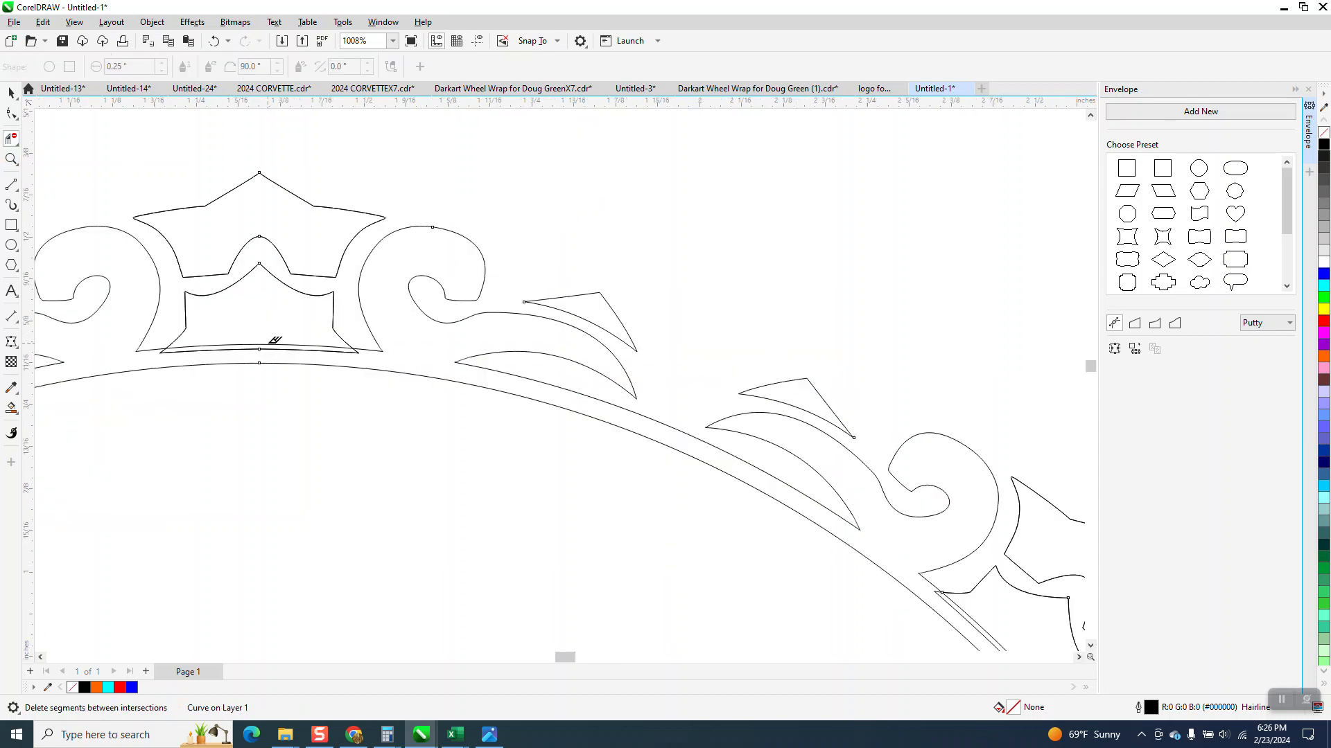
pyautogui.click(281, 346)
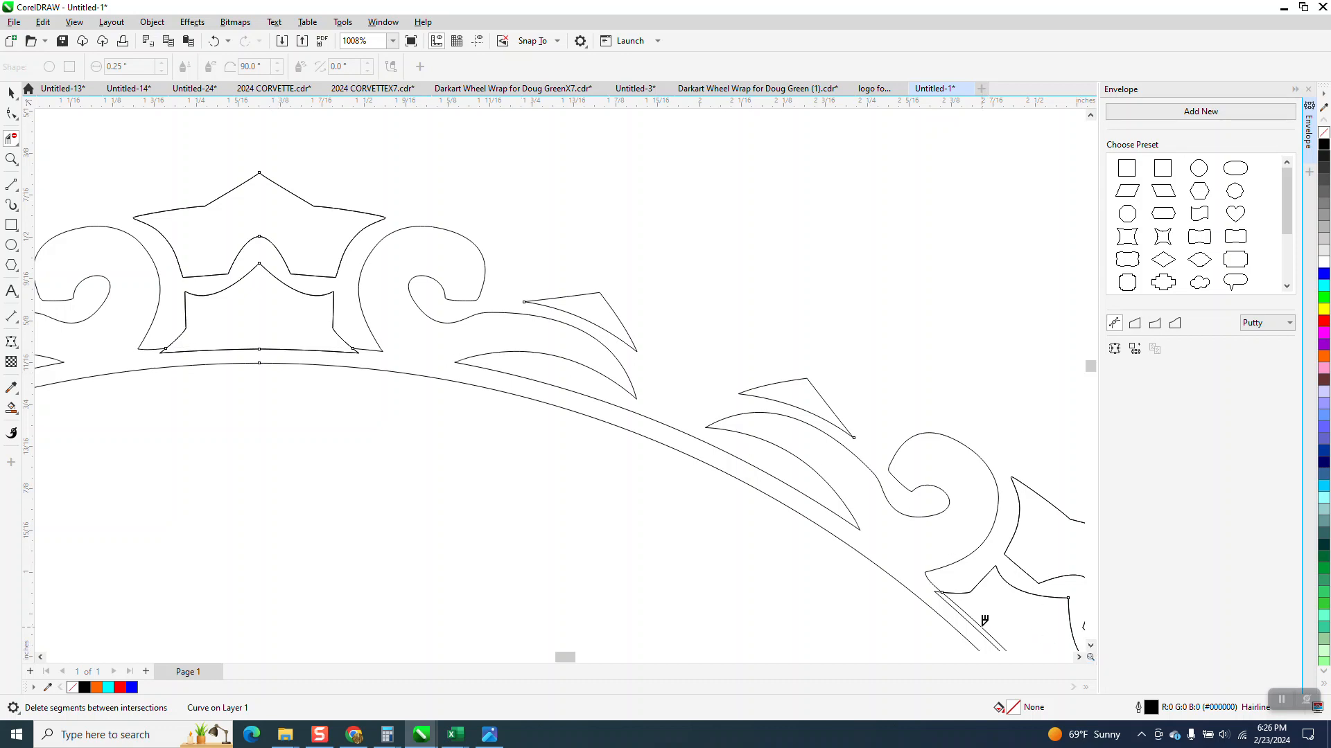
# Step: Delete the doubled base segments inside the upper-left ornament with Virtual Segment Delete
pyautogui.scroll(-2, 708, 403)
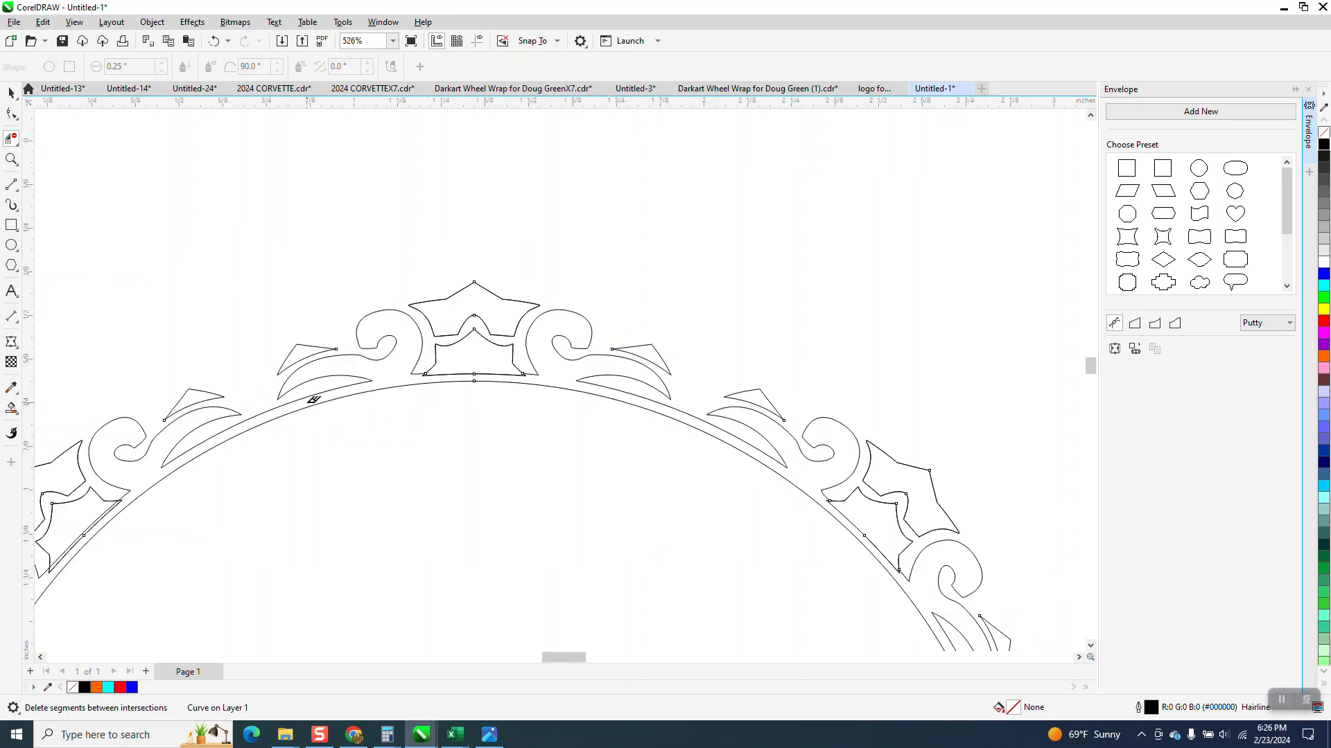
pyautogui.scroll(-1, 313, 400)
pyautogui.click(11, 160)
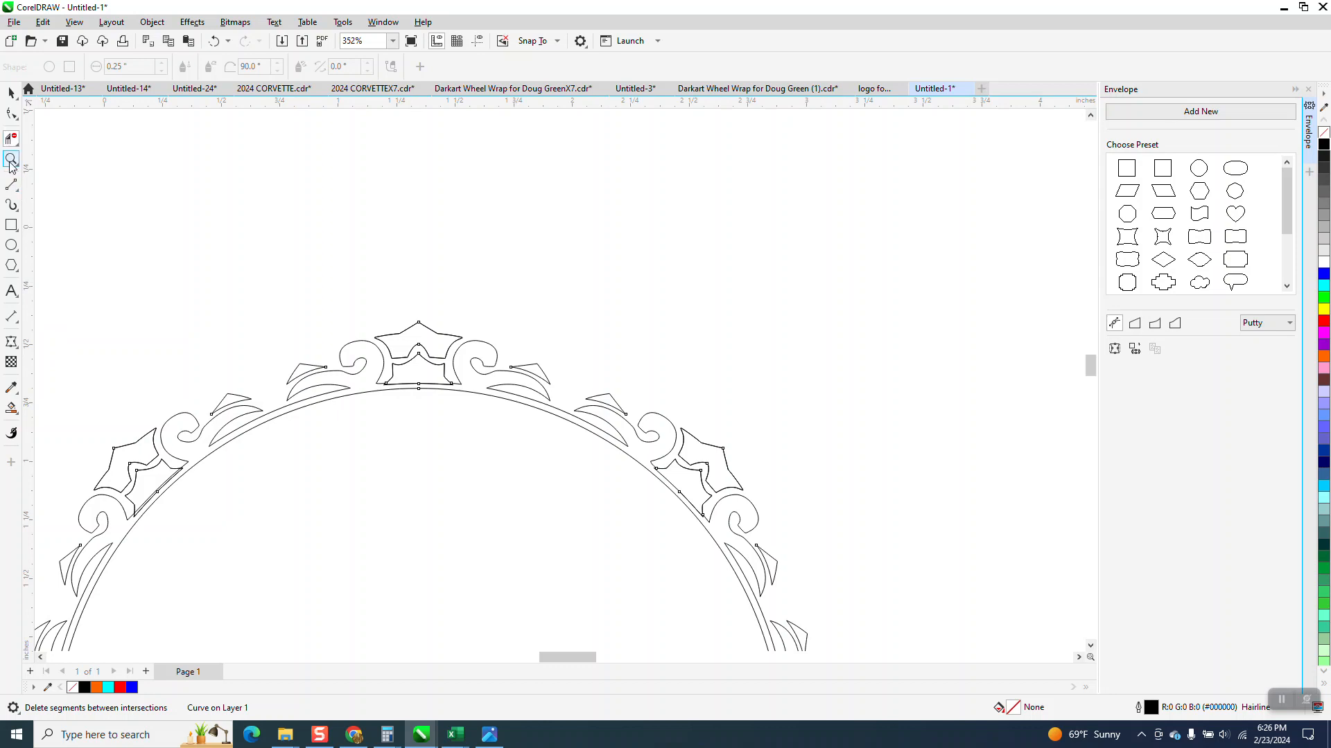
pyautogui.moveTo(88, 430); pyautogui.dragTo(313, 546)
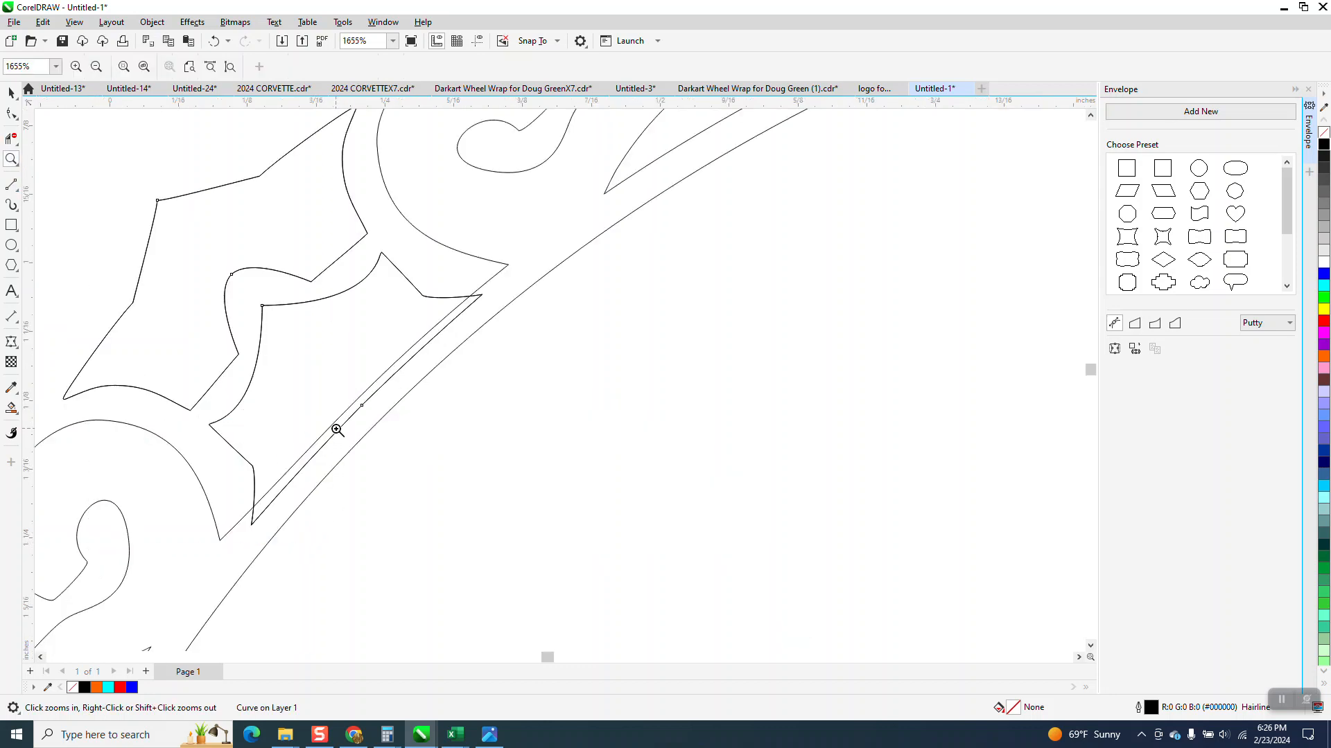
pyautogui.click(11, 139)
pyautogui.click(366, 389)
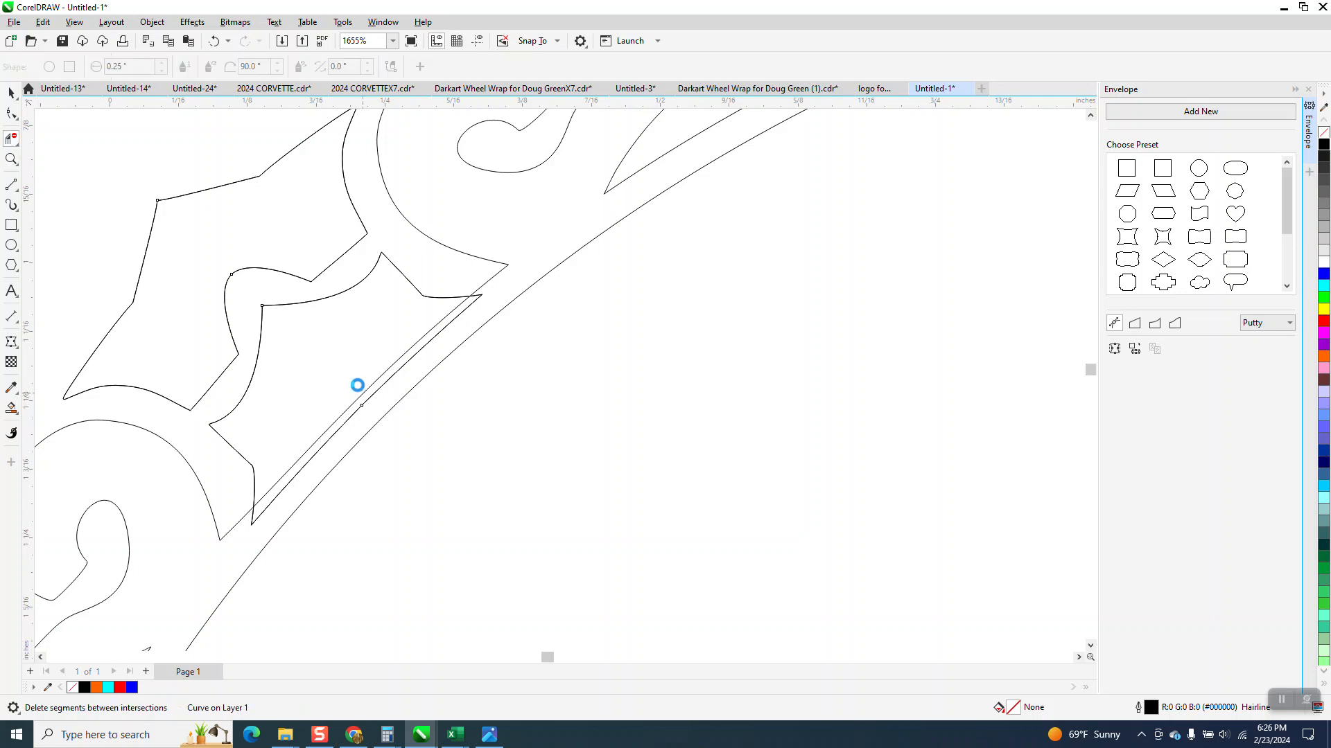
pyautogui.scroll(-3, 365, 376)
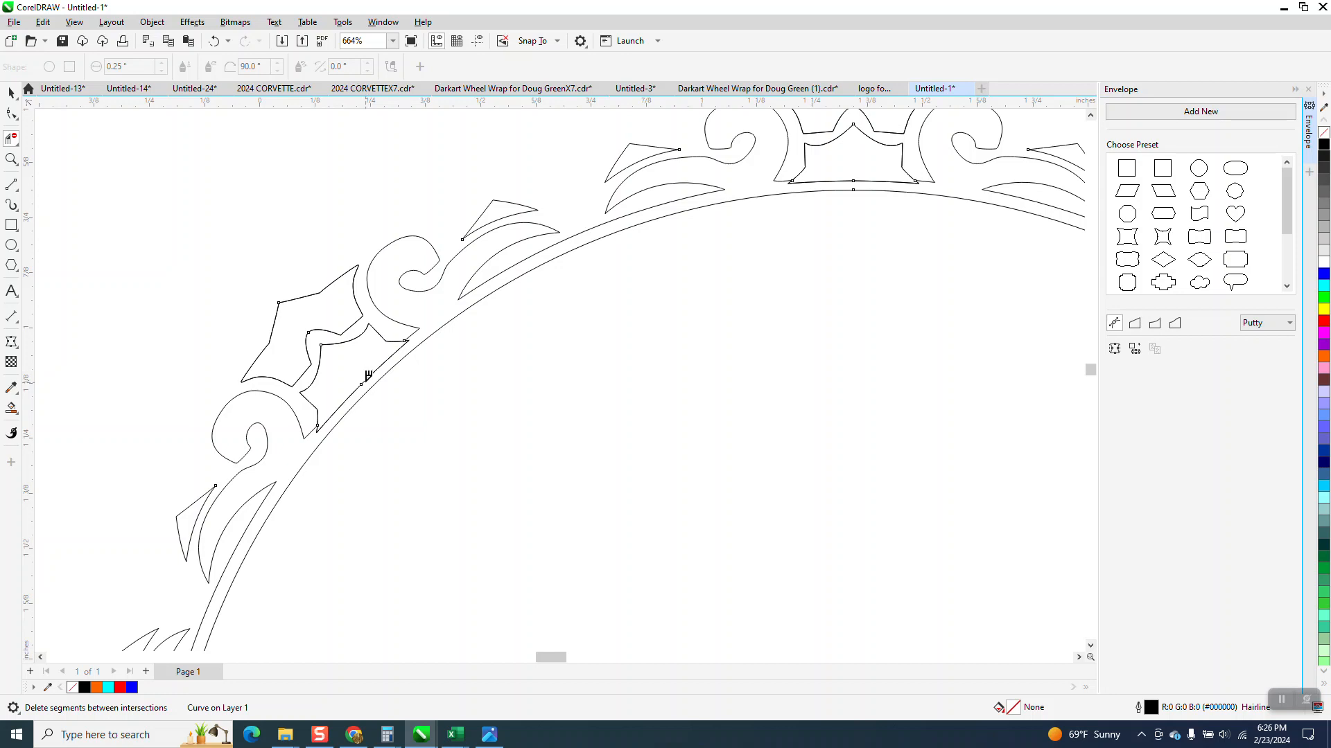
pyautogui.click(368, 376)
pyautogui.click(363, 388)
# Step: Delete both halves of the topmost ornament's remaining base line and the leftover stub at its left corner
pyautogui.click(841, 177)
pyautogui.press('z')
pyautogui.moveTo(752, 165); pyautogui.dragTo(1025, 272)
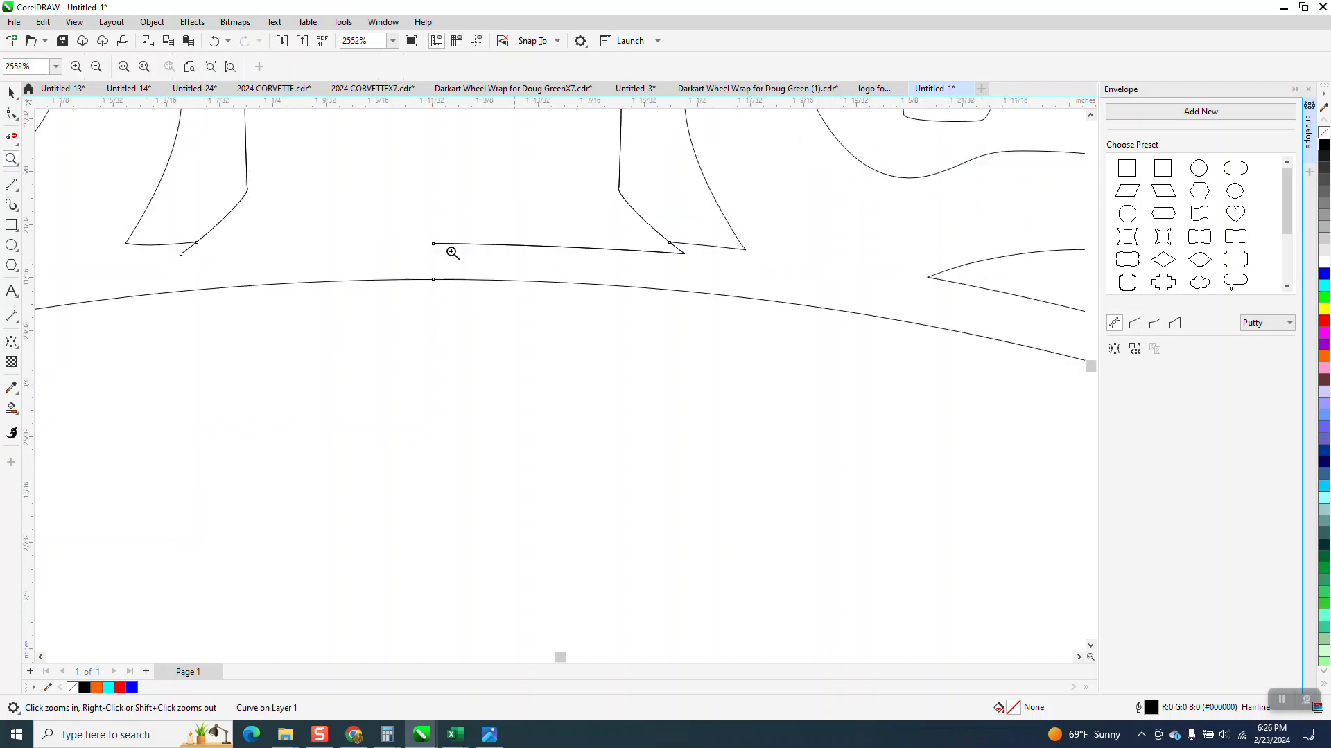
pyautogui.click(11, 138)
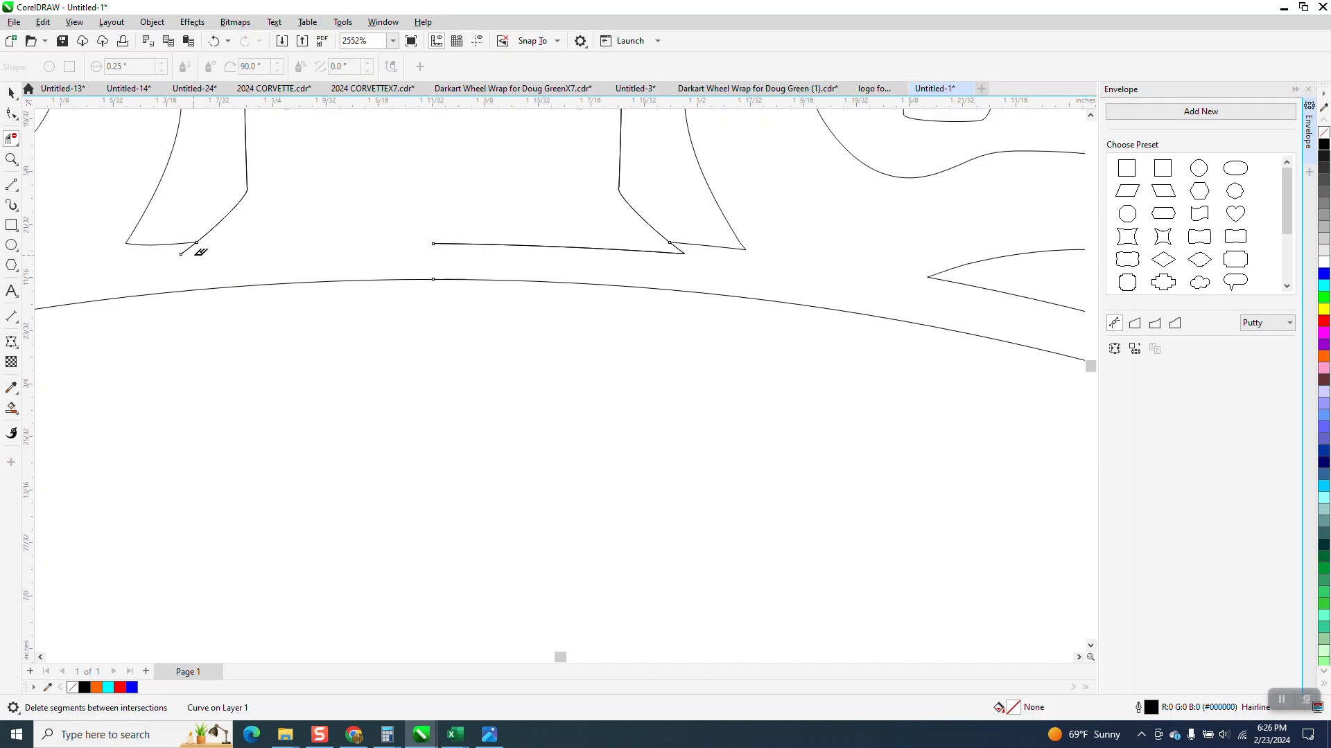
pyautogui.click(188, 248)
pyautogui.click(505, 246)
# Step: Delete both halves of the upper-right ornament's base line to open it toward the ring
pyautogui.scroll(-3, 401, 247)
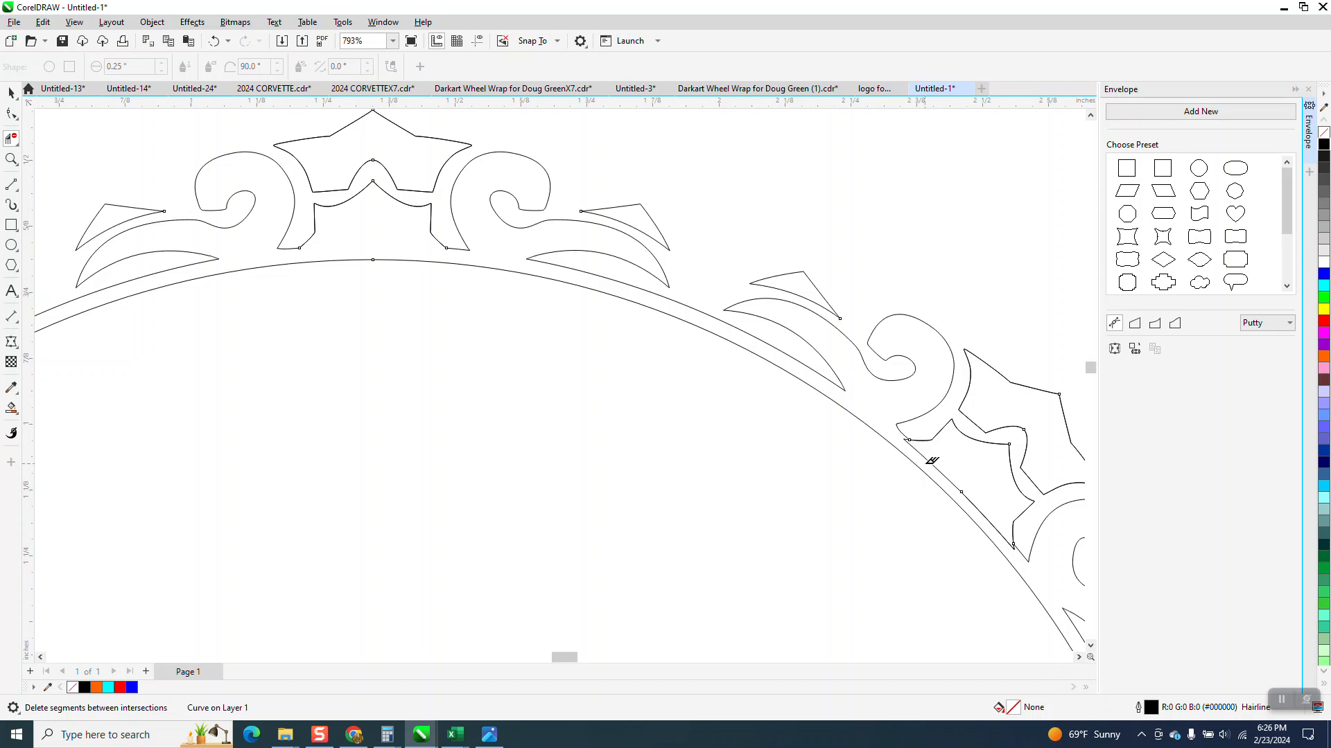
pyautogui.click(933, 464)
pyautogui.click(995, 522)
pyautogui.click(9, 156)
pyautogui.moveTo(878, 443); pyautogui.dragTo(971, 548)
pyautogui.click(11, 139)
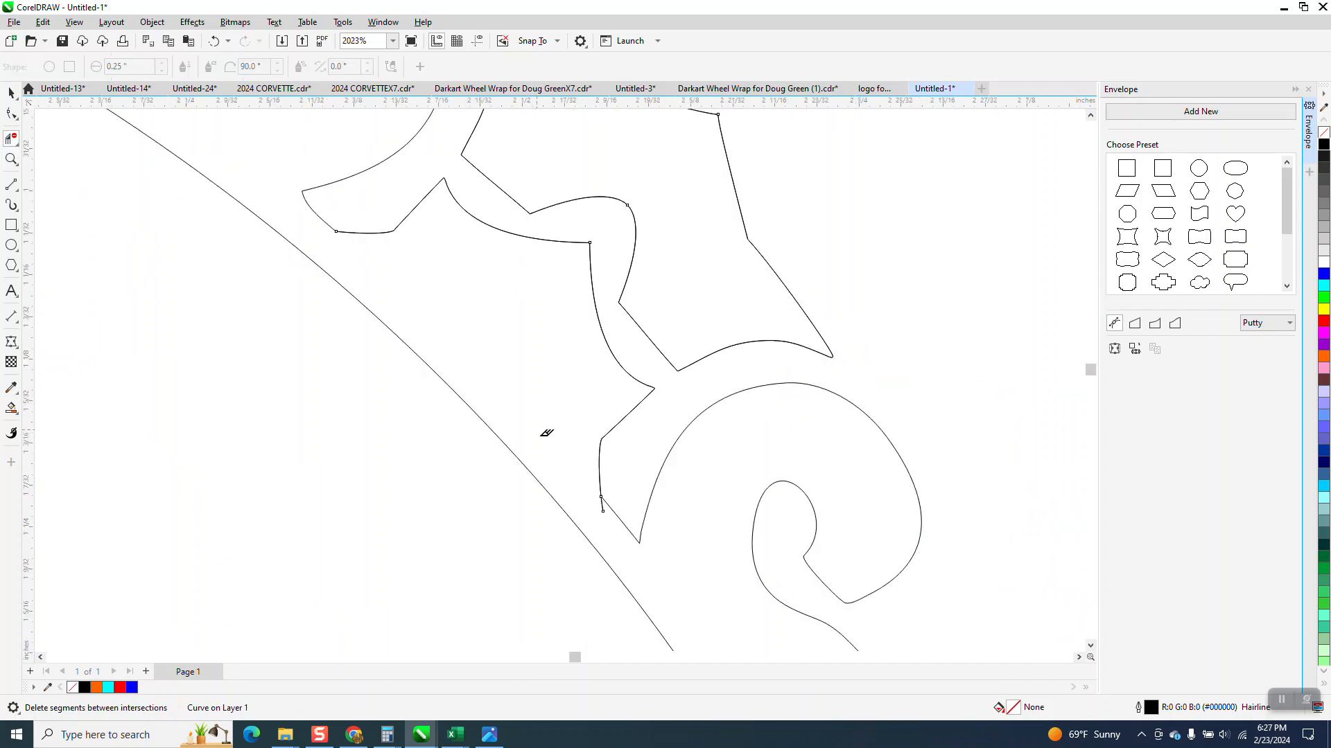
# Step: Delete the base segments and leftover corner stub of the rightmost ornament beside the ring
pyautogui.scroll(-6, 595, 322)
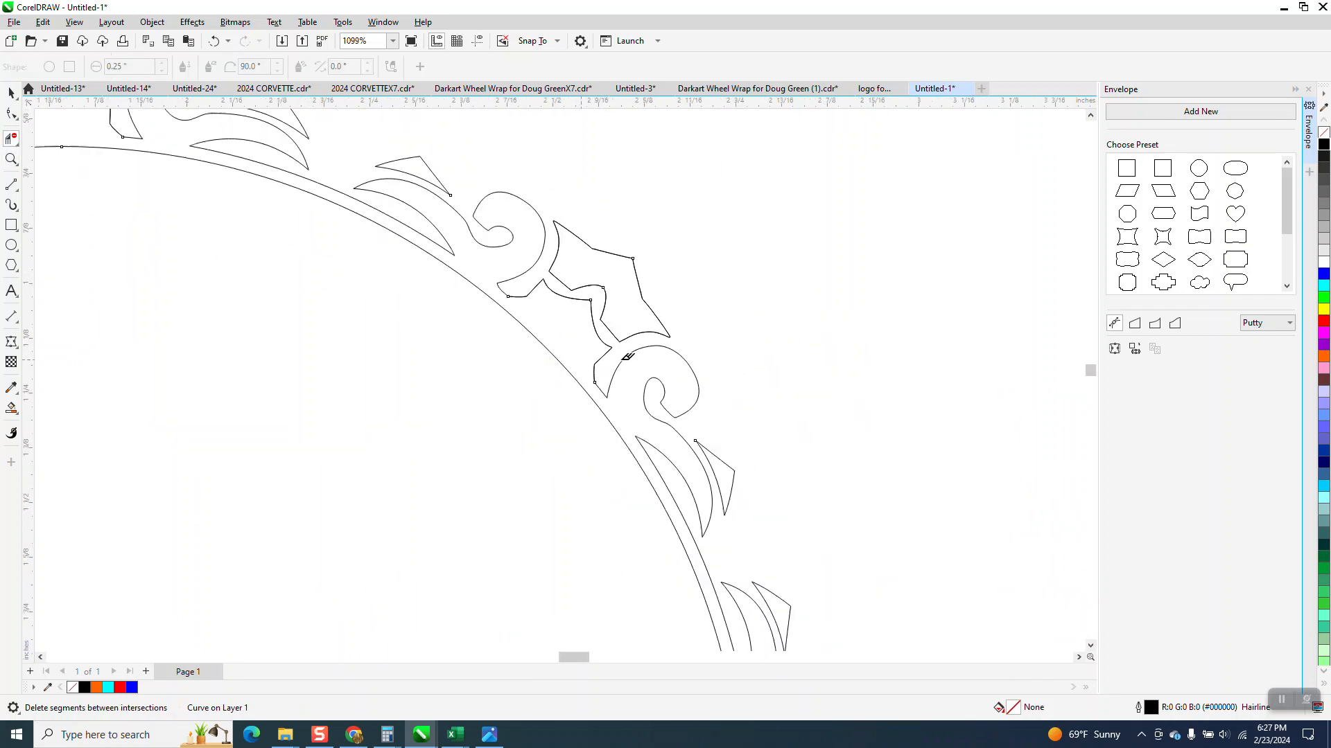
pyautogui.click(11, 159)
pyautogui.moveTo(624, 527); pyautogui.dragTo(844, 595)
pyautogui.click(11, 138)
pyautogui.click(346, 288)
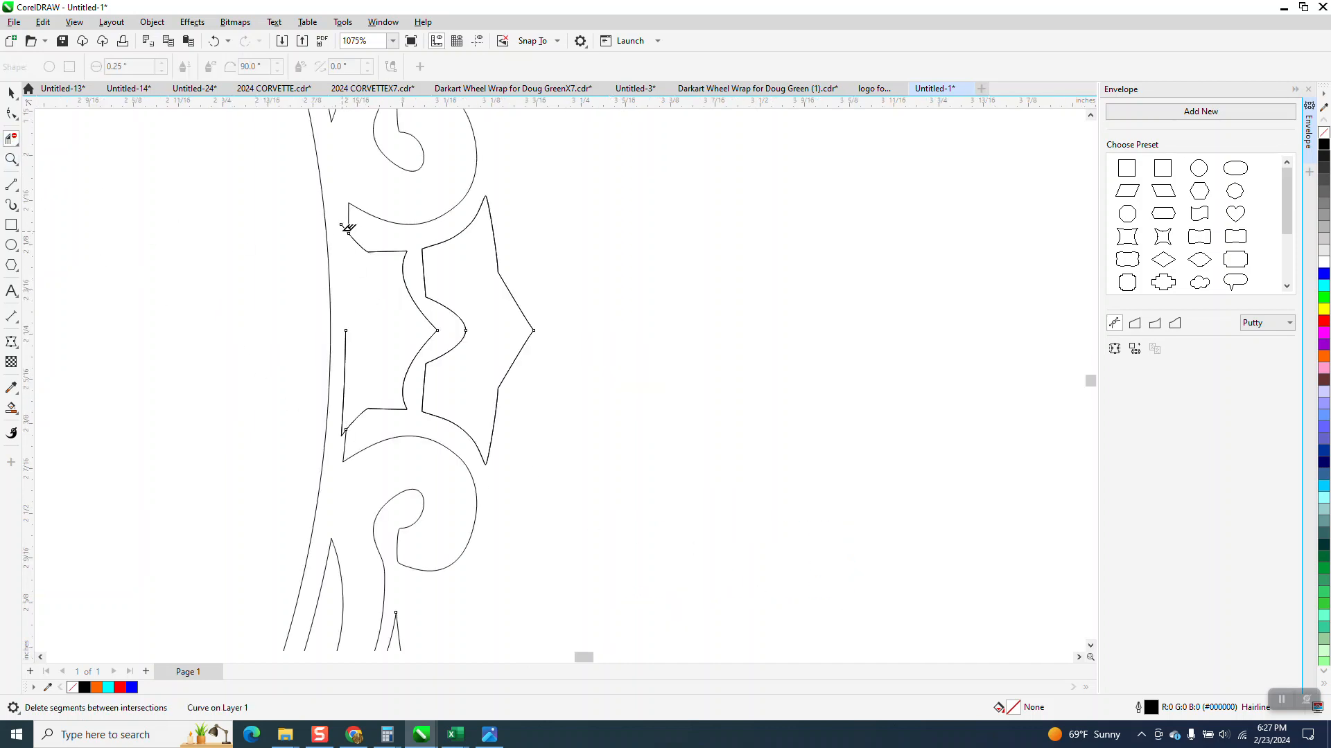
pyautogui.click(344, 223)
pyautogui.click(346, 352)
# Step: Delete the lower-right ornament's doubled base segments and the leftover stubs at its corners
pyautogui.scroll(-8, 388, 299)
pyautogui.click(11, 159)
pyautogui.moveTo(221, 442); pyautogui.dragTo(456, 495)
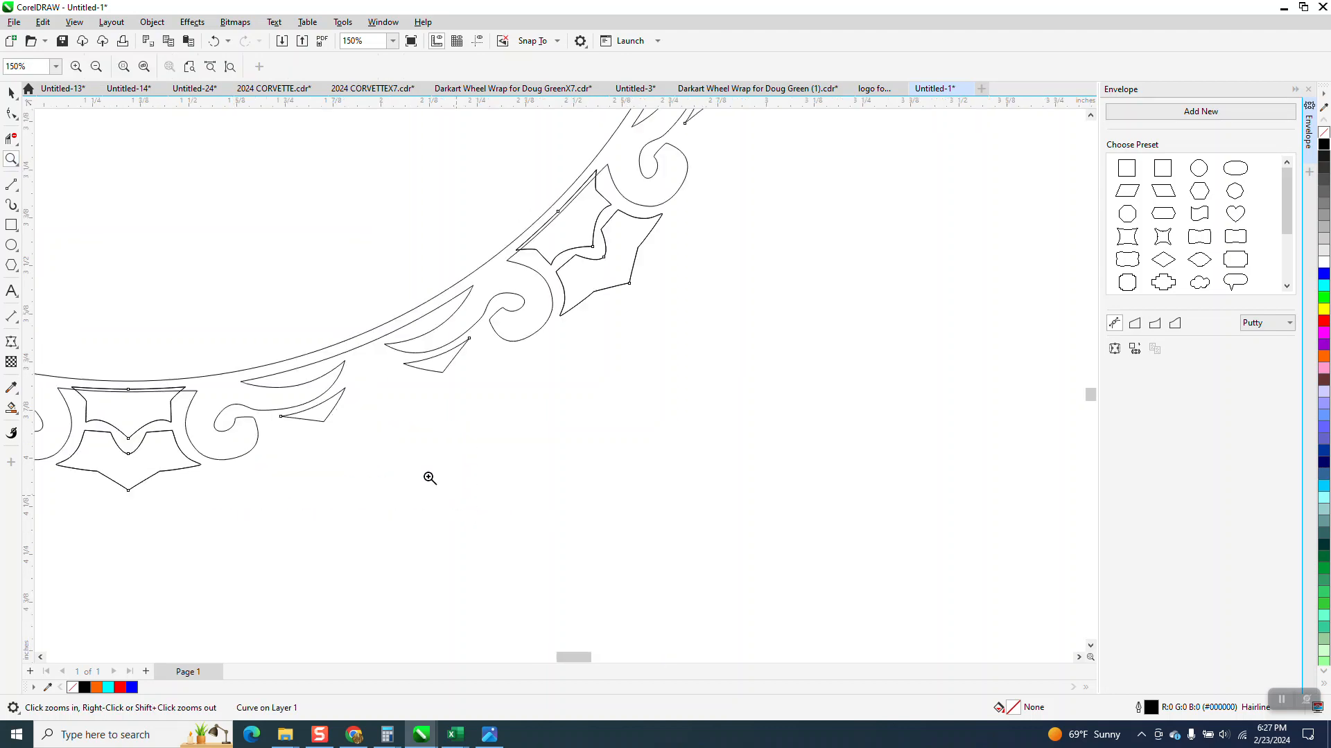
pyautogui.click(11, 138)
pyautogui.click(570, 200)
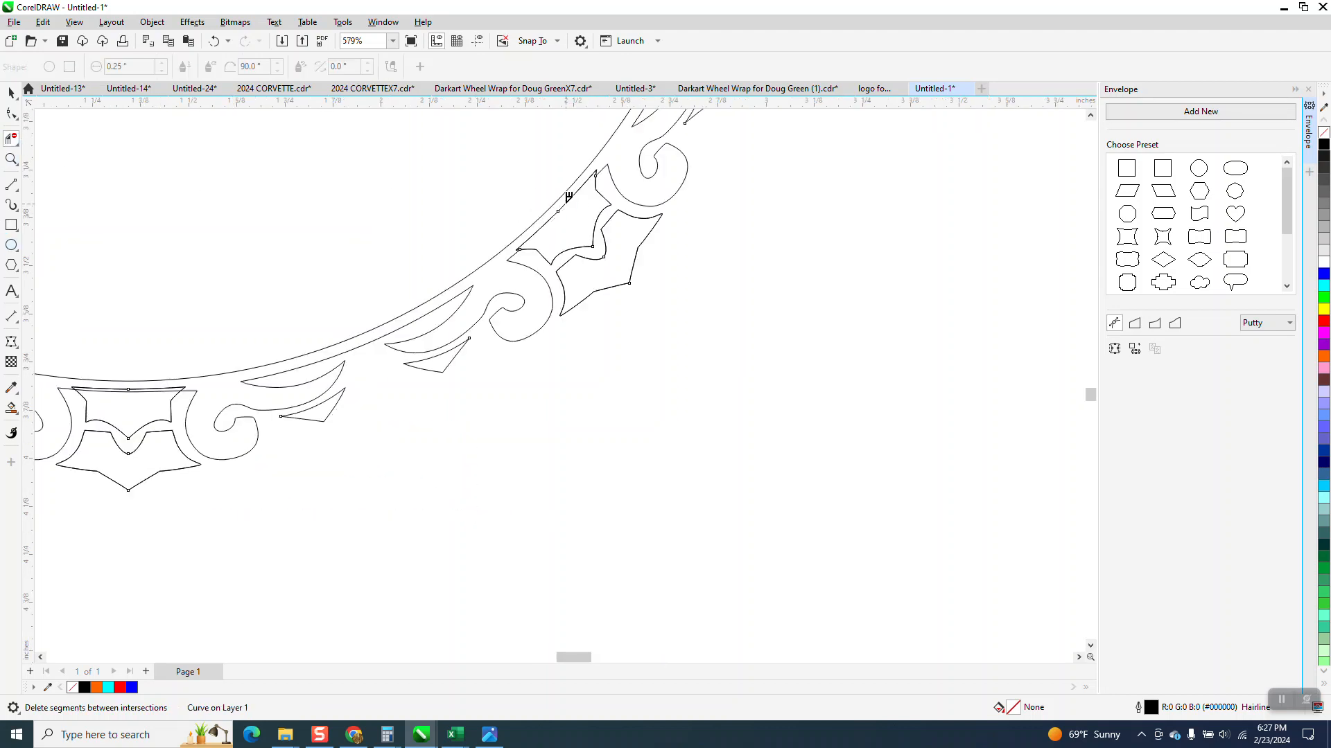
pyautogui.click(595, 172)
pyautogui.click(552, 215)
pyautogui.click(11, 158)
pyautogui.moveTo(467, 223); pyautogui.dragTo(573, 281)
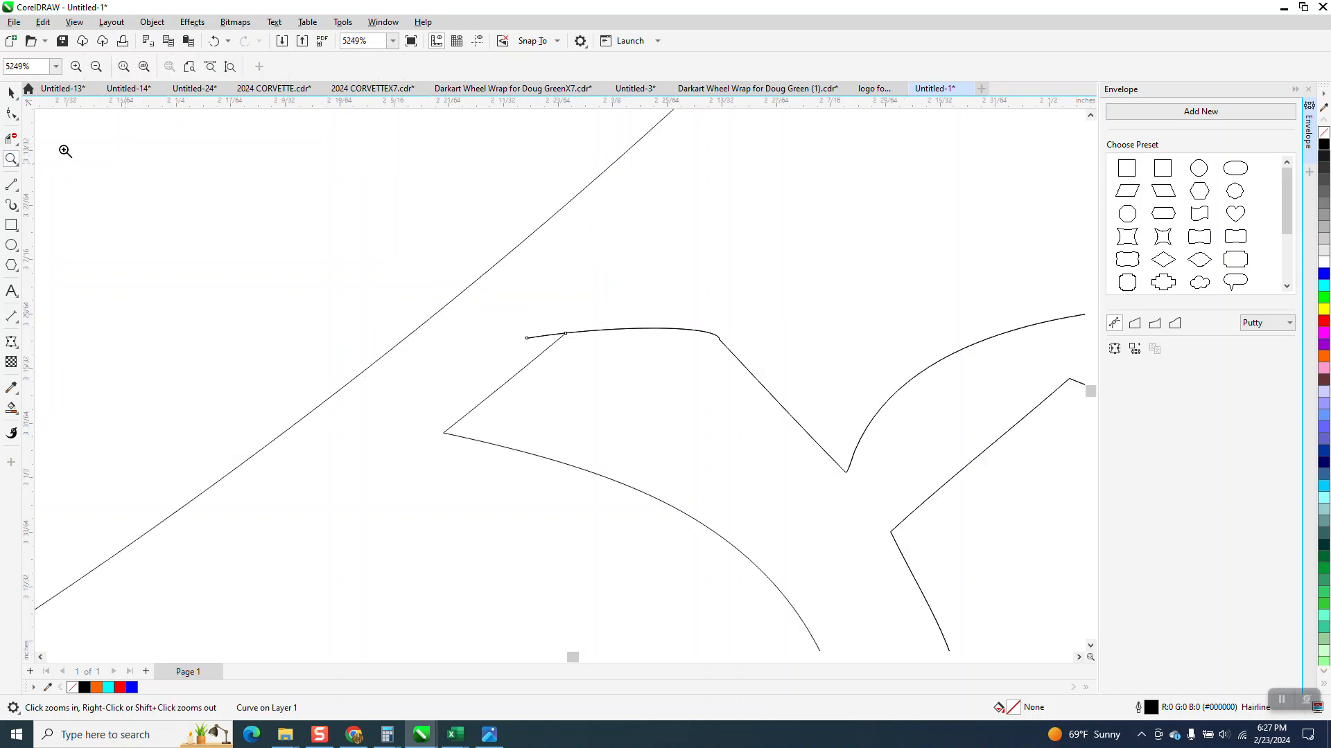
pyautogui.click(6, 142)
pyautogui.click(545, 331)
pyautogui.scroll(-12, 585, 261)
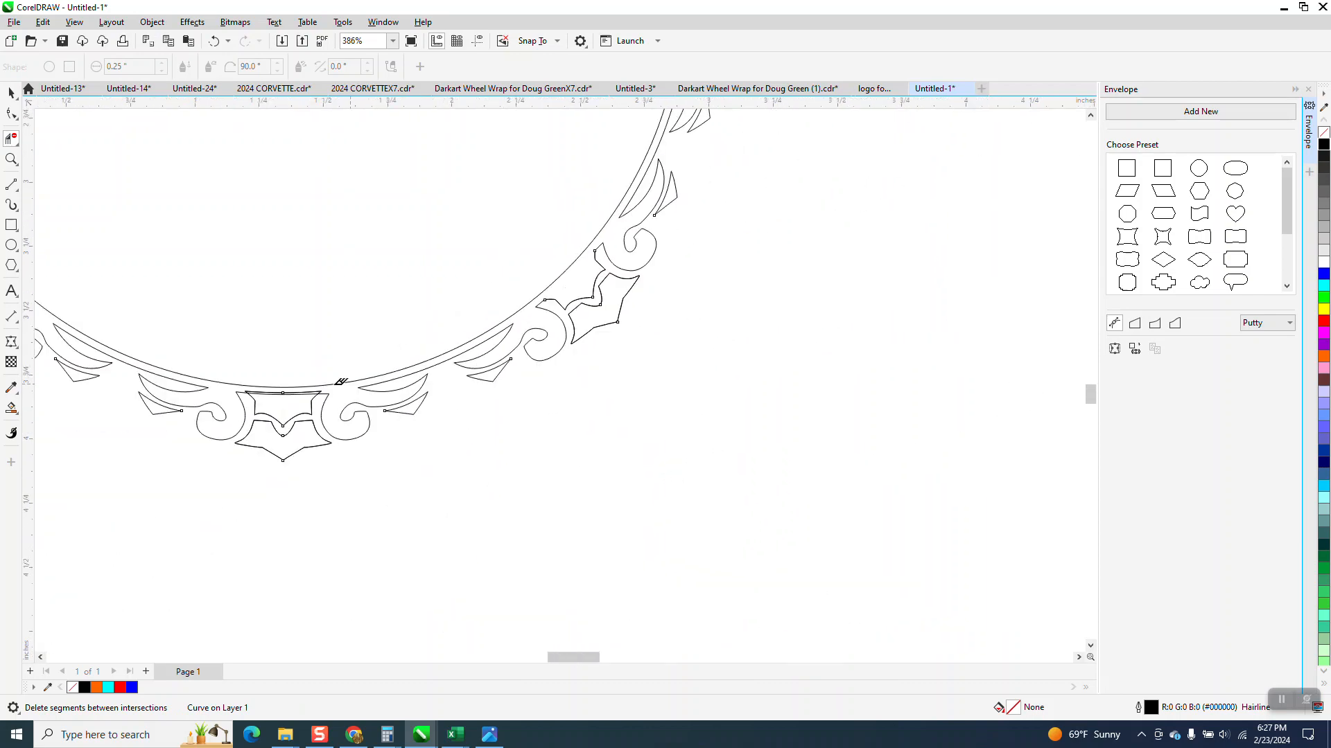
# Step: Delete the bottom ornament's doubled base segments and the leftover stub at its left corner
pyautogui.click(277, 393)
pyautogui.click(291, 391)
pyautogui.click(11, 160)
pyautogui.moveTo(479, 444); pyautogui.dragTo(153, 289)
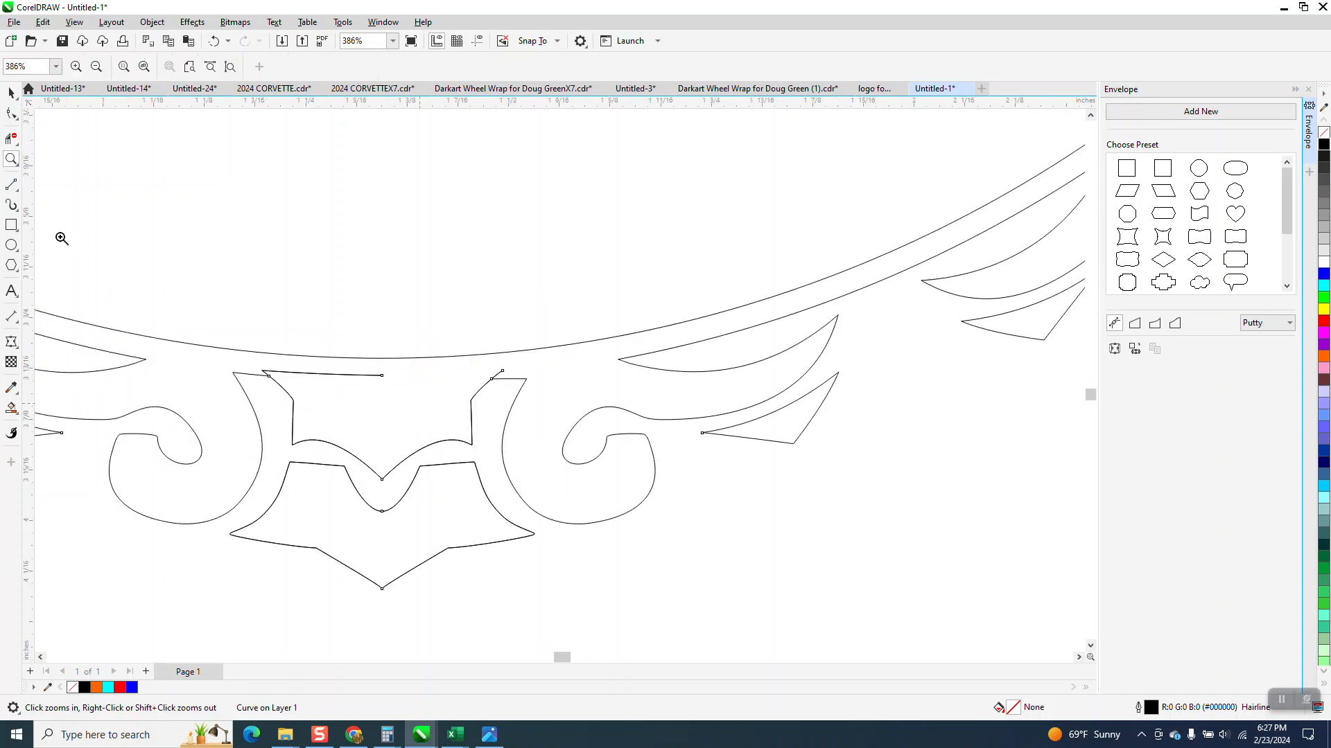
pyautogui.click(11, 138)
pyautogui.click(265, 374)
pyautogui.click(287, 372)
# Step: Try to delete the lower-left ornament's doubled base segments and the leftover stubs at its corners
pyautogui.scroll(-5, 564, 374)
pyautogui.click(11, 158)
pyautogui.moveTo(268, 244); pyautogui.dragTo(463, 344)
pyautogui.click(11, 140)
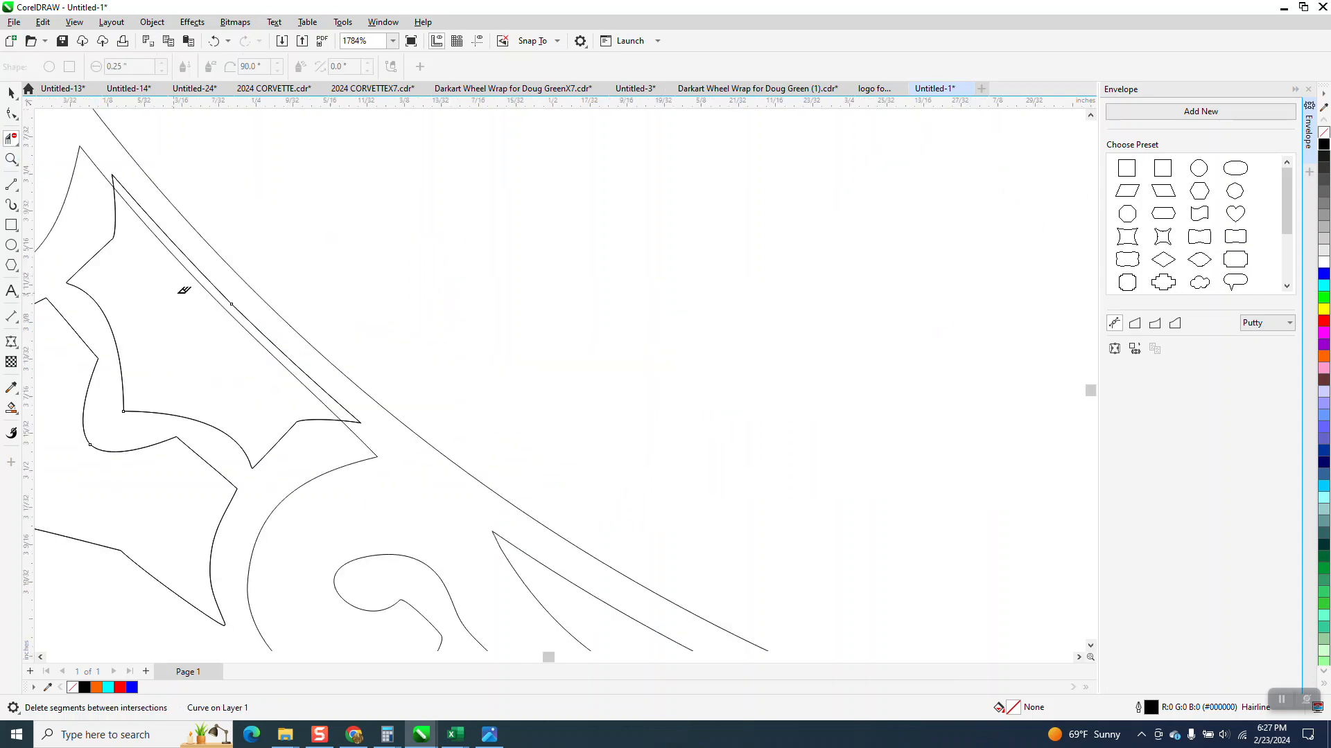
pyautogui.click(176, 238)
pyautogui.click(113, 178)
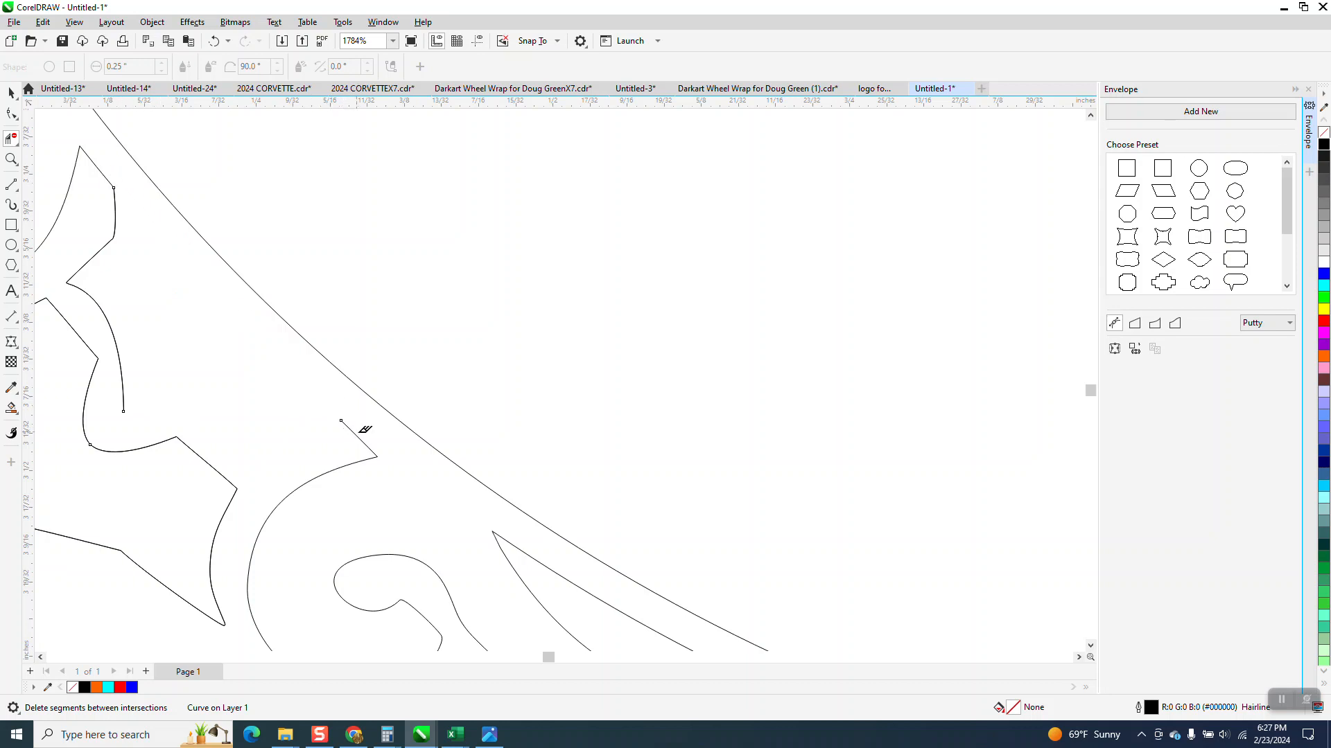
pyautogui.click(368, 439)
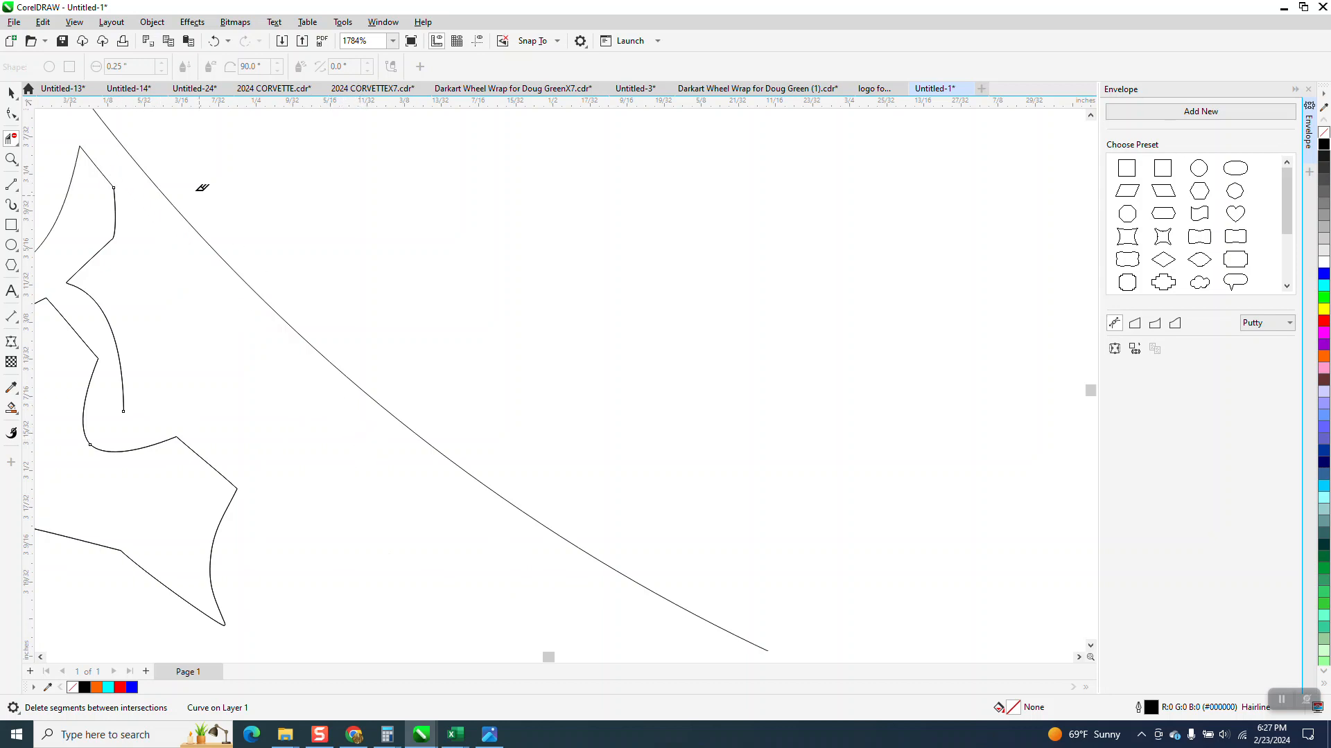
# Step: Undo the accidental paste and the segment deletions on the lower-left ornament
pyautogui.click(188, 41)
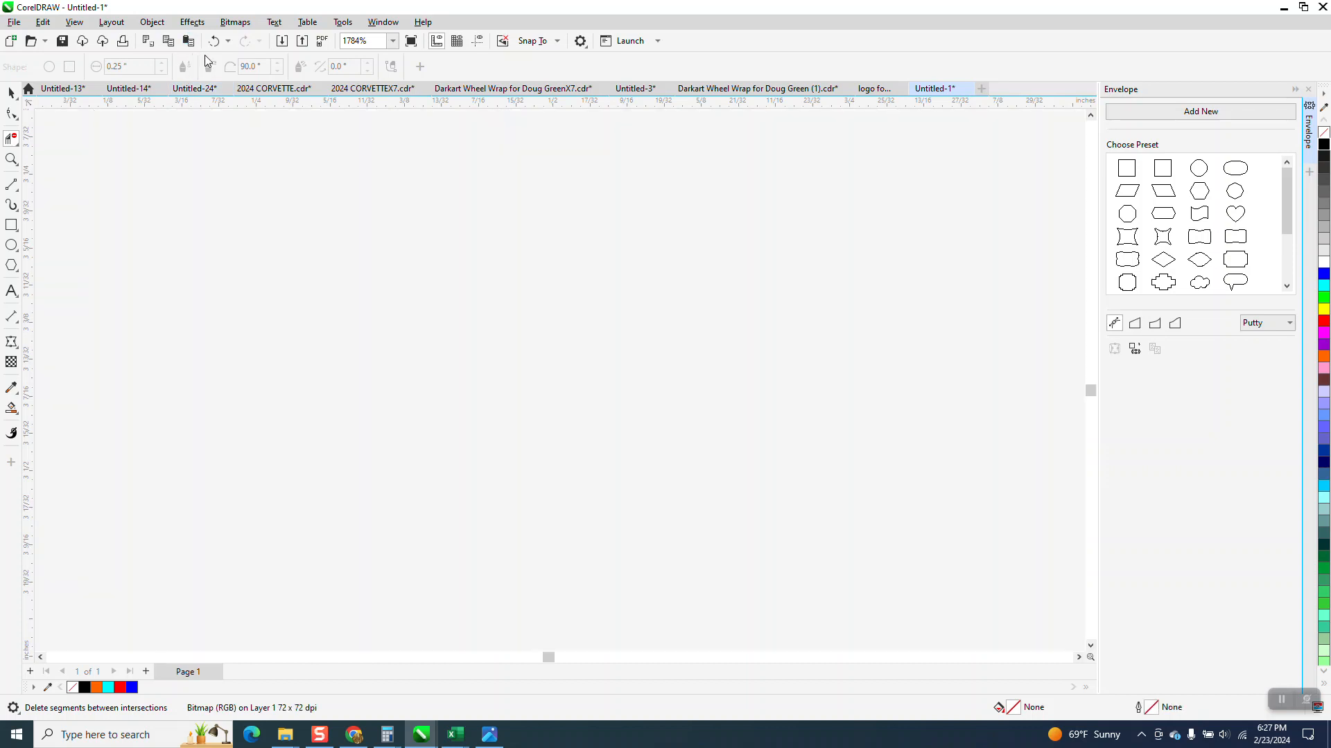
pyautogui.click(214, 42)
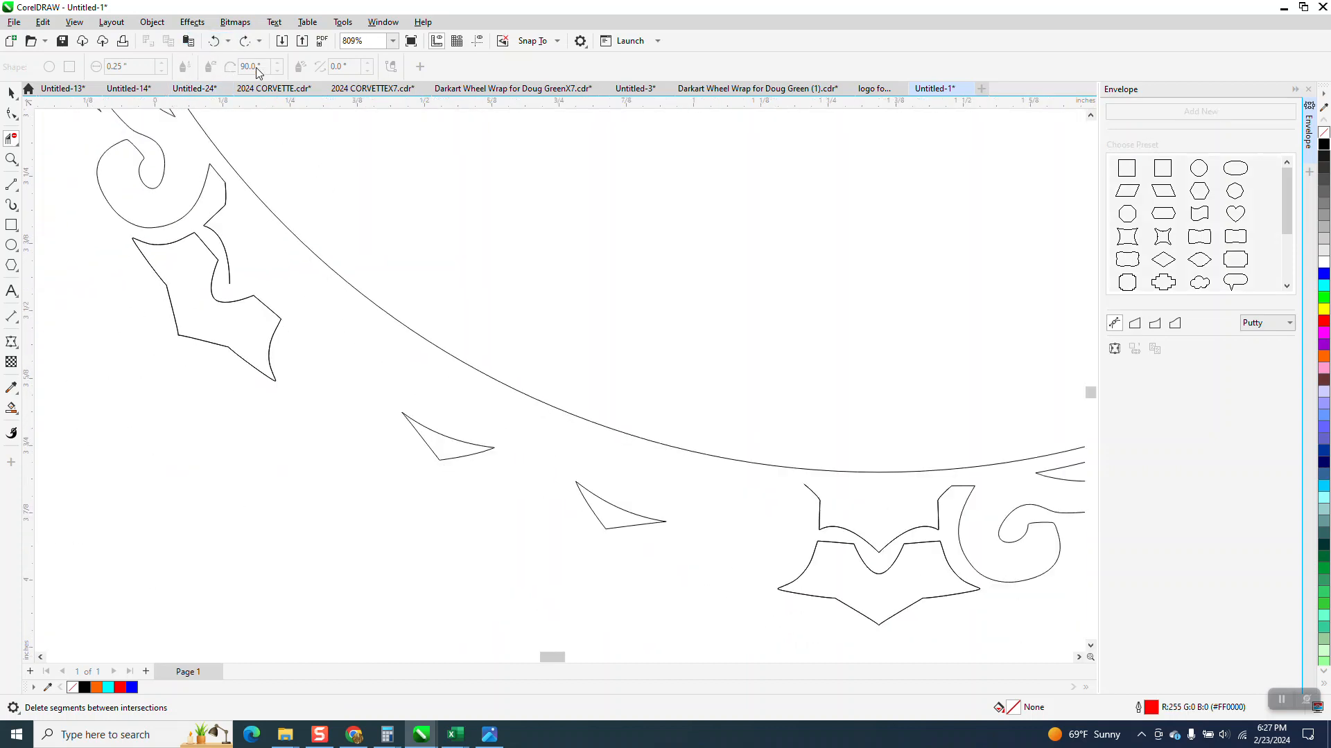
pyautogui.click(215, 42)
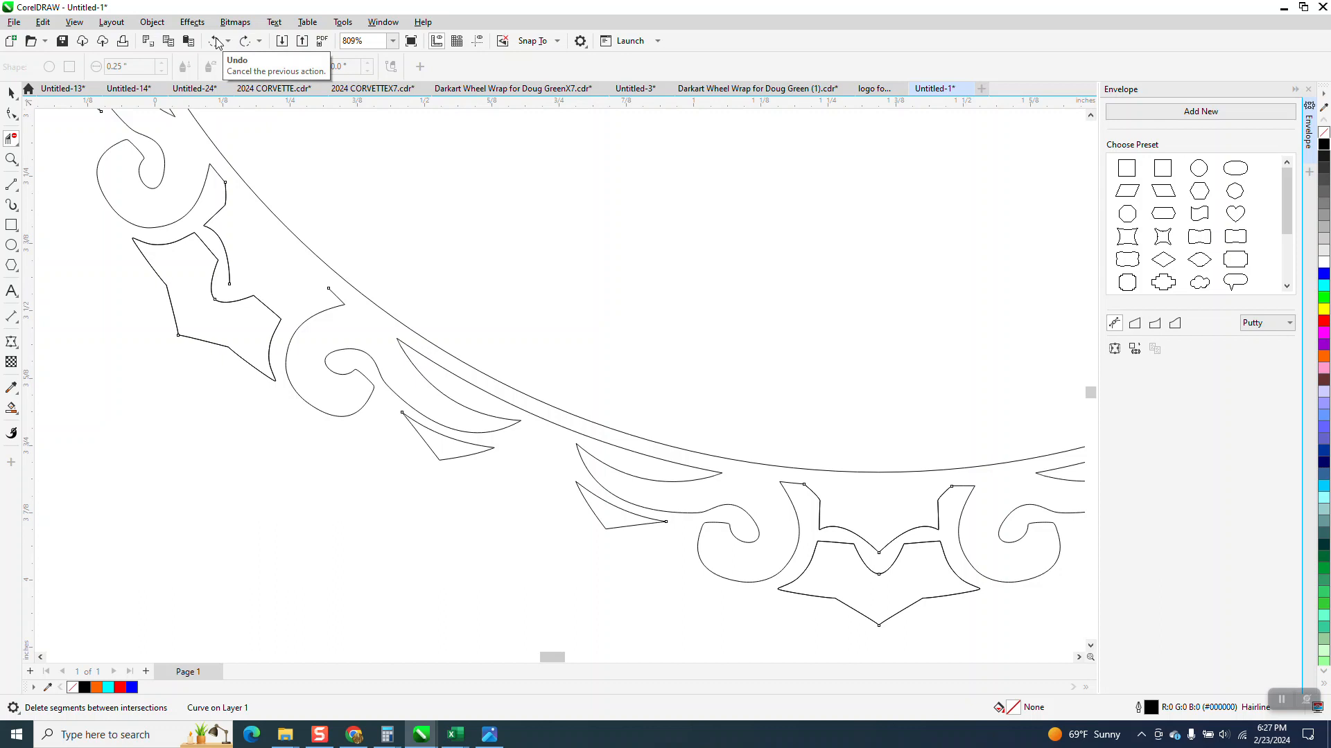
pyautogui.click(216, 41)
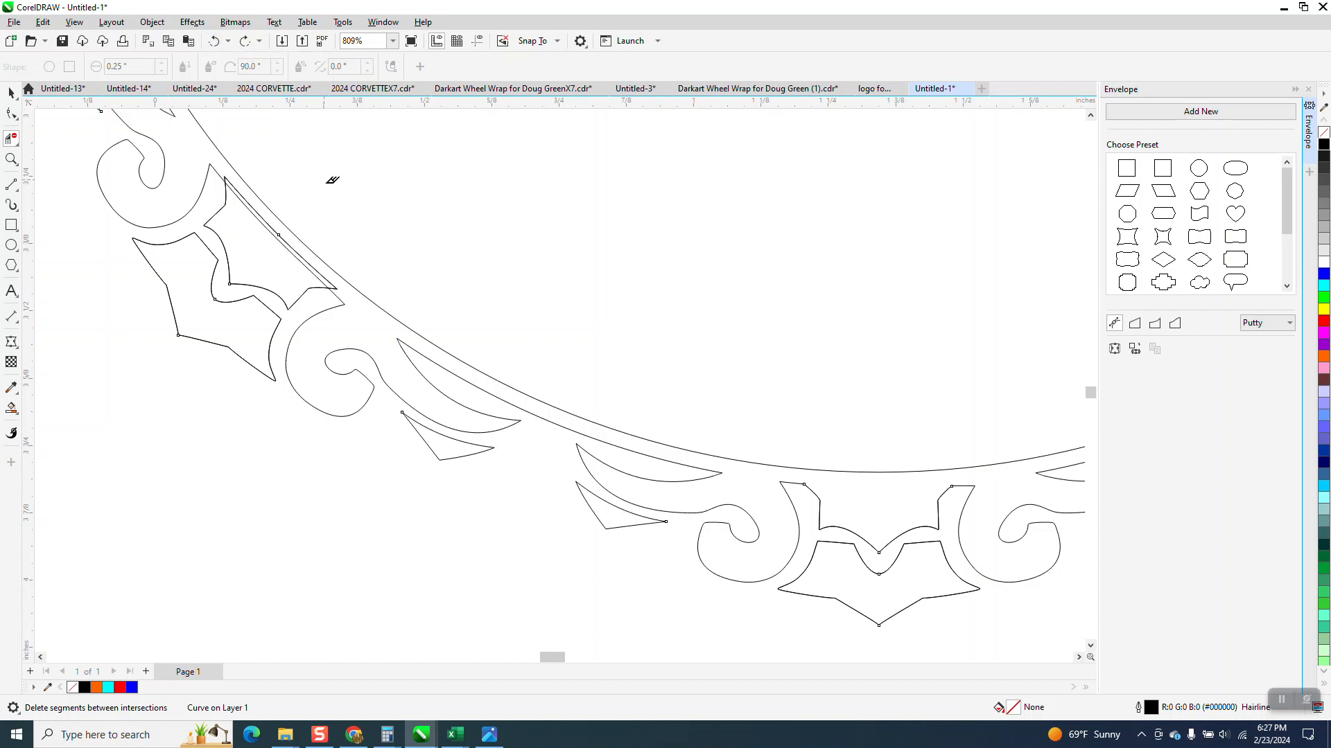
# Step: Delete the lower-left ornament's doubled base segments to open it toward the ring
pyautogui.click(317, 267)
pyautogui.click(316, 266)
pyautogui.click(269, 217)
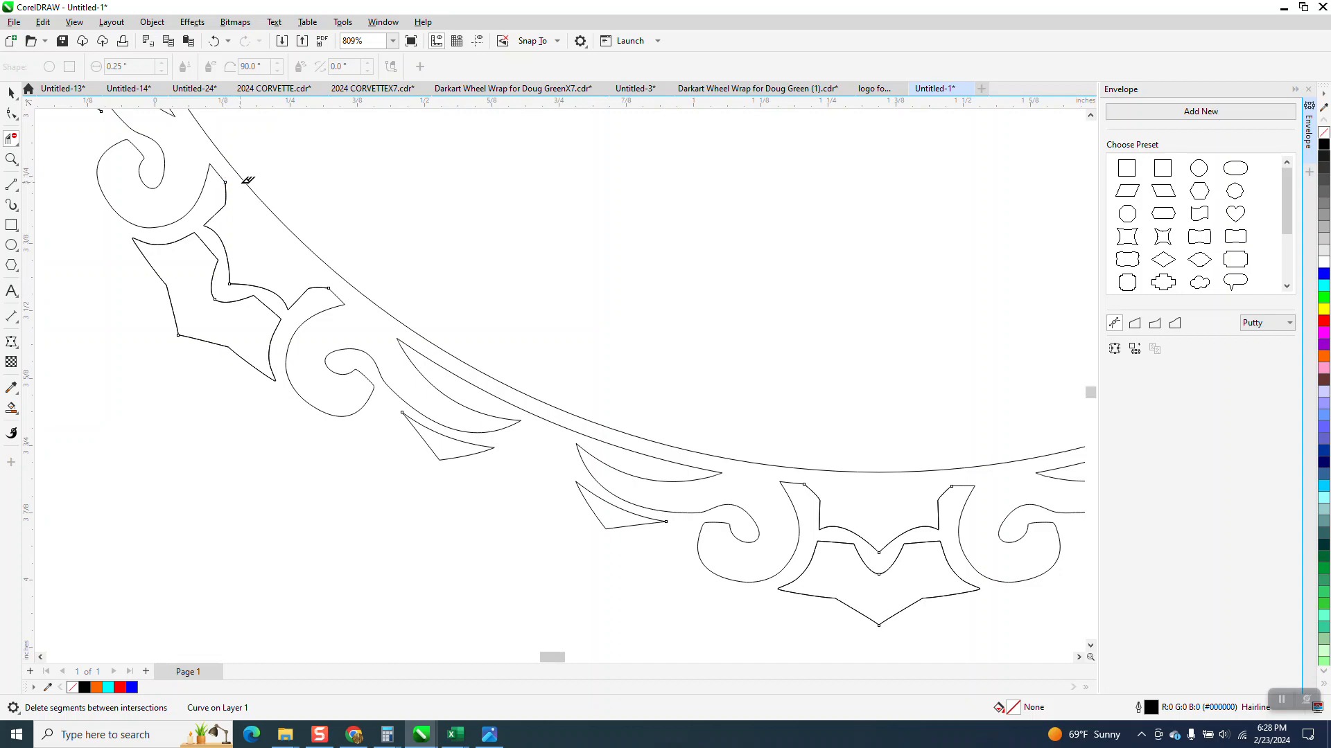
# Step: Delete the leftmost ornament's doubled base segments and the leftover pieces at its corners beside the ring
pyautogui.scroll(-3, 259, 206)
pyautogui.scroll(-7, 437, 345)
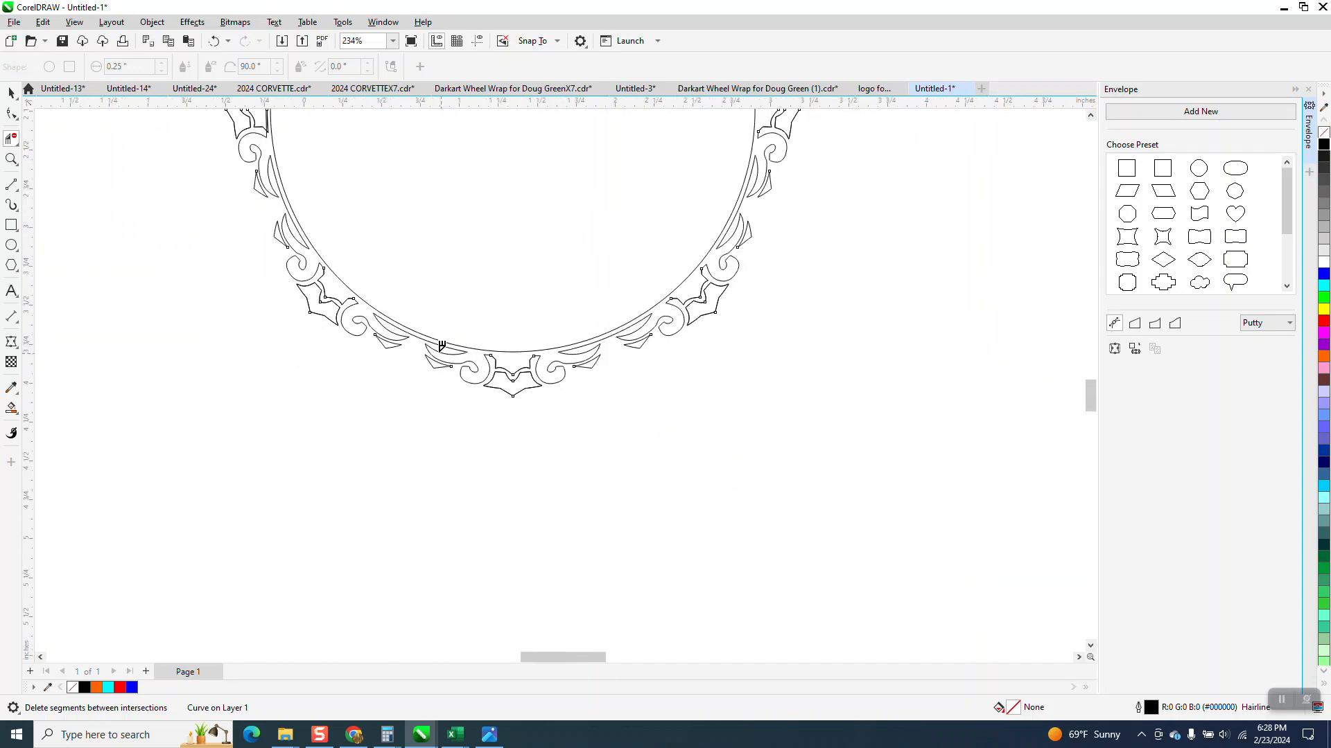
pyautogui.click(12, 159)
pyautogui.moveTo(287, 173); pyautogui.dragTo(431, 246)
pyautogui.click(12, 140)
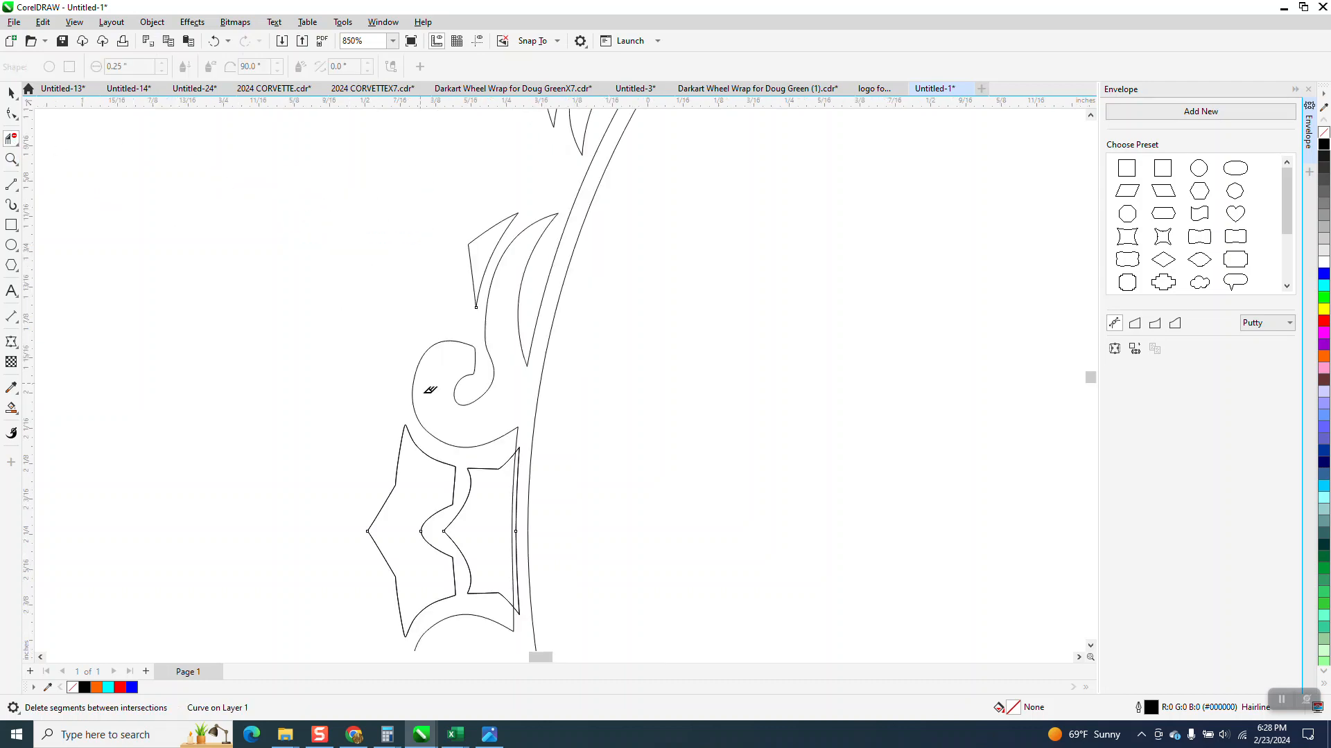
pyautogui.click(516, 470)
pyautogui.click(529, 608)
pyautogui.scroll(-3, 291, 416)
pyautogui.click(11, 408)
pyautogui.scroll(-1, 167, 327)
pyautogui.click(9, 93)
pyautogui.scroll(-2, 273, 145)
pyautogui.moveTo(222, 131); pyautogui.dragTo(734, 514)
pyautogui.click(152, 21)
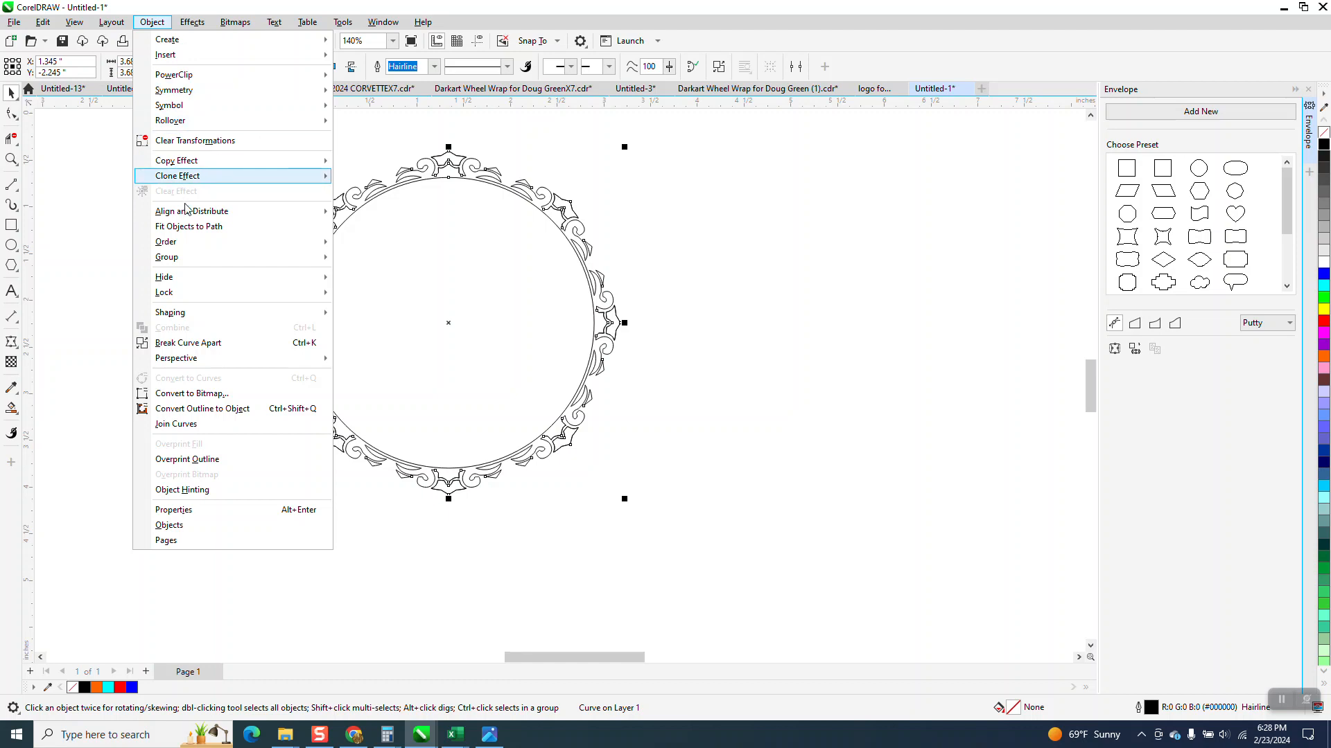
pyautogui.moveTo(185, 262)
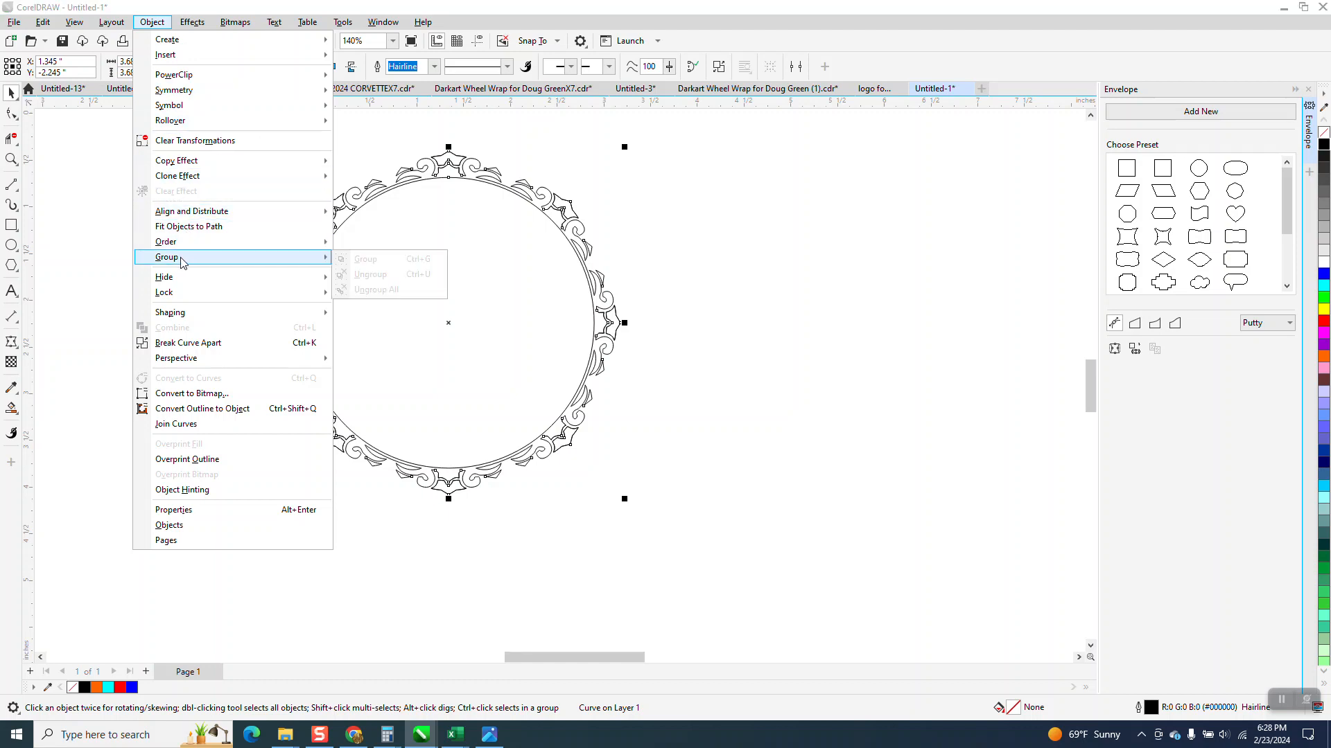
pyautogui.click(764, 289)
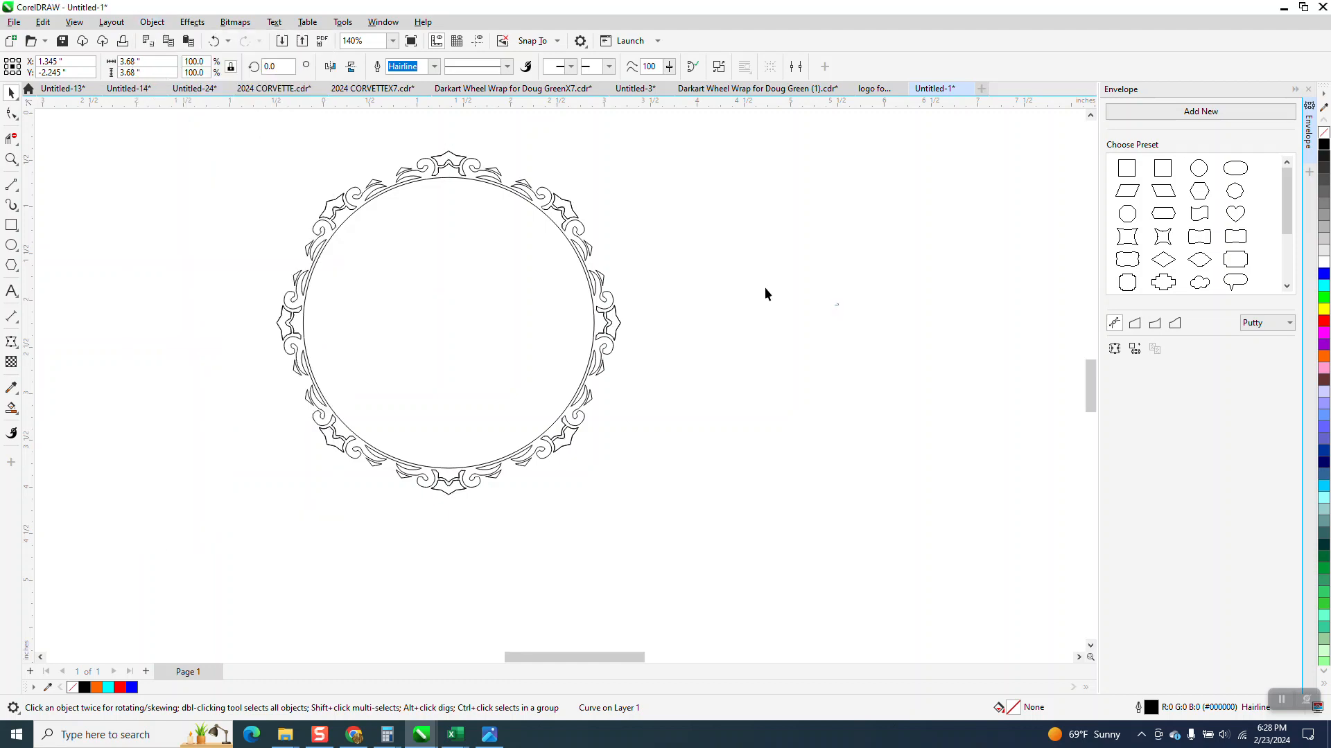
# Step: Try filling the whole welded frame curve with black, and undo the fill
pyautogui.moveTo(784, 493); pyautogui.dragTo(785, 494)
pyautogui.click(1324, 144)
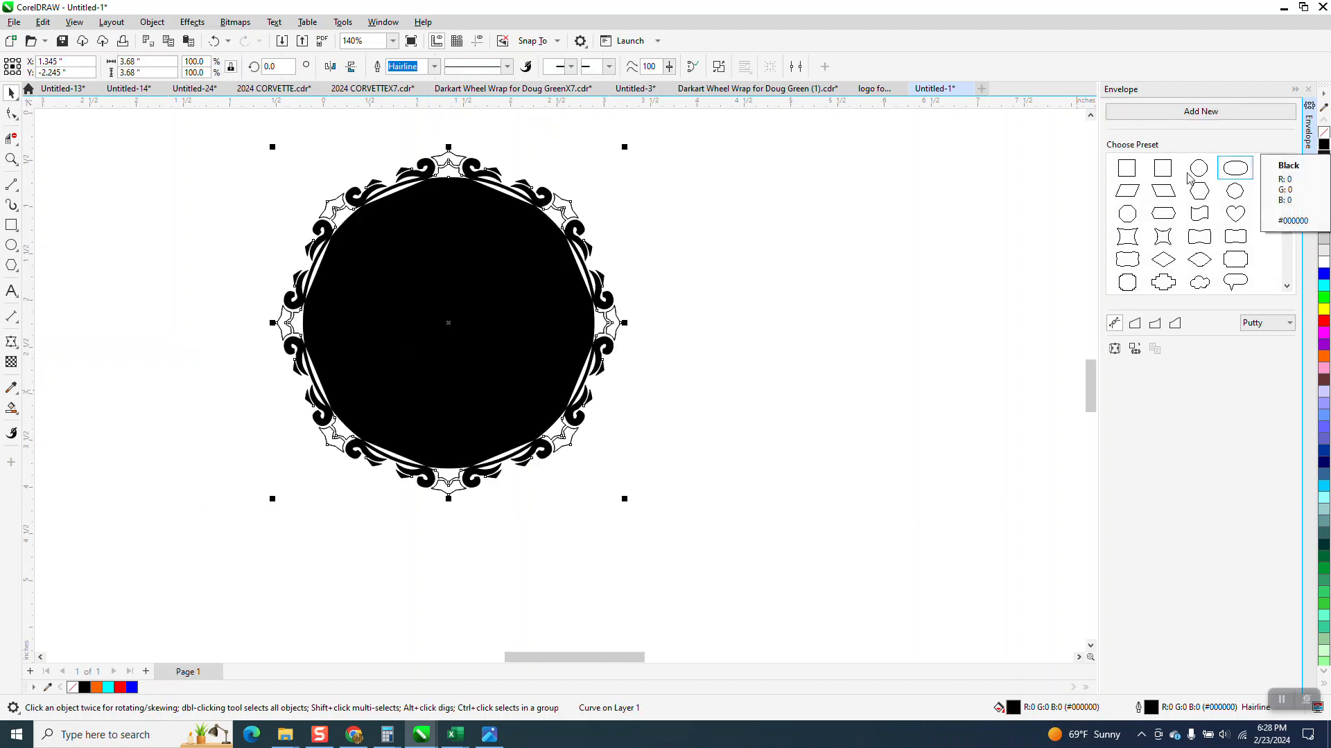
pyautogui.click(215, 40)
# Step: Try a red Smart Fill on the ring band and its connected ornament scrolls, and undo it
pyautogui.click(11, 408)
pyautogui.click(9, 158)
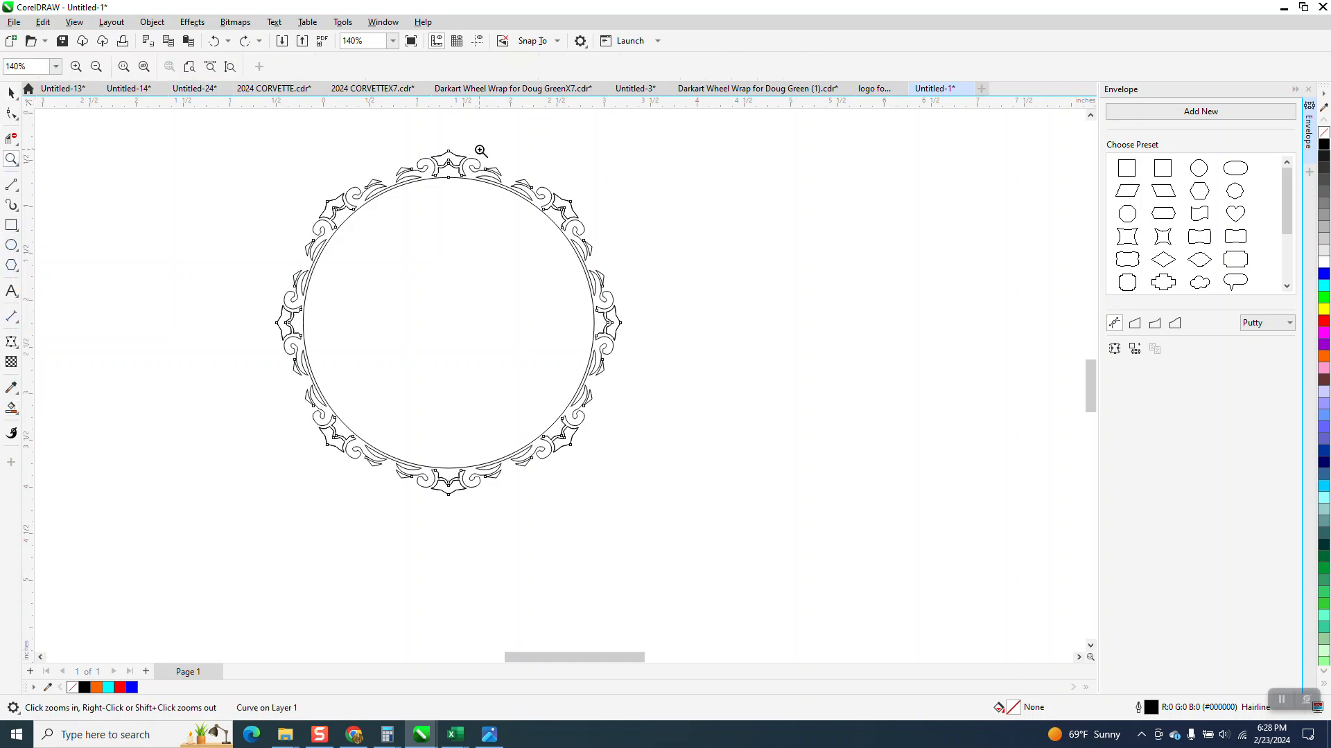
pyautogui.moveTo(389, 139); pyautogui.dragTo(594, 232)
pyautogui.scroll(-2, 266, 195)
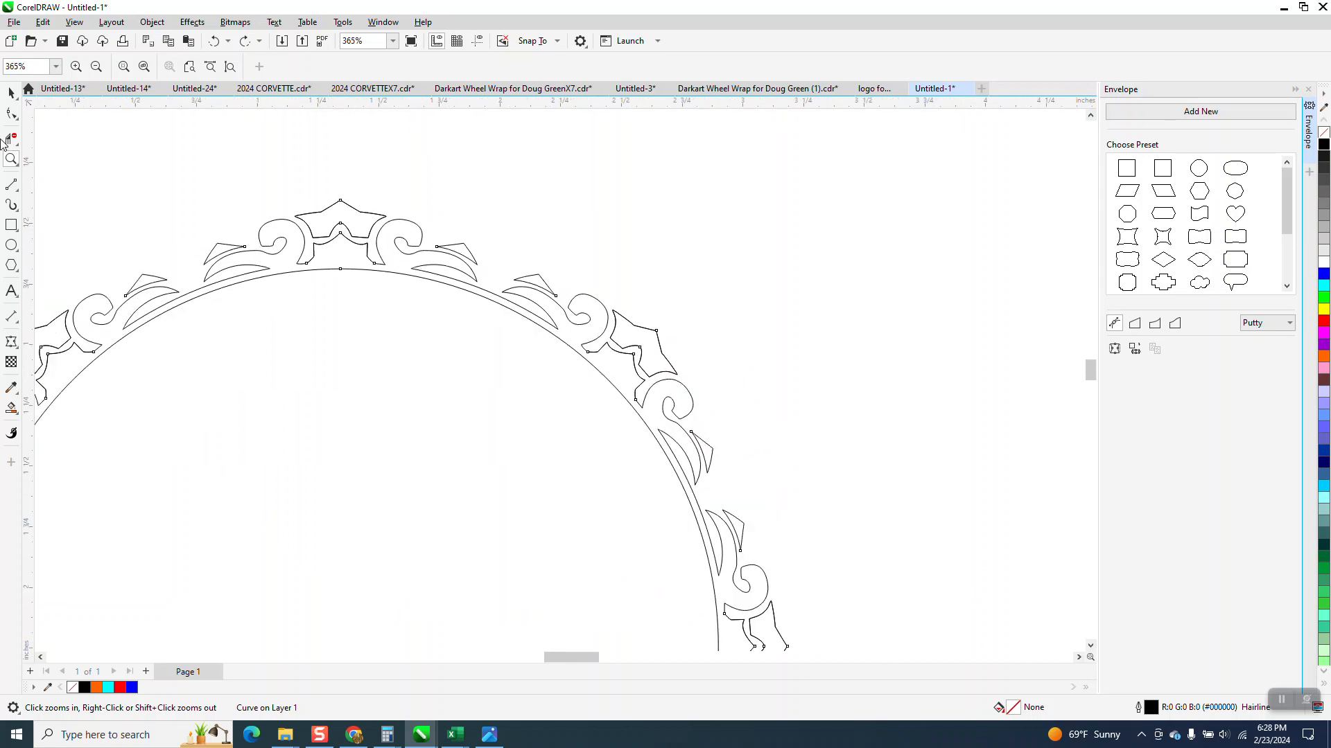
pyautogui.click(11, 92)
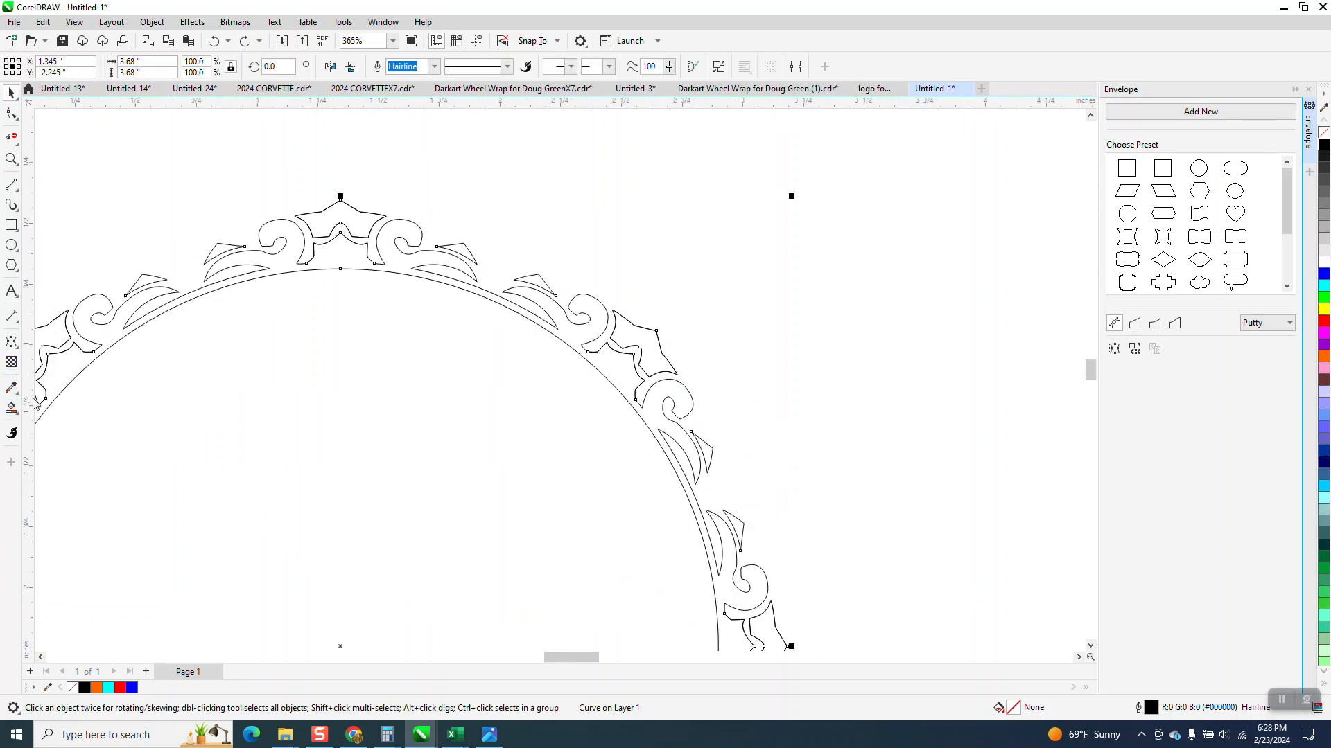
pyautogui.click(11, 408)
pyautogui.click(354, 259)
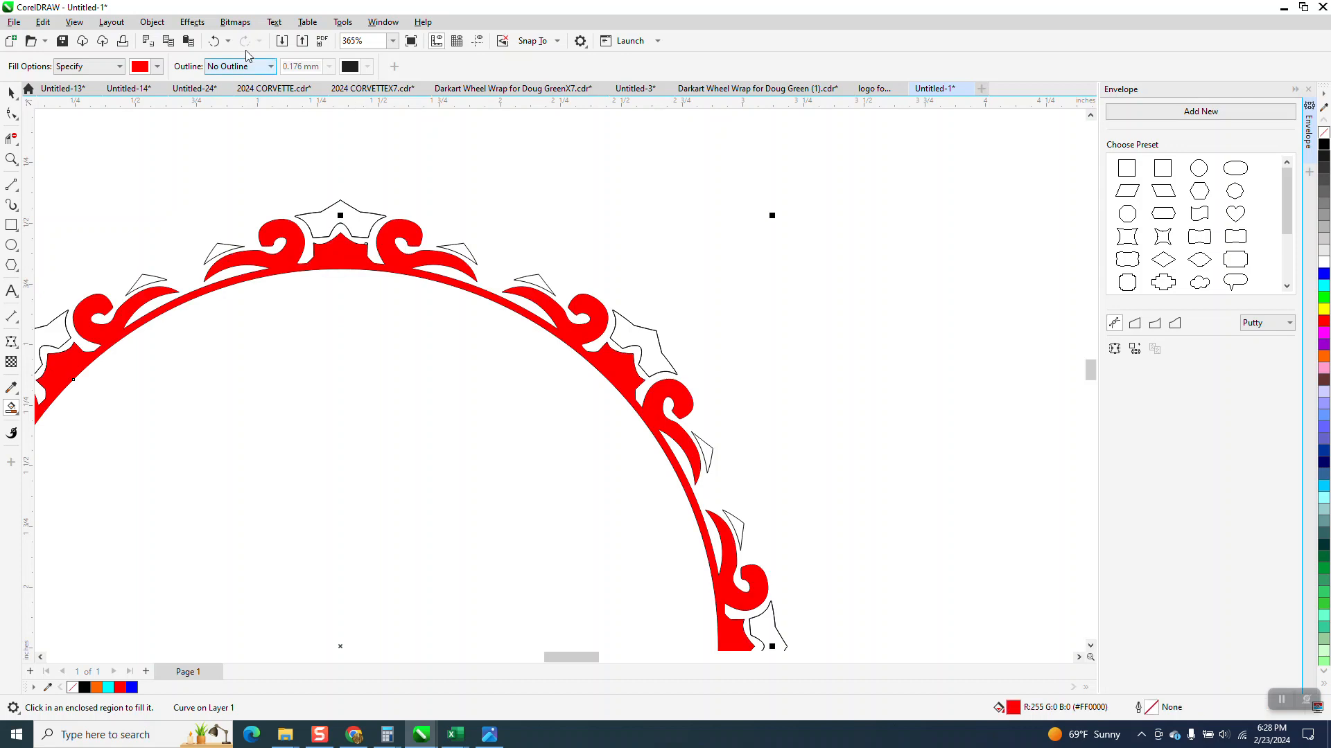
pyautogui.click(214, 41)
# Step: Set the Smart Fill color to black from the RGB Palette
pyautogui.click(158, 67)
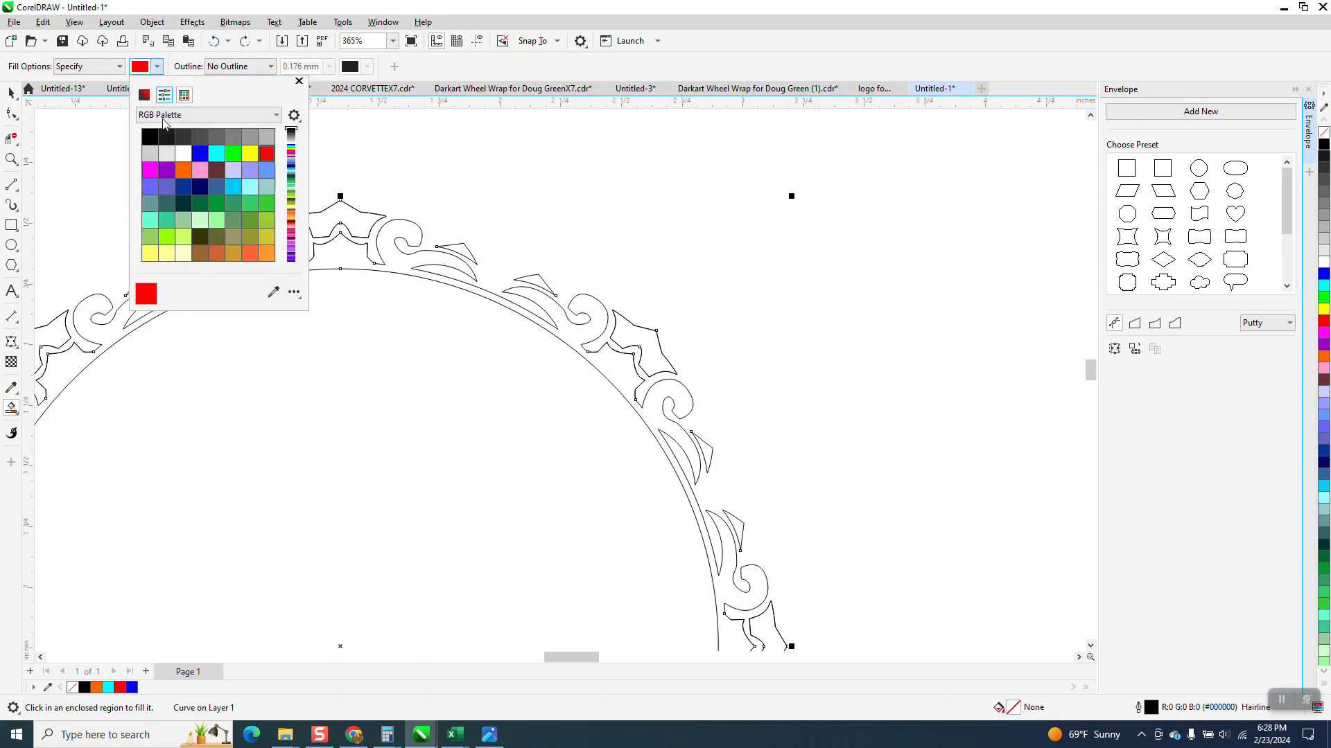
pyautogui.click(148, 136)
# Step: Try a black Smart Fill on the ring band and its connected ornaments, and undo it
pyautogui.click(351, 256)
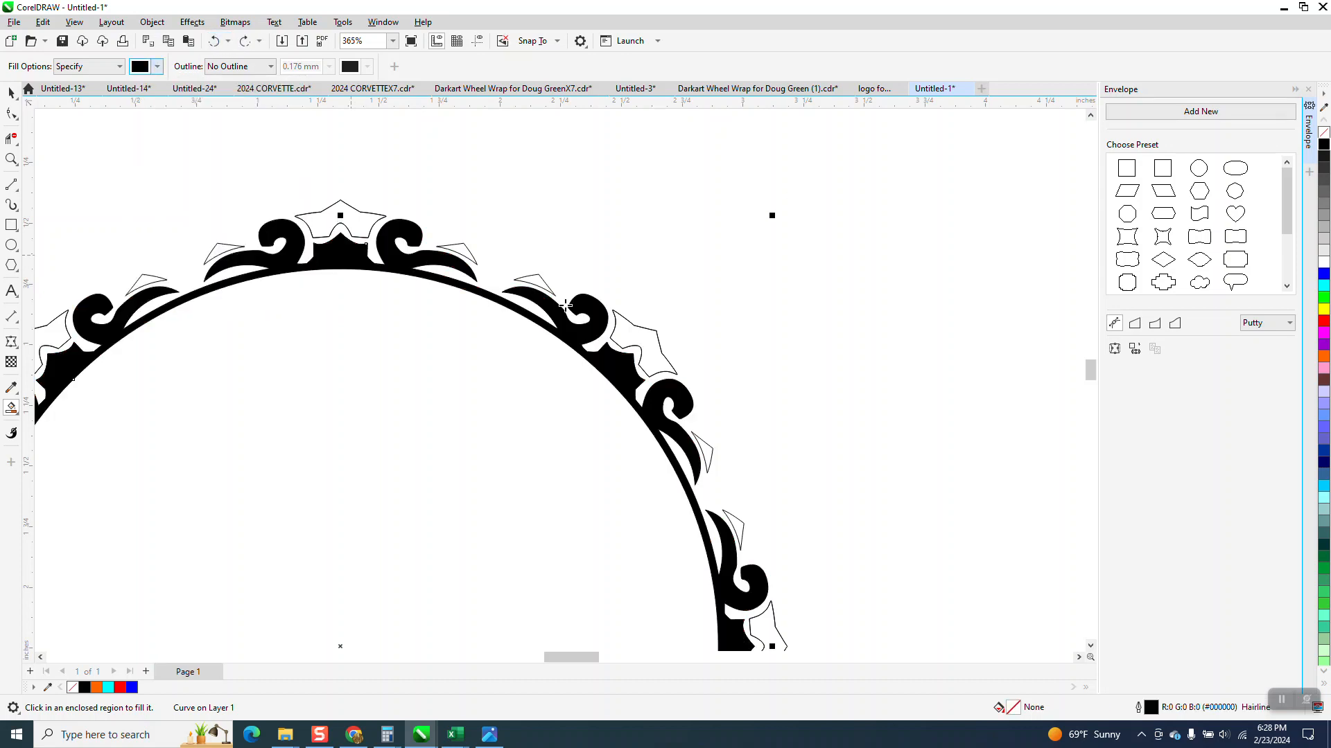
pyautogui.scroll(-1, 578, 292)
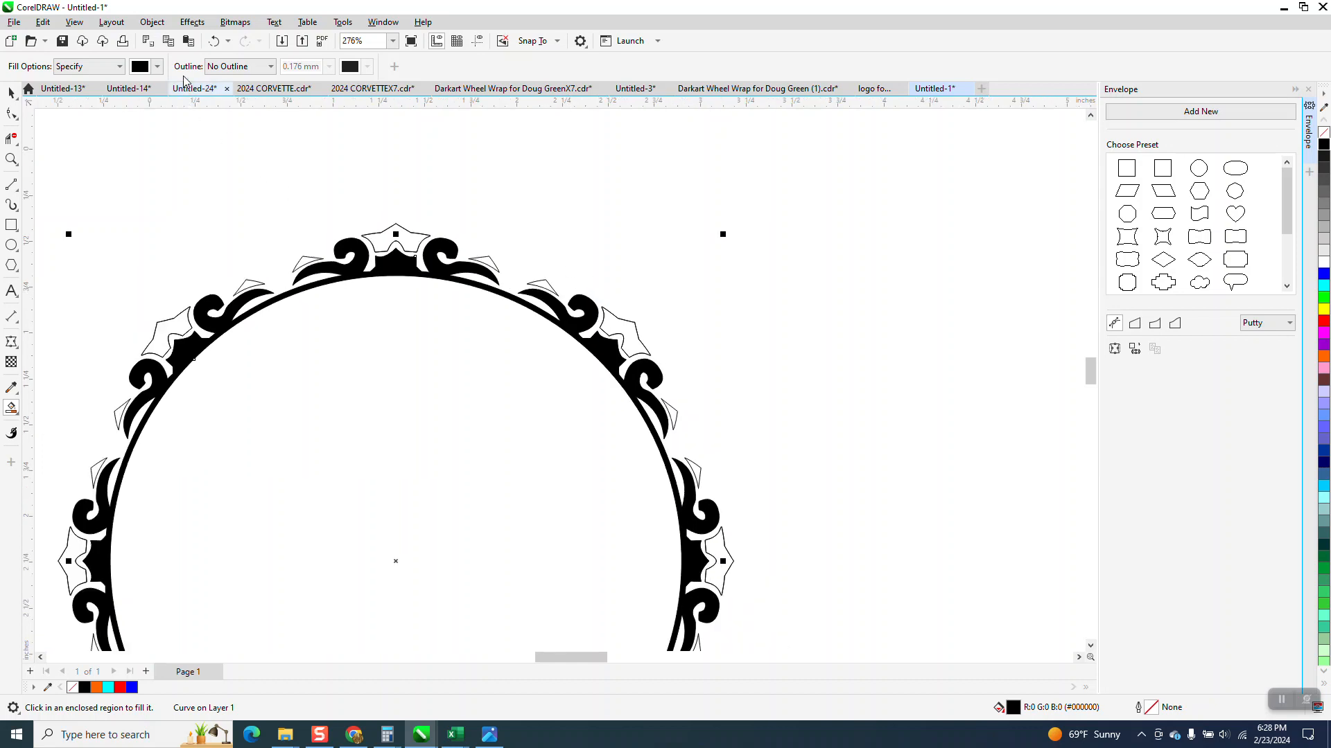
pyautogui.click(215, 41)
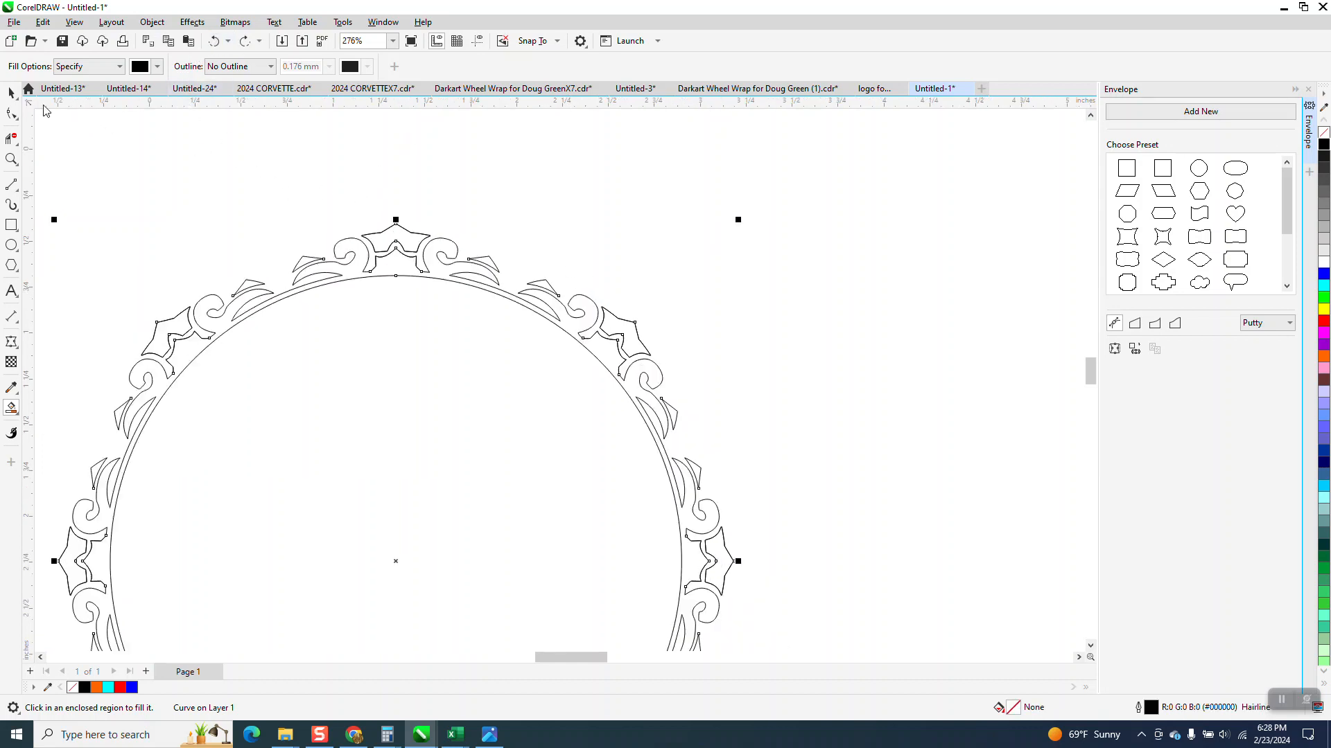
# Step: Smart-fill the top ornament's crown shape and its two outer leaf tips with black, and group the three pieces
pyautogui.click(414, 241)
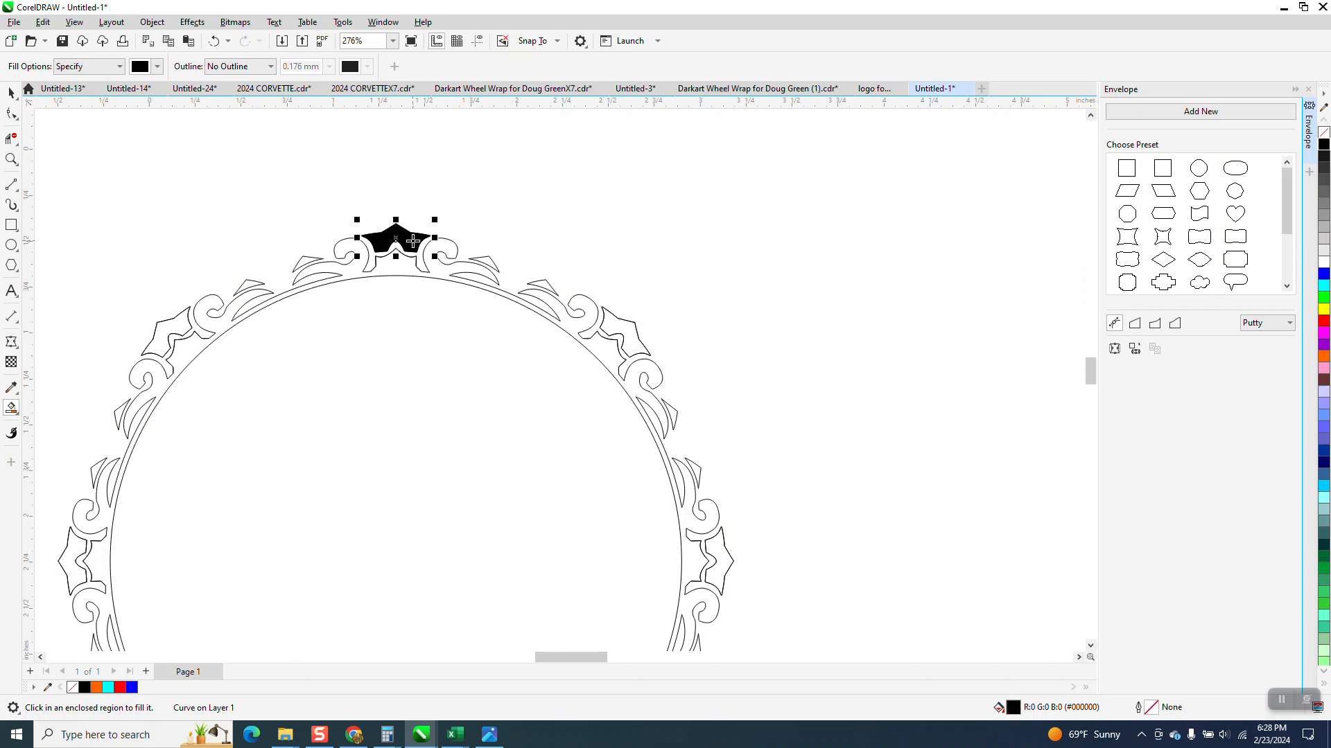
pyautogui.click(311, 261)
pyautogui.click(487, 262)
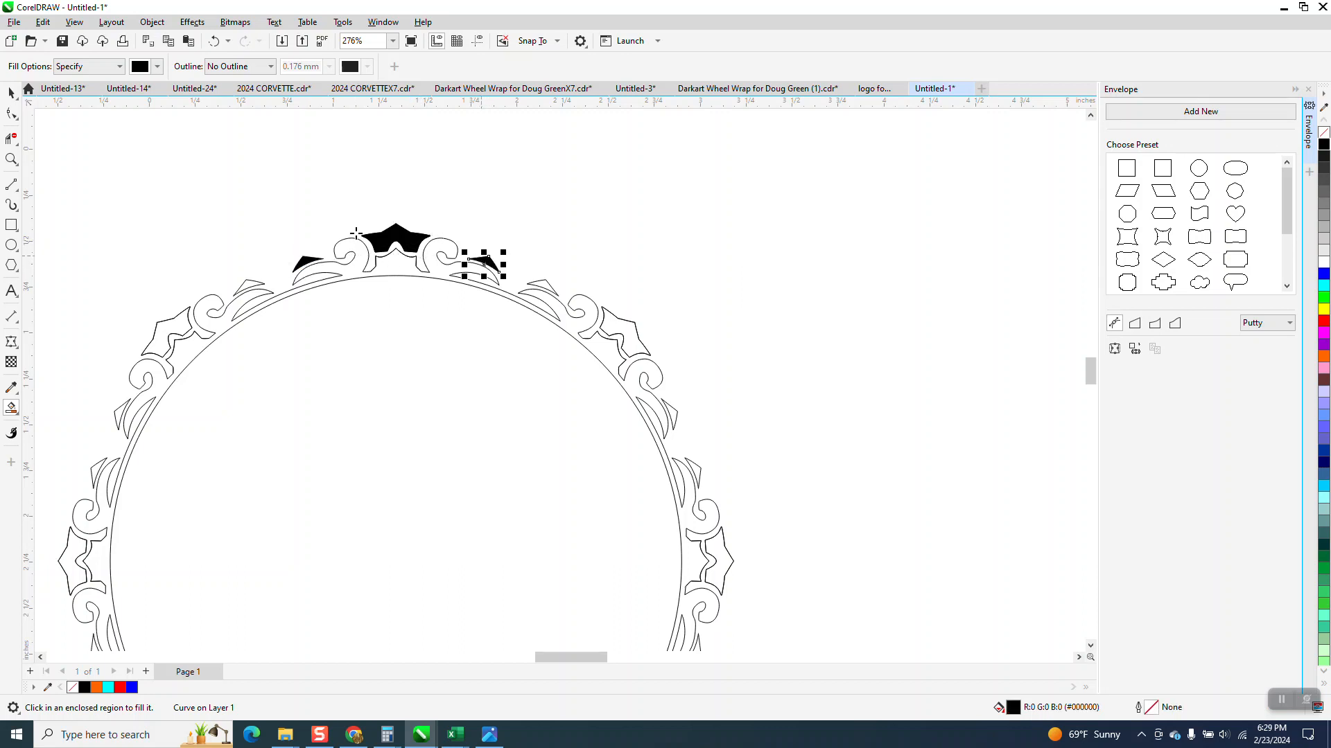
pyautogui.click(11, 93)
pyautogui.moveTo(261, 185); pyautogui.dragTo(506, 347)
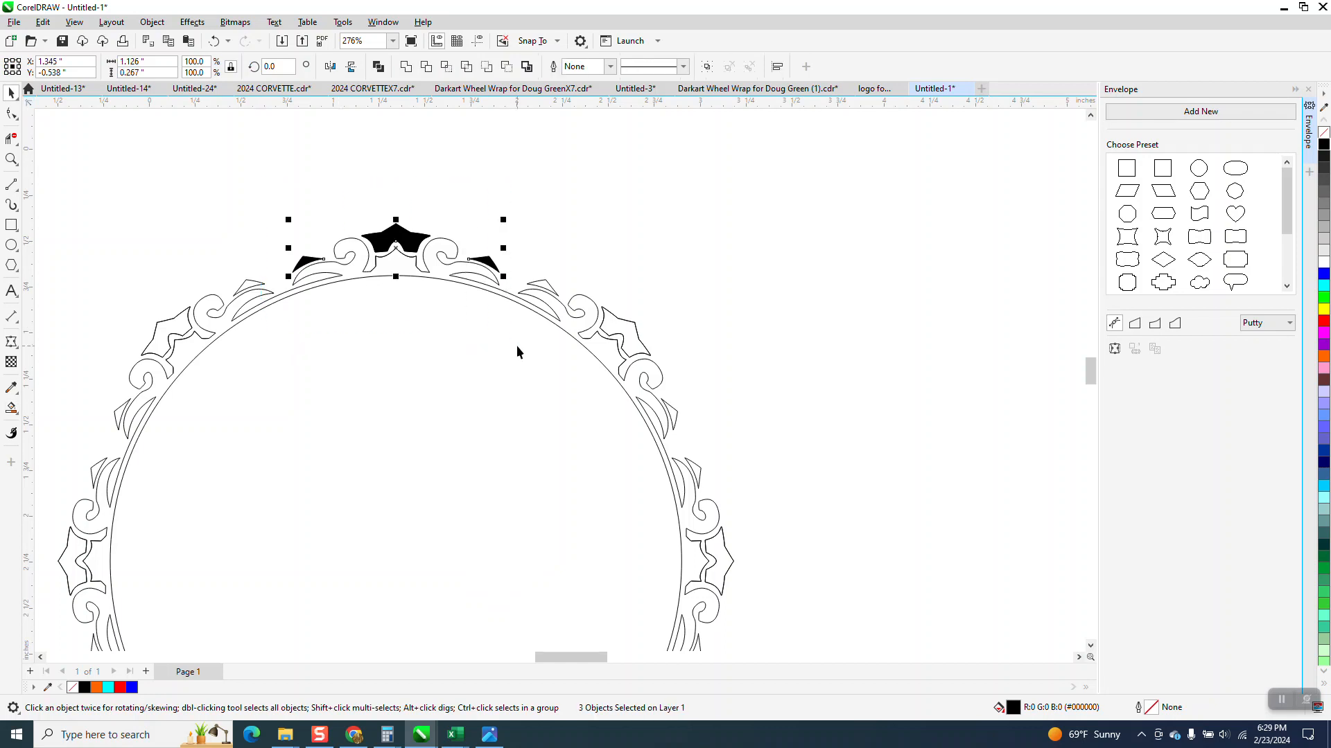
pyautogui.hotkey('ctrl', 'g')
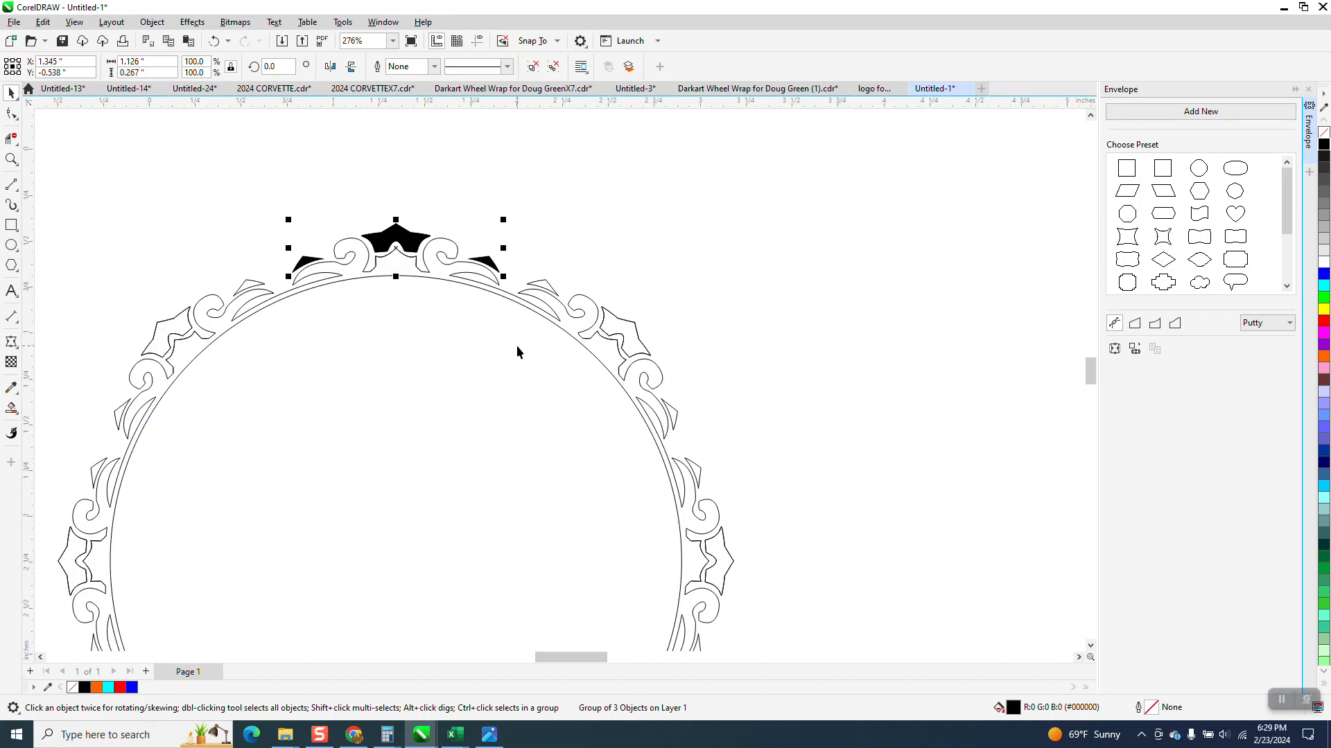
# Step: Make a copy of the black group rotated 45° about the frame's center, and repeat it for all remaining ornaments
pyautogui.write('45')
pyautogui.press('Return')
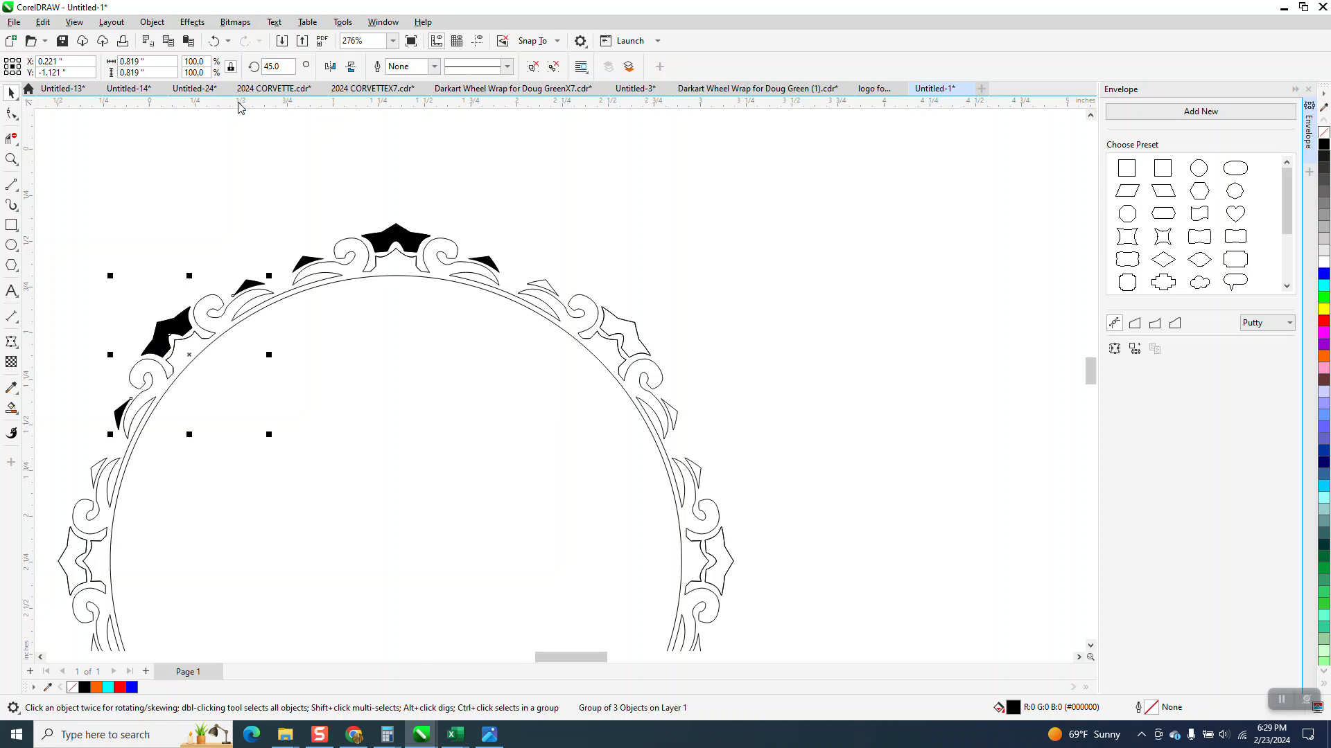
pyautogui.hotkey('ctrl', 'r')
pyautogui.hotkey('ctrl', 'r')
pyautogui.hotkey('ctrl', 'r')
pyautogui.hotkey('ctrl', 'r')
pyautogui.hotkey('ctrl', 'r')
pyautogui.hotkey('ctrl', 'r')
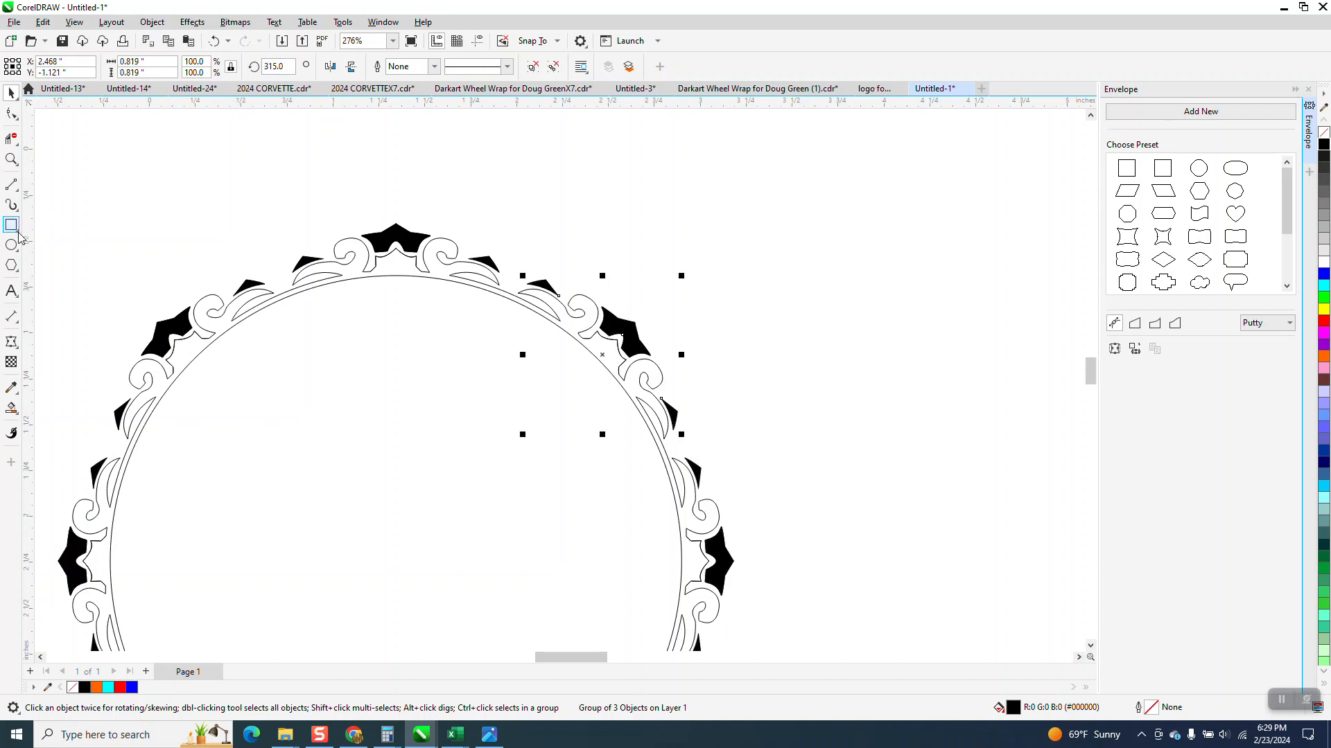
# Step: Smart-fill the ring band and its connected ornament scrolls with black
pyautogui.click(406, 269)
pyautogui.scroll(-2, 428, 211)
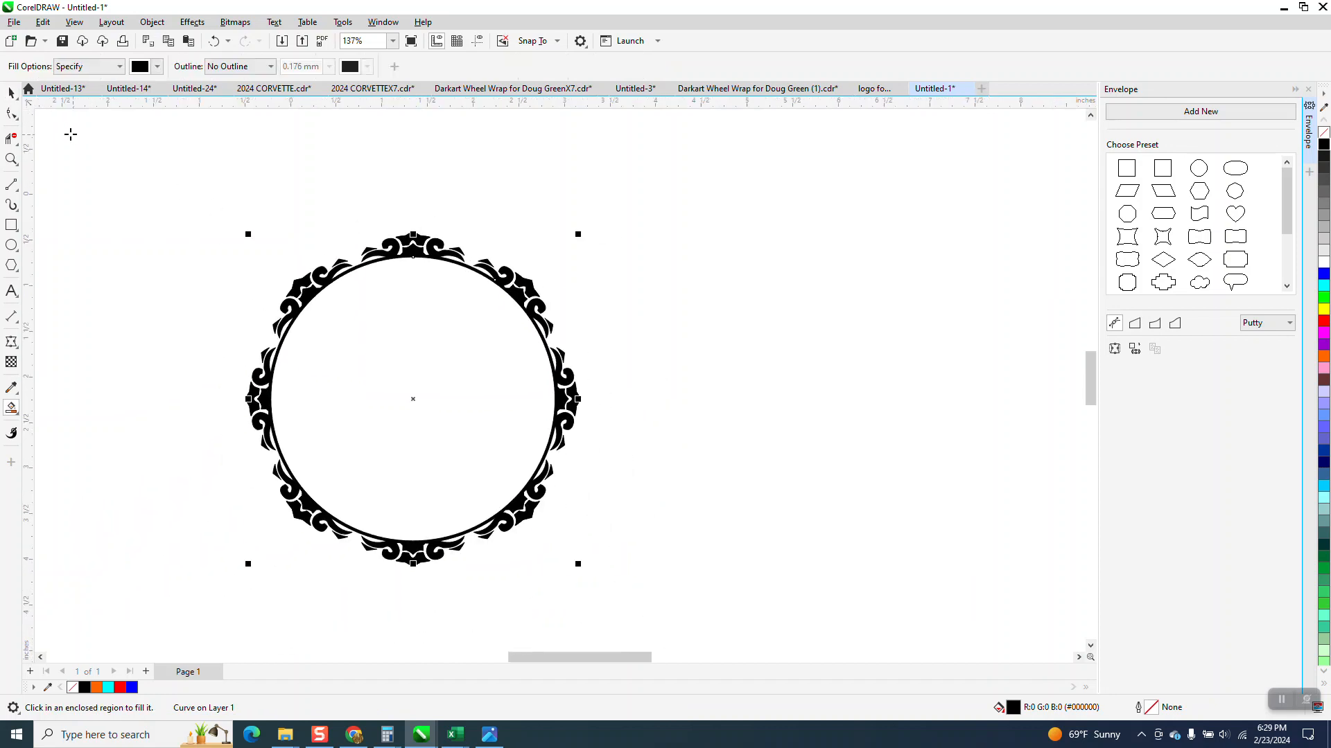
# Step: Examine the filled black frame up close at the right and top ornaments and as a whole
pyautogui.click(11, 159)
pyautogui.moveTo(251, 224); pyautogui.dragTo(680, 592)
pyautogui.moveTo(660, 229); pyautogui.dragTo(749, 362)
pyautogui.scroll(-3, 512, 319)
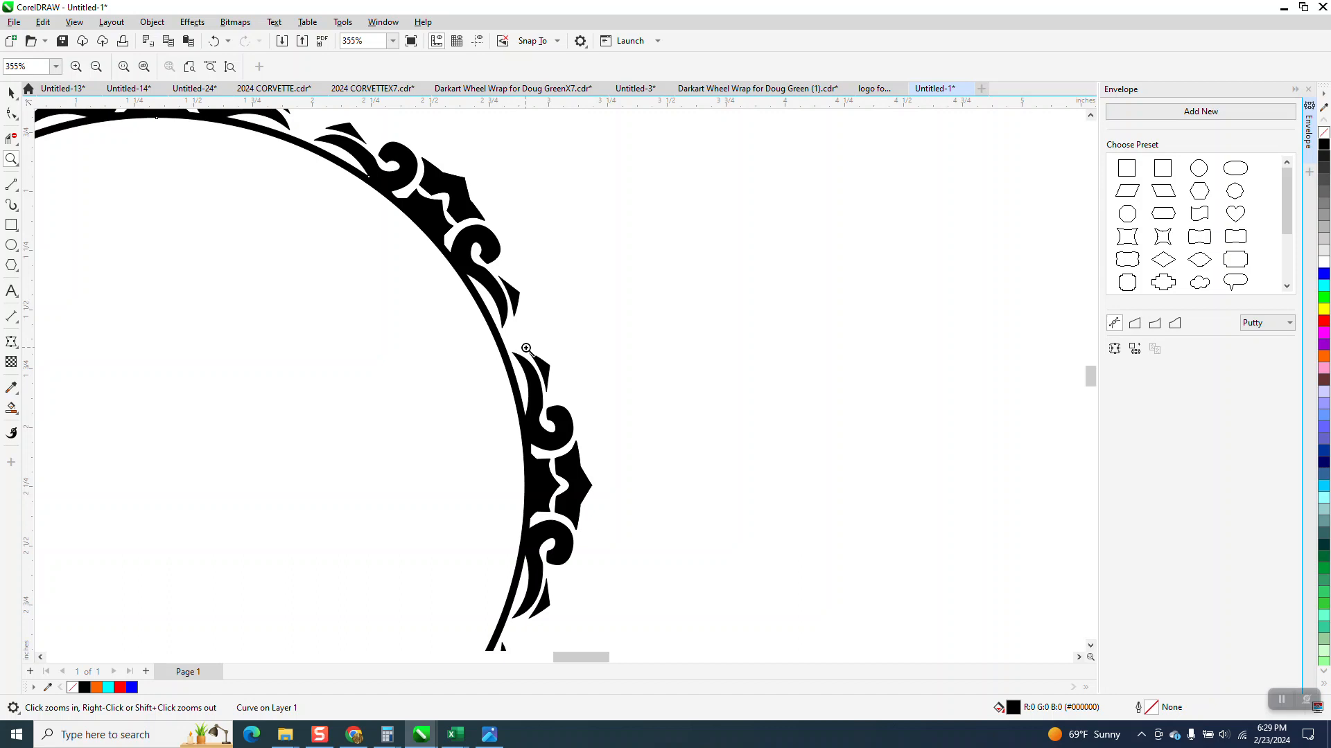
pyautogui.scroll(-3, 534, 355)
pyautogui.scroll(-1, 533, 355)
pyautogui.scroll(-1, 429, 253)
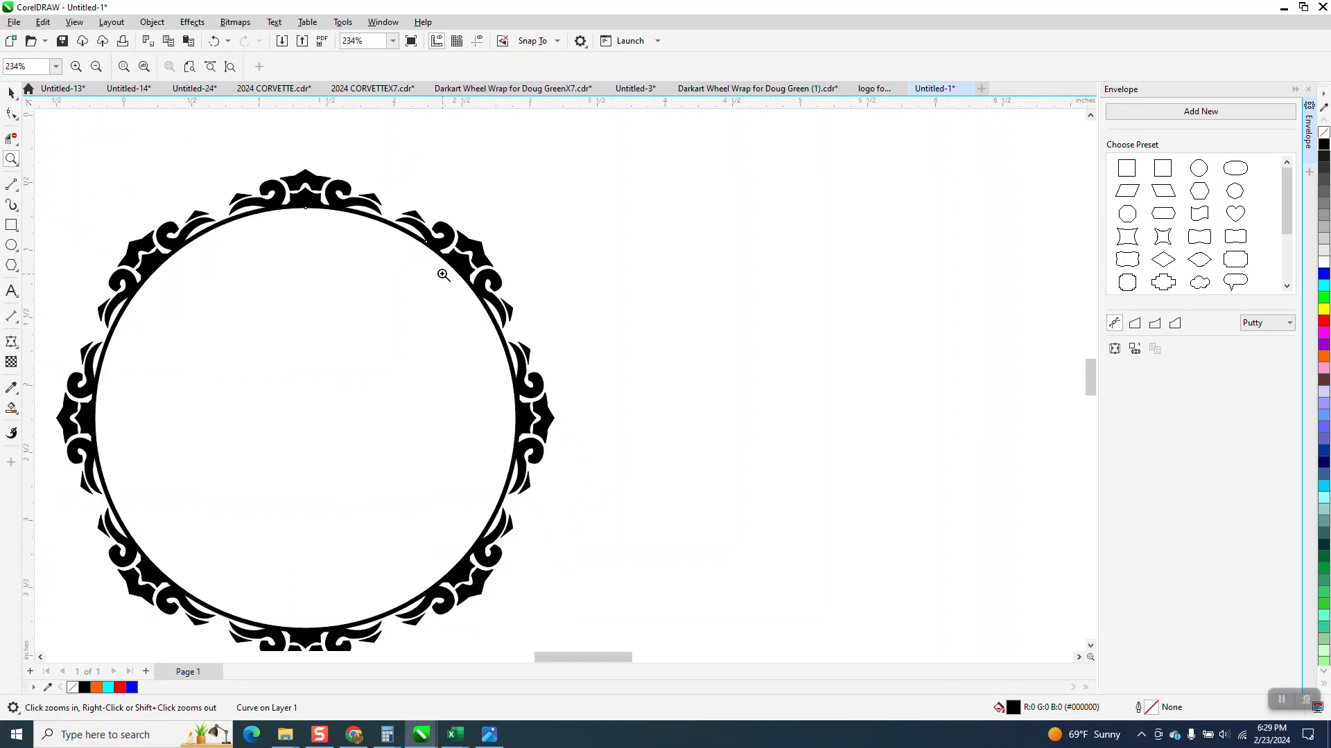
pyautogui.moveTo(261, 160); pyautogui.dragTo(416, 258)
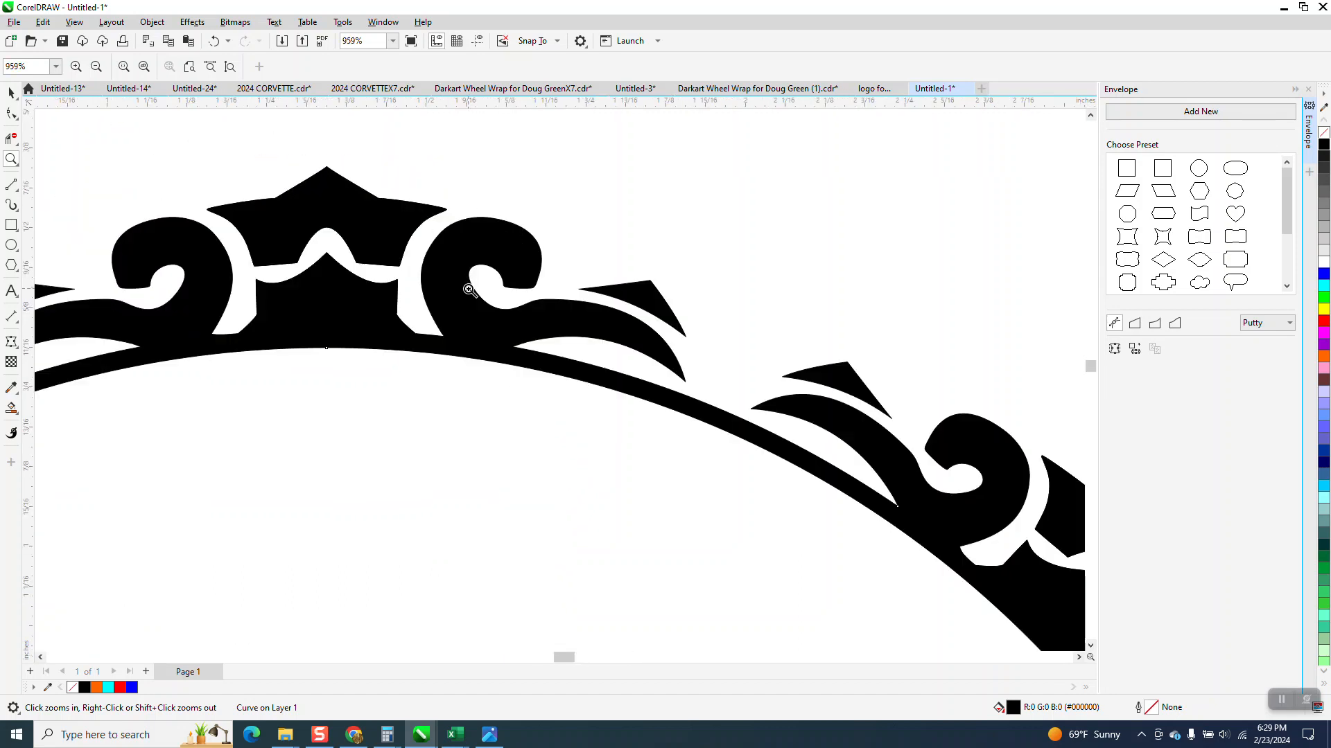
pyautogui.scroll(-1, 437, 244)
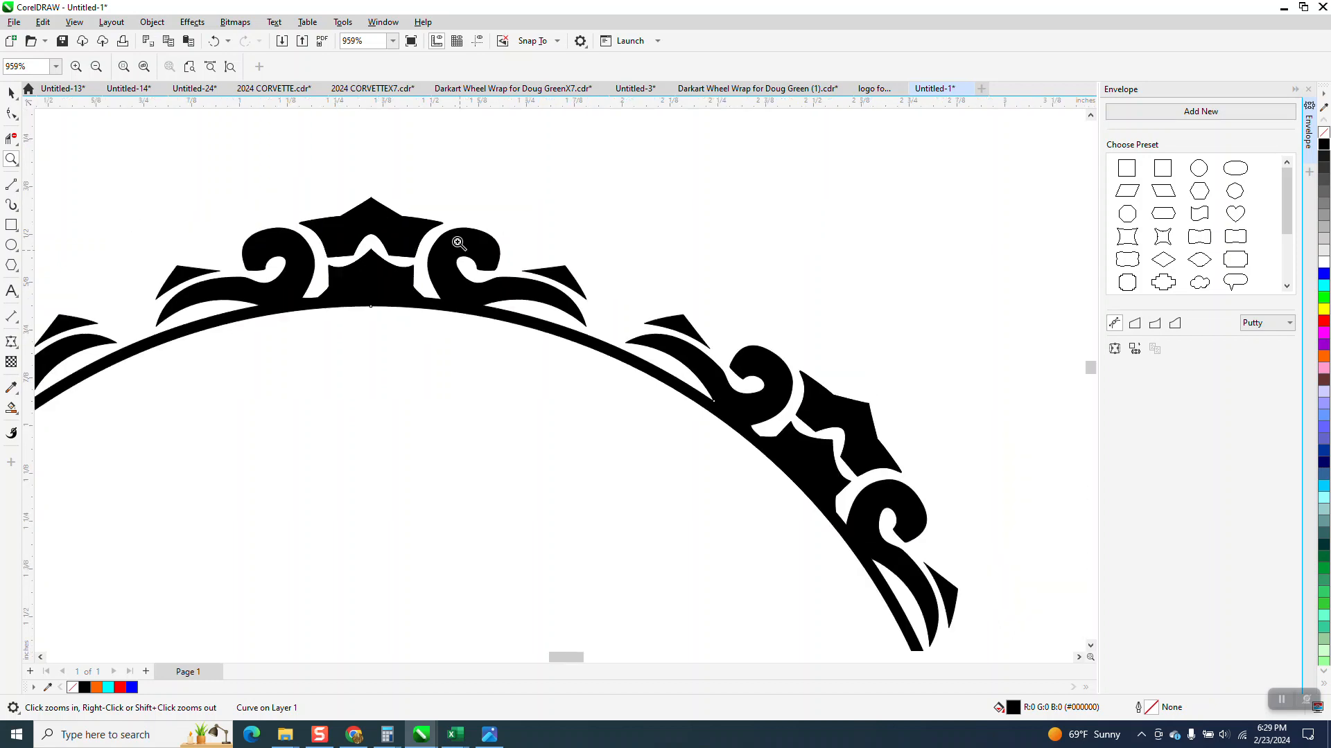
pyautogui.scroll(-5, 459, 247)
pyautogui.moveTo(268, 224); pyautogui.dragTo(658, 541)
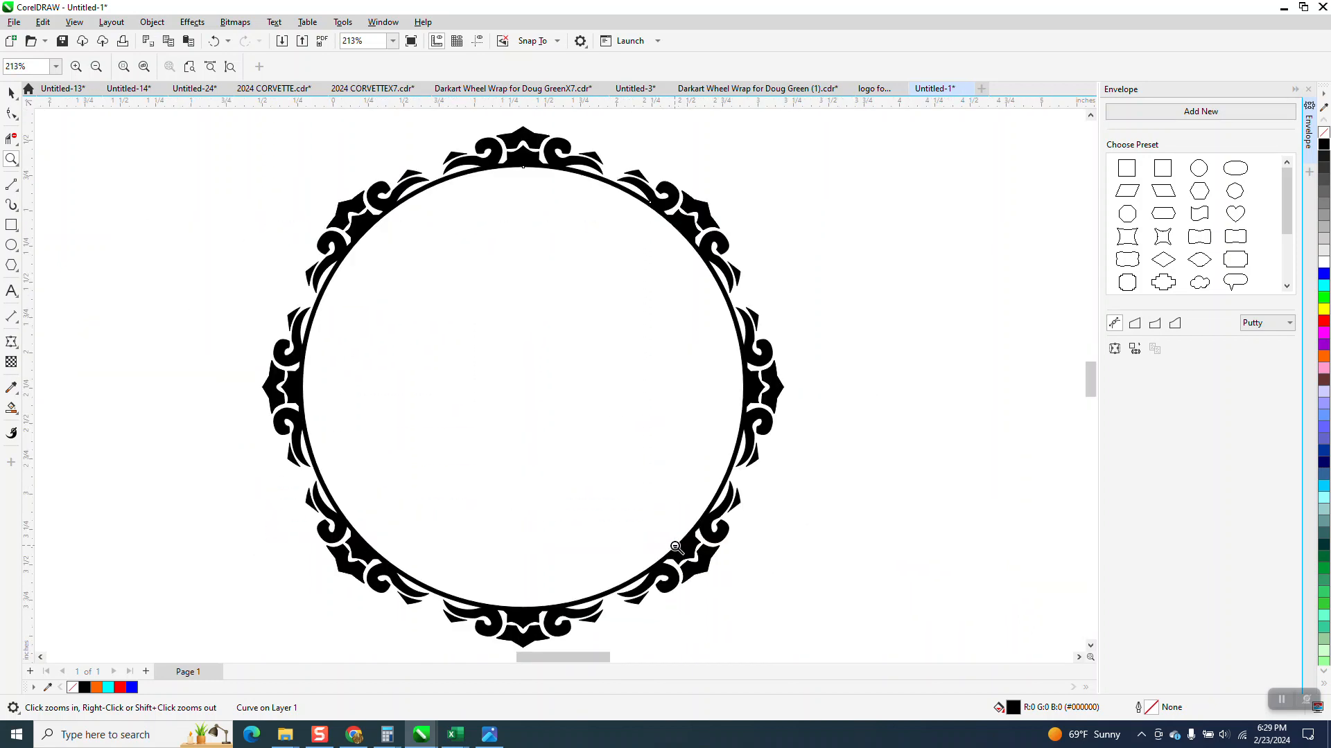